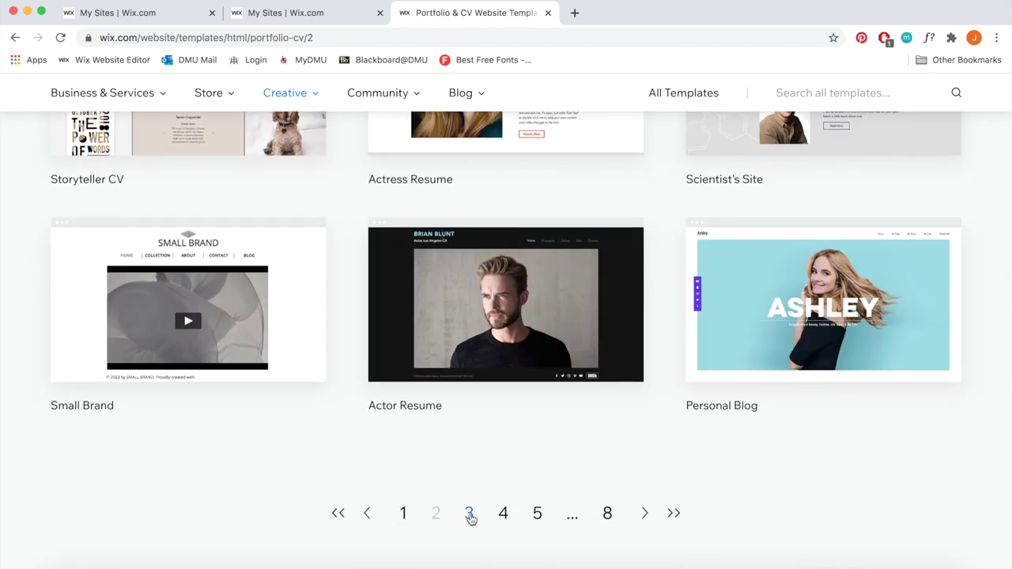
Page through the Portfolio & CV templates to page 4.
left_click(470, 514)
scroll(543, 443, "down", 5)
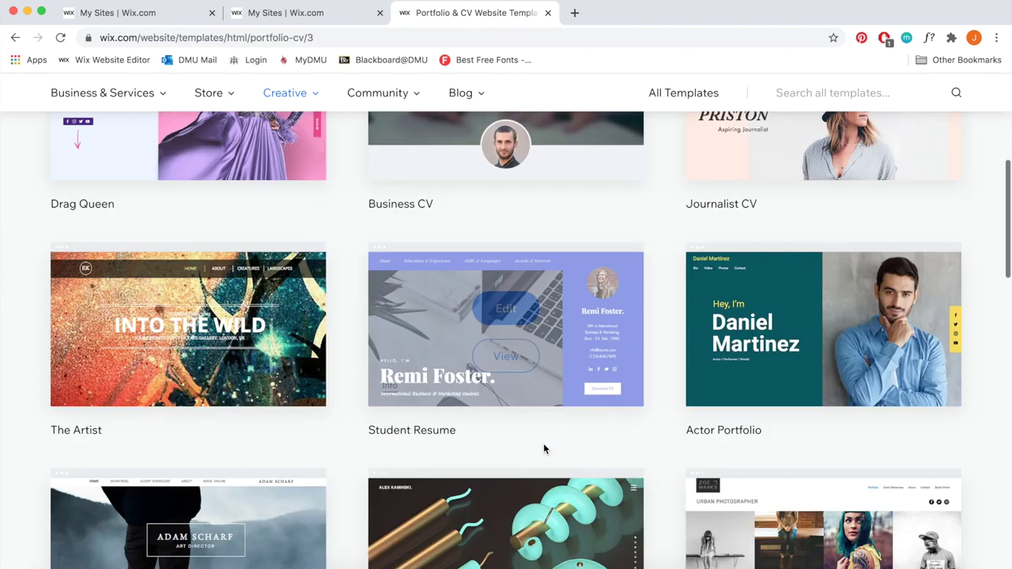
scroll(543, 449, "down", 4)
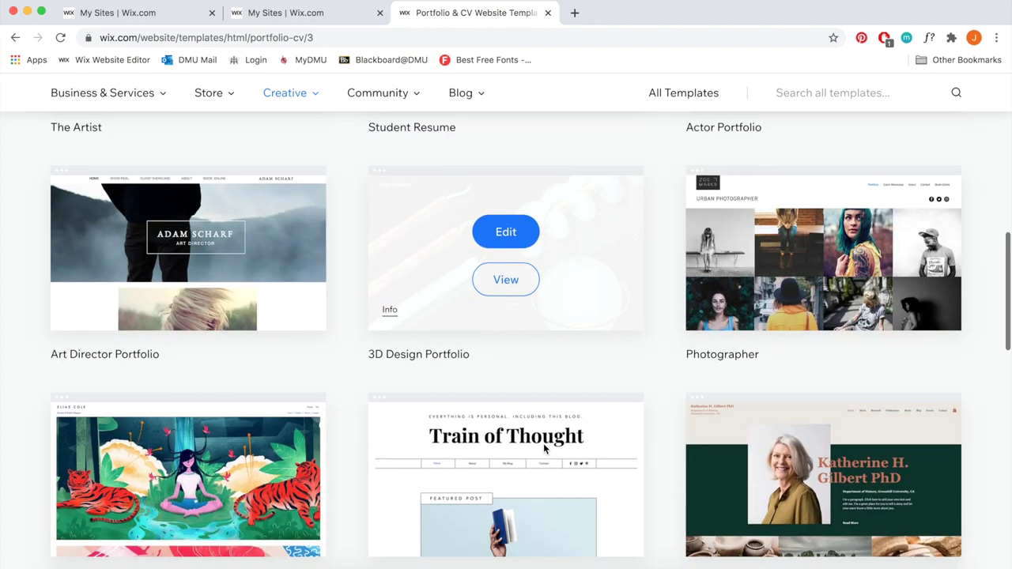
scroll(544, 443, "down", 2)
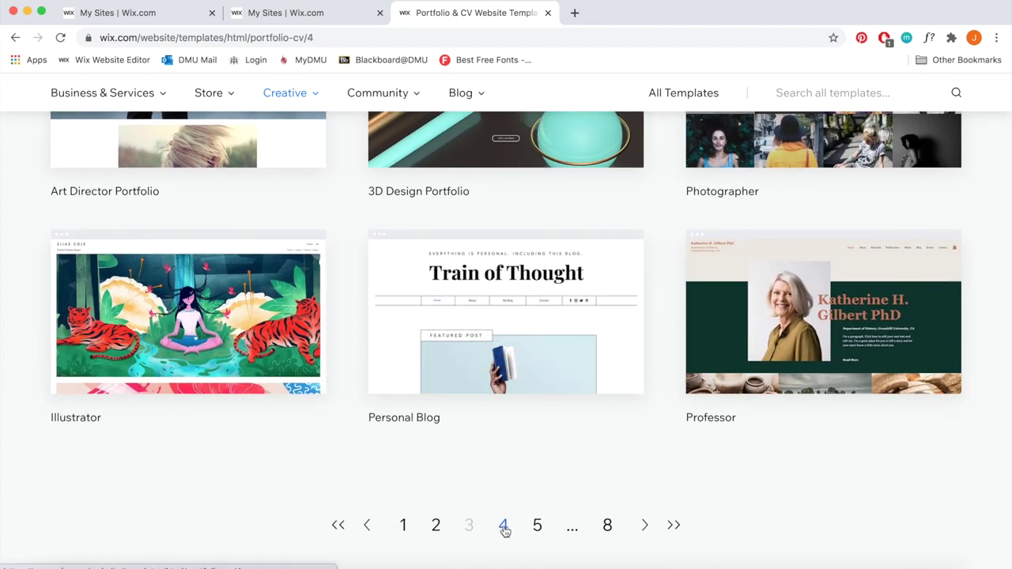
left_click(505, 527)
scroll(574, 494, "down", 2)
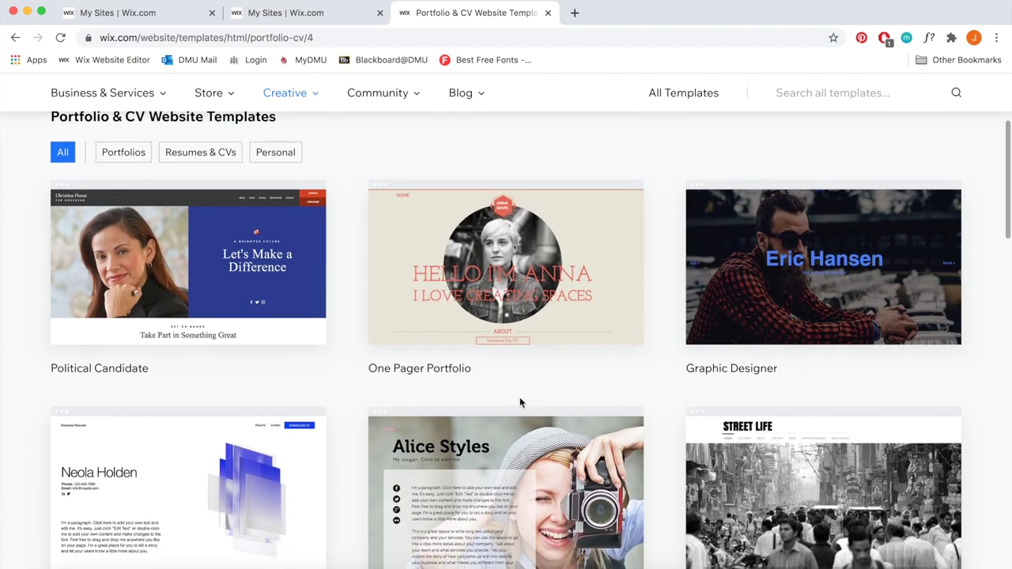
scroll(519, 403, "down", 4)
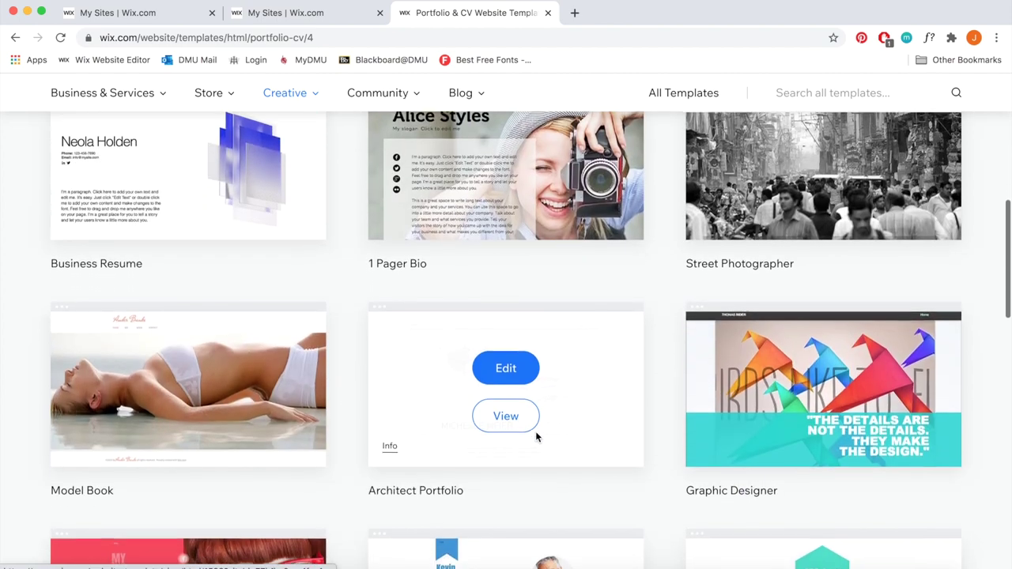
scroll(545, 451, "down", 1)
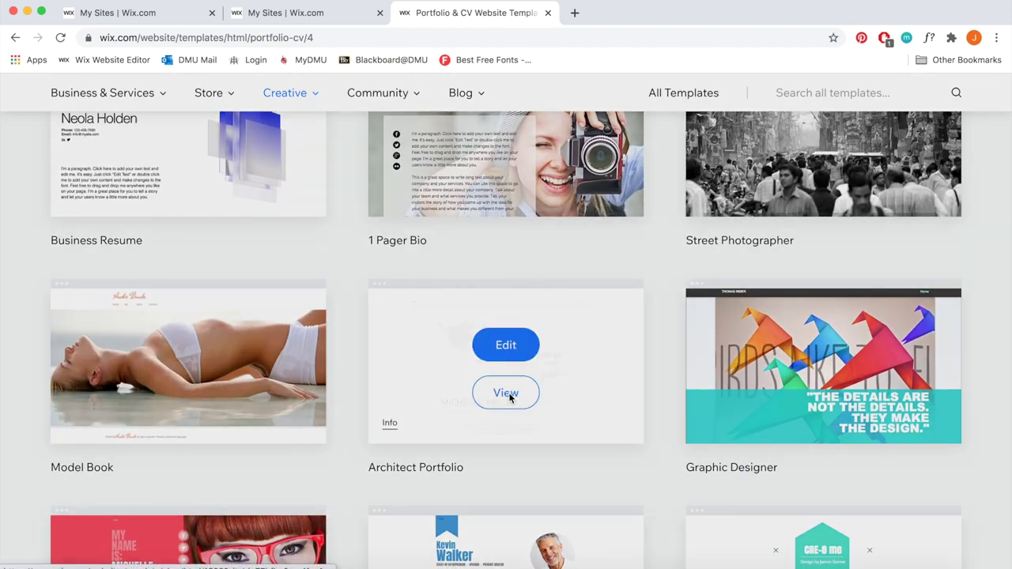
Preview the Architect Portfolio and Graphic Designer templates, closing each.
left_click(506, 393)
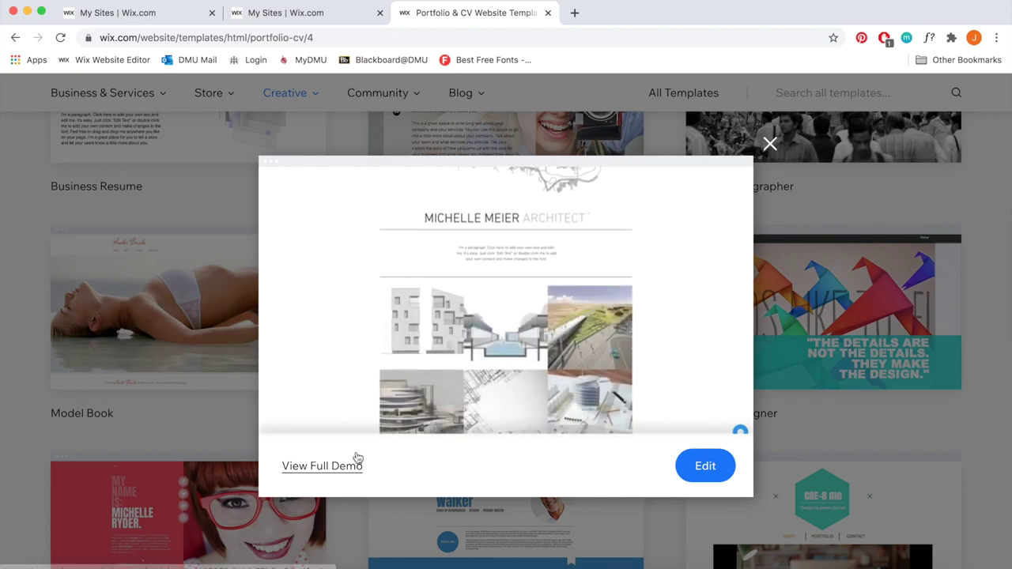
left_click(769, 144)
scroll(772, 234, "up", 6)
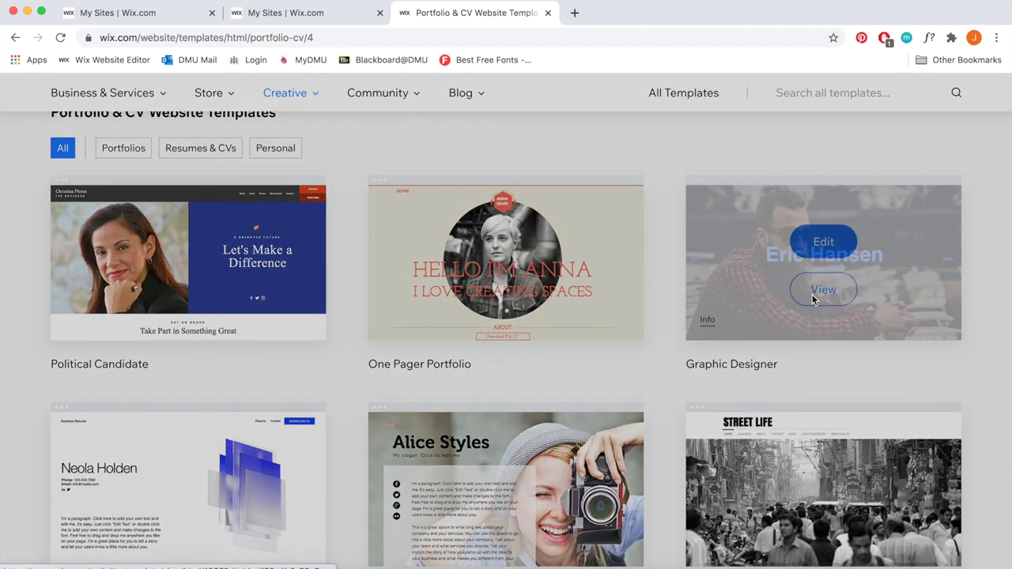
left_click(812, 294)
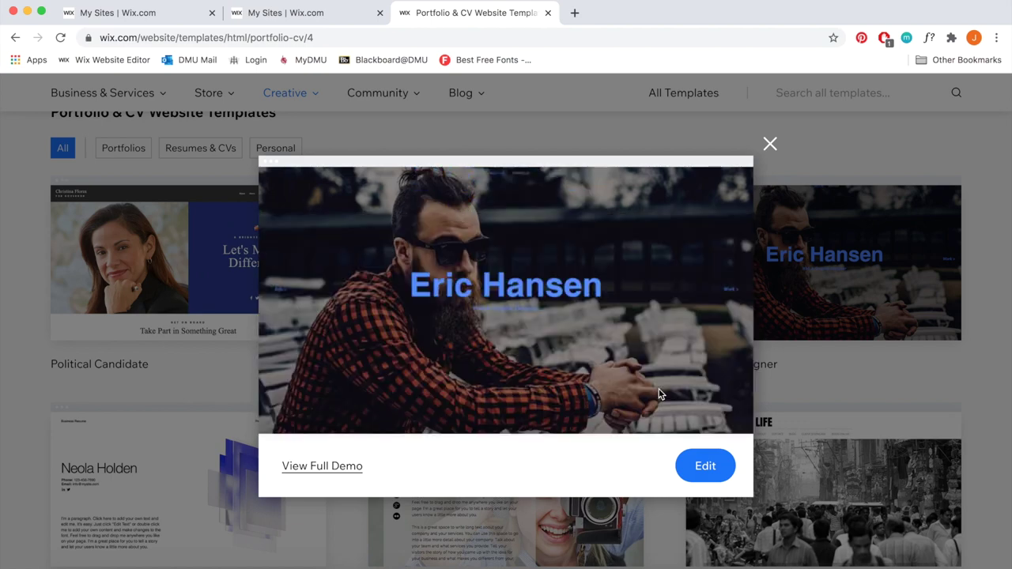
left_click(756, 166)
scroll(703, 355, "down", 10)
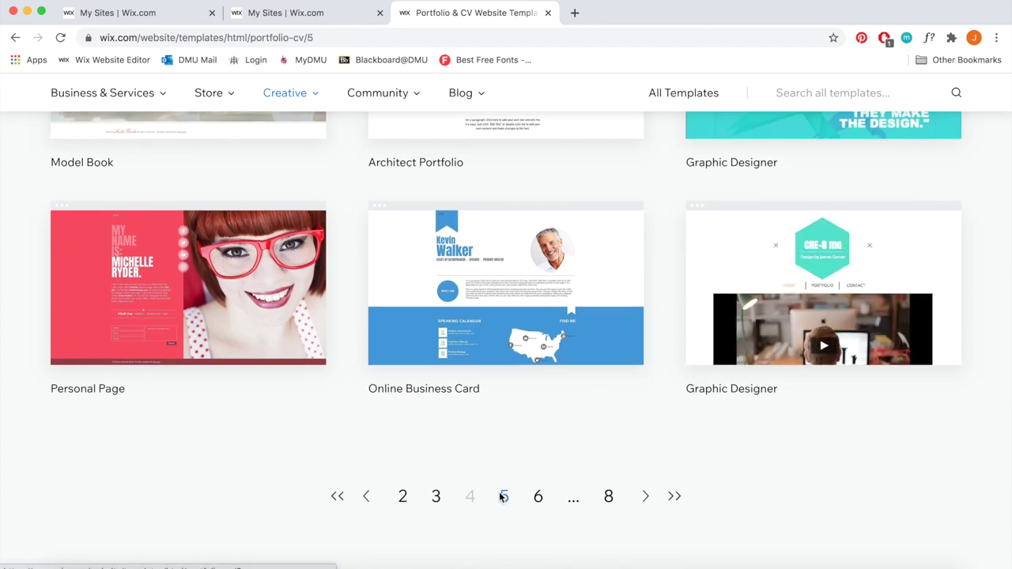
Move on to pages 5 and 6 and preview the Architecture Firm template.
left_click(503, 496)
scroll(540, 504, "down", 5)
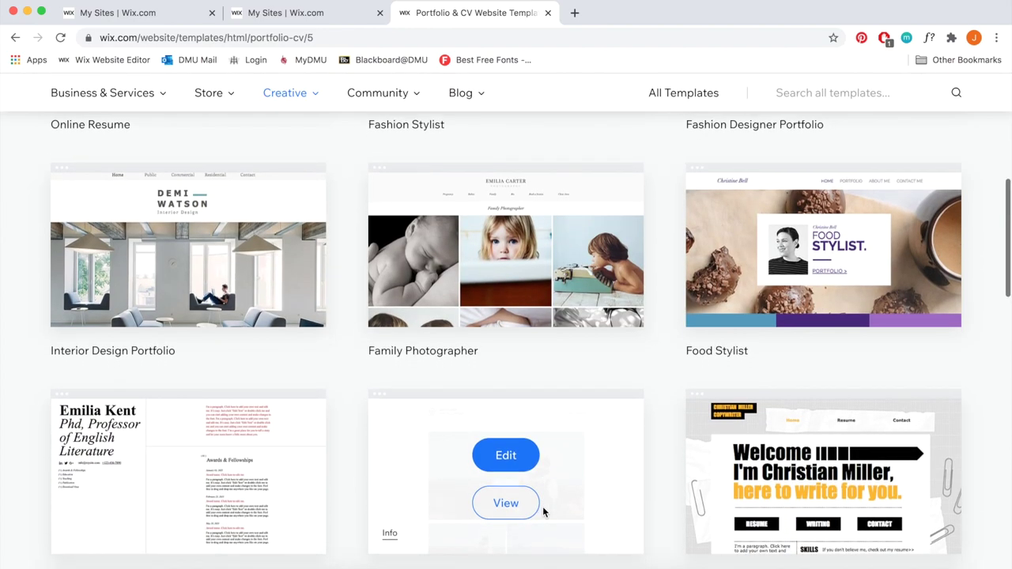
scroll(543, 512, "down", 6)
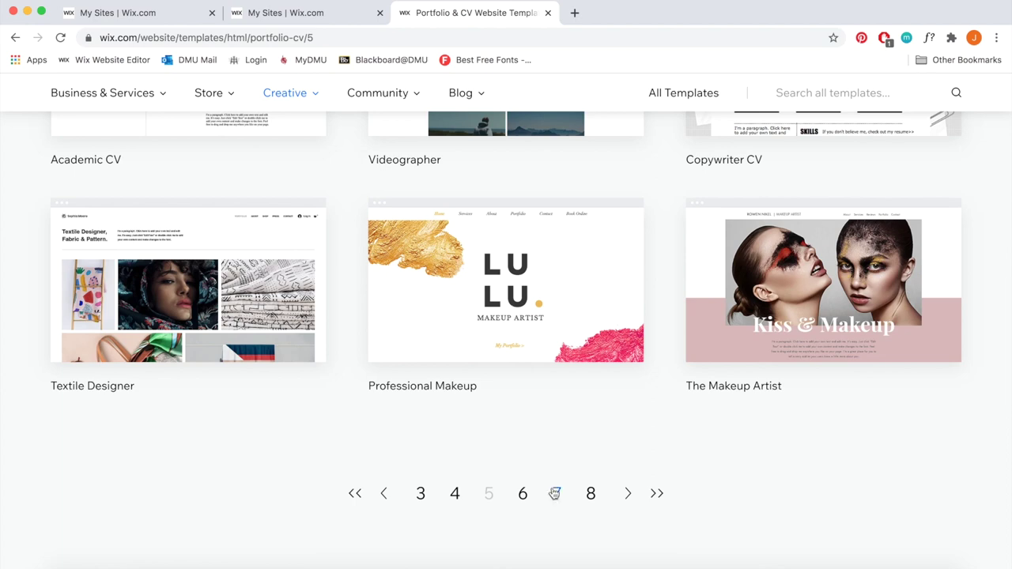
left_click(523, 493)
scroll(532, 407, "down", 6)
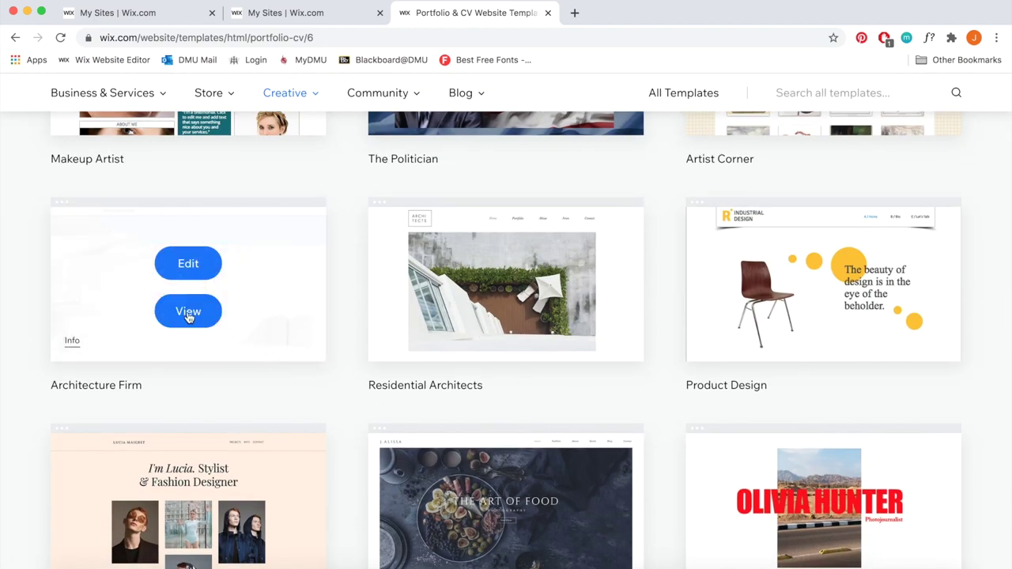
left_click(188, 313)
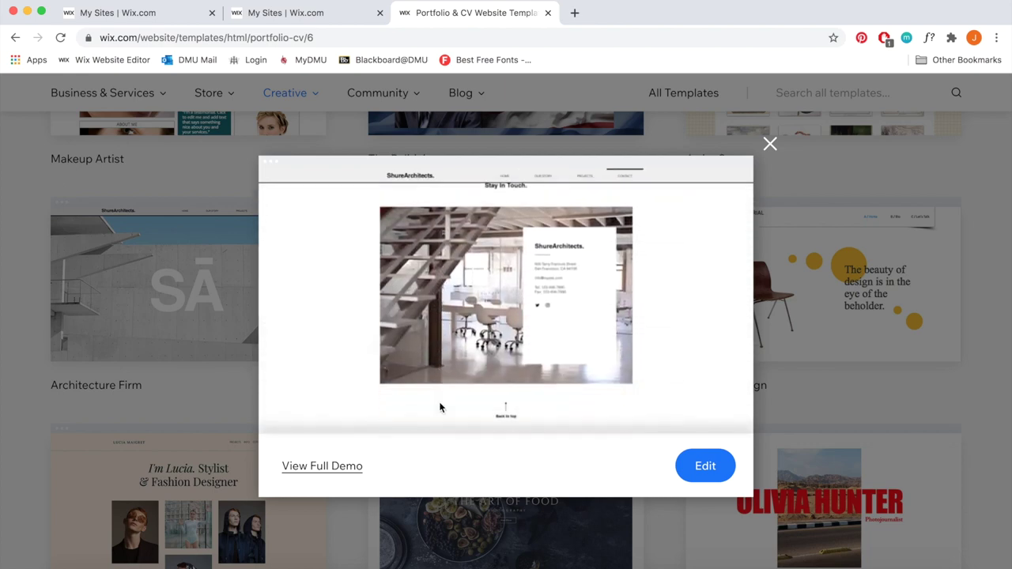
left_click(770, 144)
Preview Photojournalist, then go to page 7 and preview Graffiti Artist.
scroll(676, 468, "down", 5)
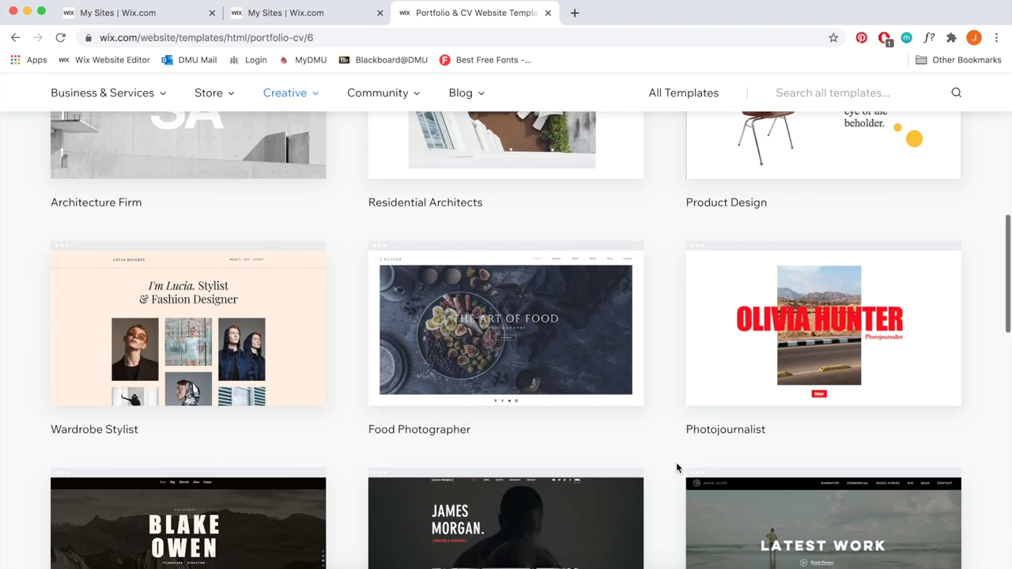
mouse_move(812, 332)
left_click(822, 316)
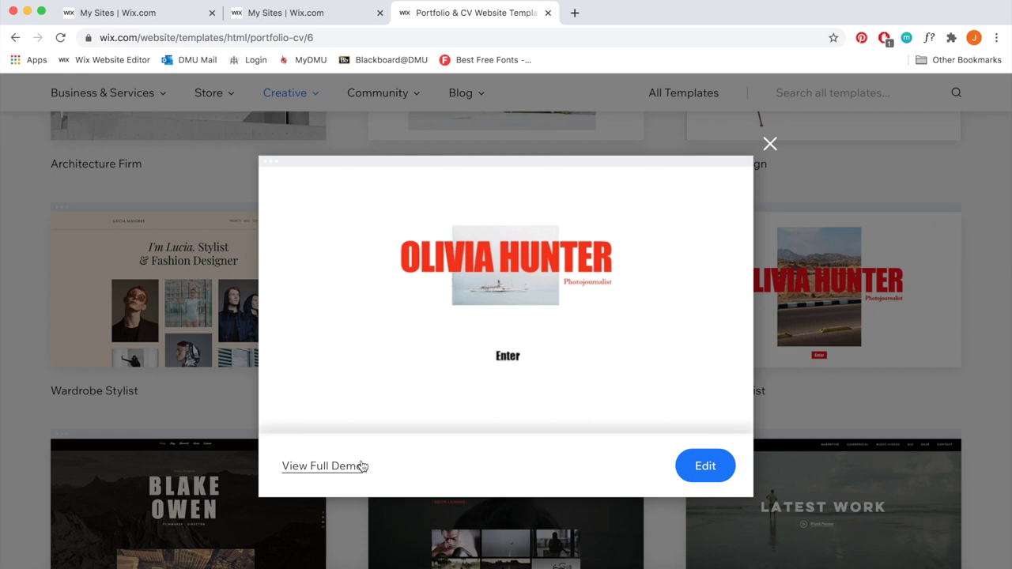
scroll(712, 317, "down", 5)
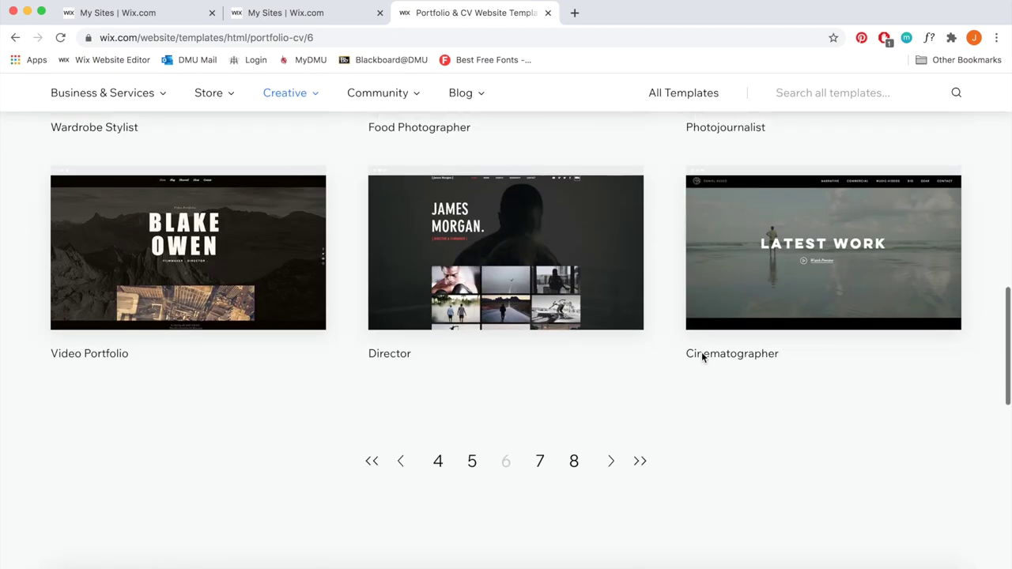
left_click(540, 438)
scroll(539, 442, "down", 3)
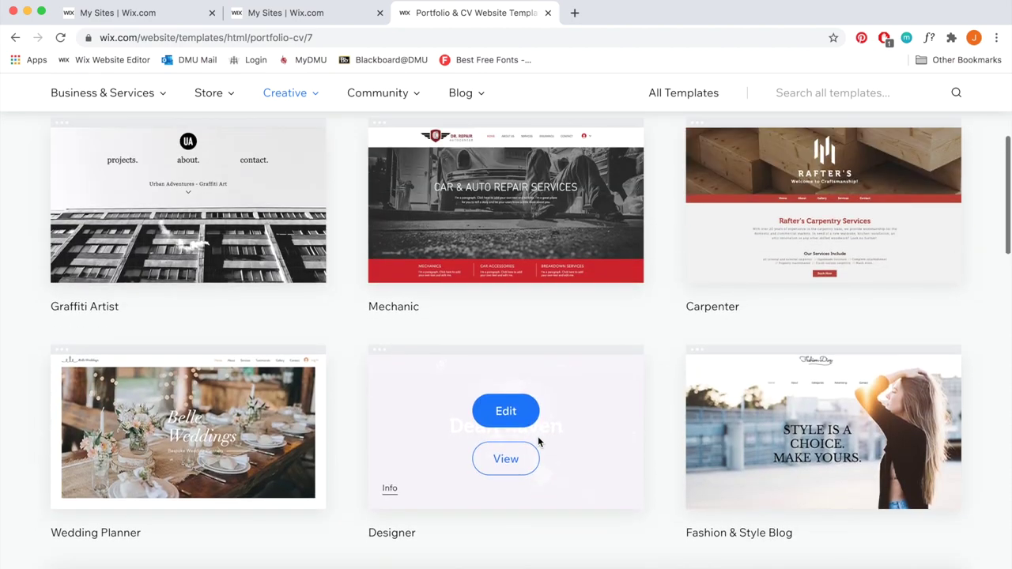
scroll(538, 440, "down", 2)
scroll(188, 280, "up", 5)
left_click(186, 278)
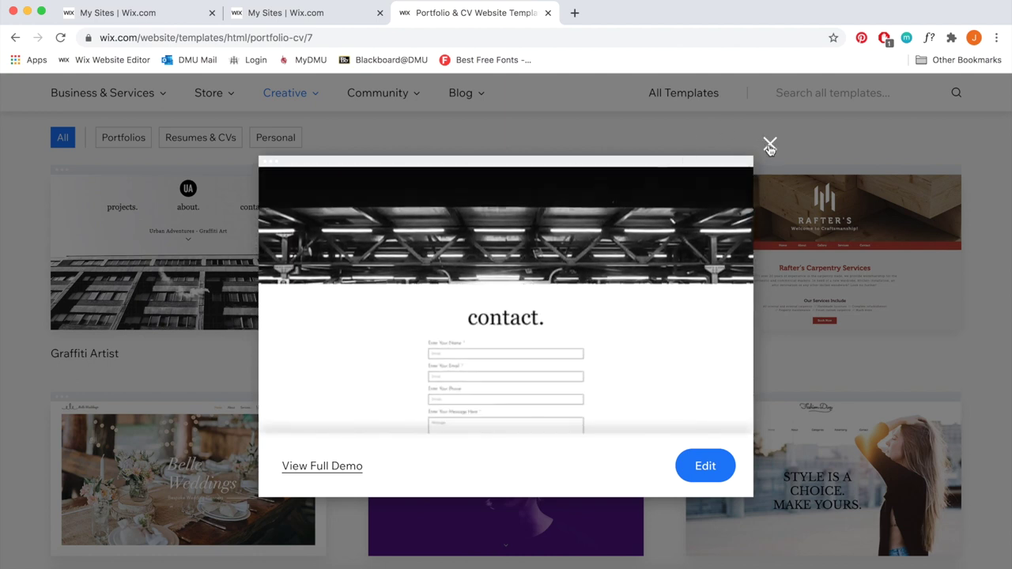
left_click(770, 147)
scroll(766, 335, "down", 9)
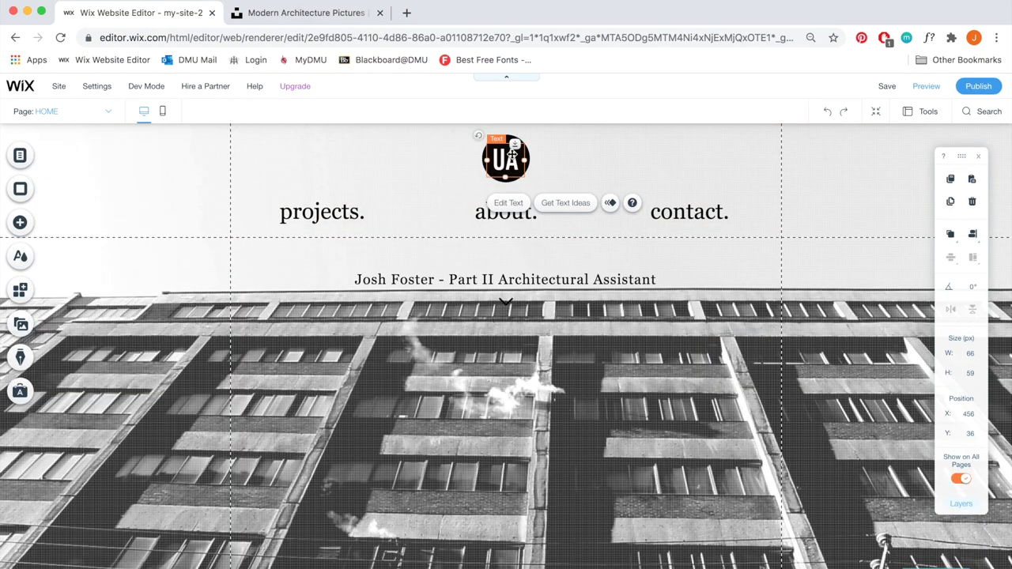
Replace the UA logo text with JF.
double_click(515, 147)
left_click(557, 163)
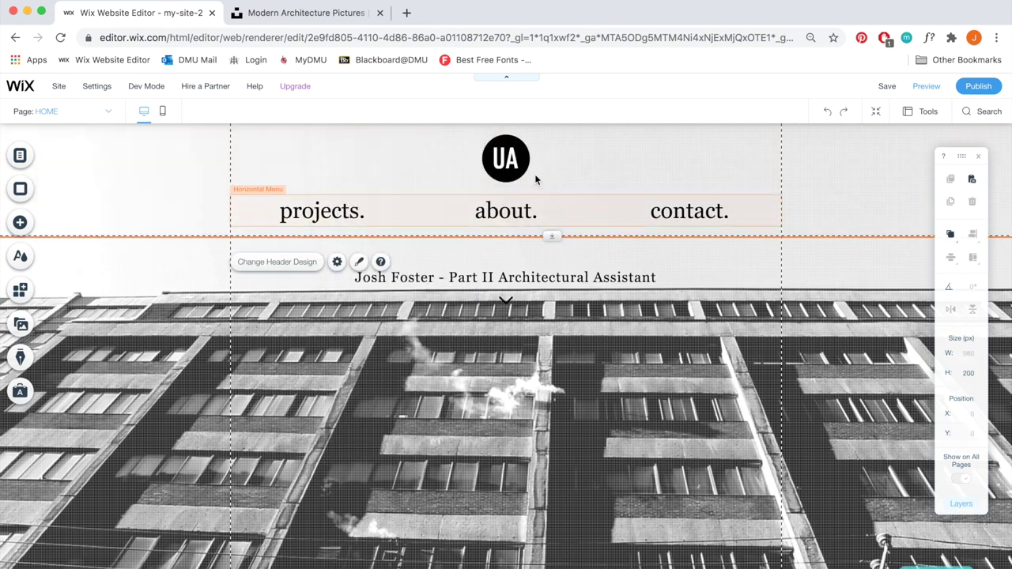
double_click(512, 160)
left_click(676, 377)
double_click(506, 158)
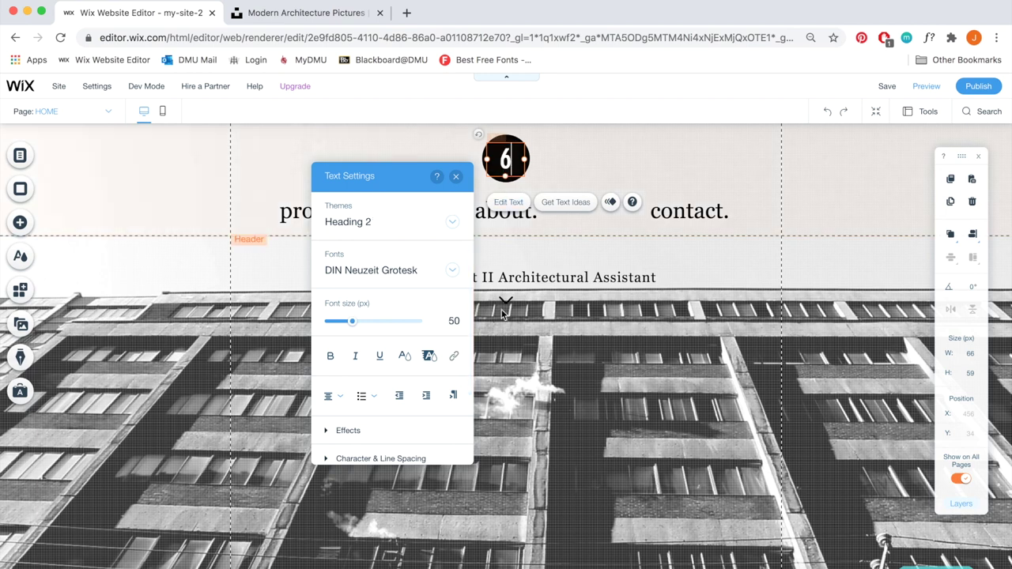
Set the logo's font size to 60, update the Heading 2 theme, and open page background options.
left_click(458, 314)
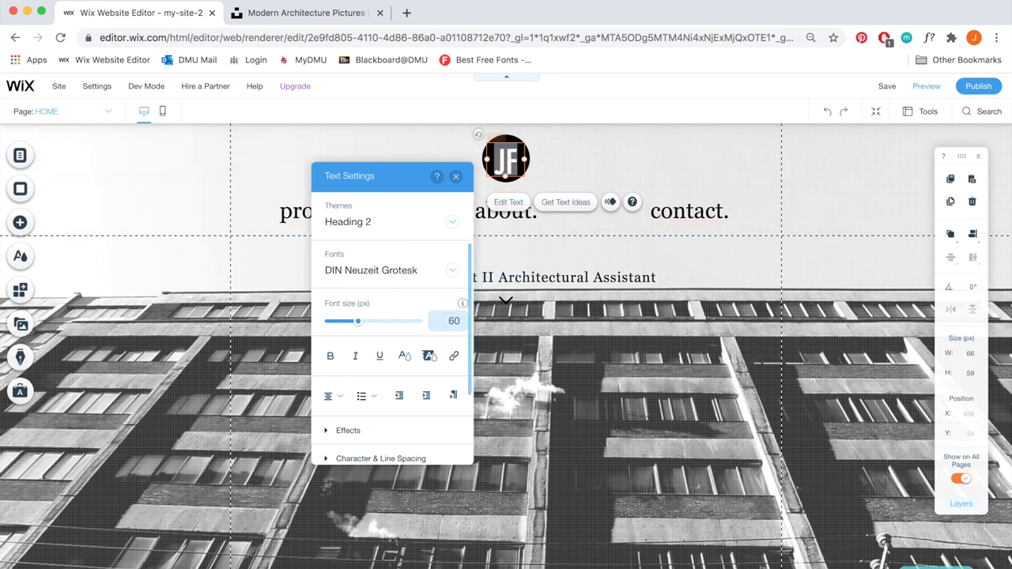
type("60")
key("Return")
left_click(438, 207)
left_click(455, 175)
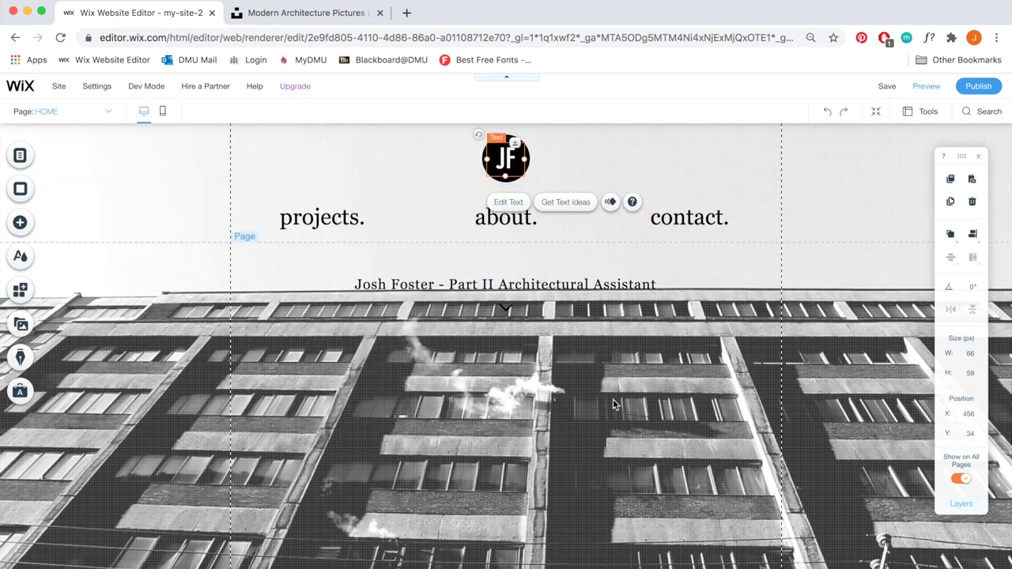
left_click(591, 380)
left_click(639, 374)
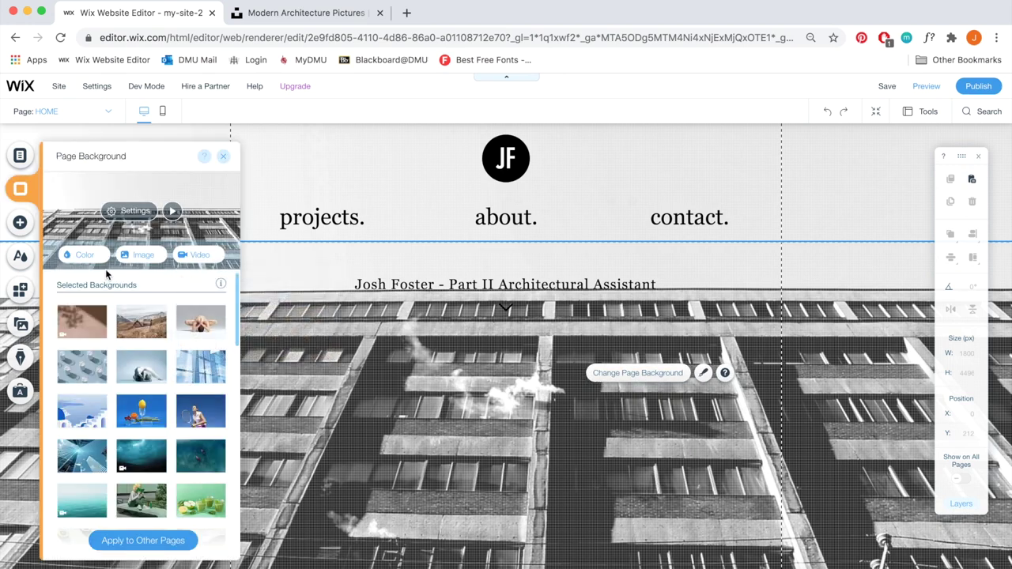
Jump through the about., contact. and projects. sections, then reopen Page Background.
left_click(224, 161)
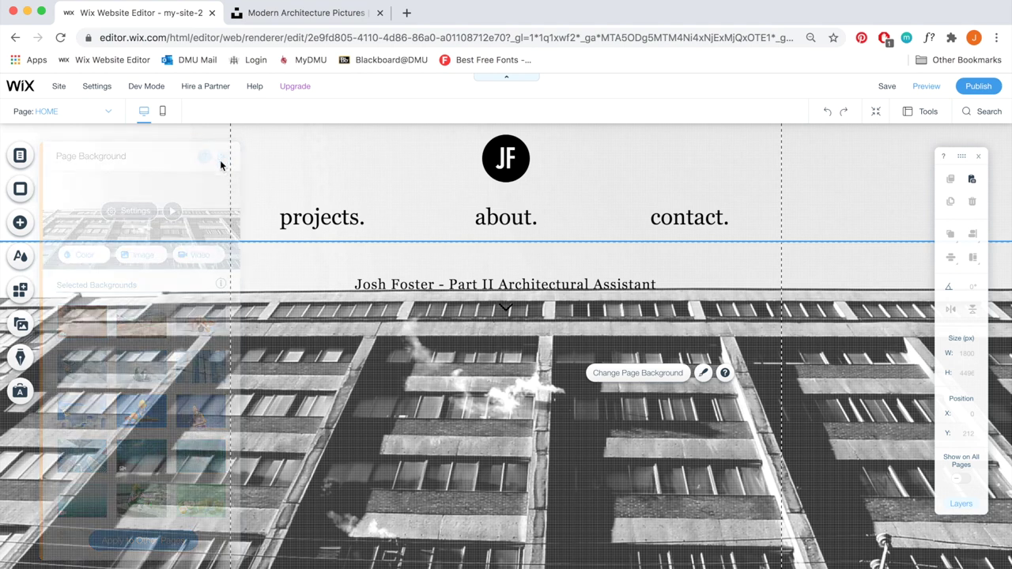
left_click(22, 156)
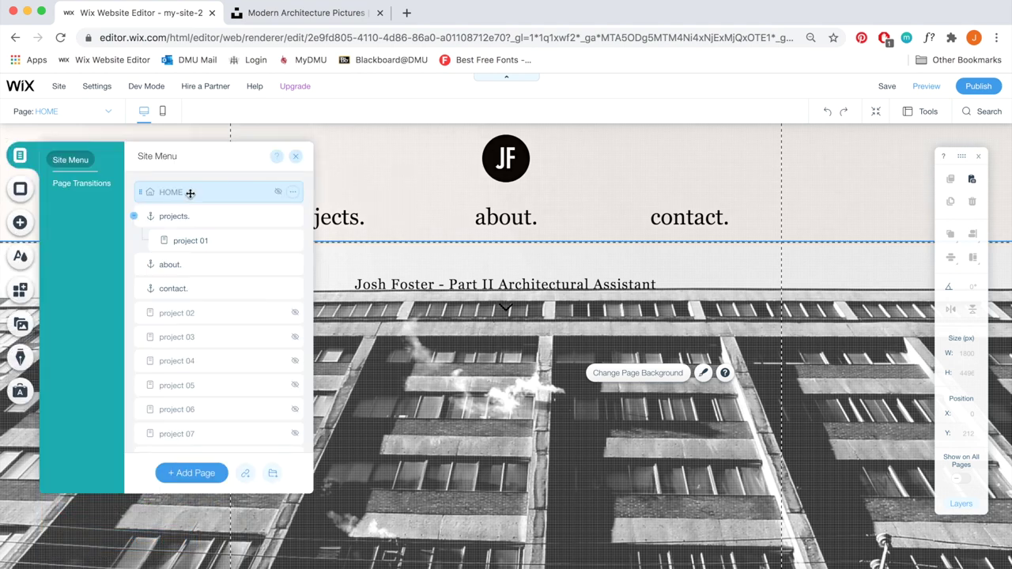
left_click(208, 257)
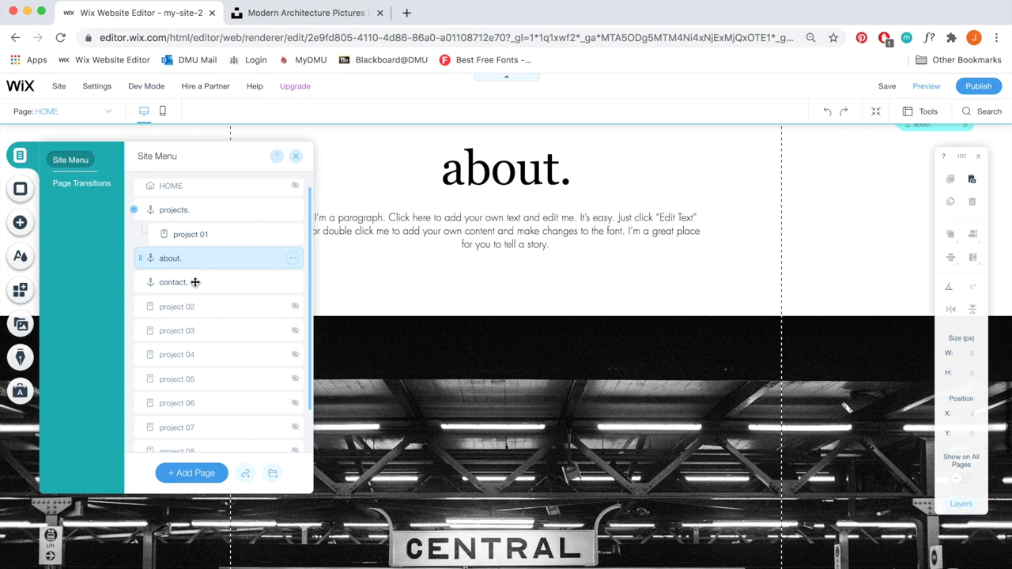
left_click(195, 282)
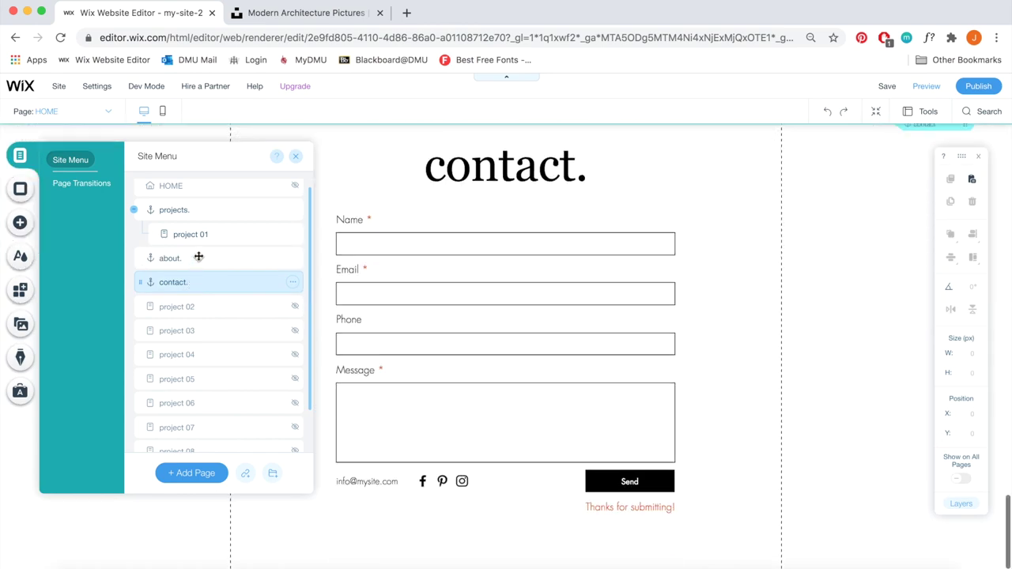
left_click(193, 208)
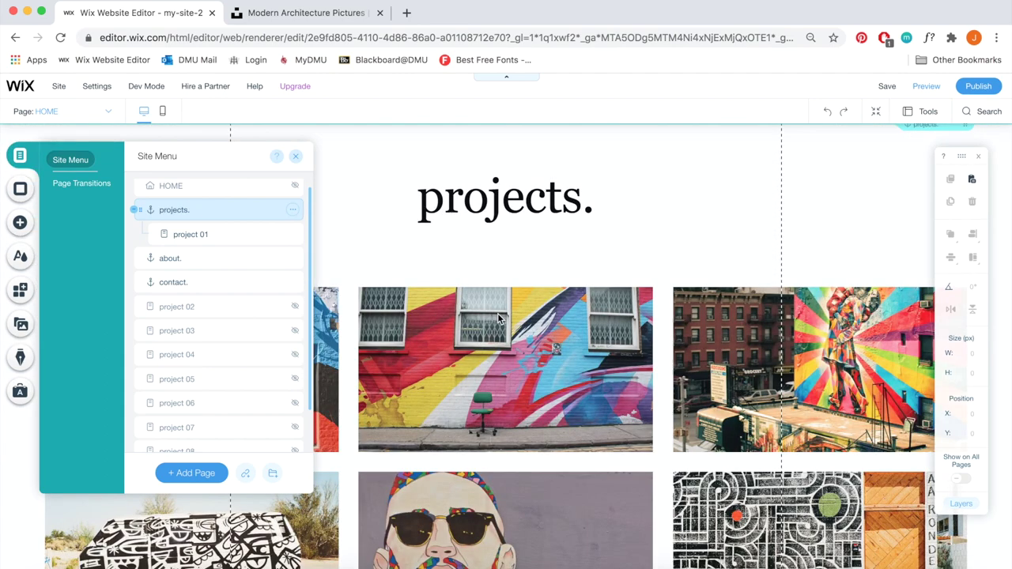
left_click(21, 192)
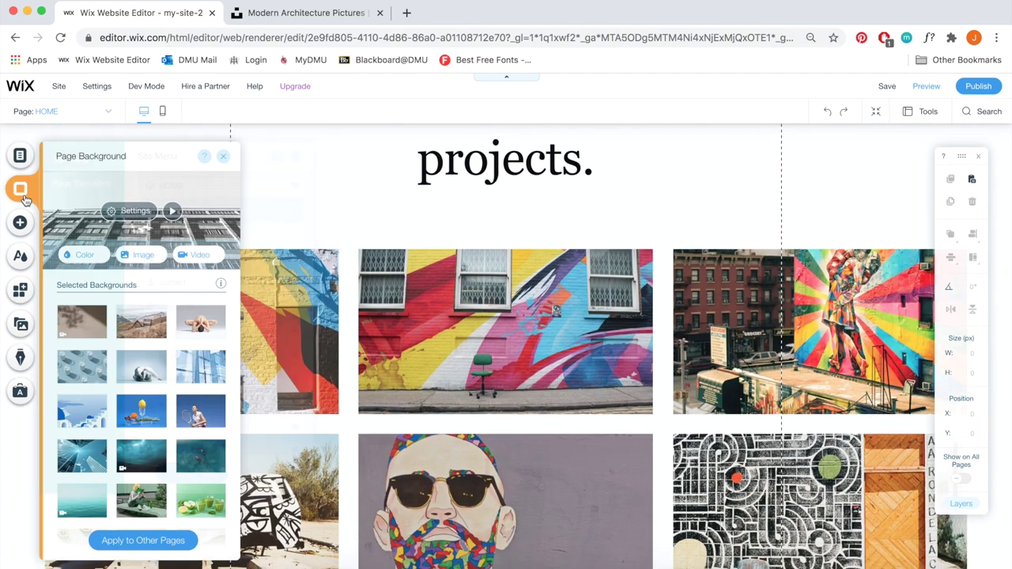
left_click(22, 222)
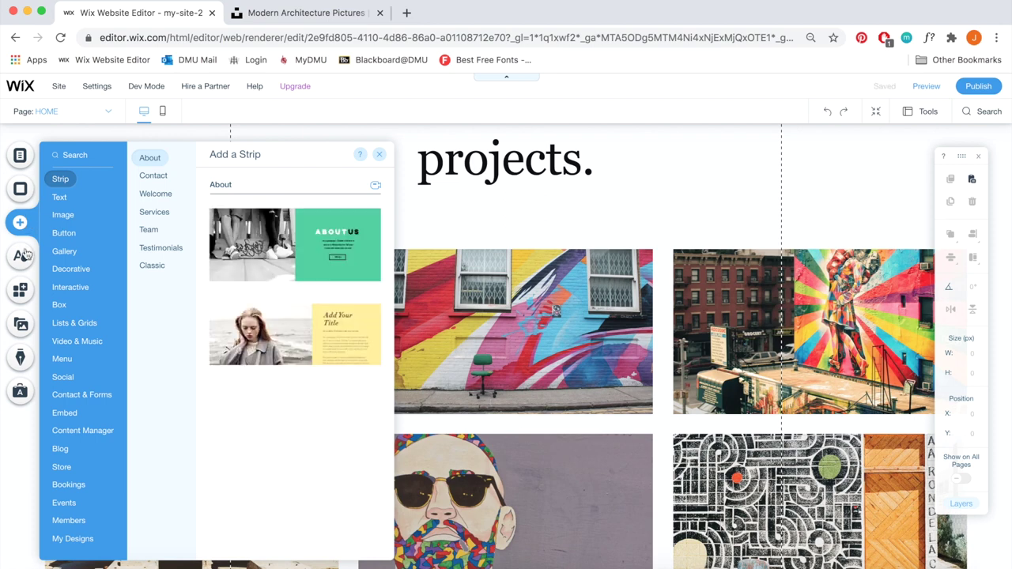
left_click(20, 256)
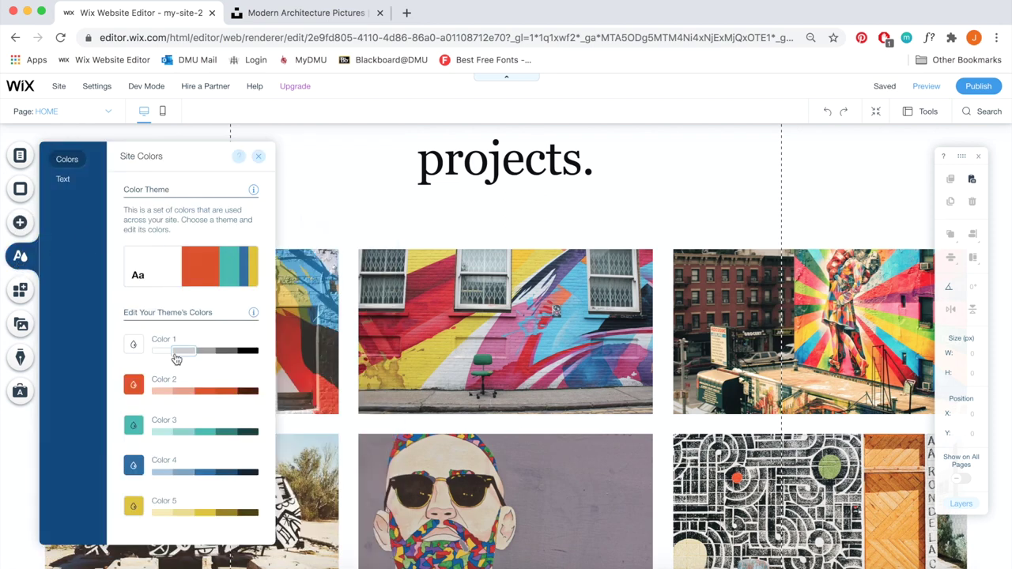
left_click(64, 180)
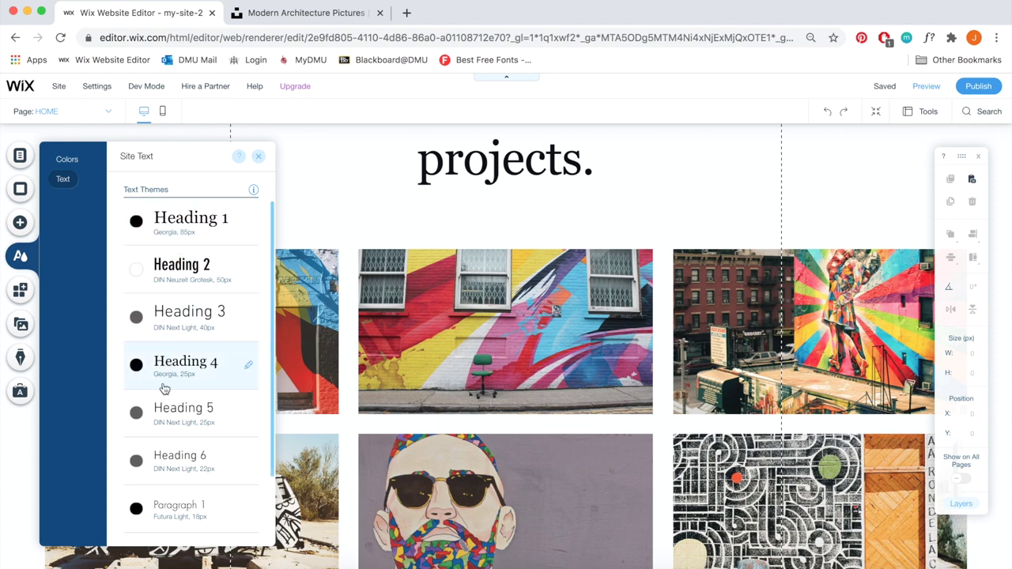
left_click(21, 223)
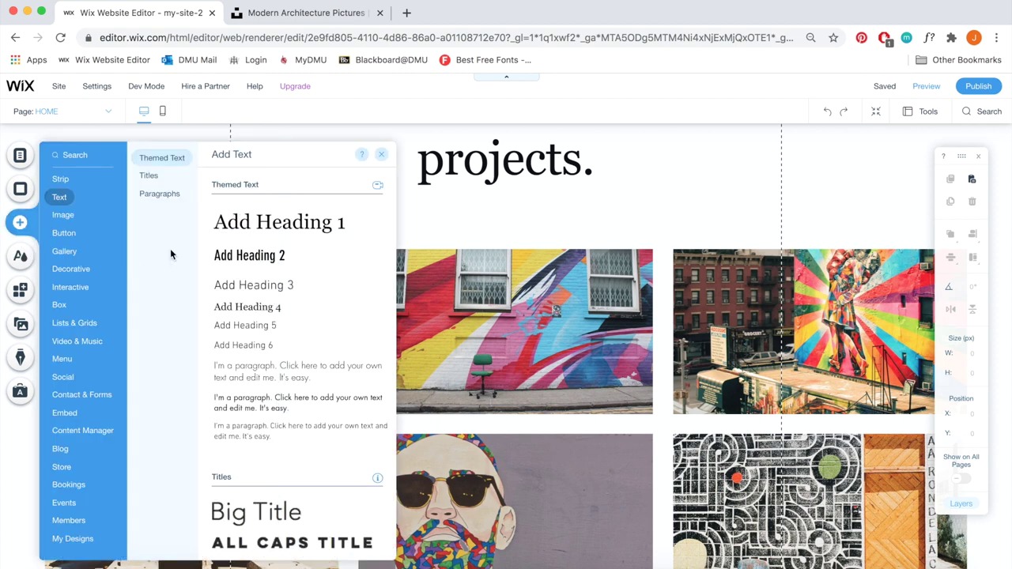
left_click(59, 215)
left_click(62, 234)
left_click(64, 251)
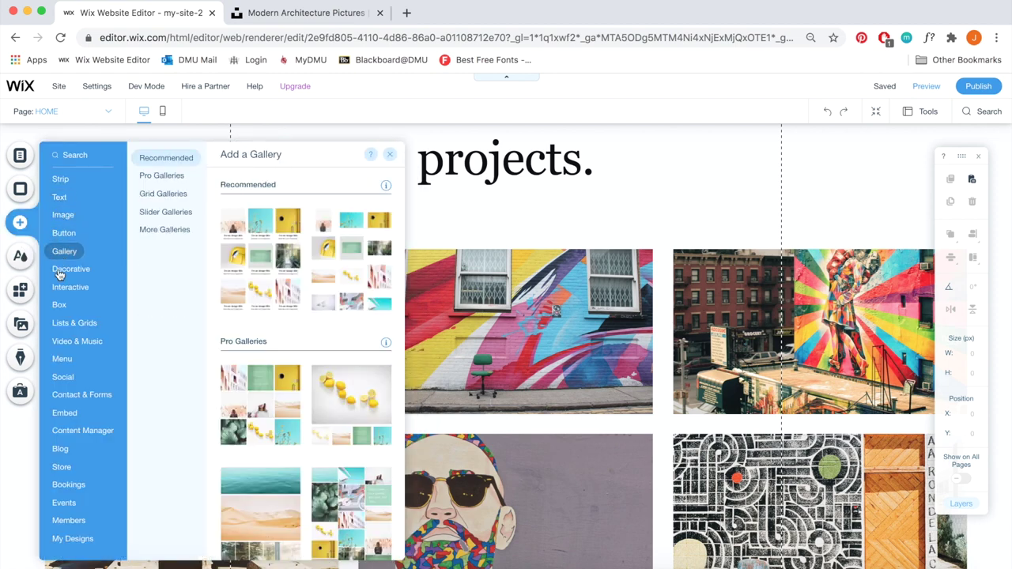
left_click(70, 287)
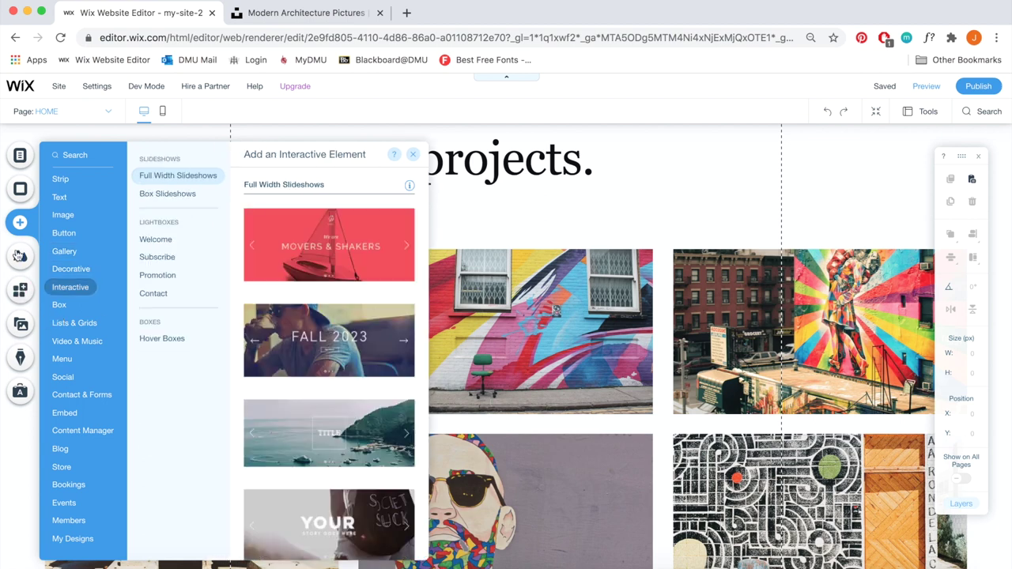
left_click(20, 256)
left_click(20, 292)
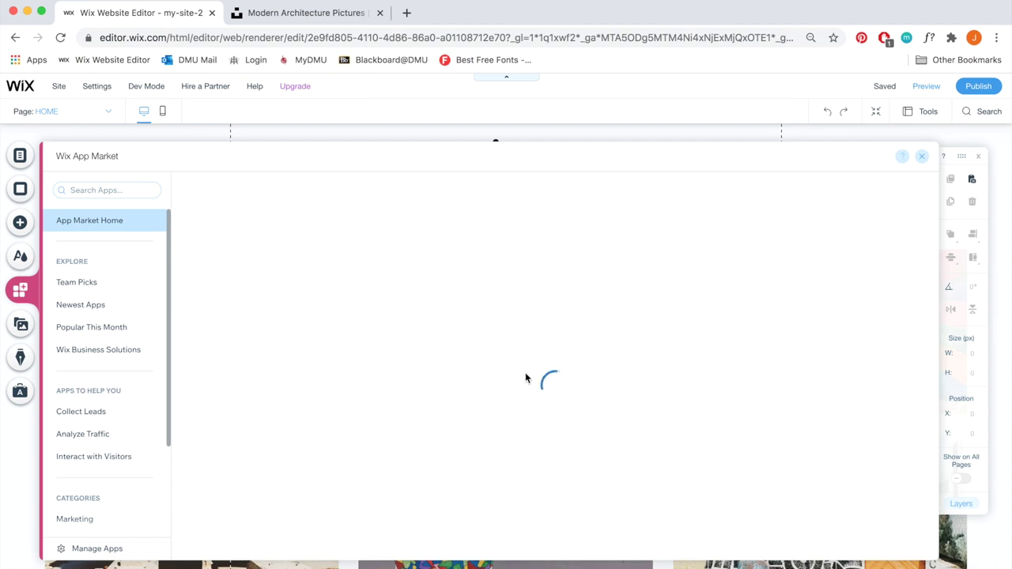
scroll(585, 396, "down", 1)
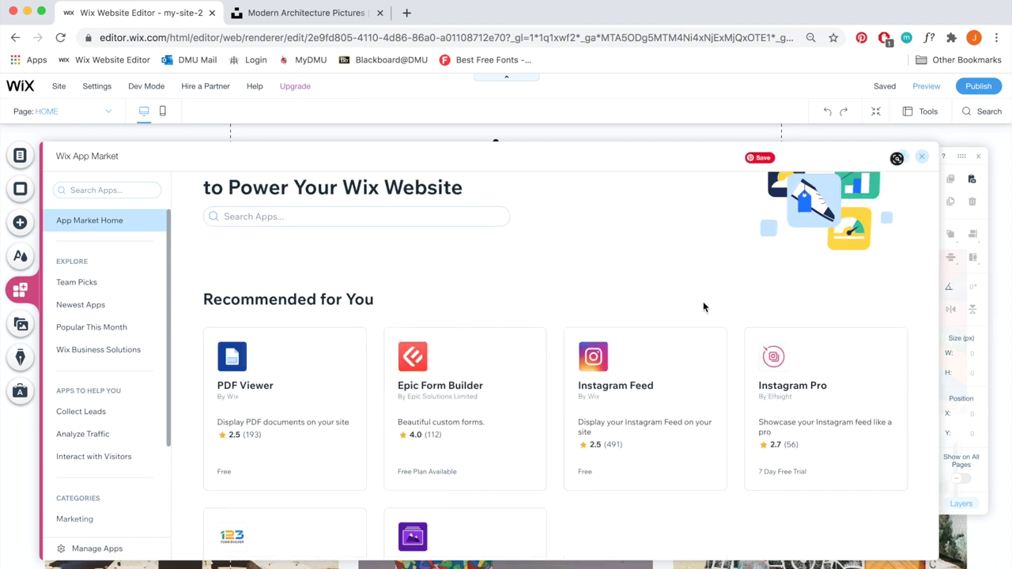
scroll(682, 352, "down", 1)
left_click(922, 155)
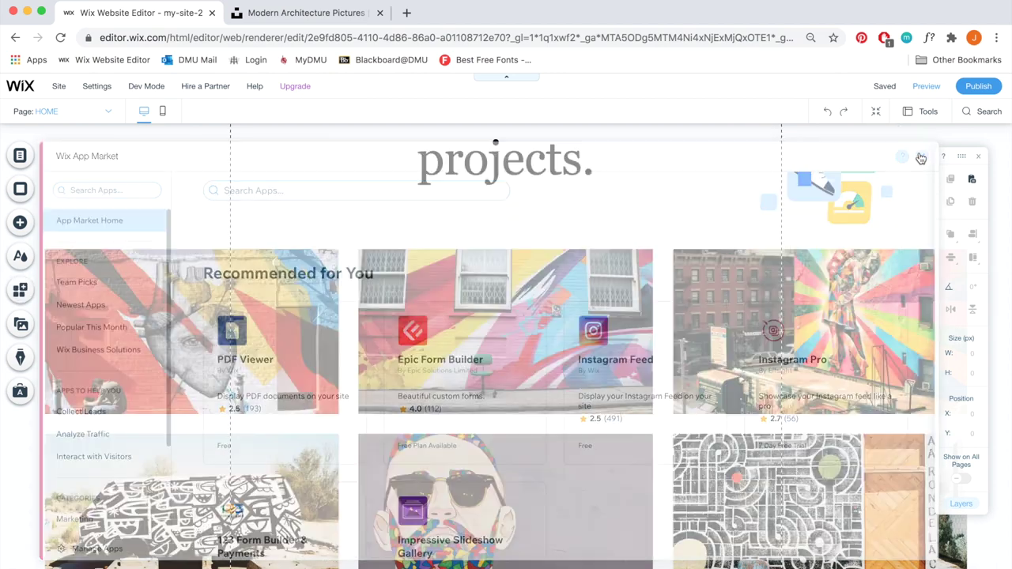
scroll(411, 251, "up", 5)
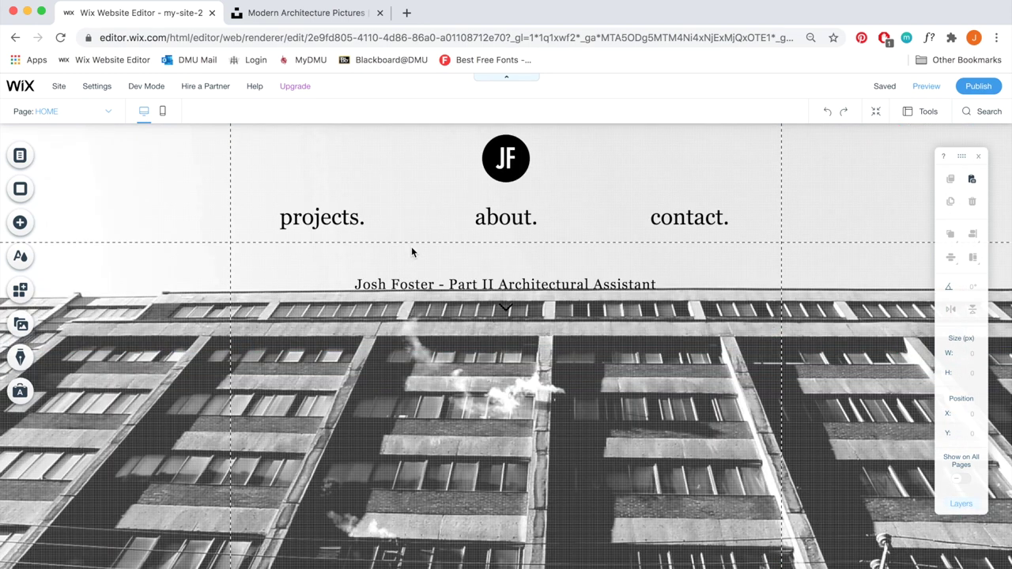
Download the Unsplash curved silver-disc building photo and set it as the page background.
left_click(175, 320)
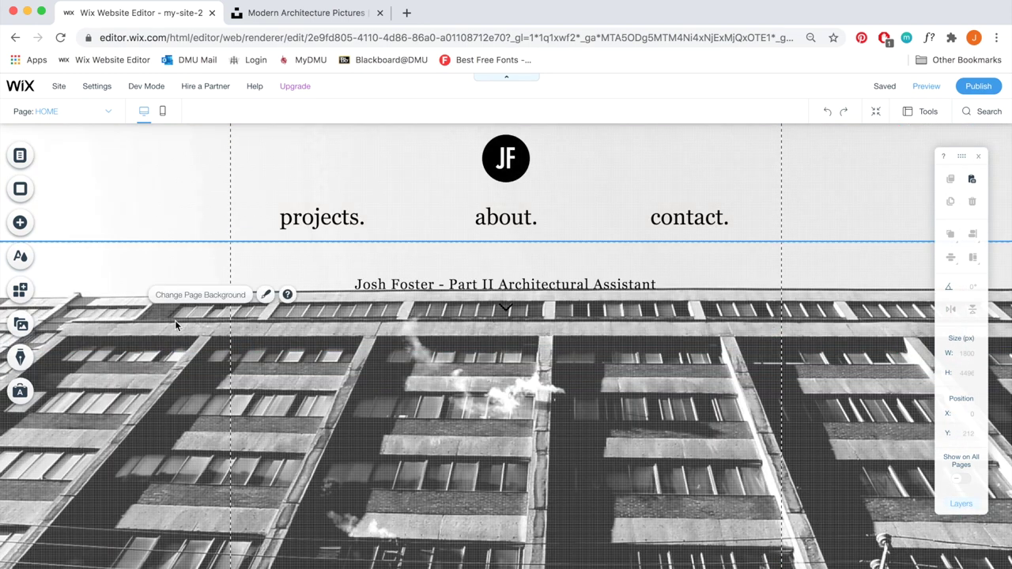
left_click(190, 297)
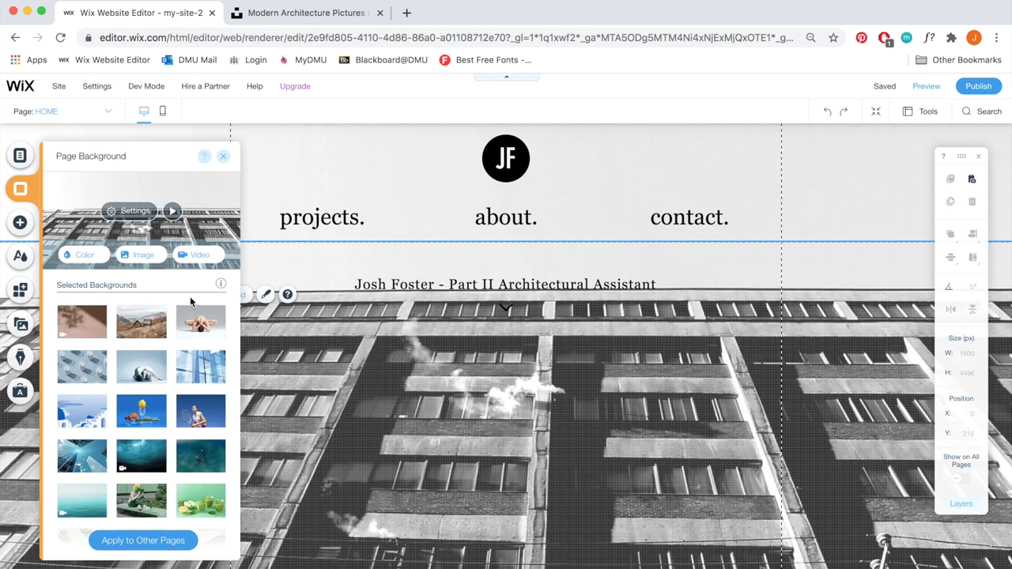
left_click(145, 257)
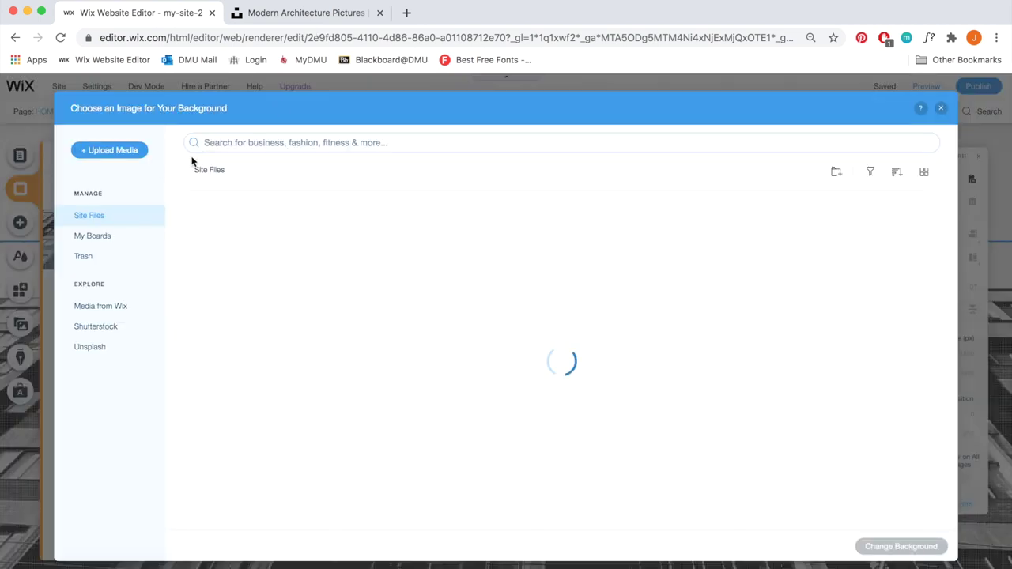
left_click(293, 12)
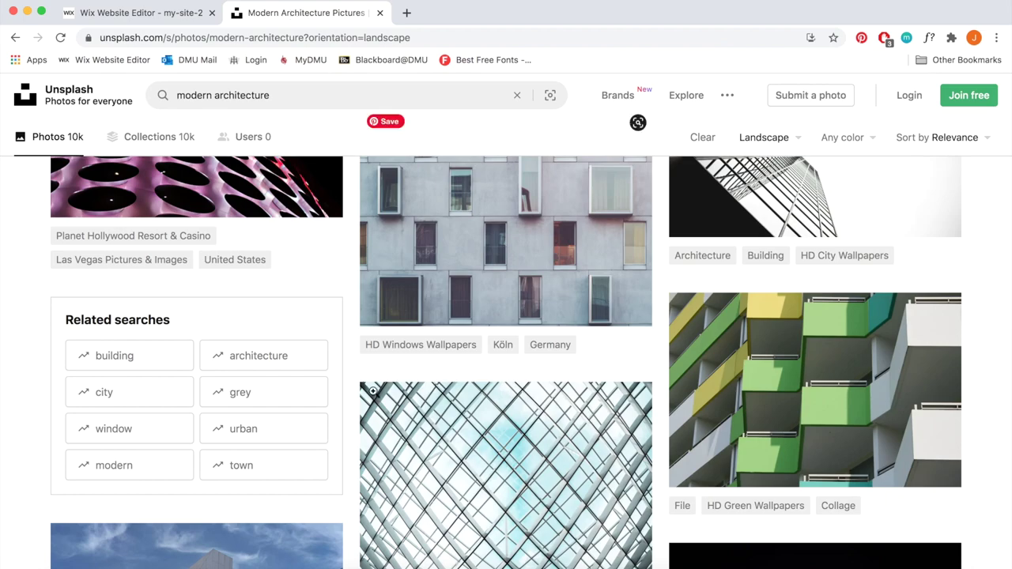
scroll(372, 390, "up", 5)
scroll(372, 395, "up", 10)
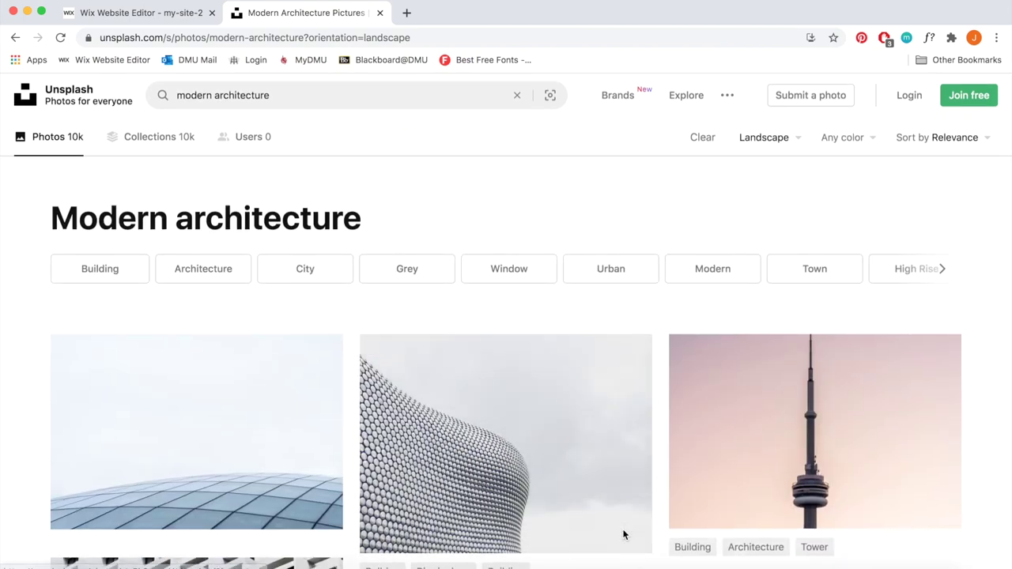
left_click(624, 535)
left_click(182, 14)
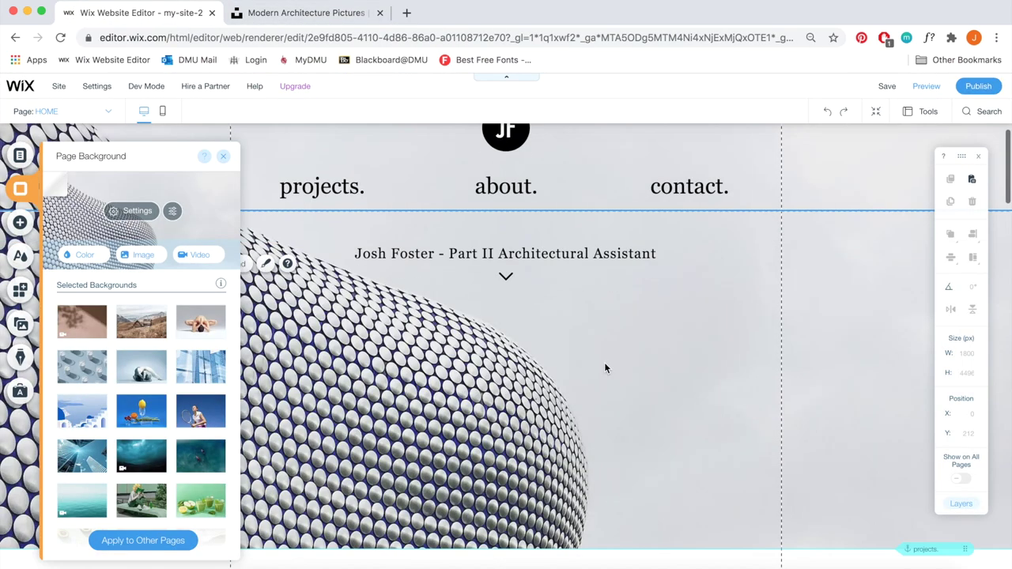
scroll(604, 367, "down", 5)
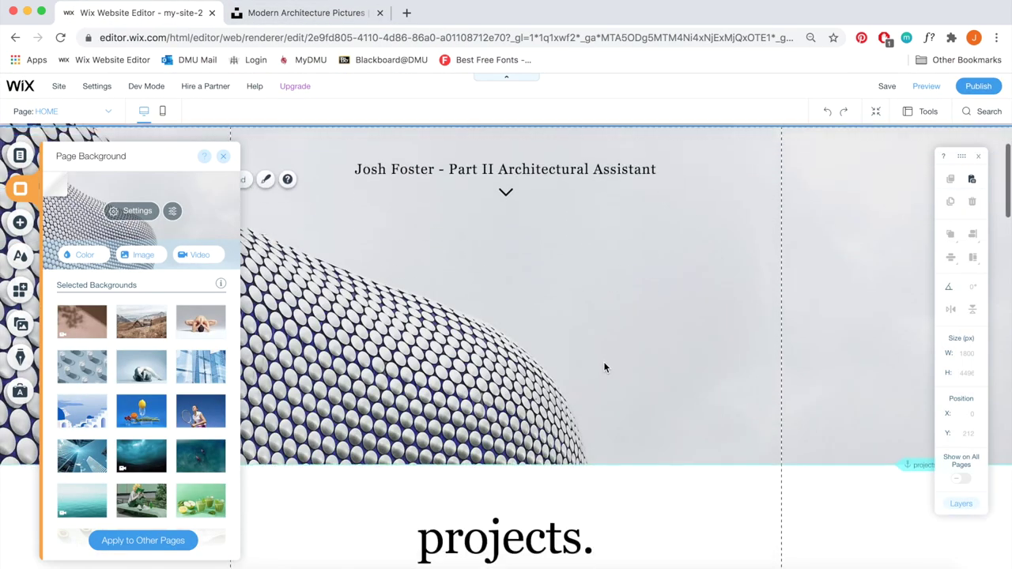
scroll(586, 350, "down", 10)
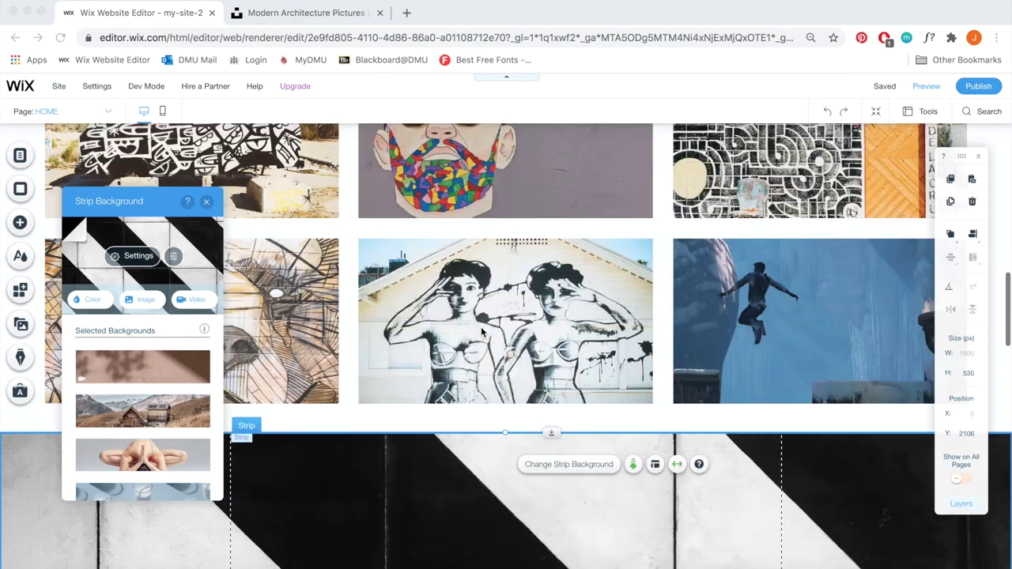
Set the black-and-white building photo IMG_6781 from Site Files as the strip background.
scroll(514, 308, "down", 1)
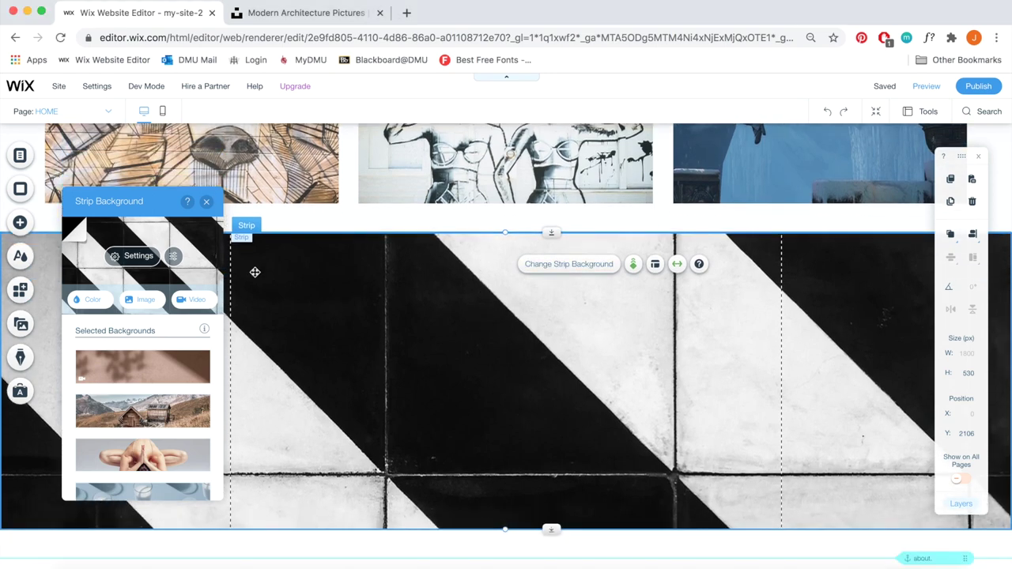
left_click(143, 305)
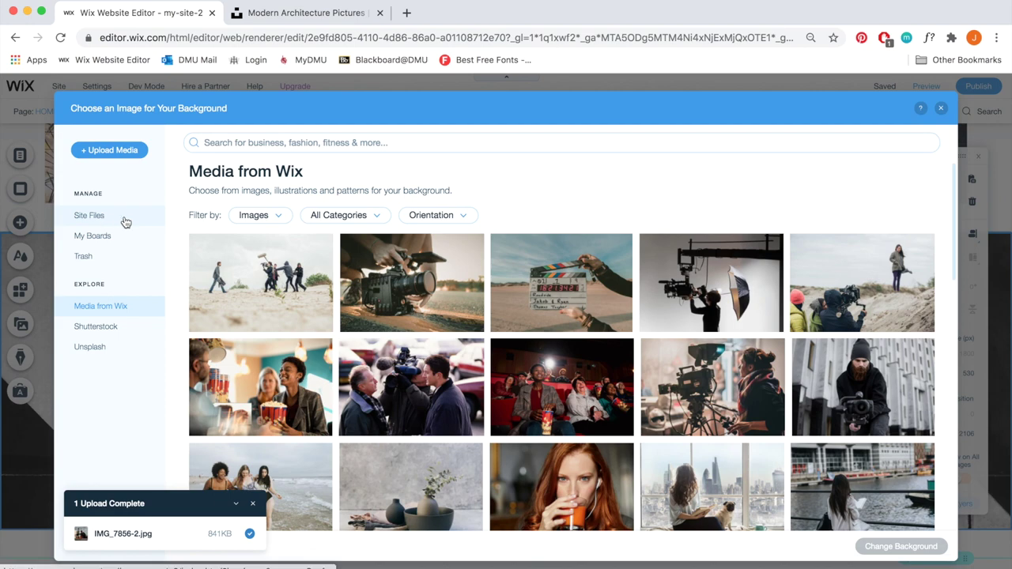
left_click(95, 215)
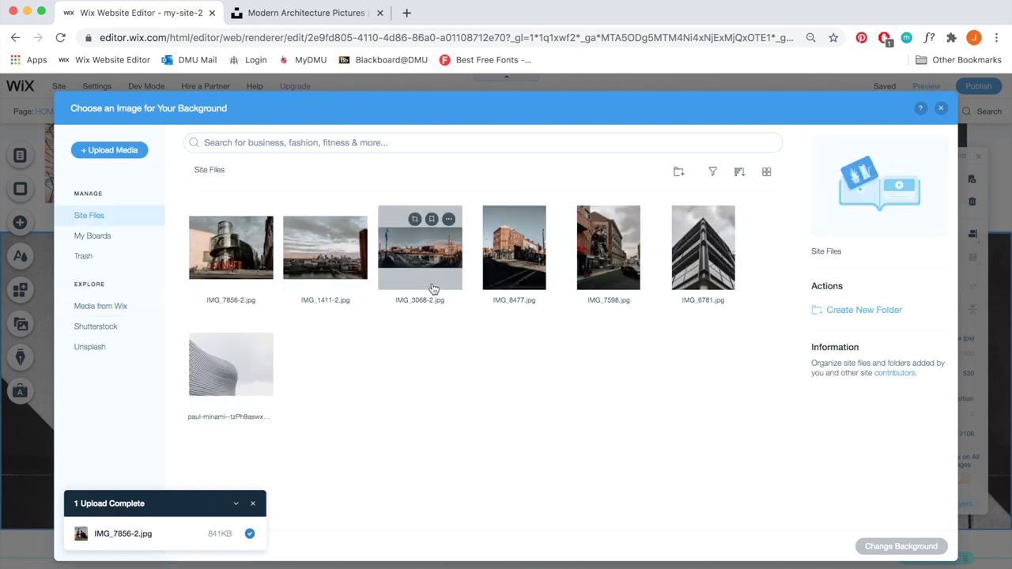
double_click(699, 271)
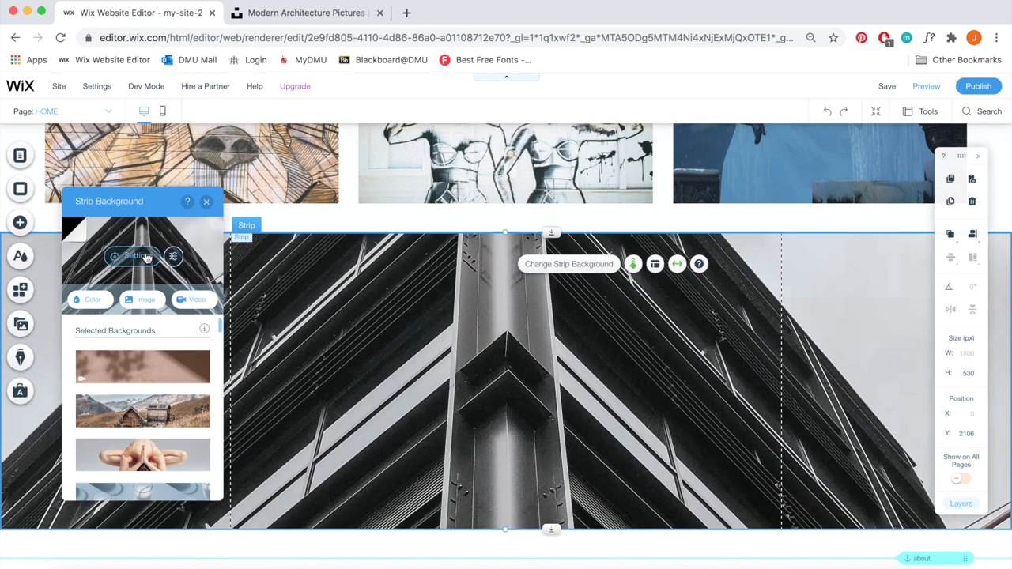
left_click(137, 256)
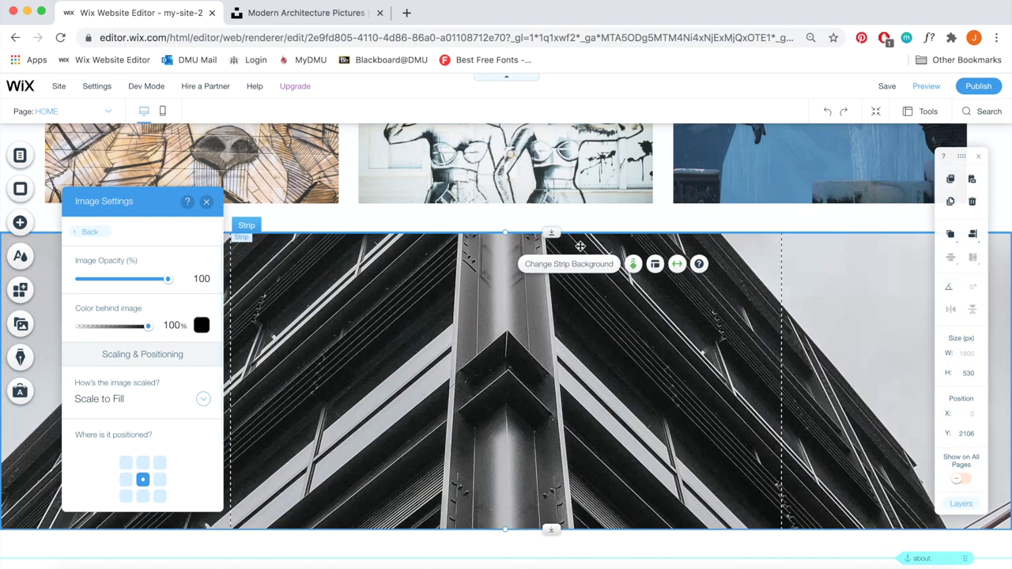
left_click(581, 265)
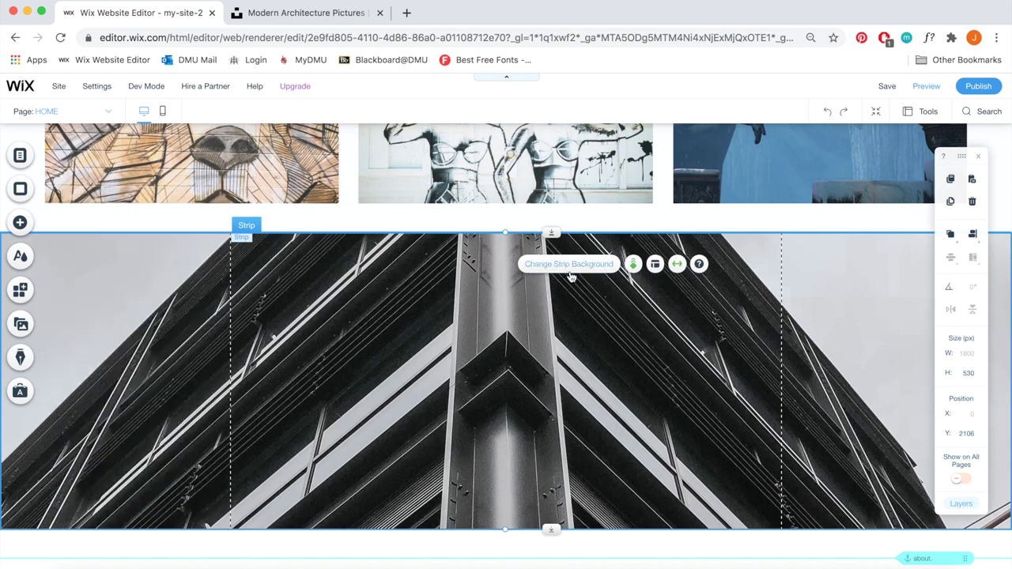
left_click(556, 263)
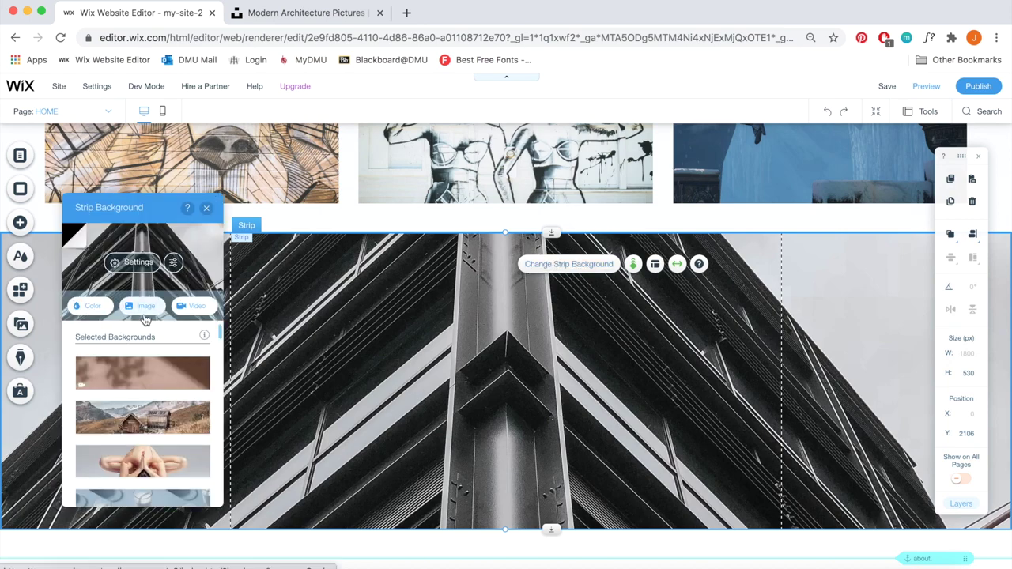
Set IMG_3068-2 as the strip background, anchored bottom-centre, then select the Central station strip.
left_click(145, 311)
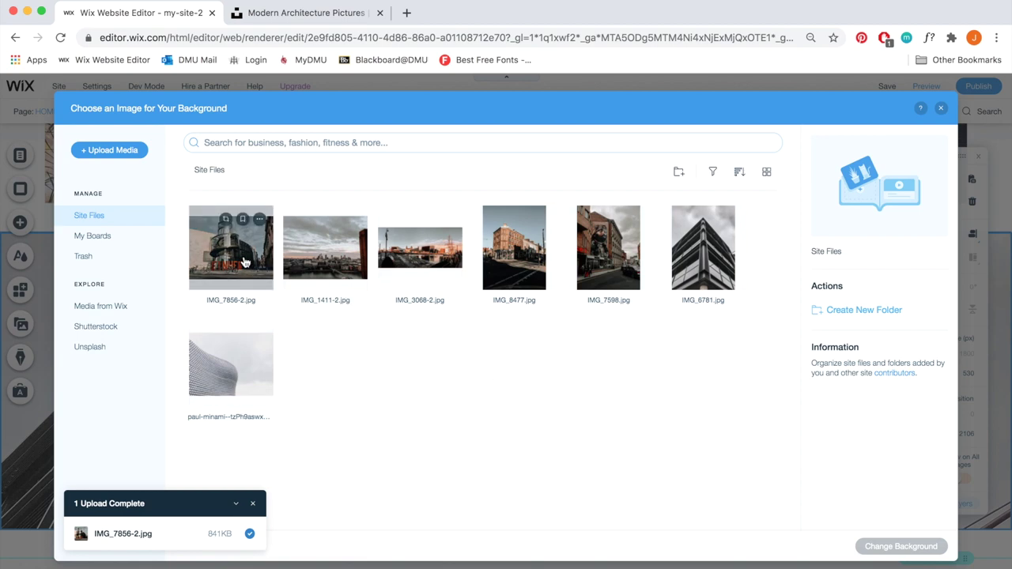
double_click(434, 255)
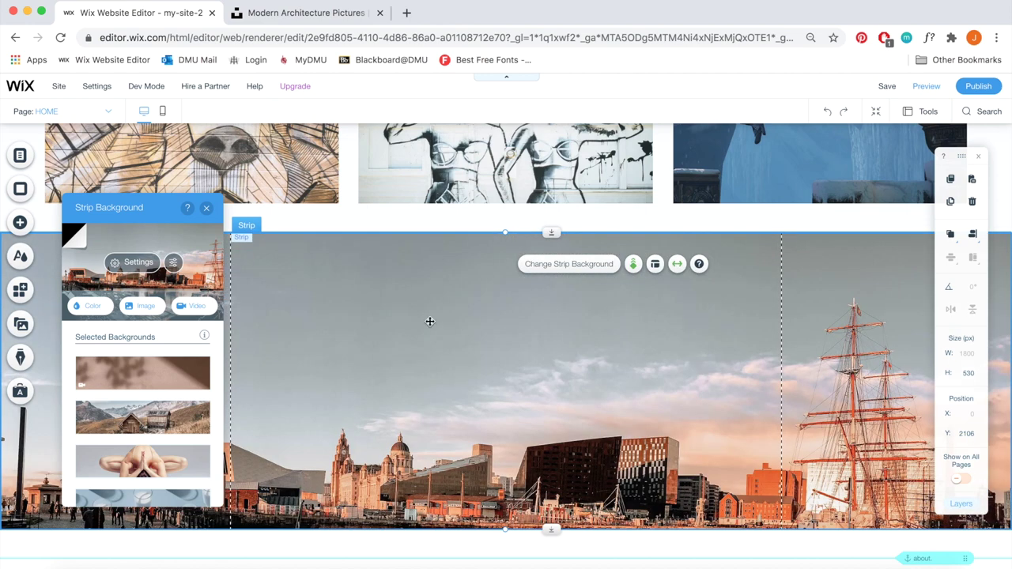
scroll(430, 321, "down", 7)
scroll(306, 311, "up", 3)
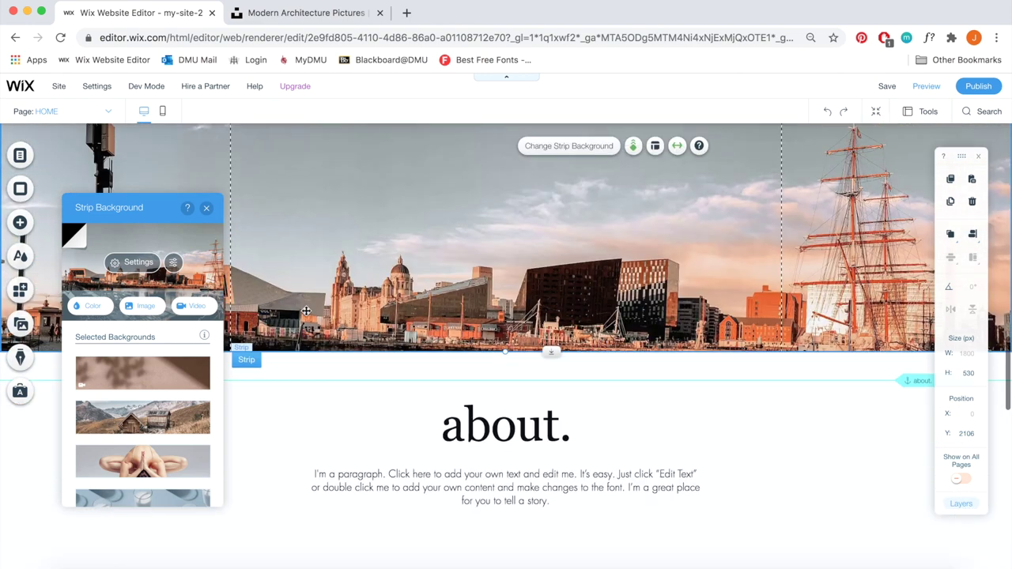
left_click(141, 266)
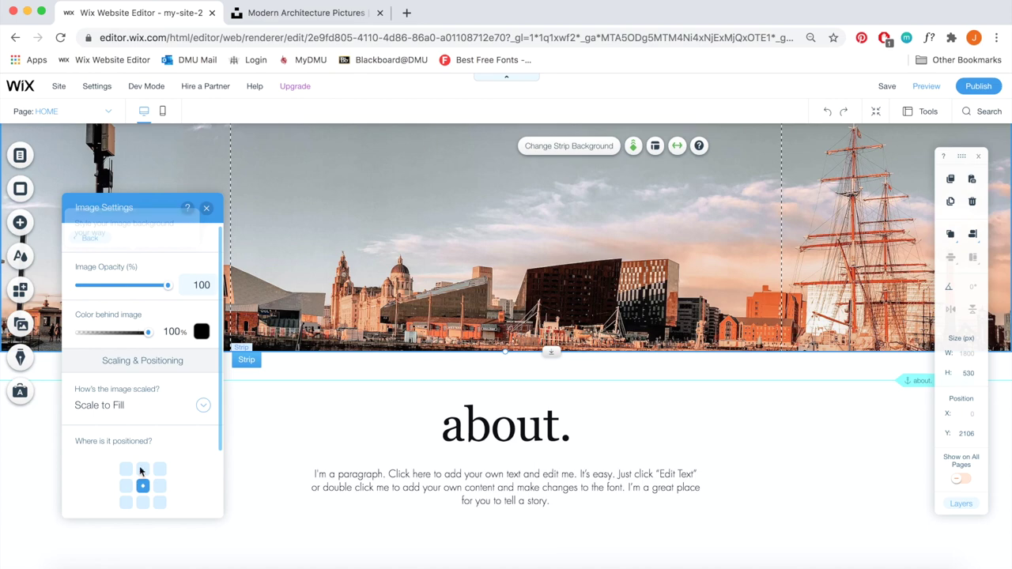
left_click(143, 503)
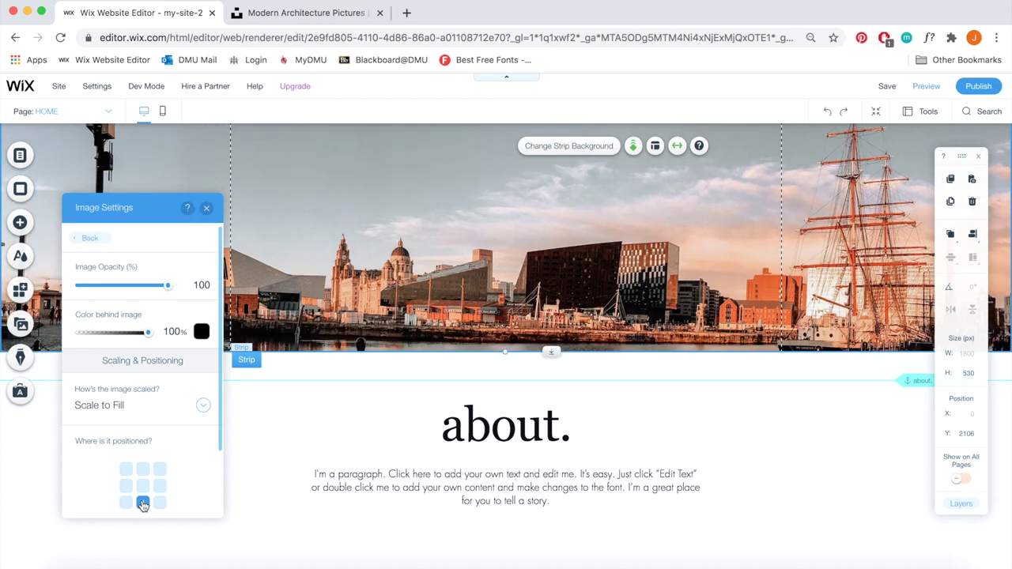
left_click(207, 209)
scroll(388, 356, "up", 2)
scroll(388, 357, "down", 8)
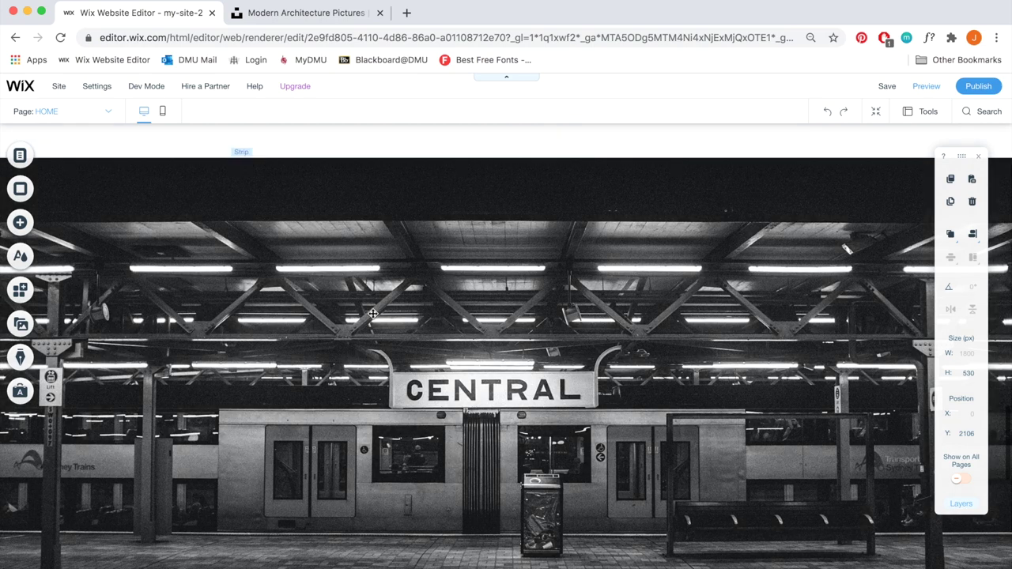
scroll(383, 348, "down", 2)
left_click(379, 337)
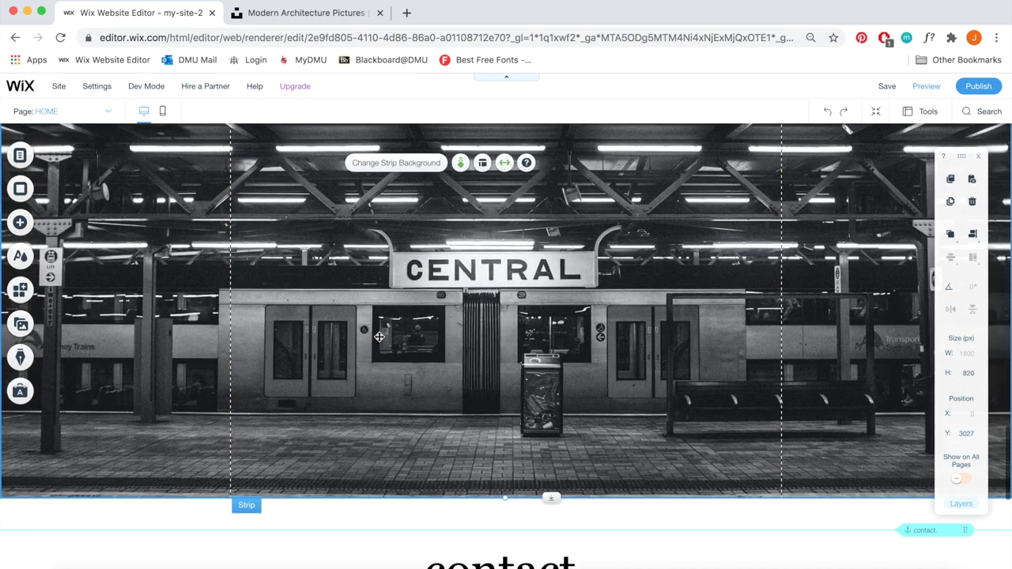
Set IMG_8477 from Site Files as this strip's background, anchored to the top.
left_click(389, 162)
left_click(146, 339)
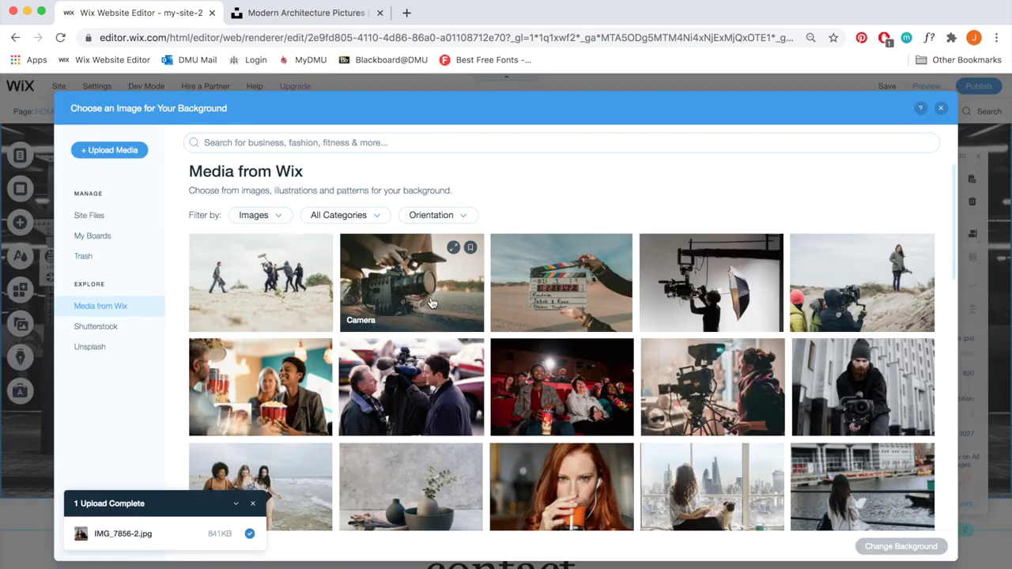
left_click(89, 215)
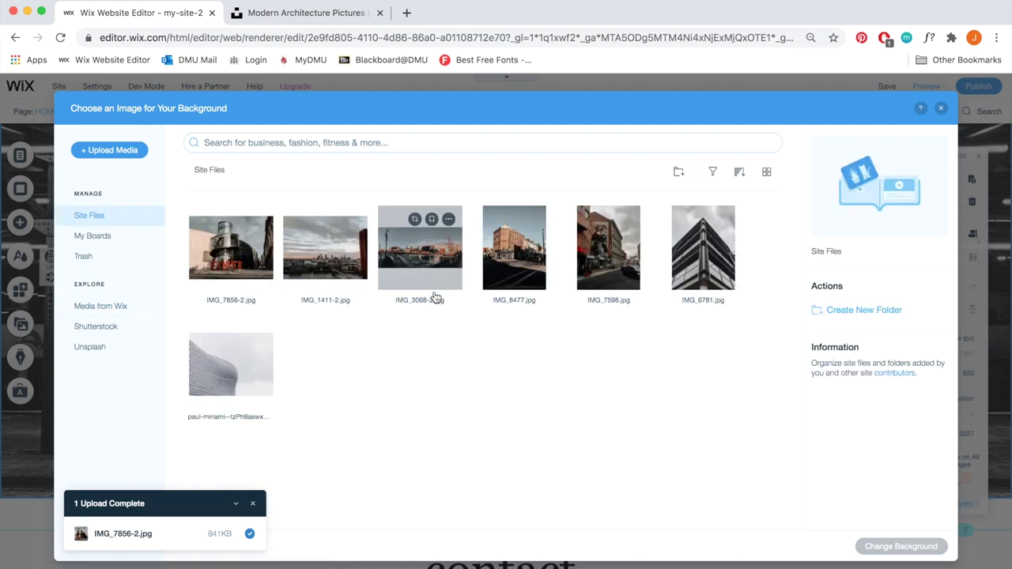
double_click(516, 253)
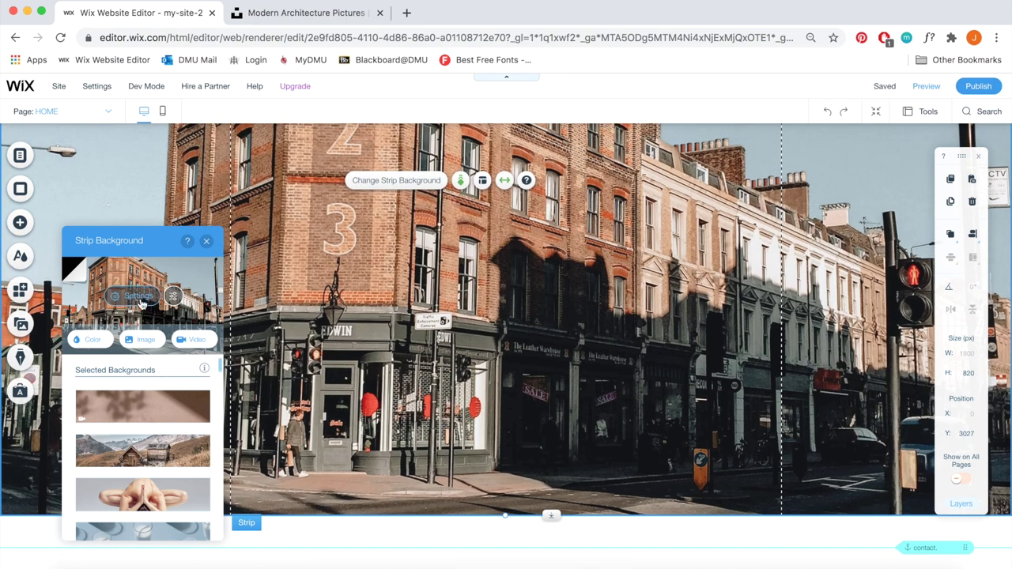
left_click(138, 296)
left_click(143, 504)
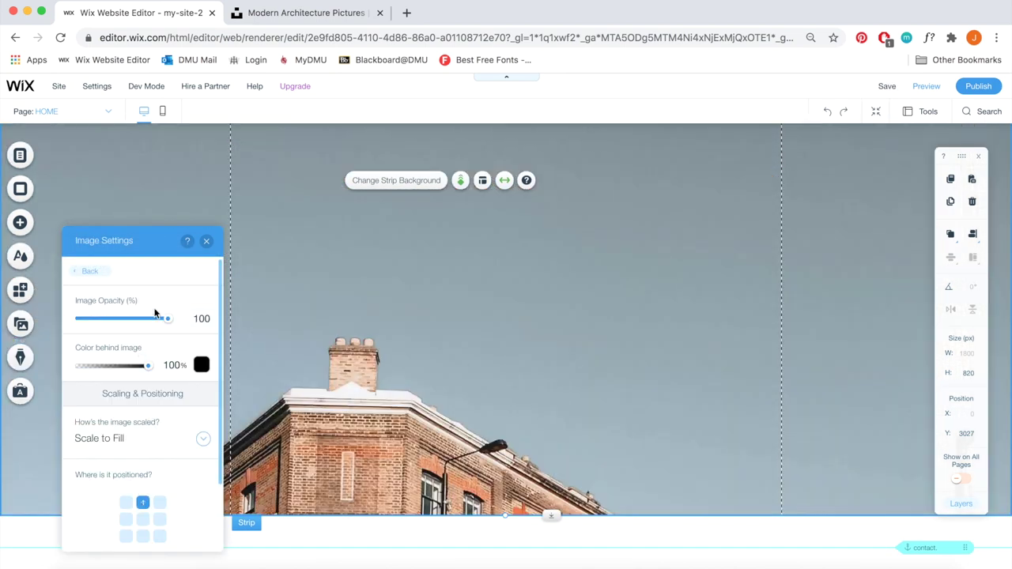
Swap the strip background to IMG_7856-2, anchored top-centre.
left_click(371, 180)
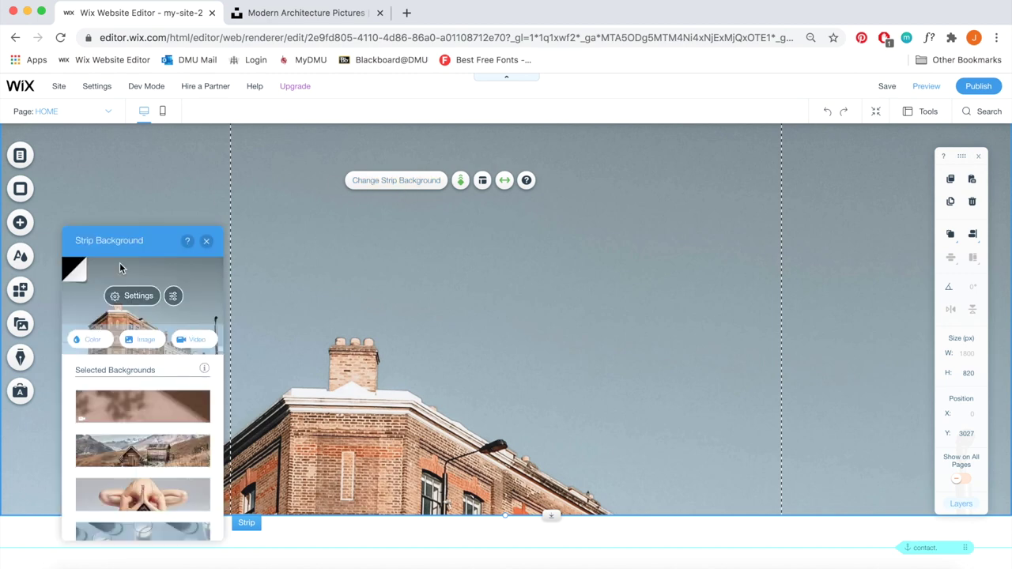
left_click(139, 297)
left_click(89, 272)
left_click(142, 339)
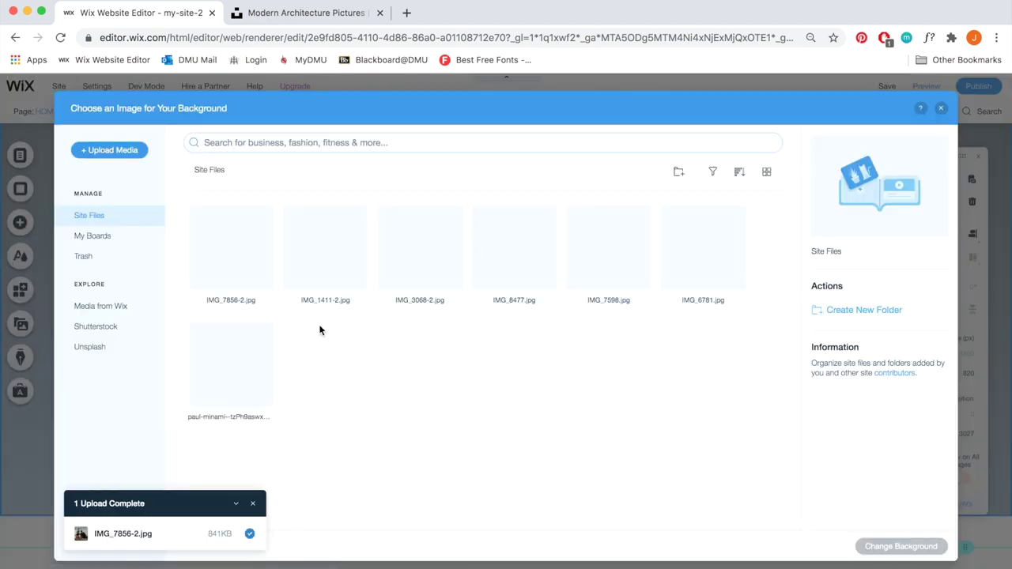
mouse_move(326, 269)
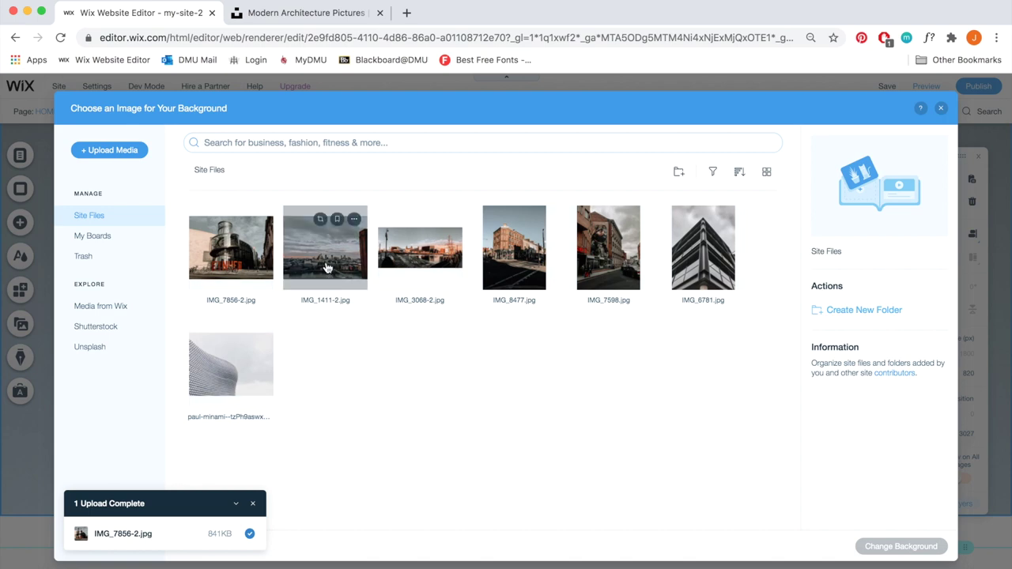
double_click(241, 257)
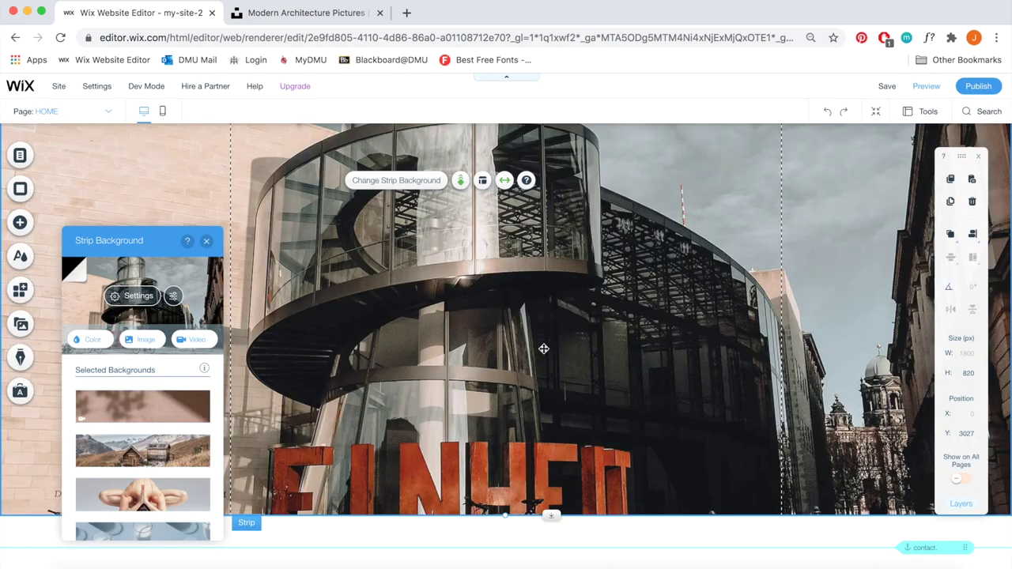
scroll(169, 475, "down", 2)
scroll(169, 475, "up", 2)
left_click(139, 297)
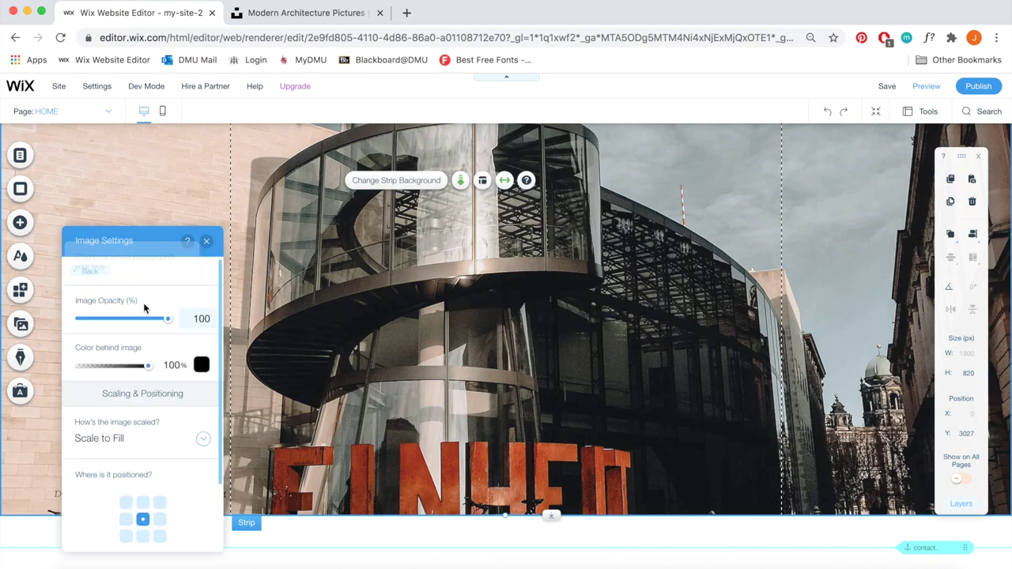
left_click(138, 502)
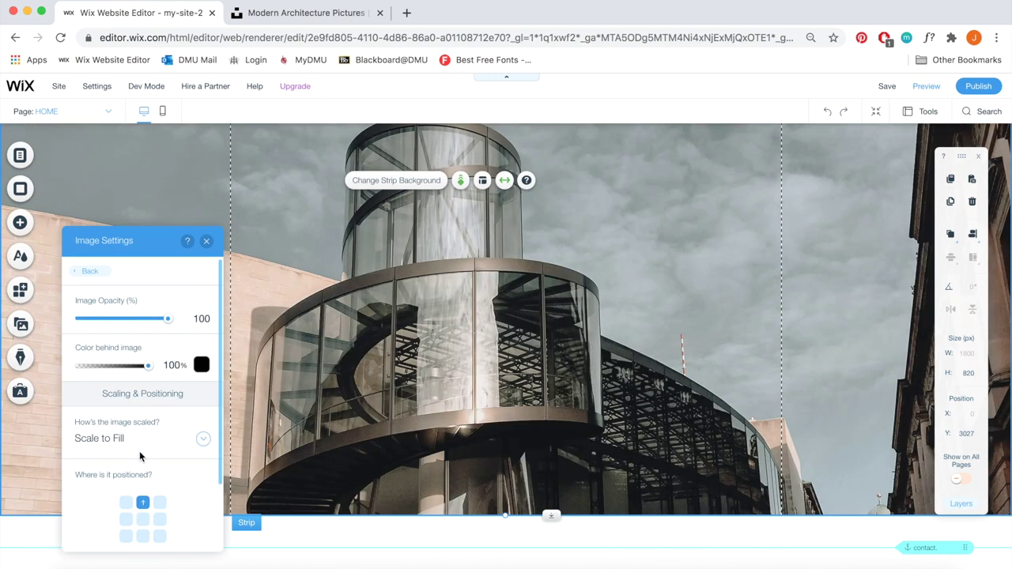
left_click(374, 183)
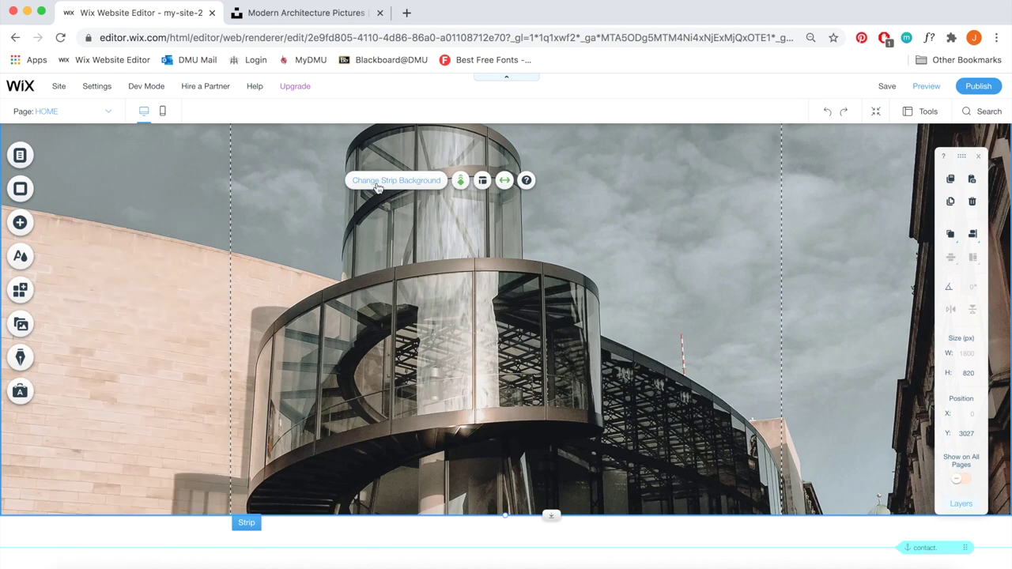
Replace the strip background with the glass spiral-staircase tower photo.
left_click(378, 183)
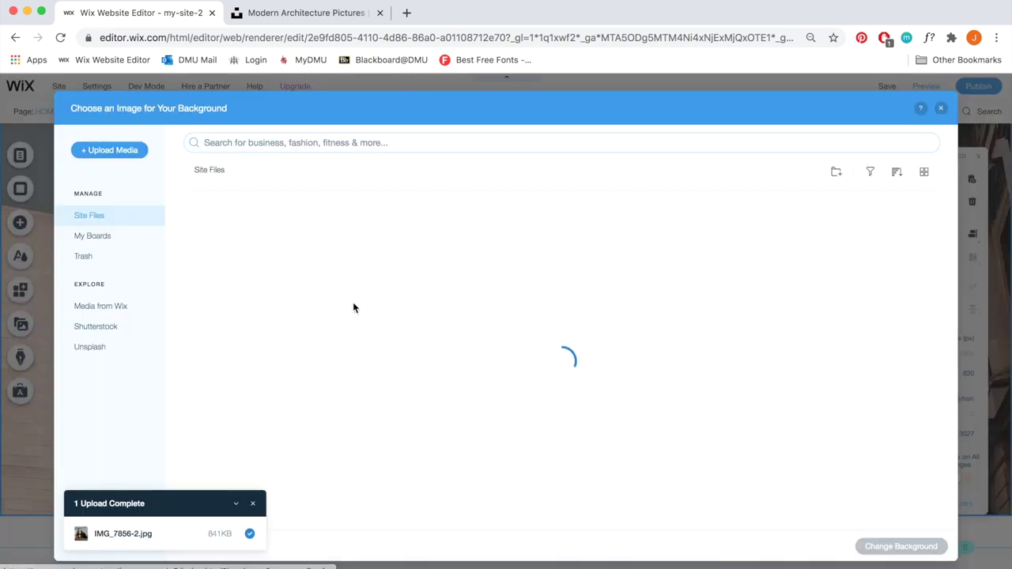
left_click(139, 344)
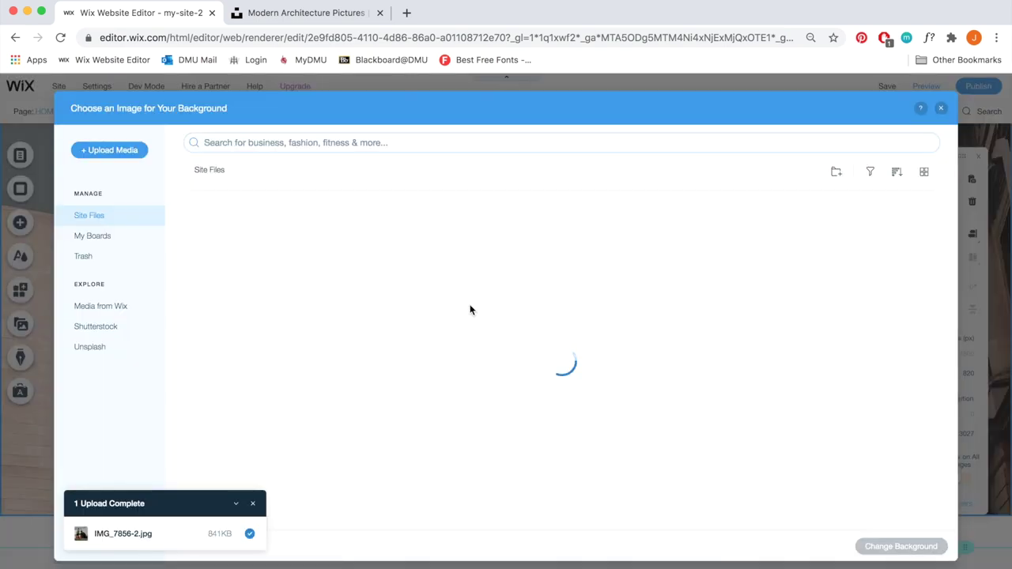
double_click(317, 256)
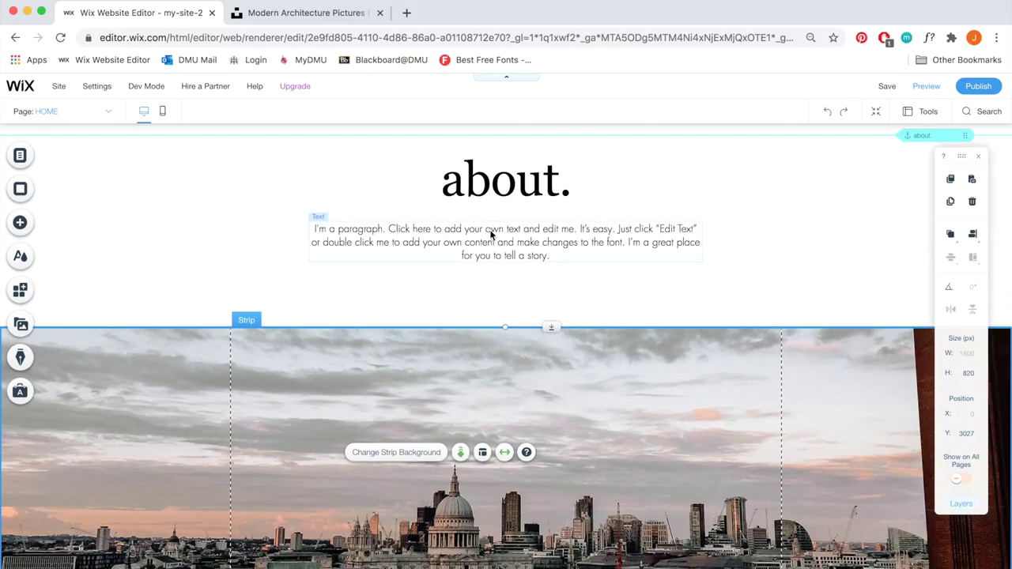
Rewrite the about. paragraph about the De Montfort degree and joining an aspiring practice.
double_click(490, 234)
type("M")
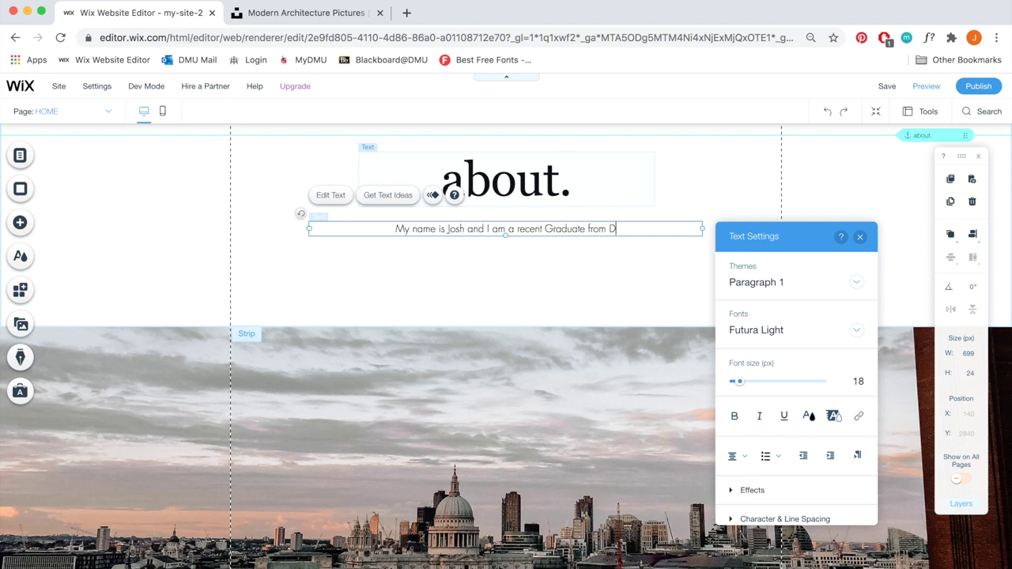
type("niversity, ")
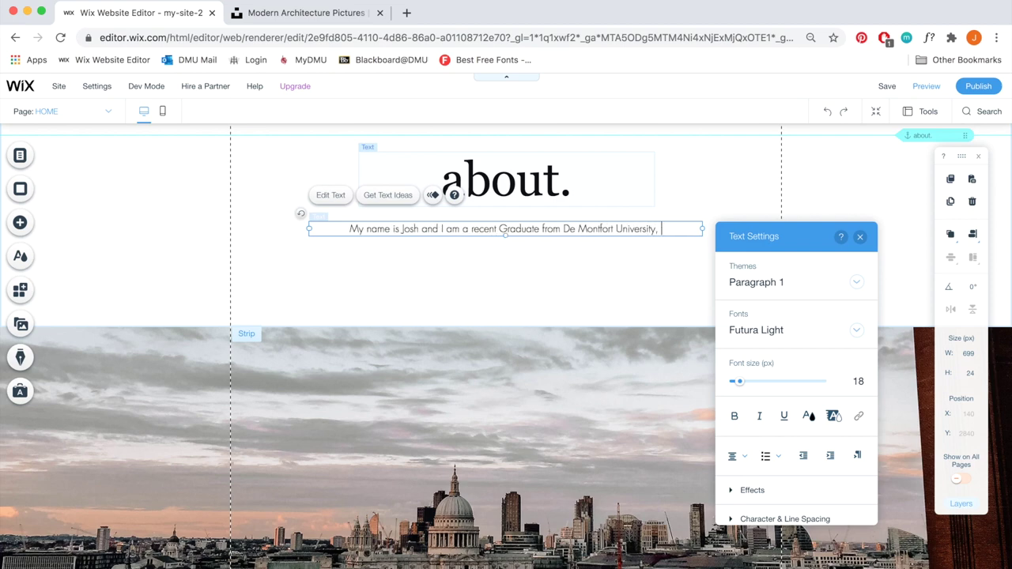
type("having graduated with Distinction in Architecture, I am look")
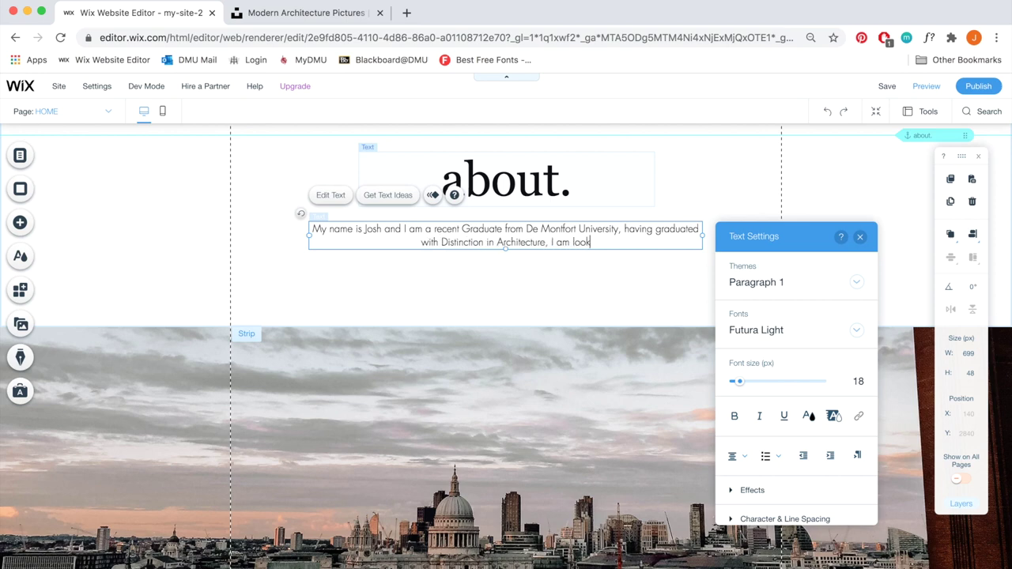
type("rtunit")
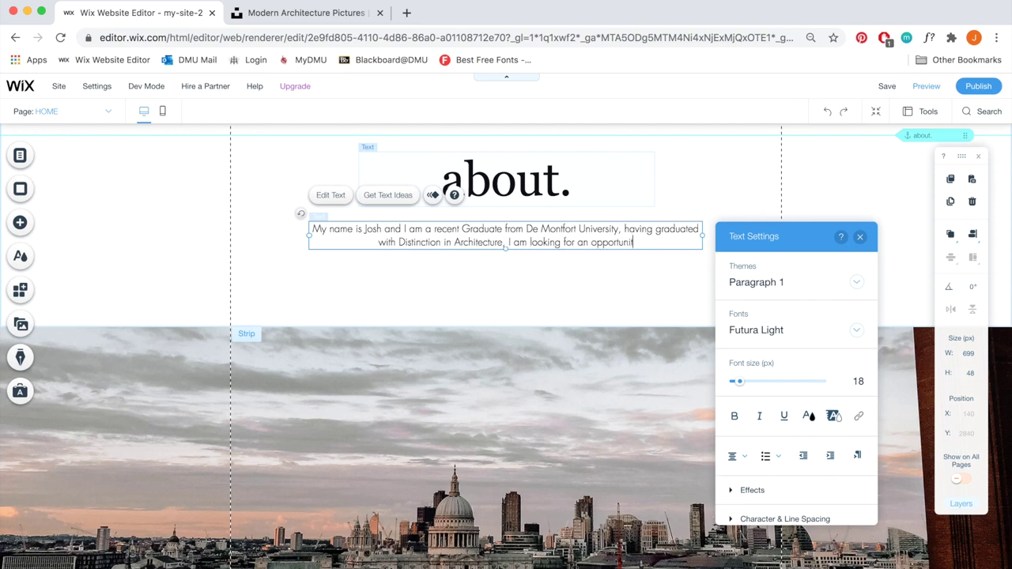
type("y to join an arch")
key("BackSpace")
key("BackSpace")
key("BackSpace")
key("BackSpace")
type("aspiring practice to develop my sk")
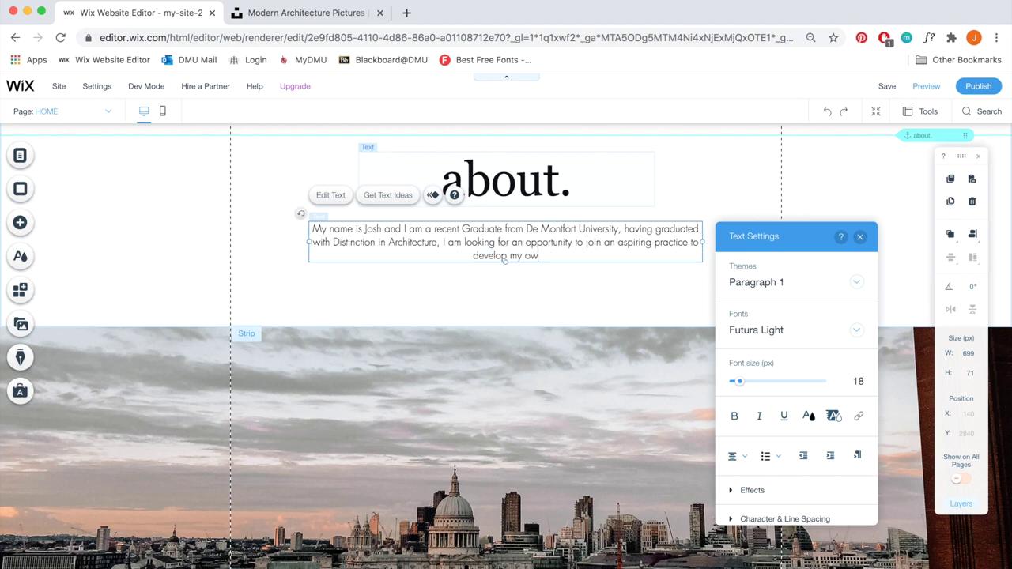
type("ills and continue my journey to become an architect.")
Add a line pointing to the body of work and inviting CV requests via the form.
key("Return")
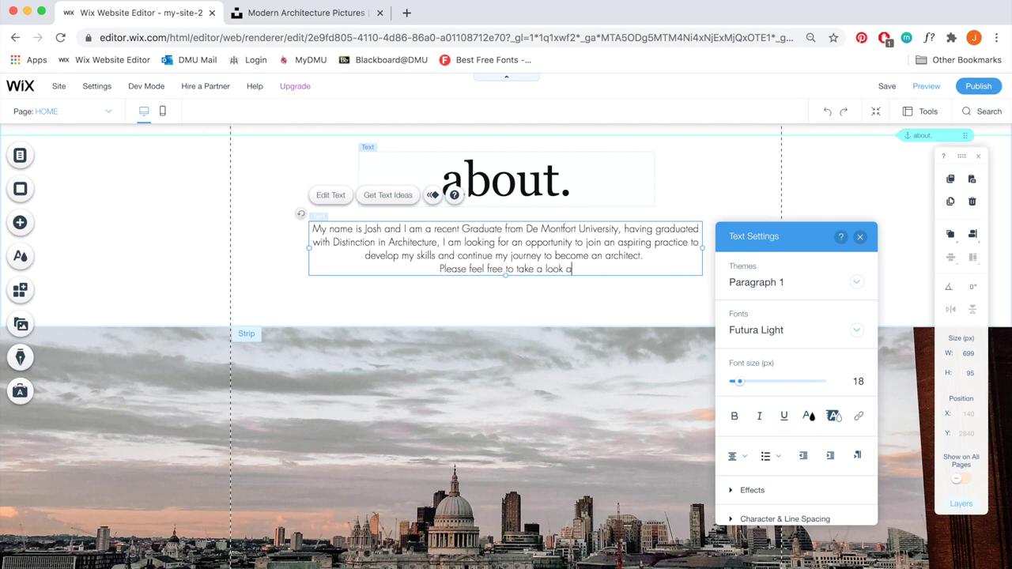
type("project")
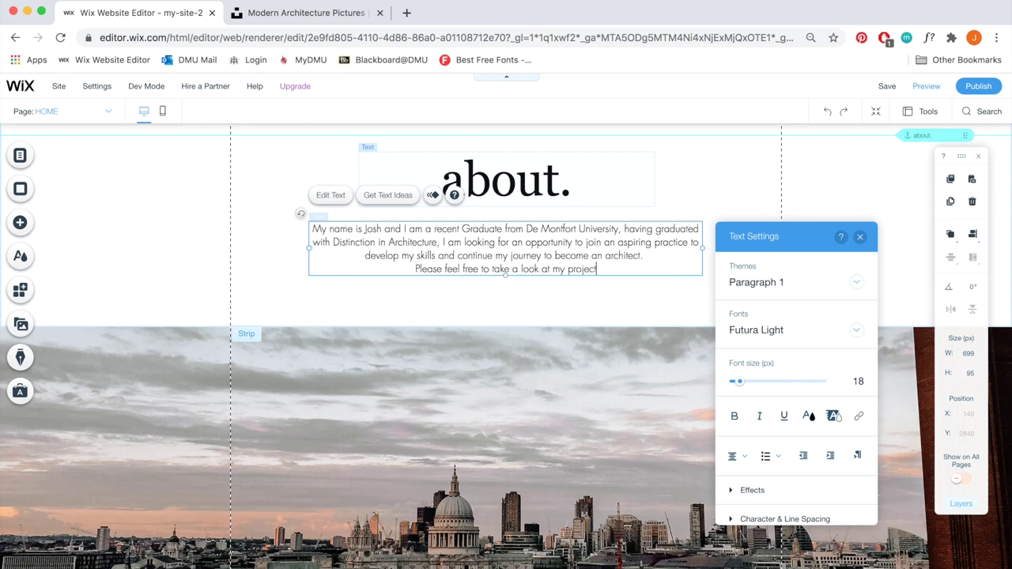
key("BackSpace")
key("BackSpace")
key("BackSpace")
key("BackSpace")
key("BackSpace")
key("BackSpace")
key("BackSpace")
type("body")
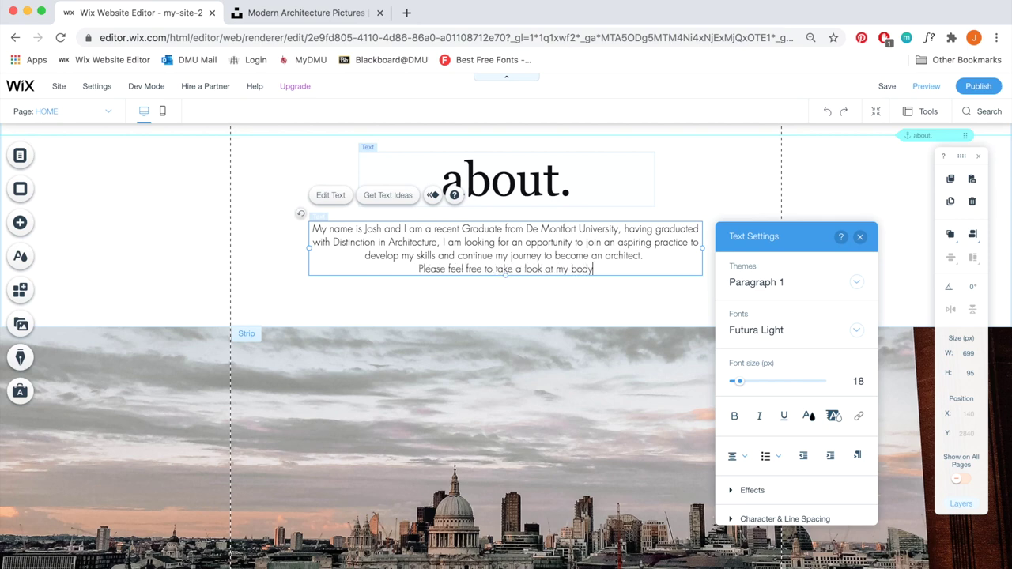
type(" of work which can be found ")
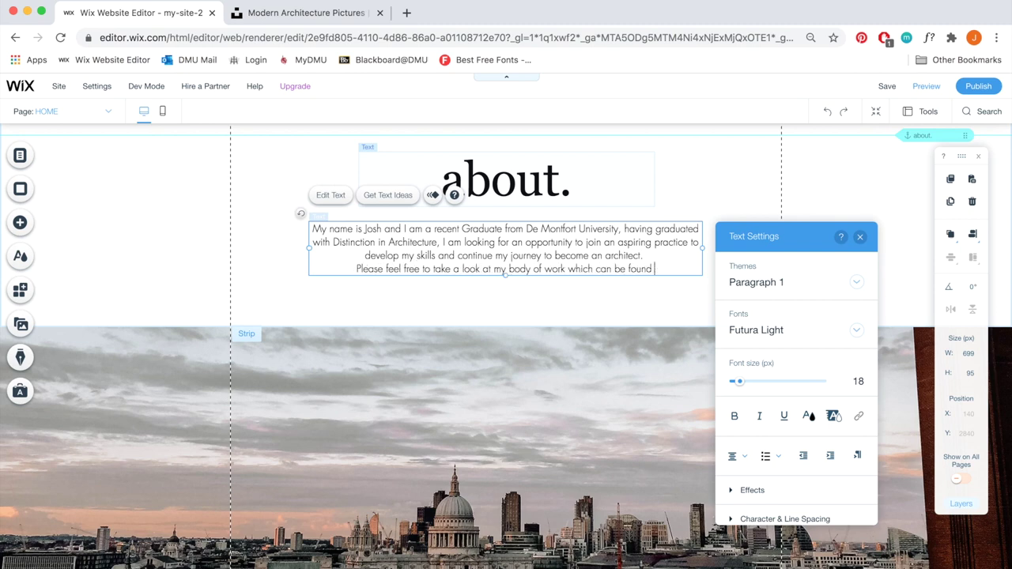
type("above and")
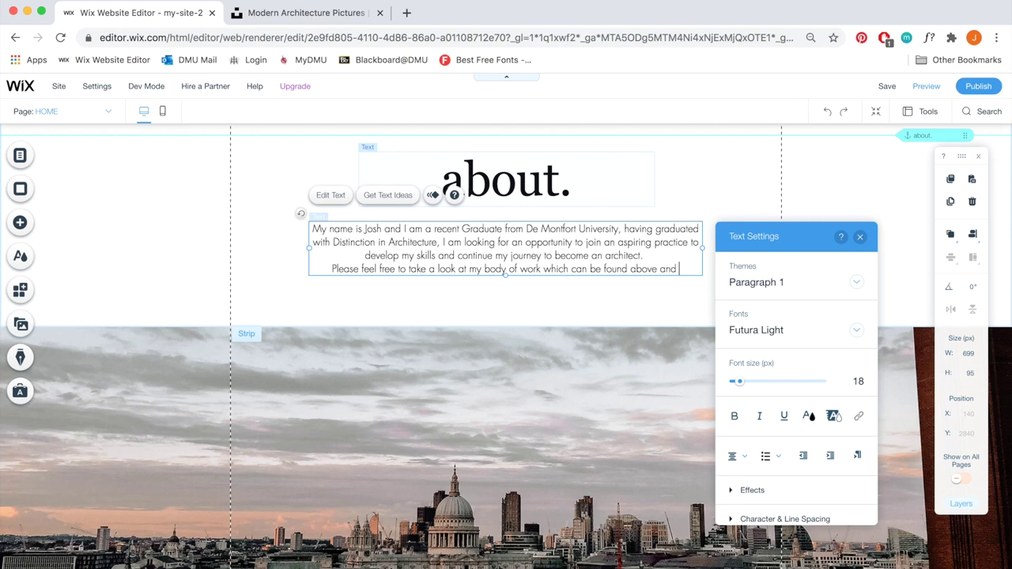
key("BackSpace")
key("BackSpace")
key("BackSpace")
key("BackSpace")
type(", if you ")
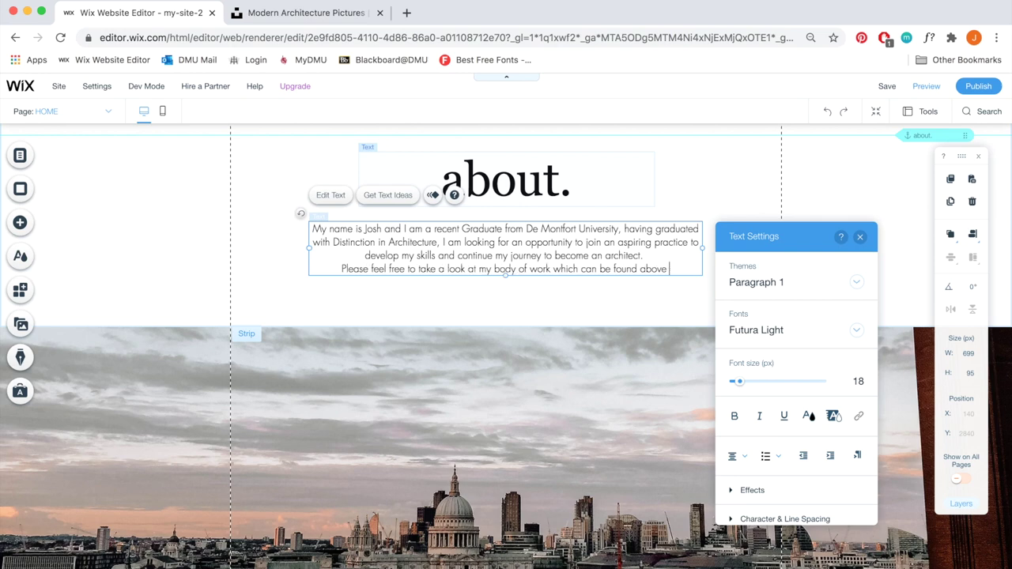
type("would like to")
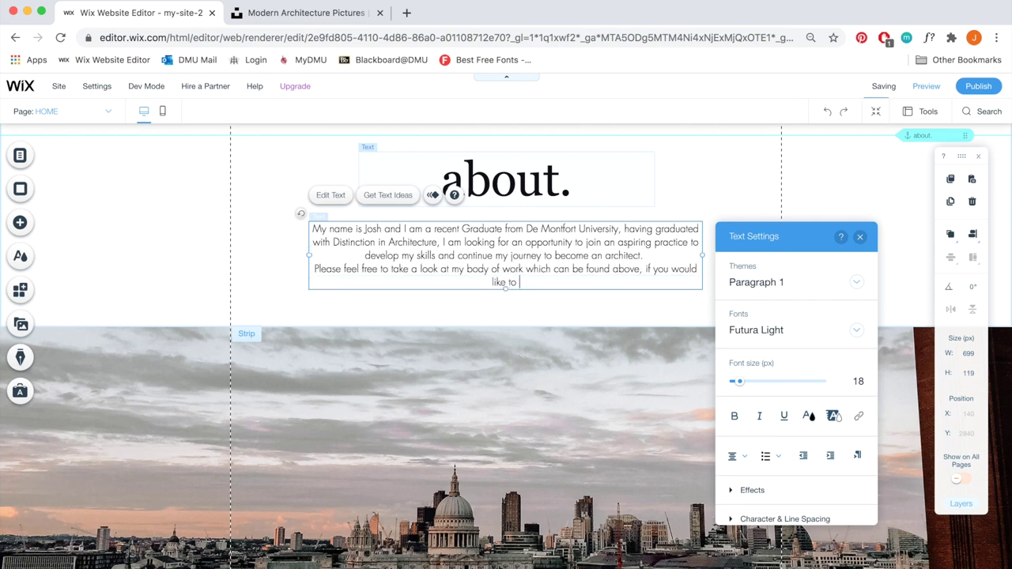
type(" see a copy o")
key("BackSpace")
key("BackSpace")
key("BackSpace")
key("BackSpace")
key("BackSpace")
key("BackSpace")
key("BackSpace")
key("BackSpace")
key("BackSpace")
key("BackSpace")
type("receive a copy of my CV please emai")
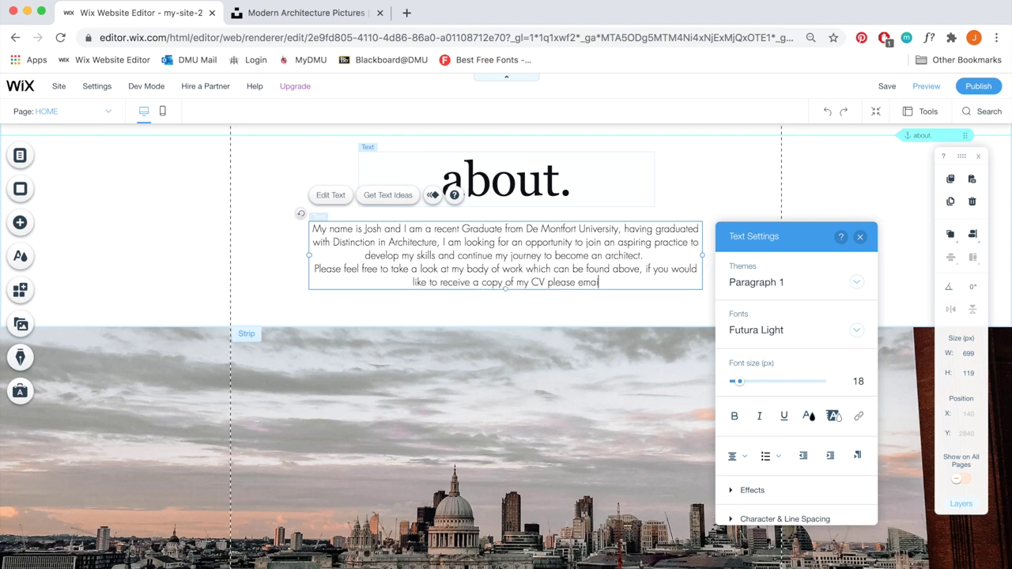
type("l me using the form below.")
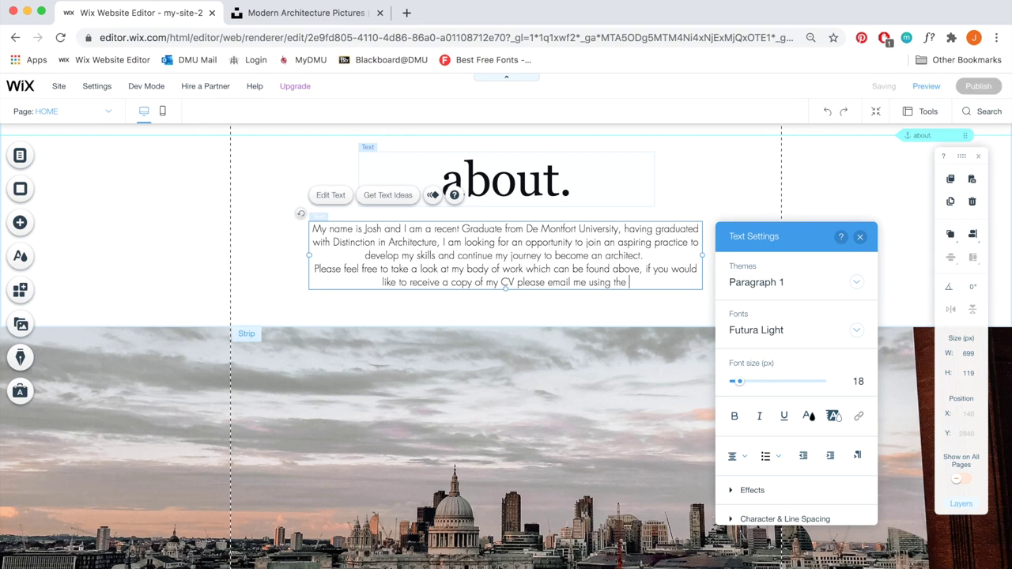
In the footer copyright line, replace 'with Wix.com' with 'By' and the owner's name.
left_click(860, 239)
left_click(763, 278)
scroll(759, 281, "down", 5)
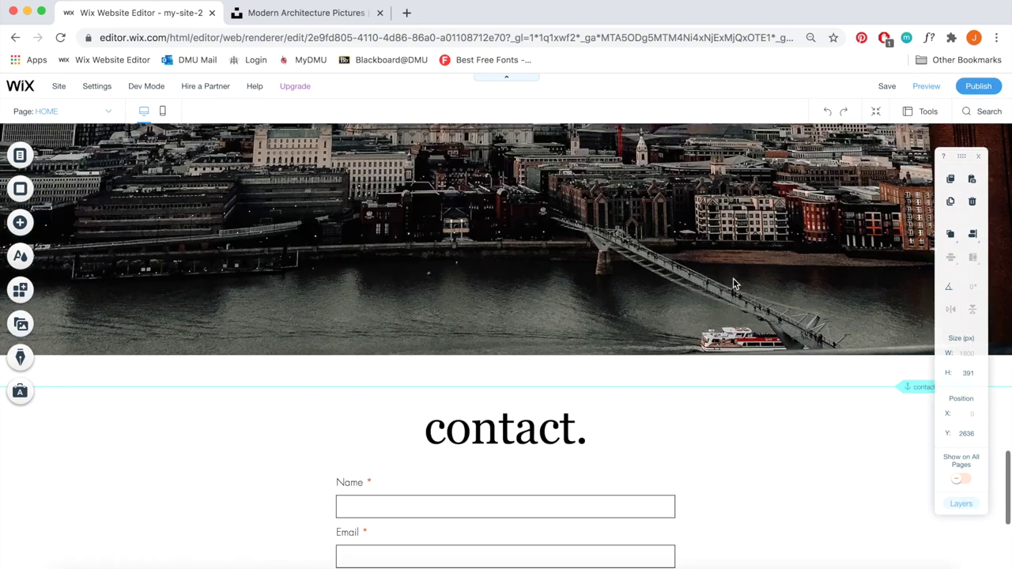
scroll(712, 292, "down", 5)
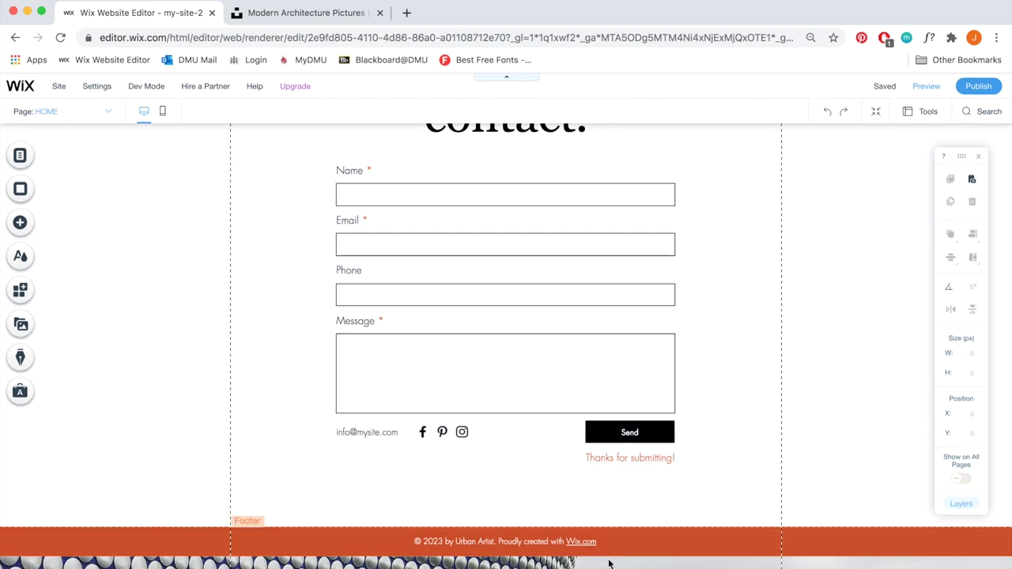
left_click(819, 554)
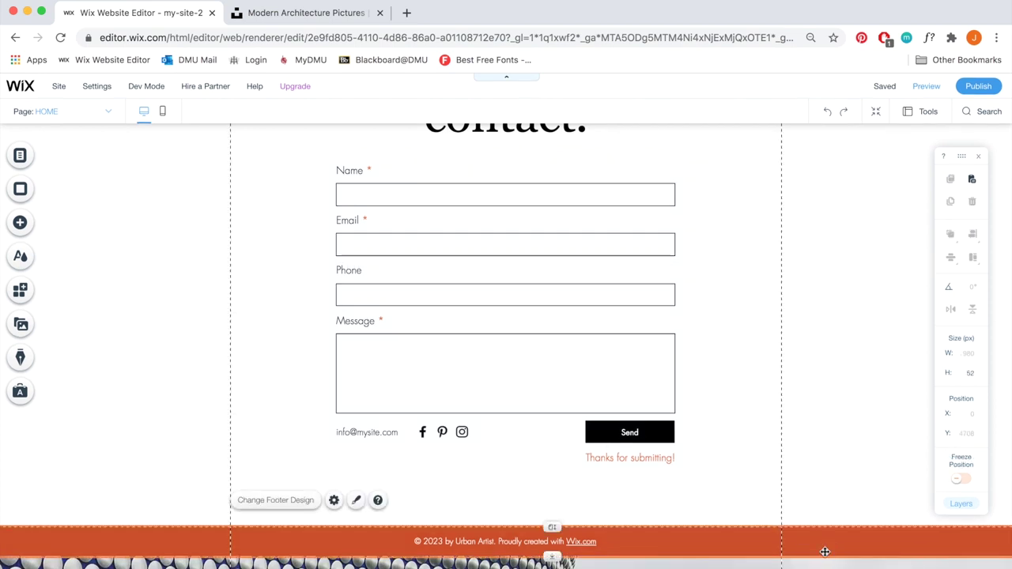
double_click(469, 543)
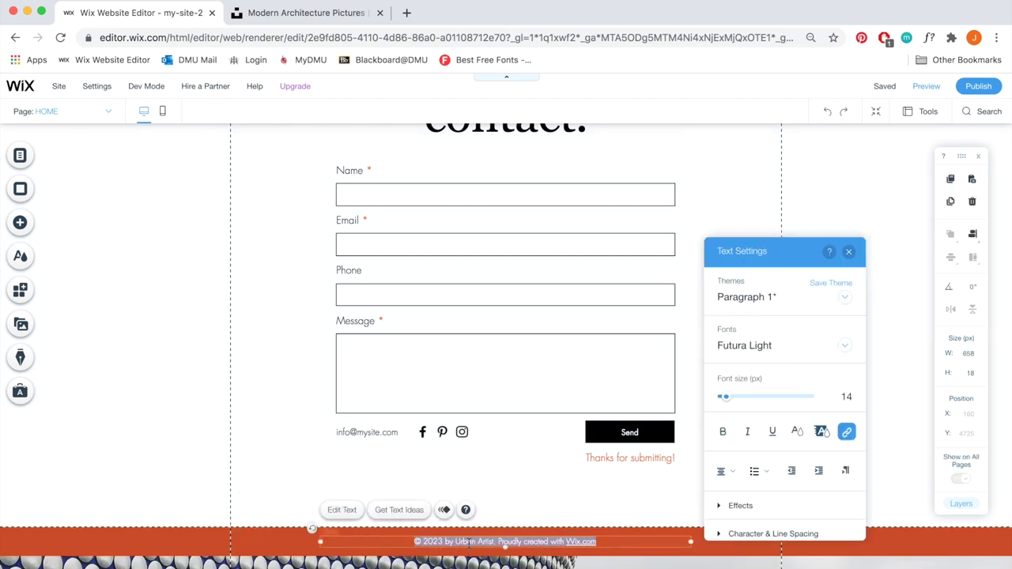
left_click(518, 543)
left_click_drag(552, 541, 606, 540)
type("By Josh Foster")
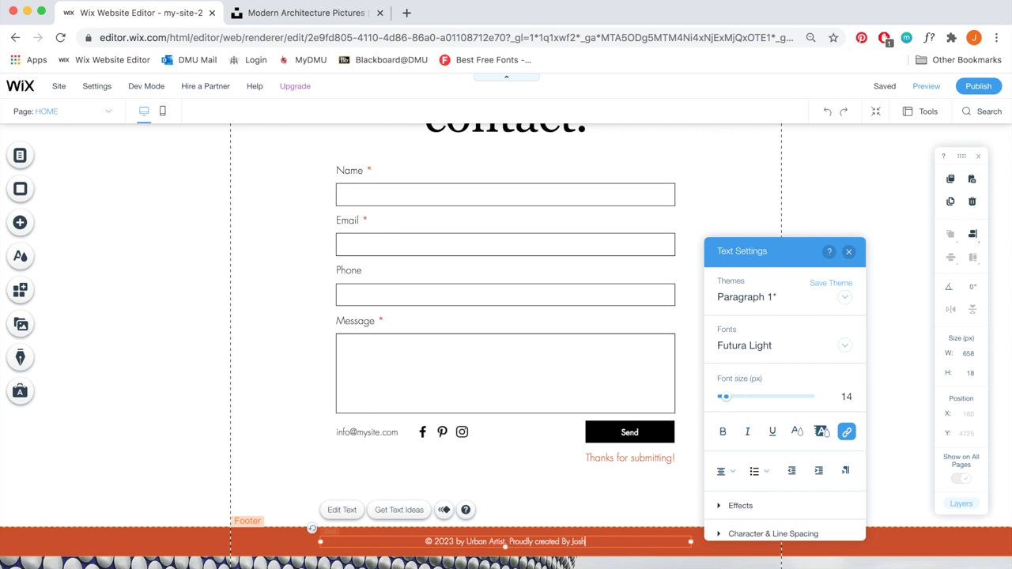
Replace 'Urban Artist.' with the owner's name and delete the 'Proudly created' credit.
left_click_drag(496, 542, 456, 541)
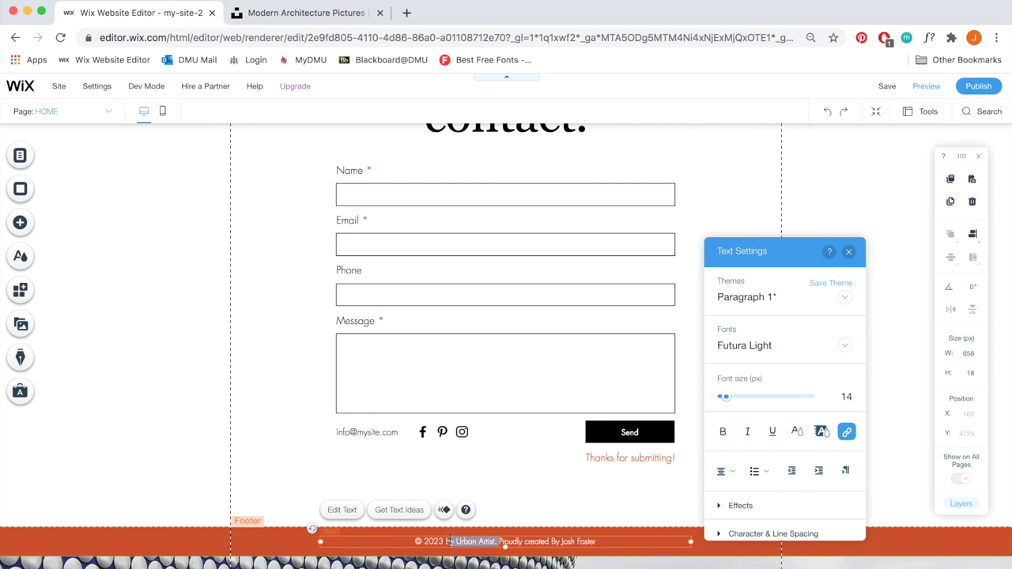
key("BackSpace")
type("Josh Foster.")
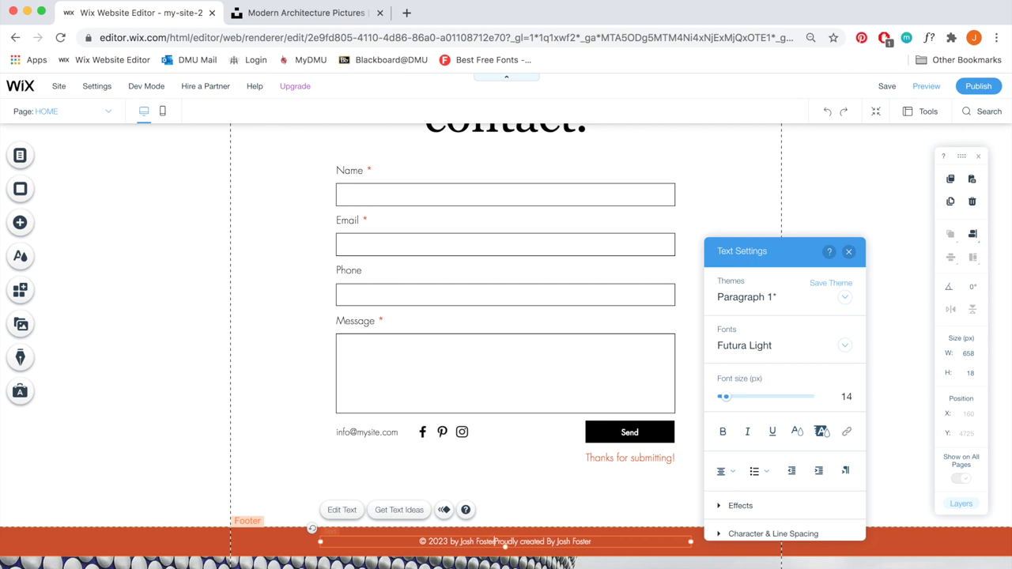
left_click(606, 540)
left_click_drag(594, 541, 497, 542)
key("BackSpace")
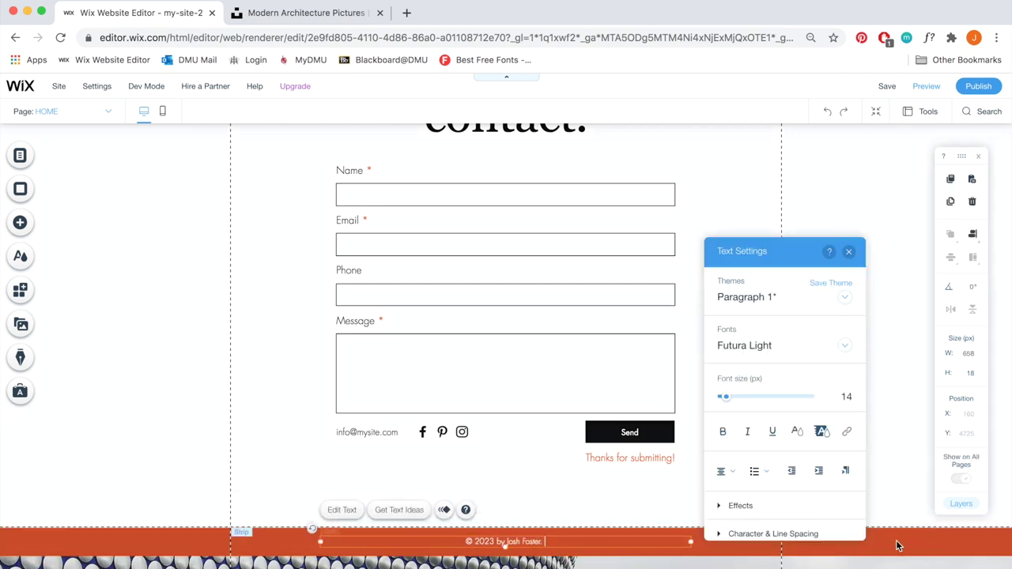
left_click(904, 545)
Fill the footer's Background and Center Background with solid black.
left_click(294, 501)
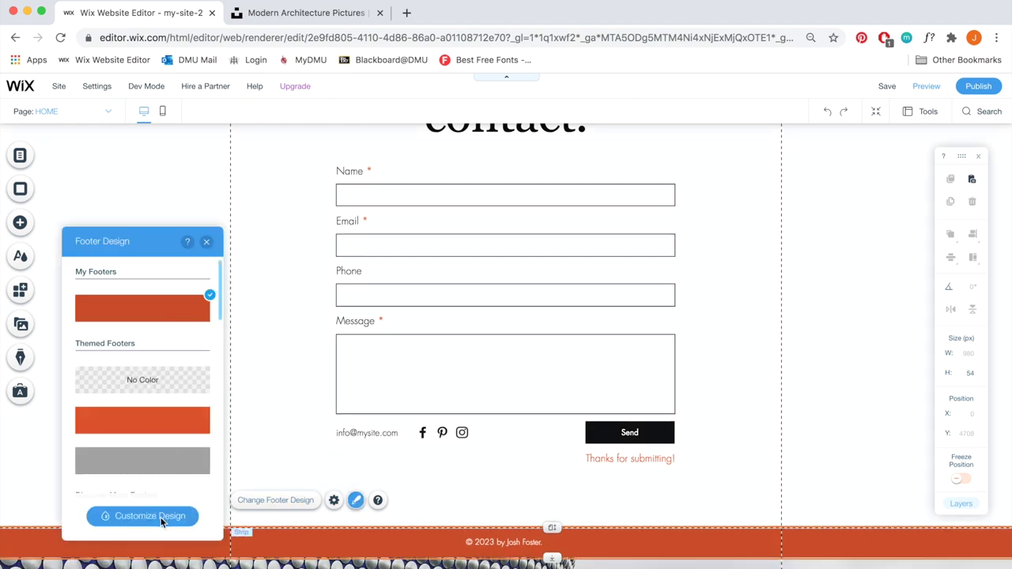
left_click(142, 516)
left_click(127, 337)
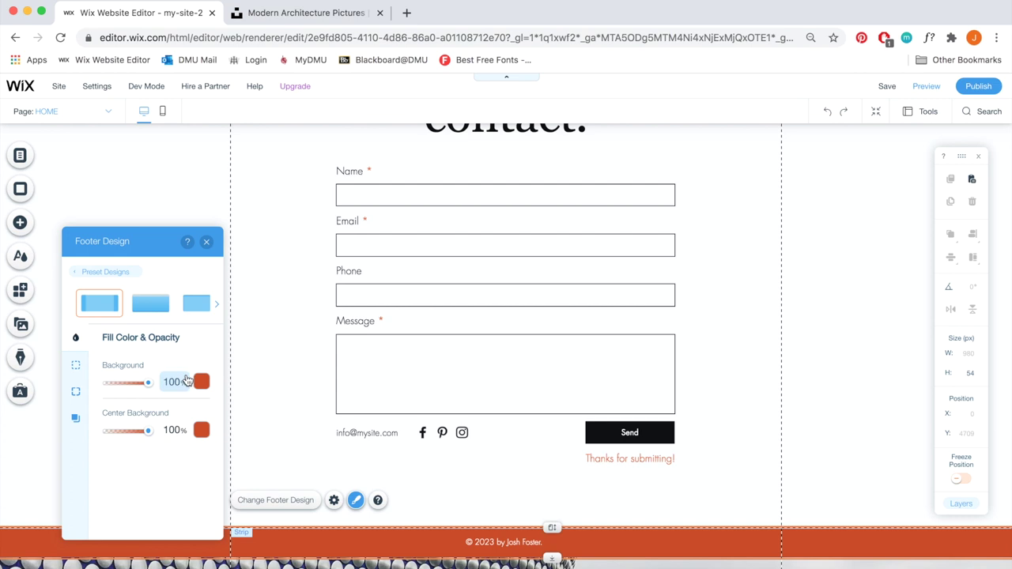
left_click(199, 381)
left_click(204, 444)
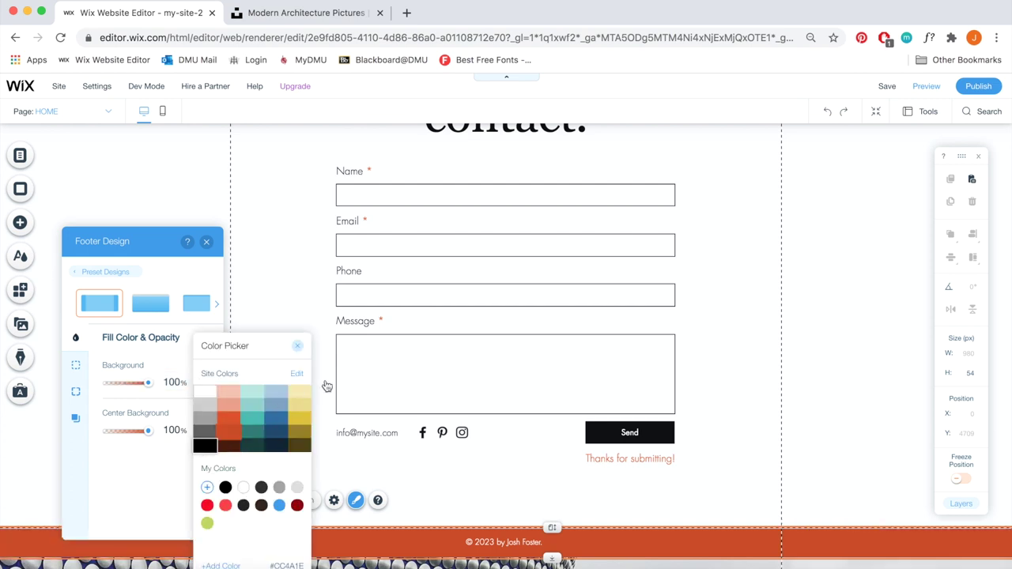
left_click(402, 539)
left_click(200, 429)
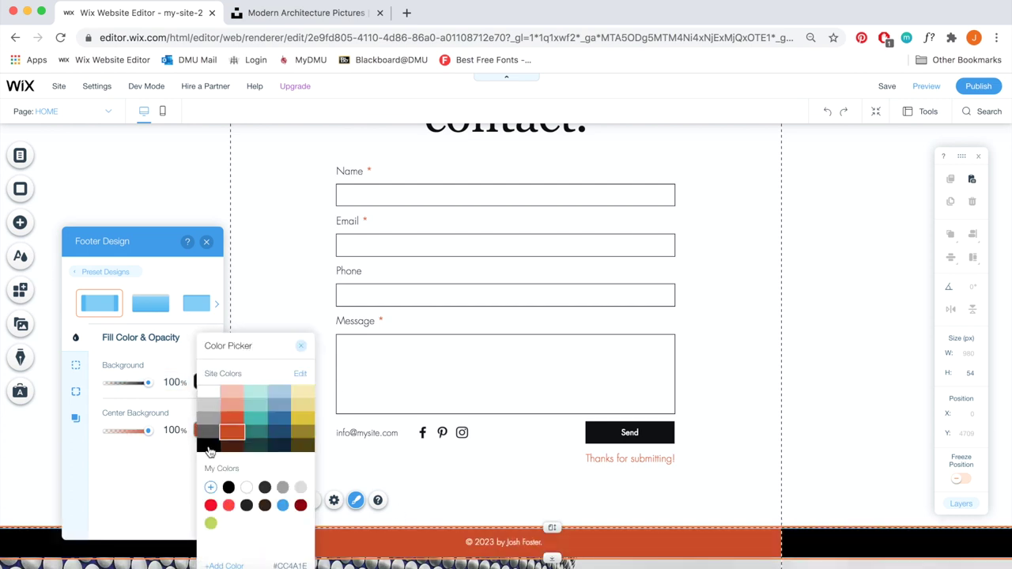
left_click(210, 450)
left_click(246, 280)
left_click(207, 241)
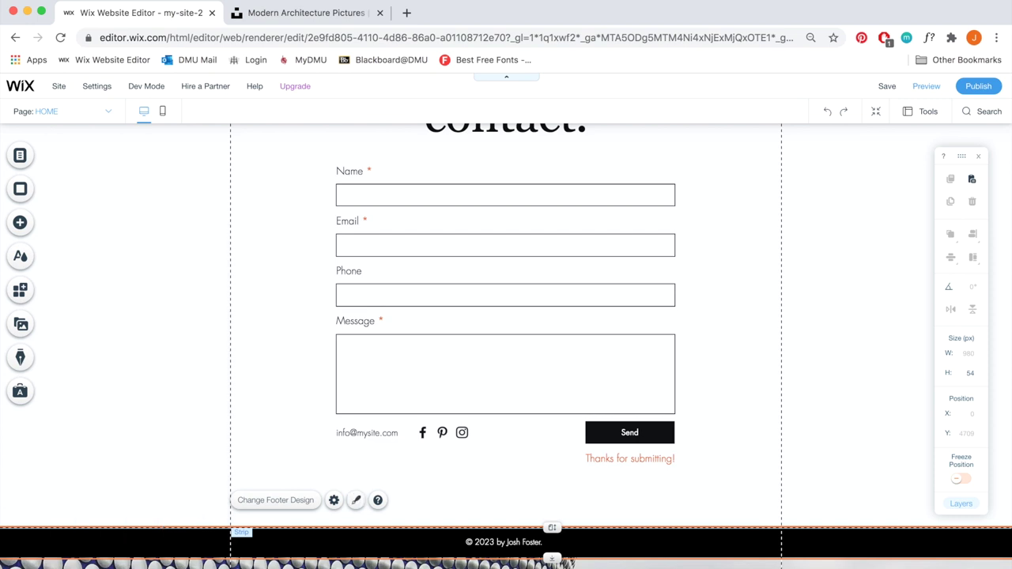
Adjust the footer's height by dragging its bottom handle.
left_click_drag(552, 559, 553, 568)
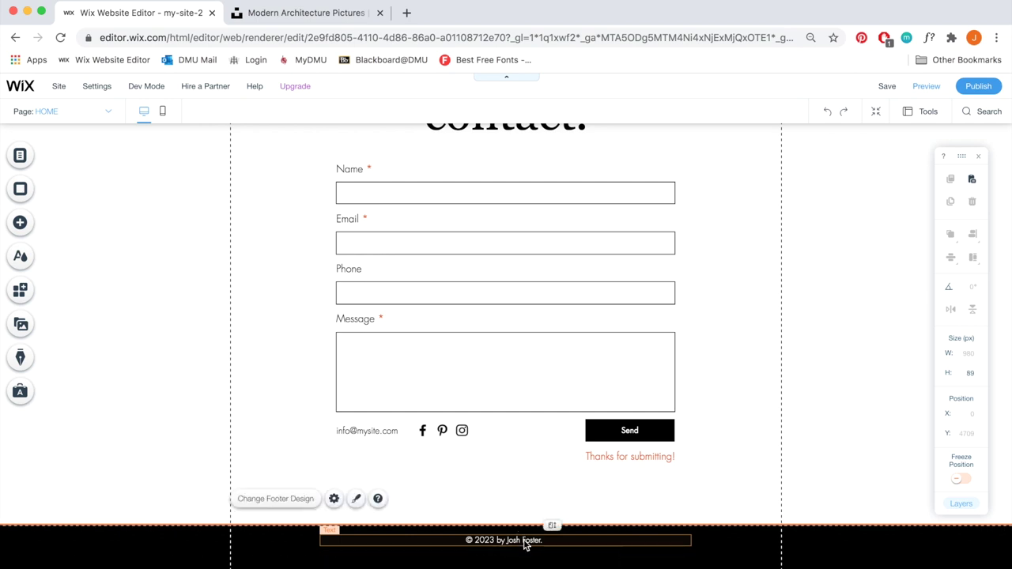
left_click(524, 544)
scroll(554, 518, "down", 1)
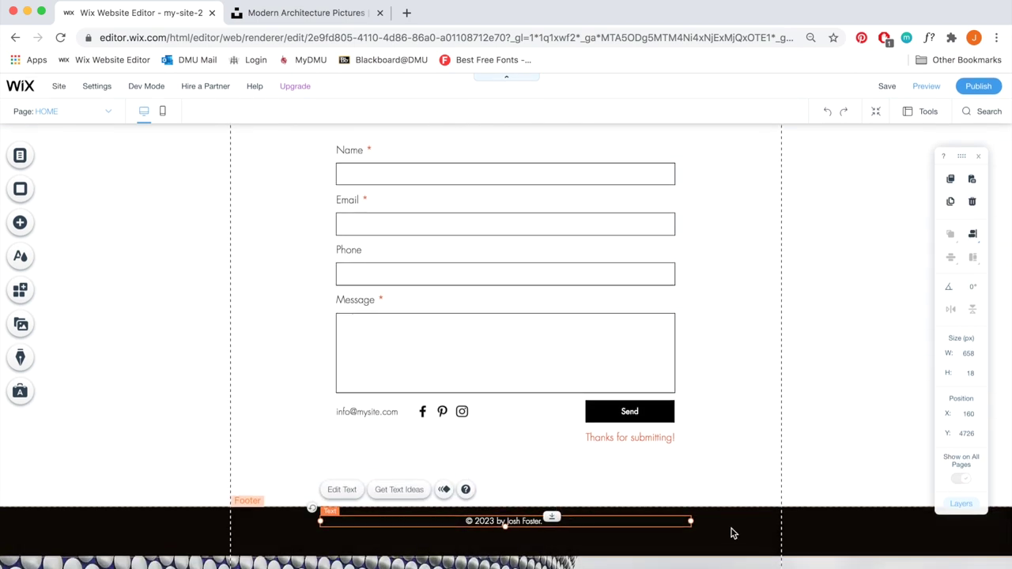
left_click(726, 533)
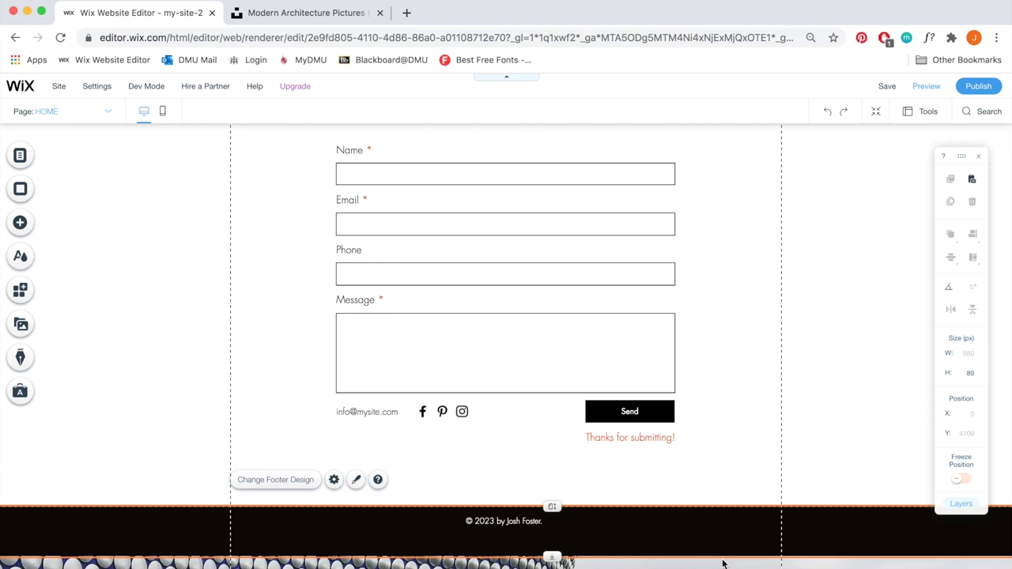
left_click_drag(552, 557, 547, 520)
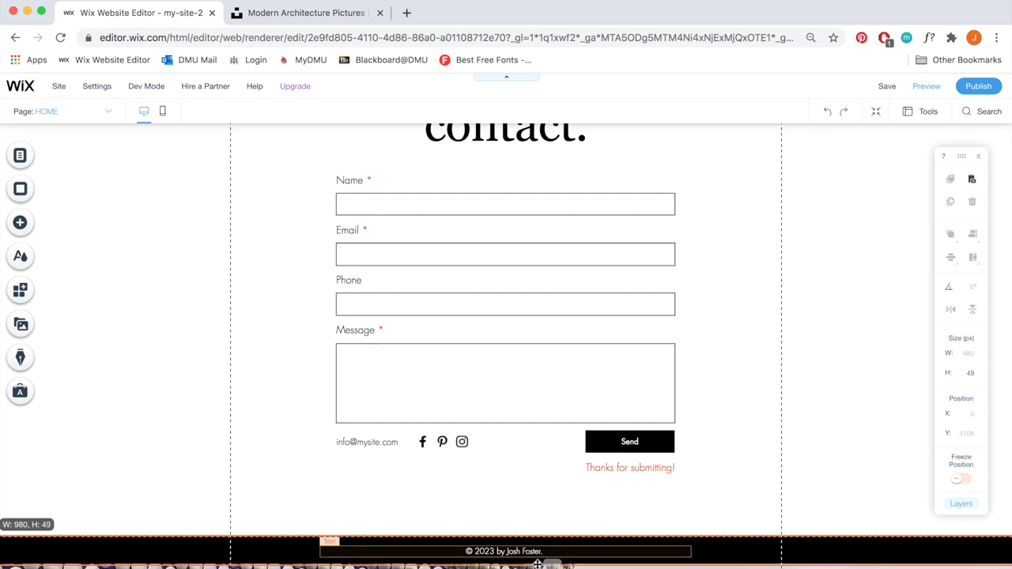
scroll(174, 419, "up", 10)
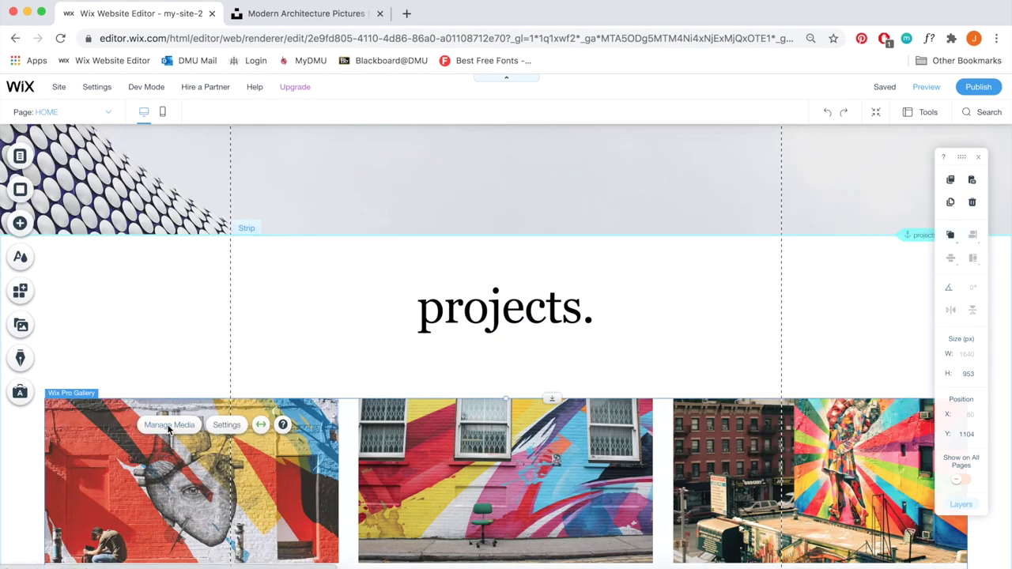
Switch the projects gallery to the Collage layout in its settings.
left_click(171, 425)
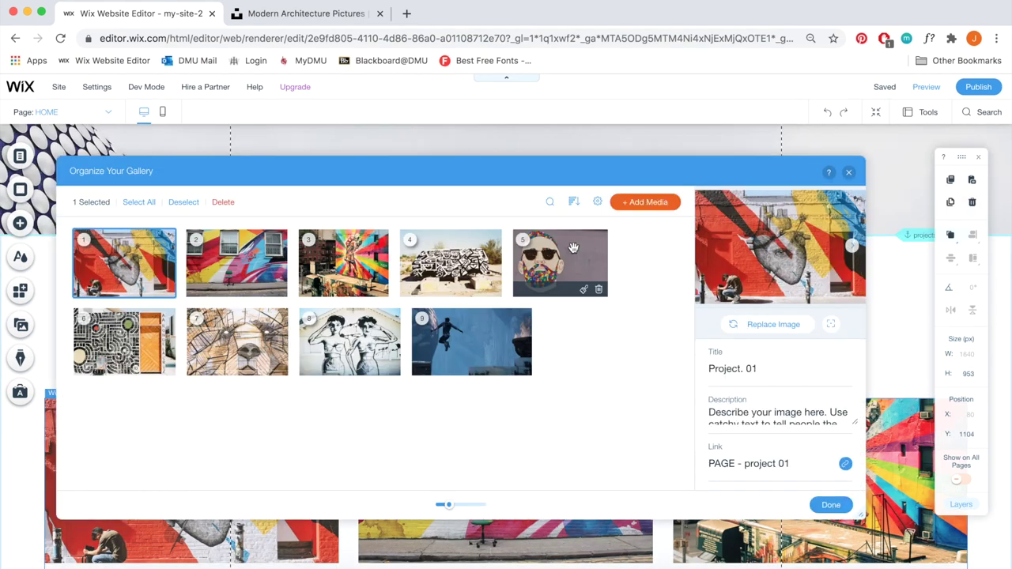
left_click(850, 174)
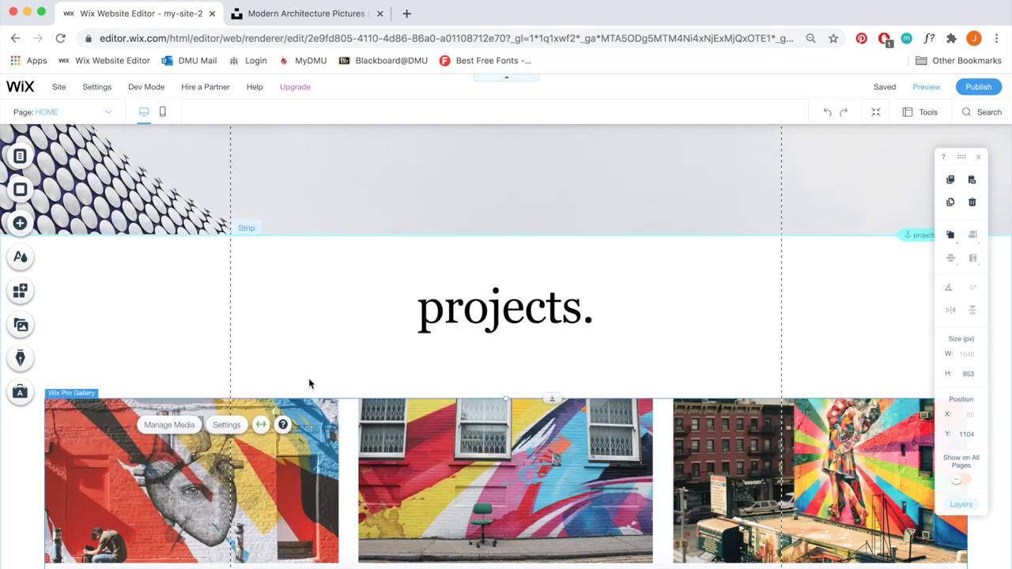
left_click(229, 425)
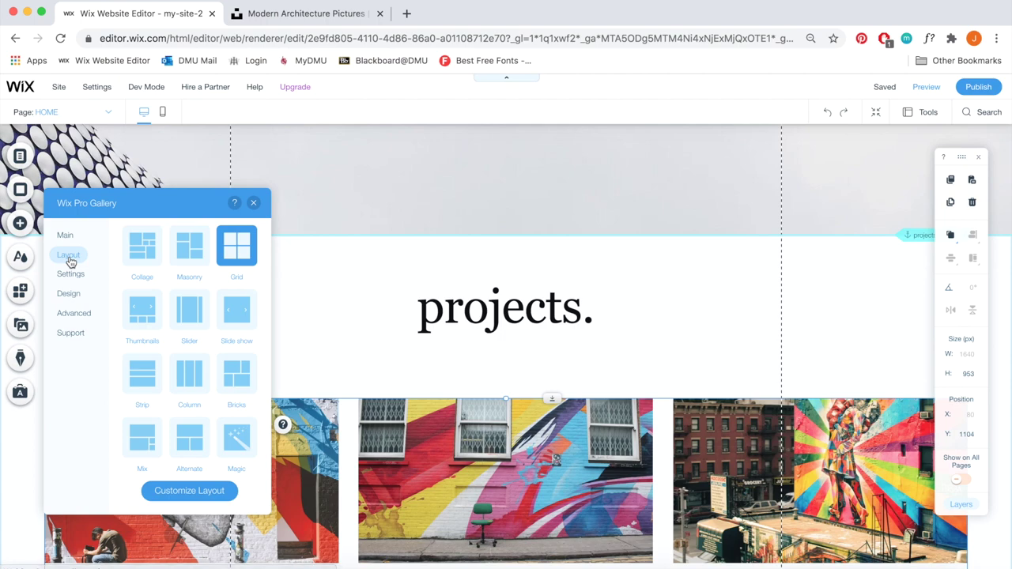
left_click(142, 250)
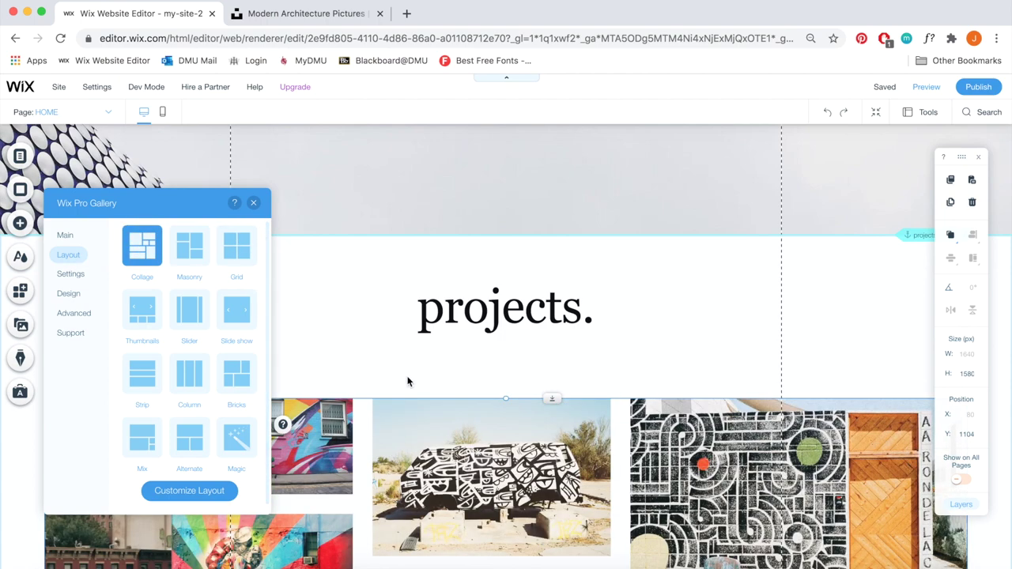
scroll(409, 379, "down", 5)
Preview the site and scroll through the collage gallery.
key("ctrl+shift+p")
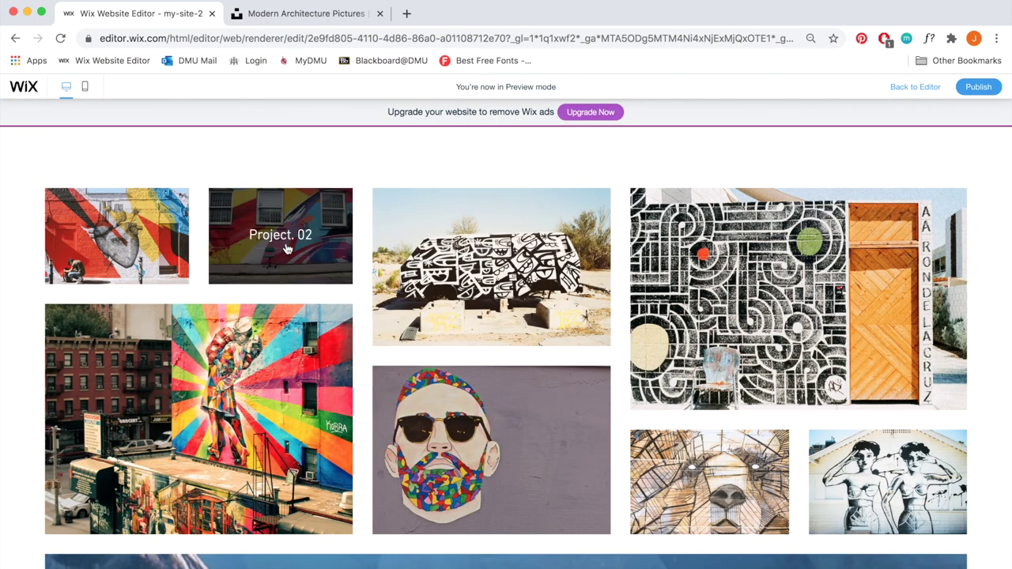
scroll(309, 384, "down", 12)
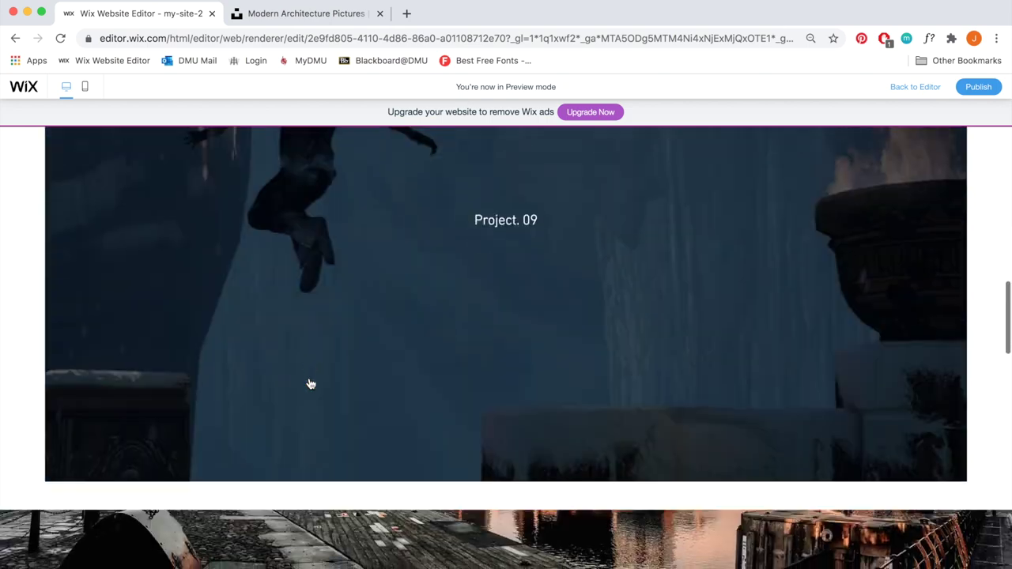
scroll(310, 384, "up", 12)
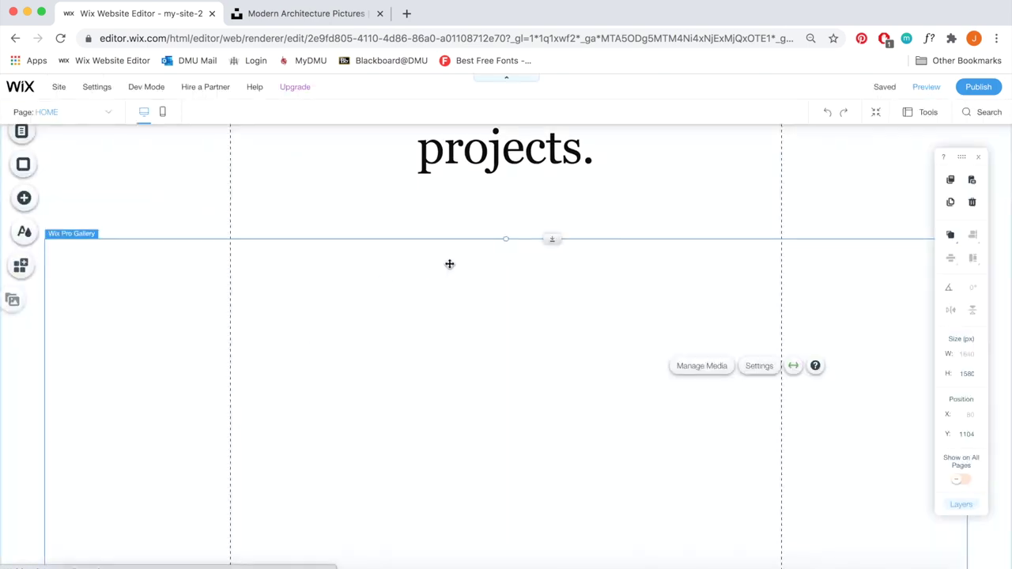
Delete gallery images 2–9 in Manage Media, keeping only the first heart mural.
scroll(406, 435, "down", 2)
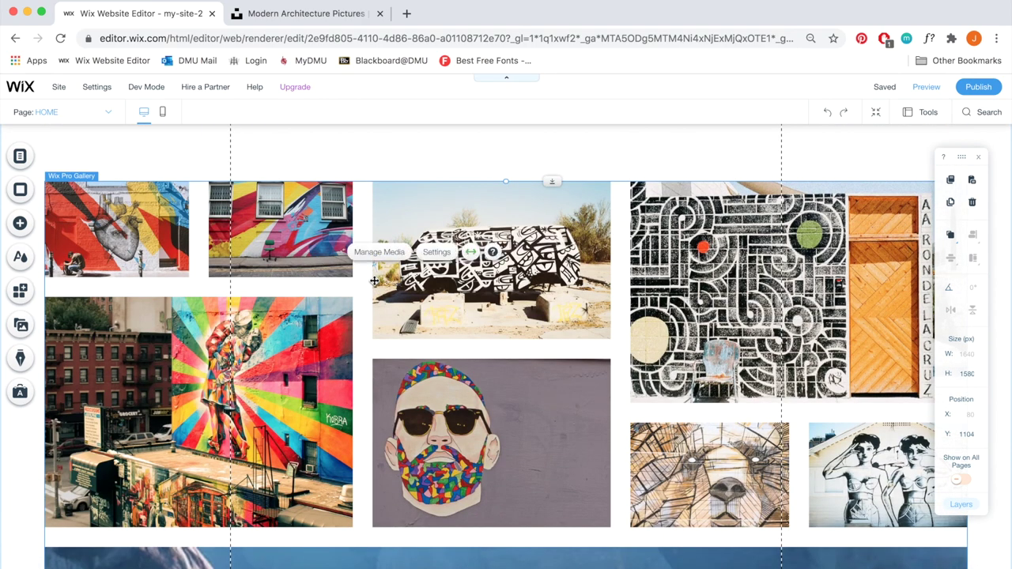
left_click(377, 253)
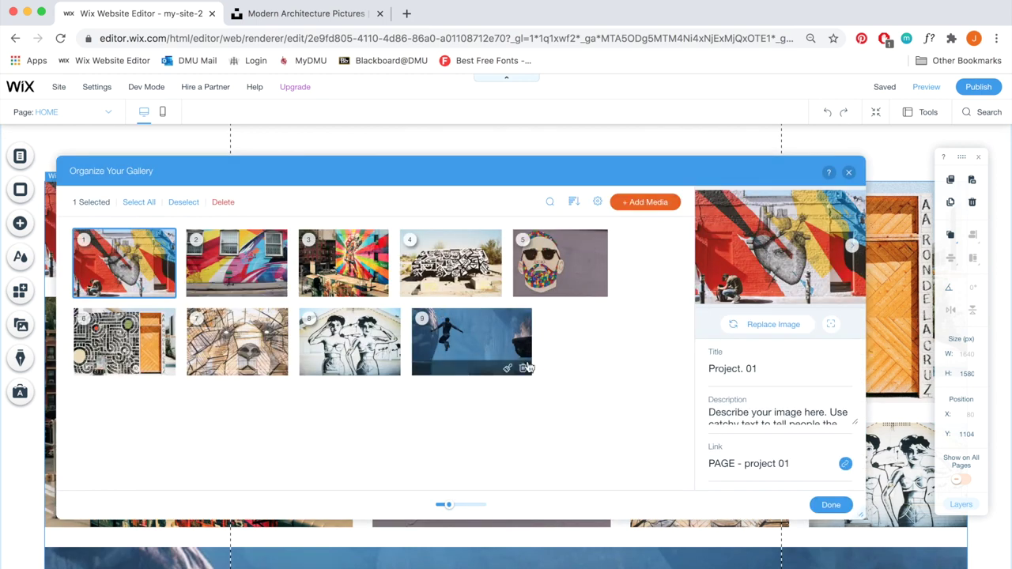
left_click(522, 370)
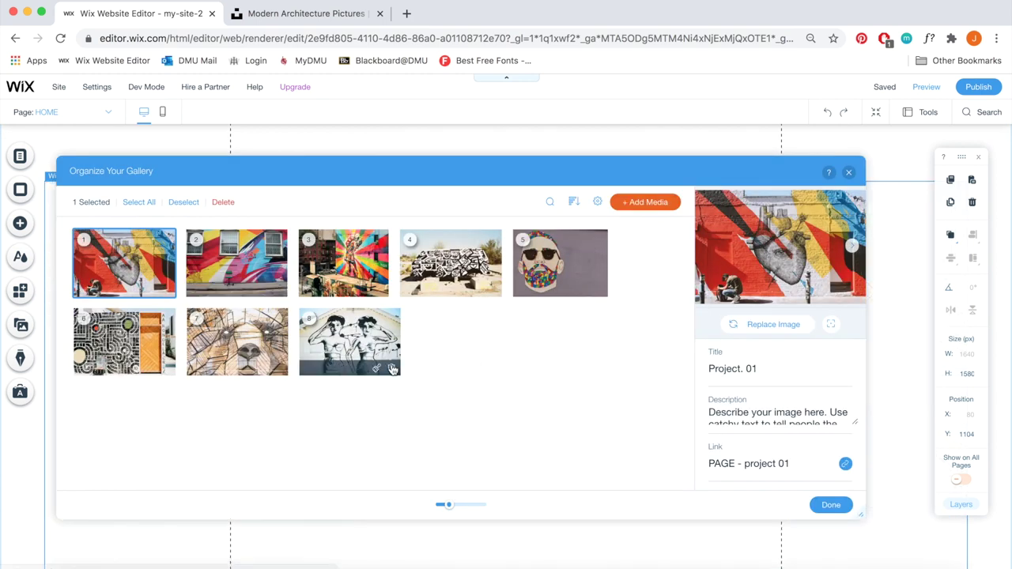
left_click(393, 370)
left_click(256, 345)
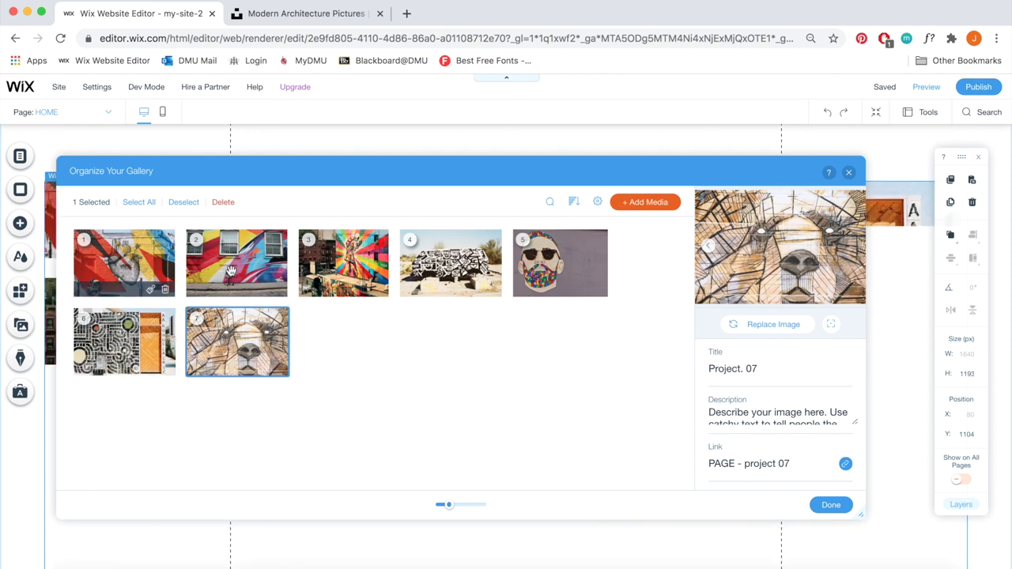
left_click(278, 289)
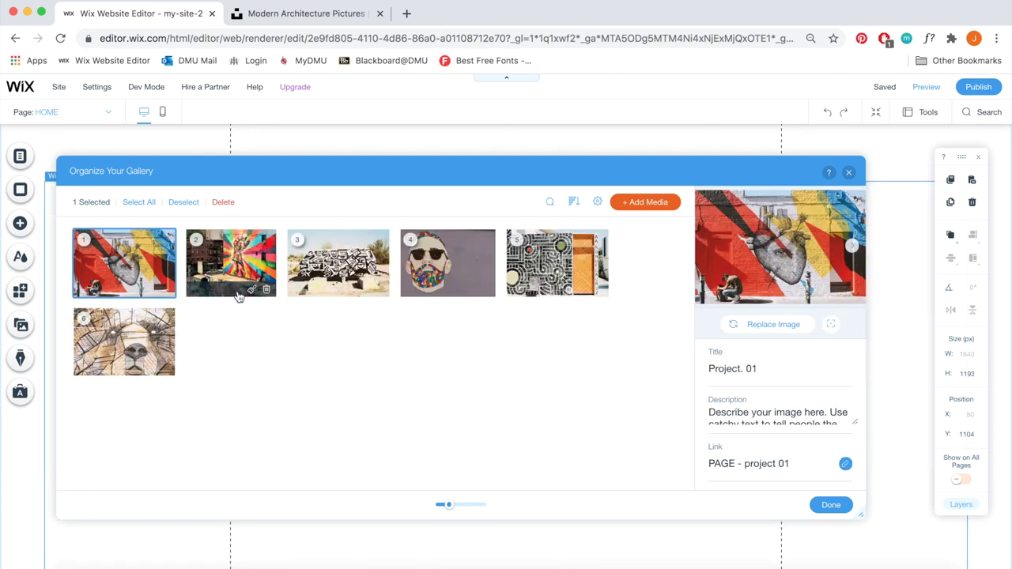
left_click(274, 290)
left_click(275, 290)
left_click(273, 290)
left_click(272, 291)
left_click(278, 290)
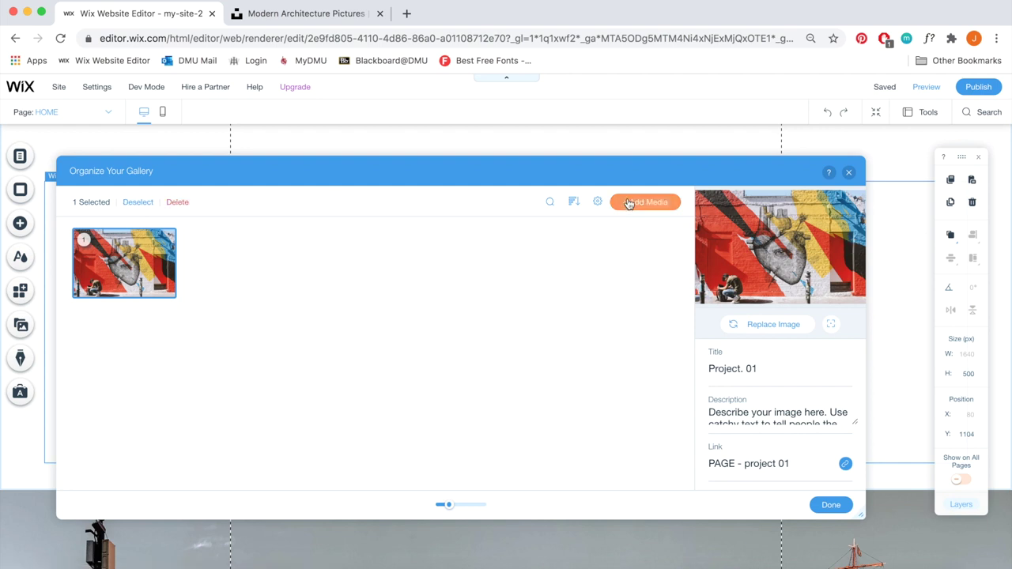
left_click(629, 204)
Add MAIN IMAGE JOSH.jpg from the MArch 3 folder and remove the heart mural.
left_click(622, 241)
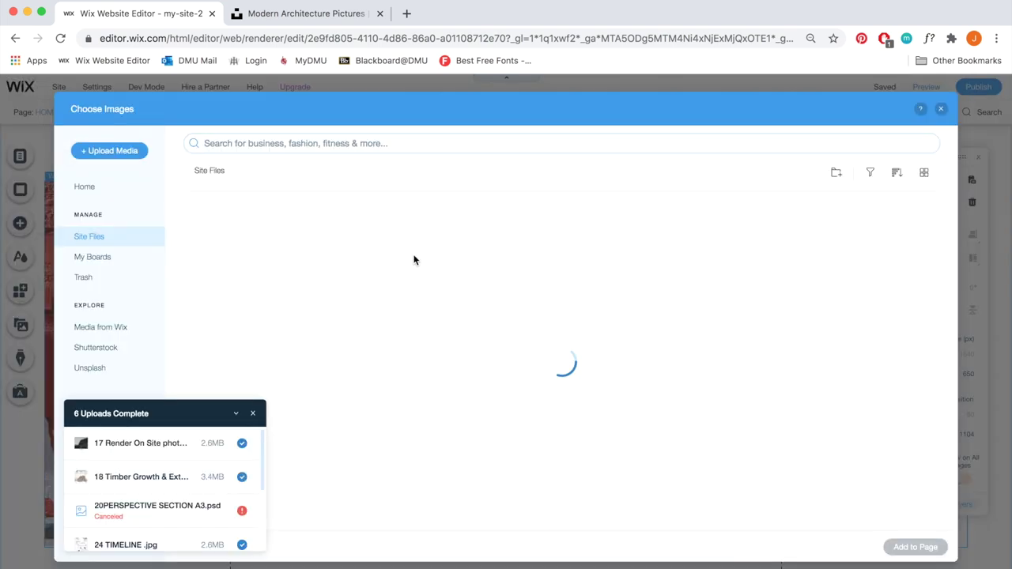
left_click(252, 413)
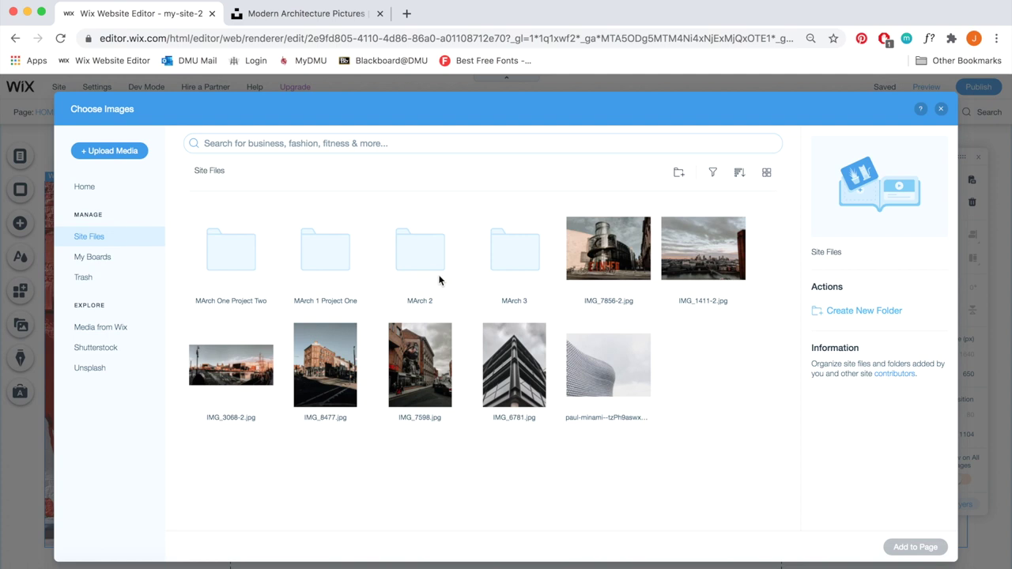
double_click(522, 256)
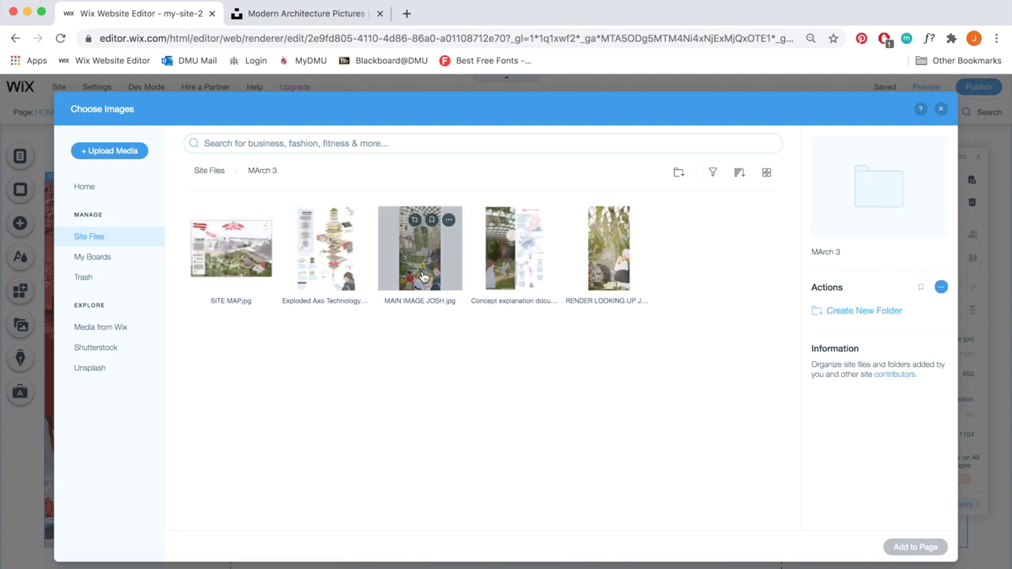
double_click(423, 277)
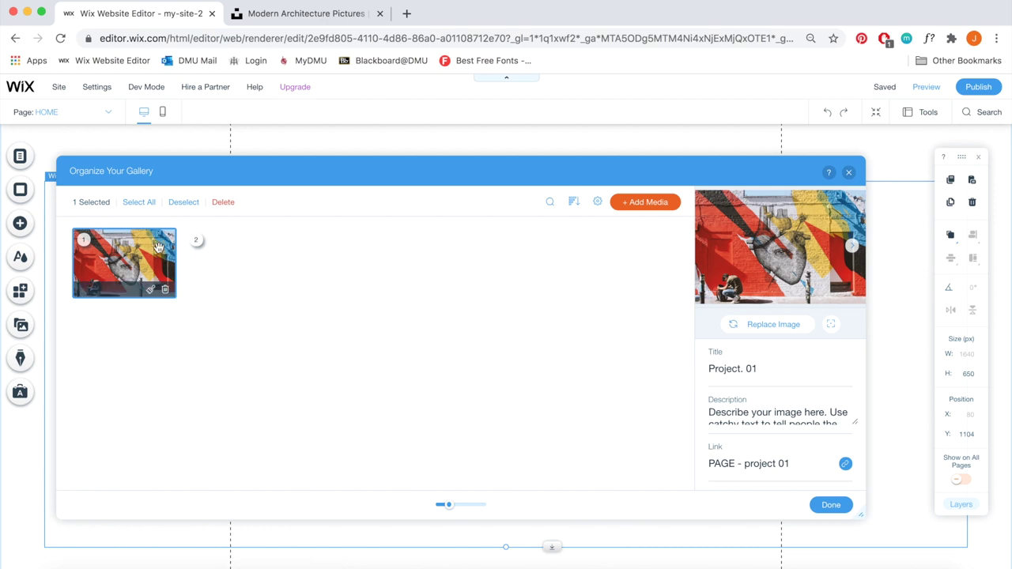
left_click(166, 291)
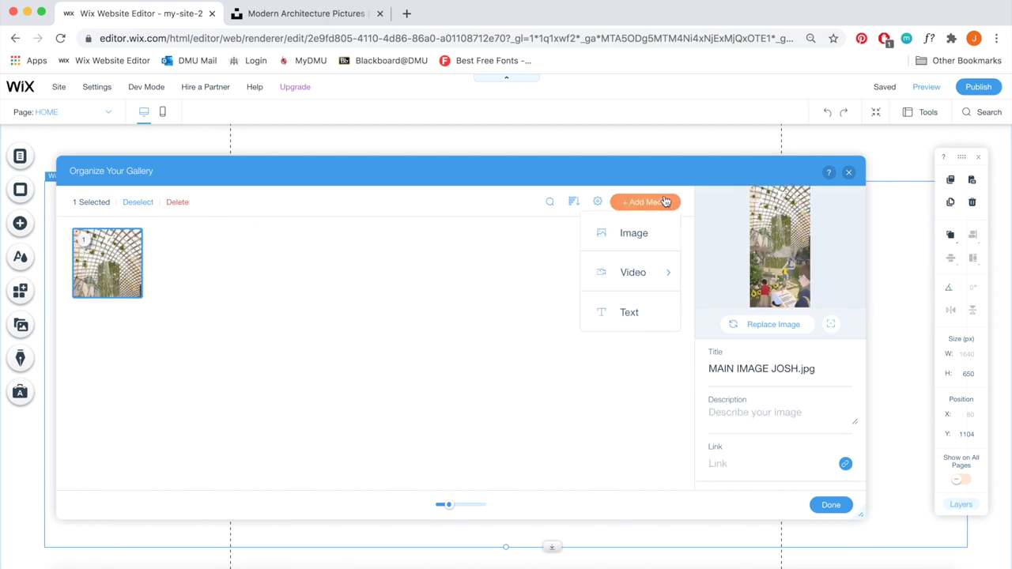
Add Front Cover Personal.jpg from MArch 2 and the view-from-under render from MArch 1 Project One.
left_click(636, 233)
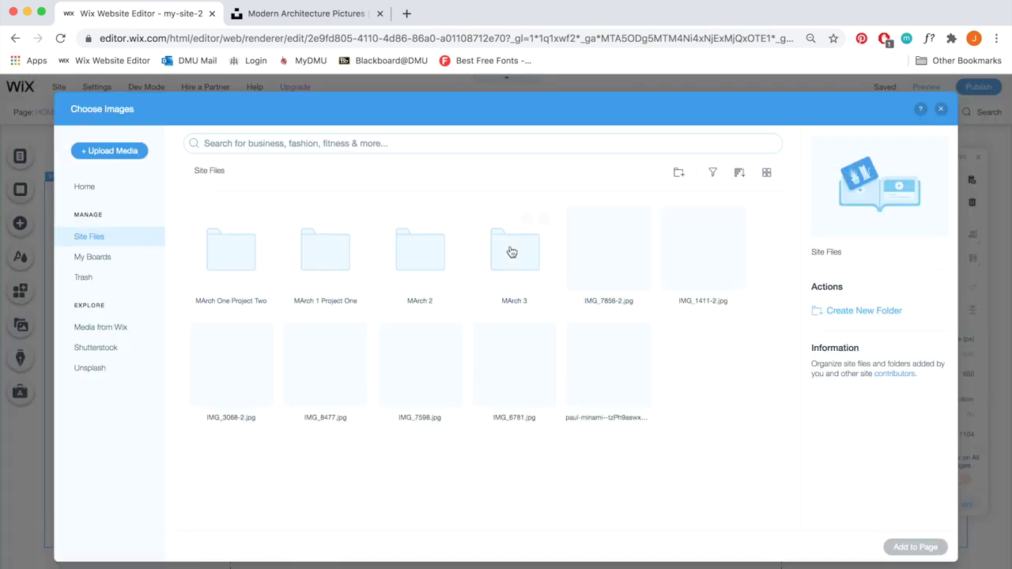
double_click(427, 269)
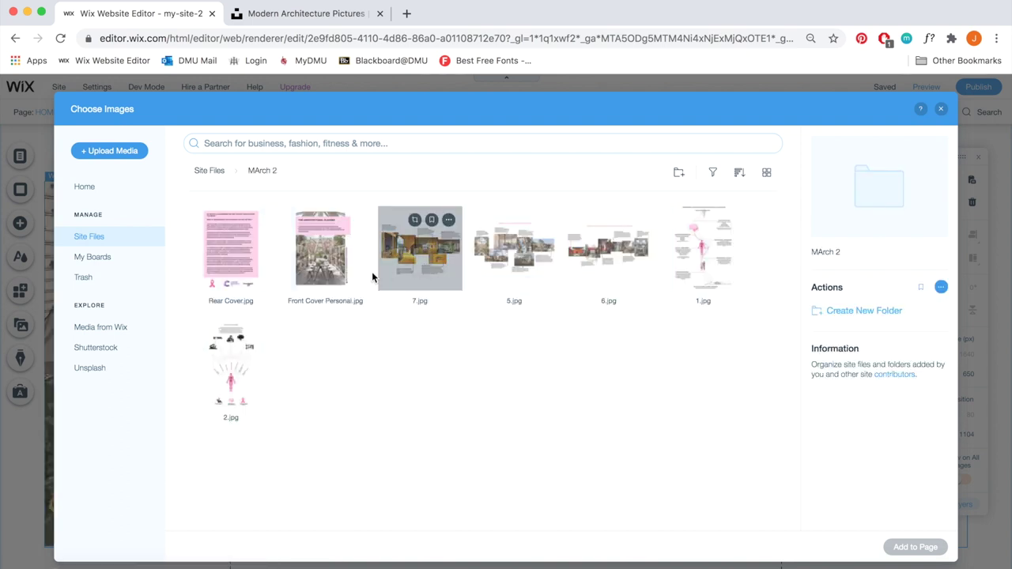
double_click(320, 271)
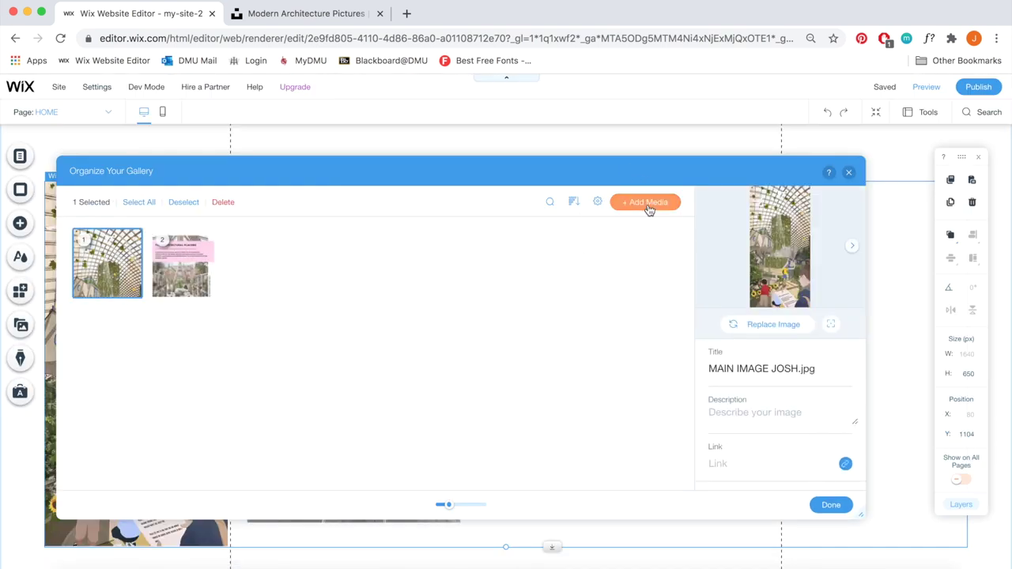
left_click(617, 236)
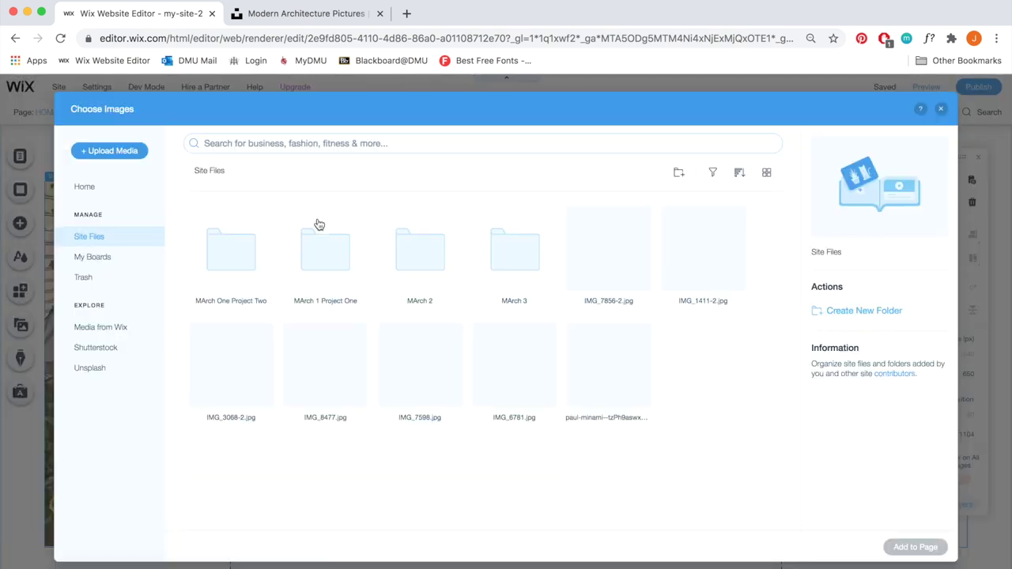
double_click(332, 266)
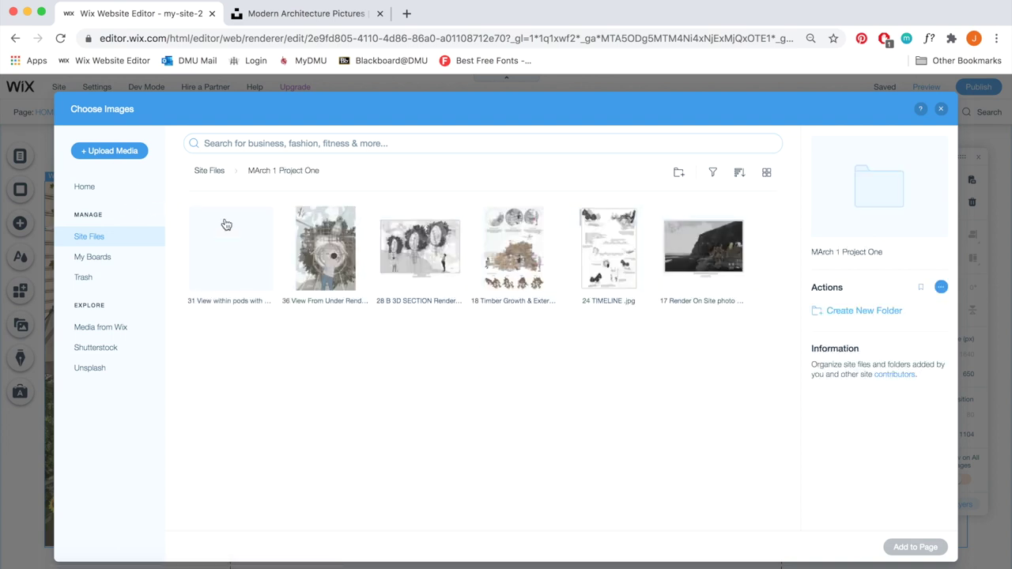
double_click(332, 259)
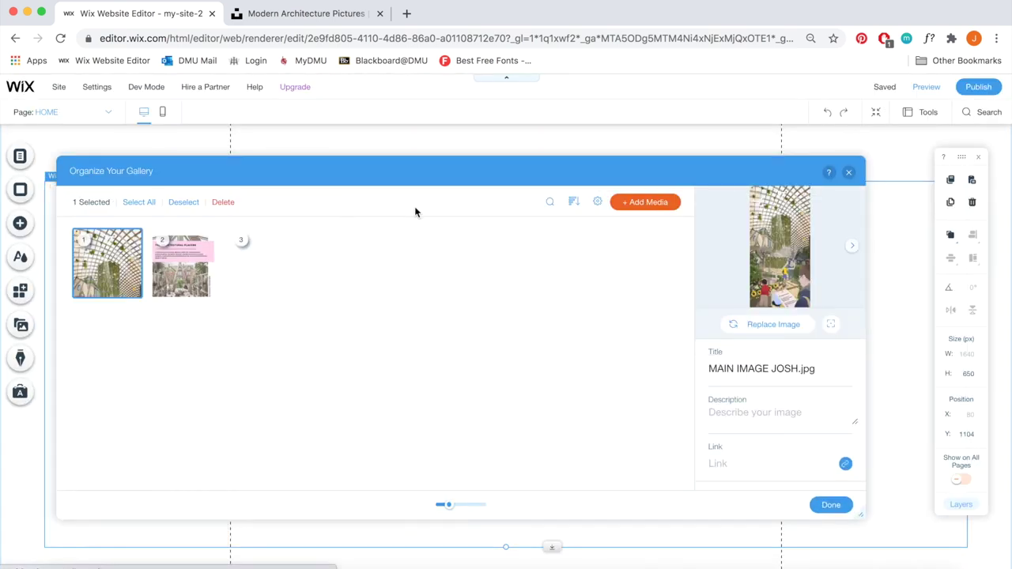
Add the Earth Agora page from MArch One Project Two and a drawing from MArch 3.
left_click(644, 204)
left_click(635, 232)
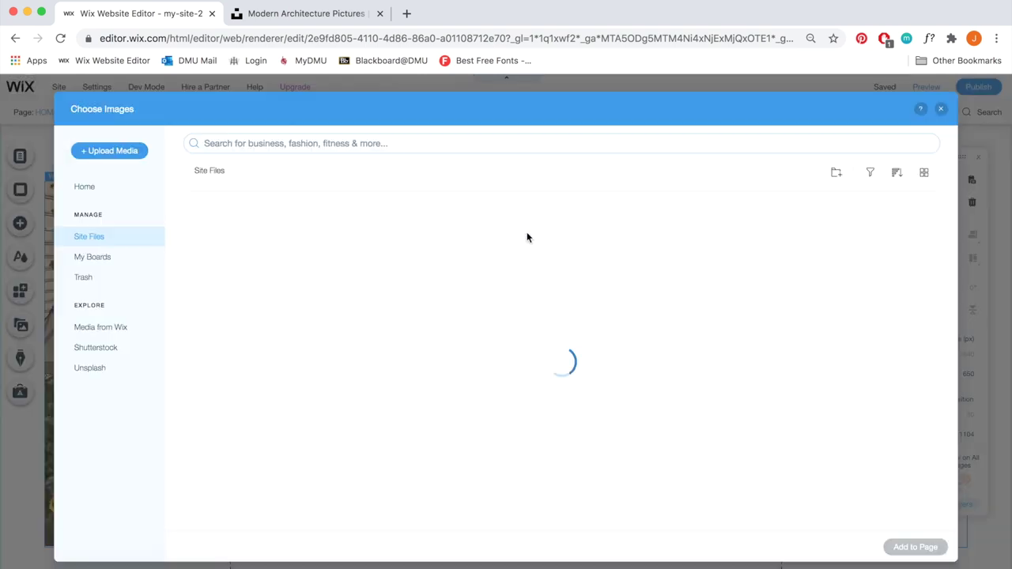
double_click(238, 263)
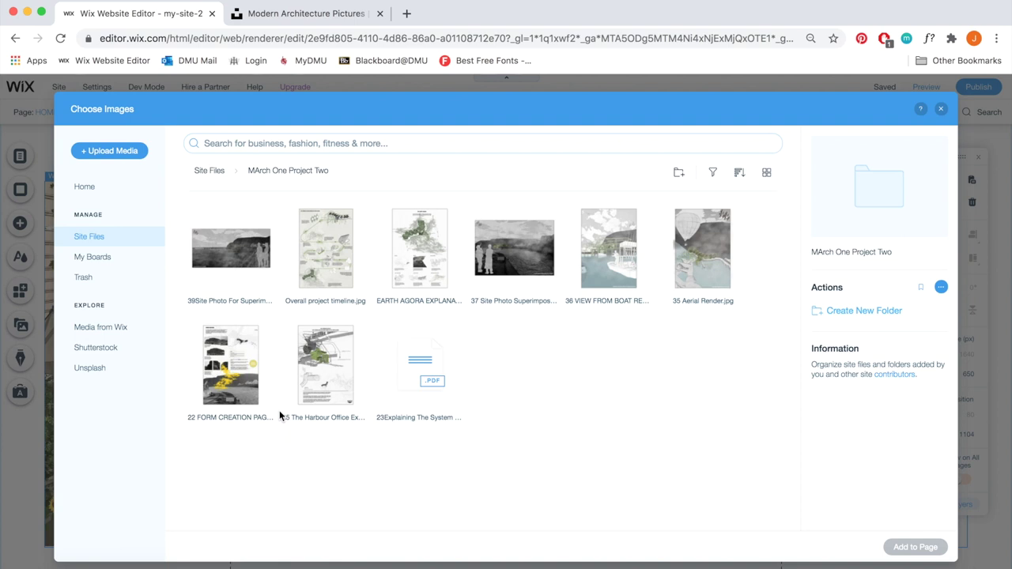
left_click(428, 263)
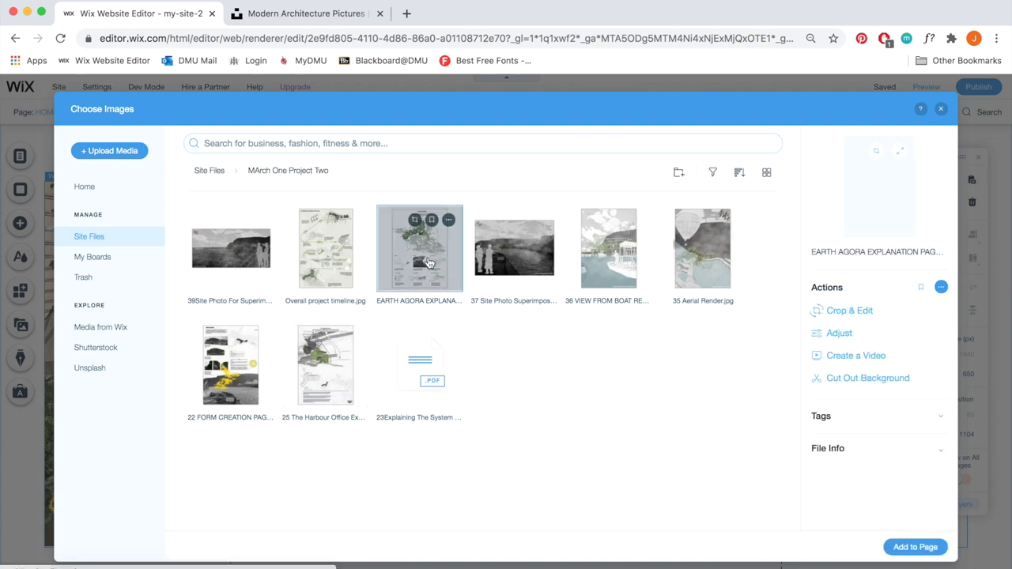
double_click(428, 263)
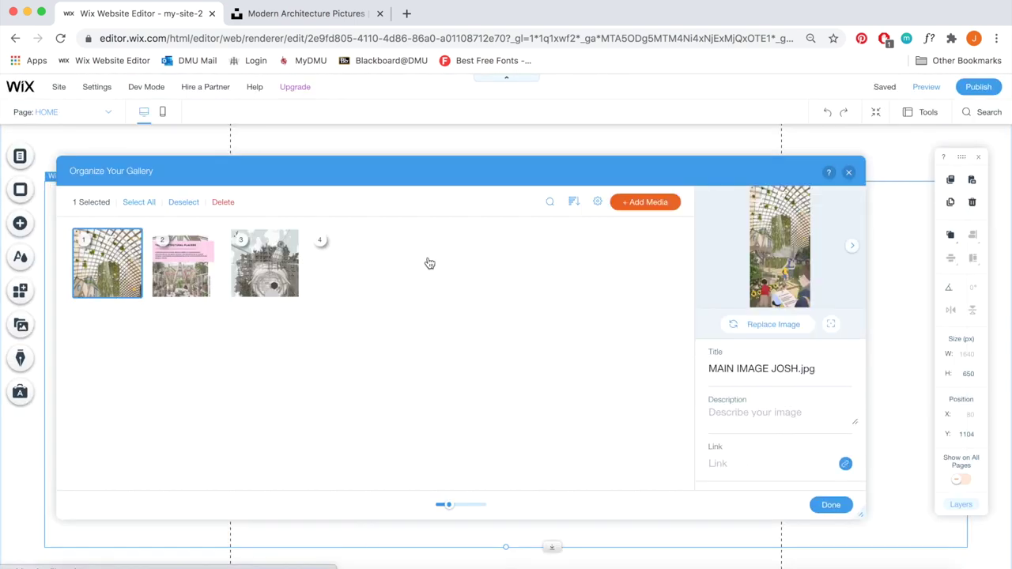
left_click(649, 207)
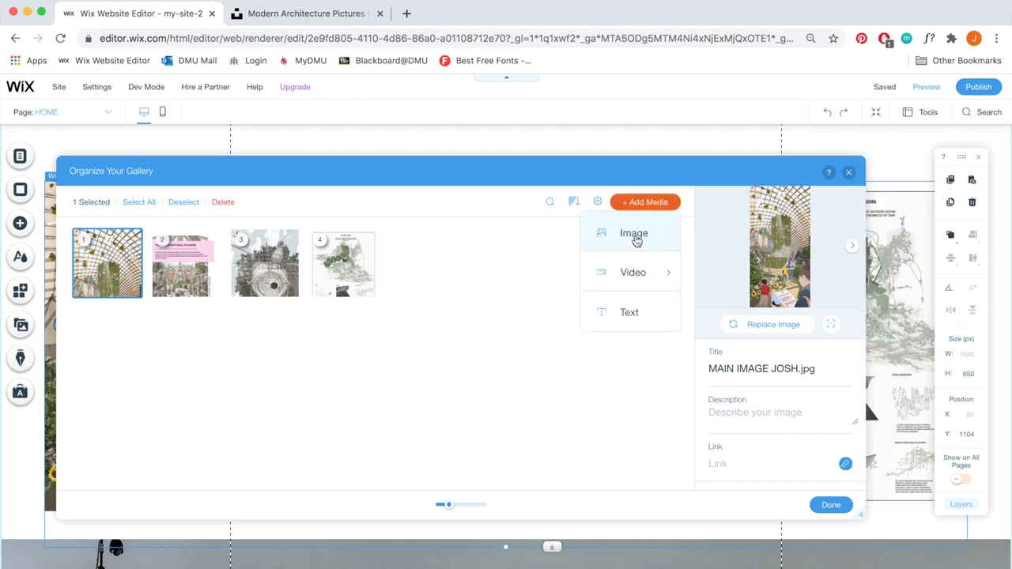
left_click(636, 234)
double_click(510, 253)
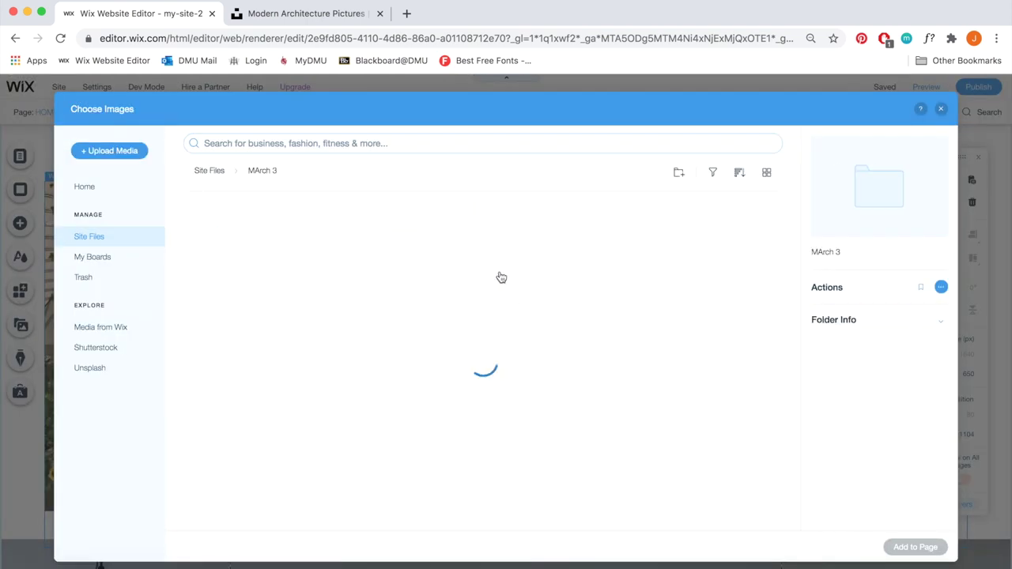
double_click(499, 272)
Title the main image 'The Architectural Placebo' and the Earth Agora image 'The Earth Agora, Stathel'.
left_click(729, 367)
type("The Architectural Placebo")
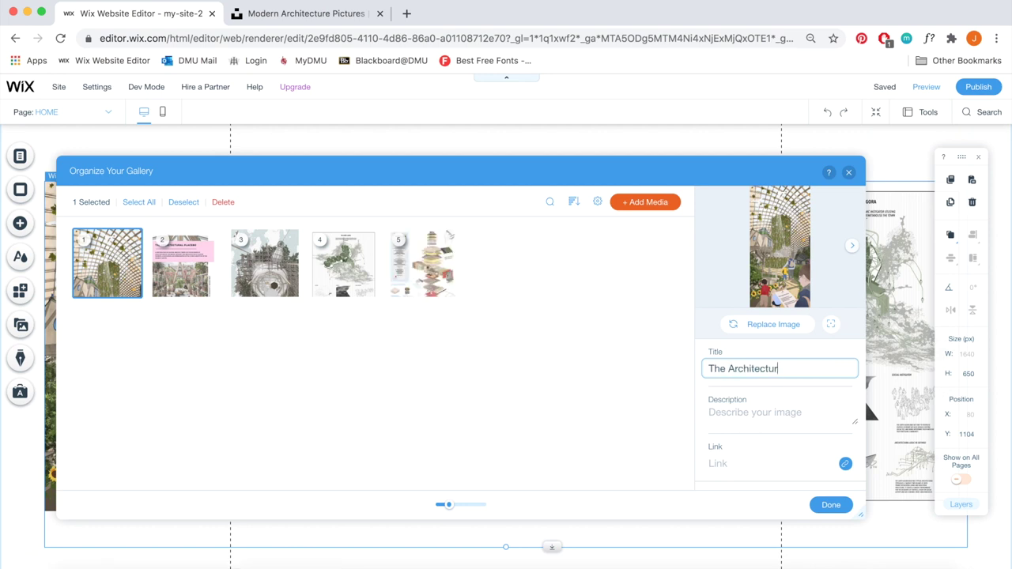
triple_click(729, 368)
key("BackSpace")
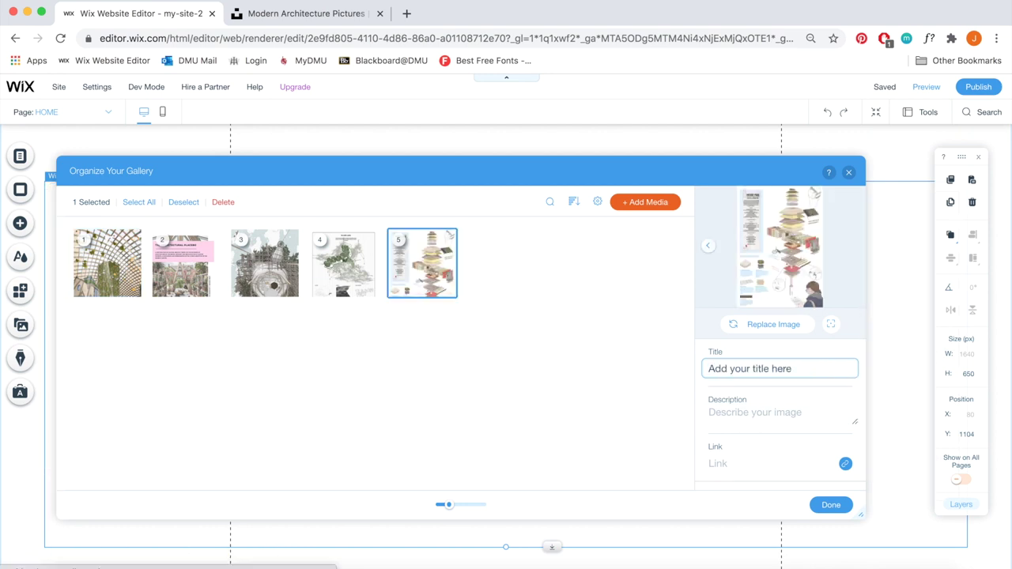
left_click(343, 263)
type("The Earth Agora, Stathel")
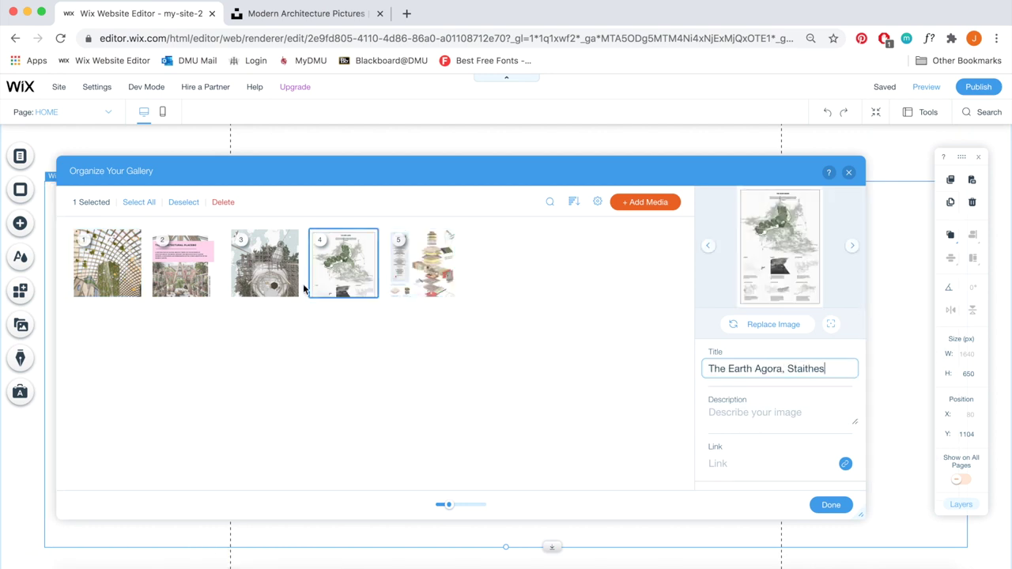
Title the third image 'Echo Pods Pavilion, Stathel' and the second 'The Architectural Placebo (Dissertation)'.
left_click(265, 262)
type("The")
key("BackSpace")
key("BackSpace")
key("BackSpace")
type("Echo Pods Pavilion, Stathel")
left_click(186, 262)
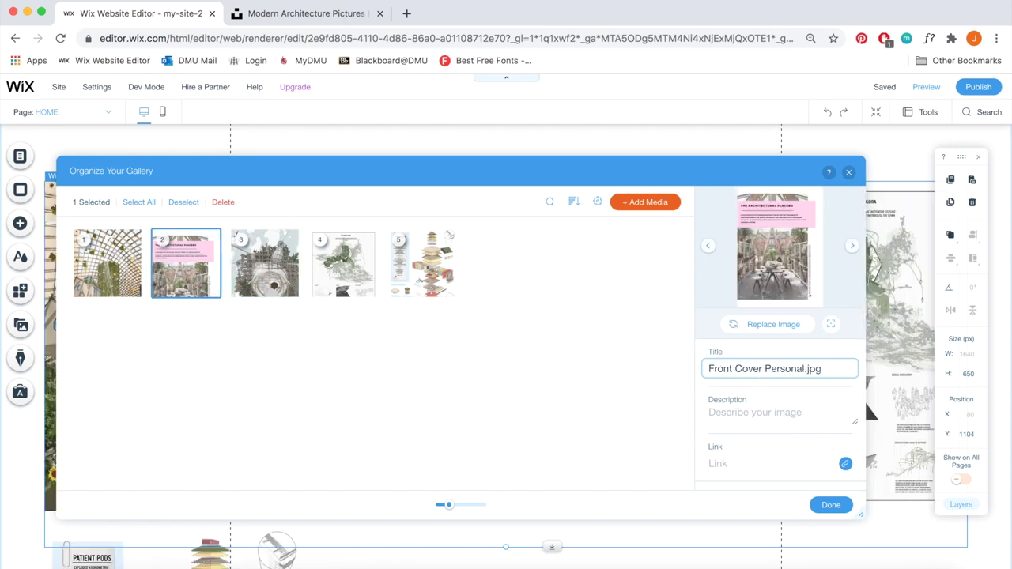
triple_click(729, 367)
type("The Architectural Placebo (Dissertation)")
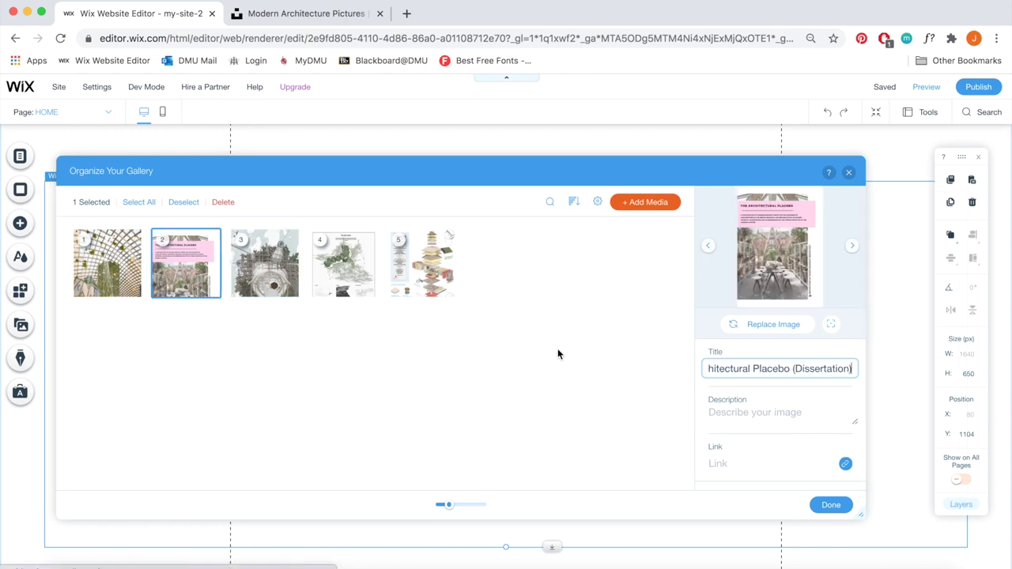
left_click(831, 505)
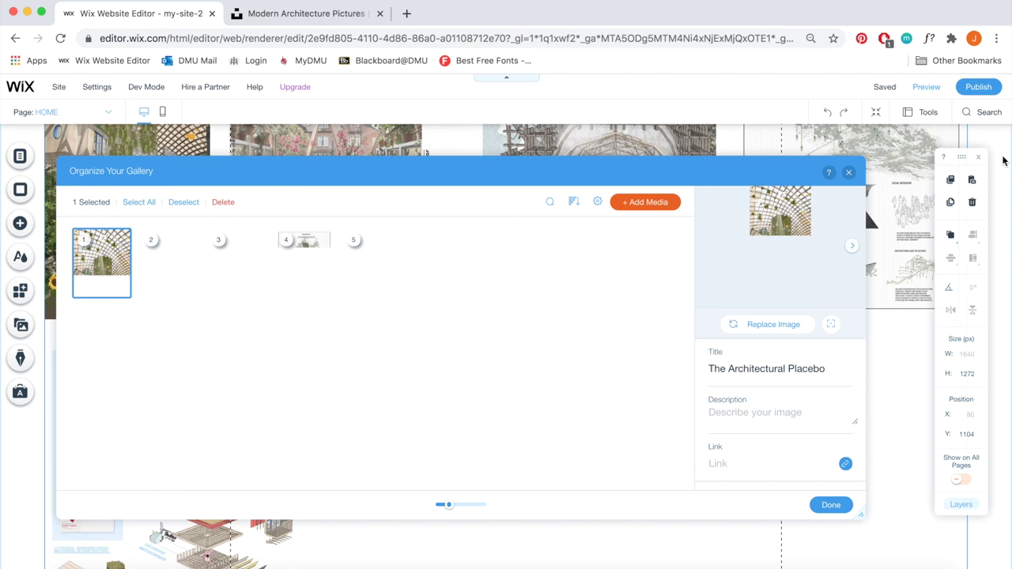
left_click(305, 340)
Try the Grid, Magic, Mix, Bricks, Collage, Thumbnails and Alternate layouts, settling on Mix.
left_click(68, 254)
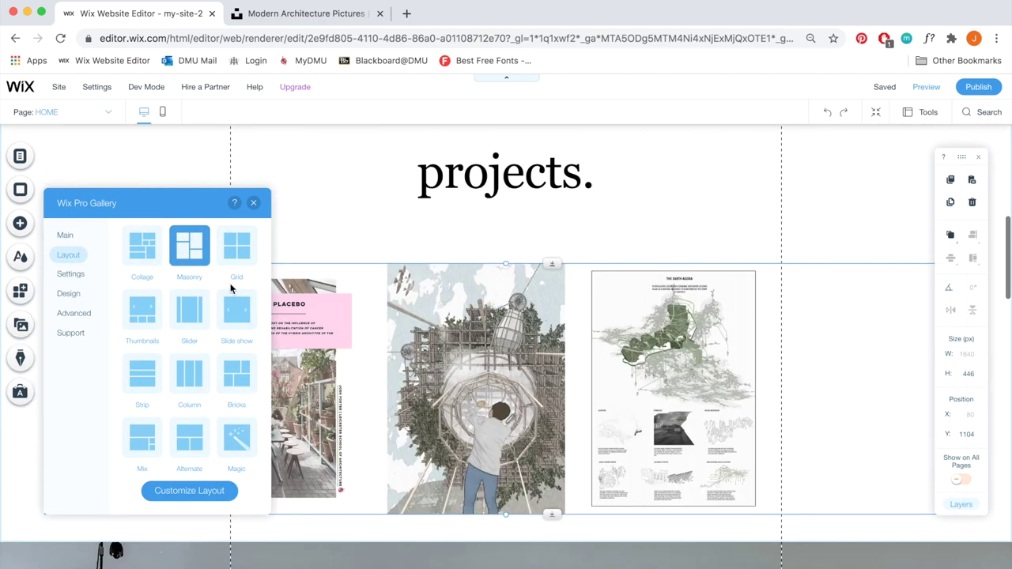
left_click(236, 245)
left_click(236, 437)
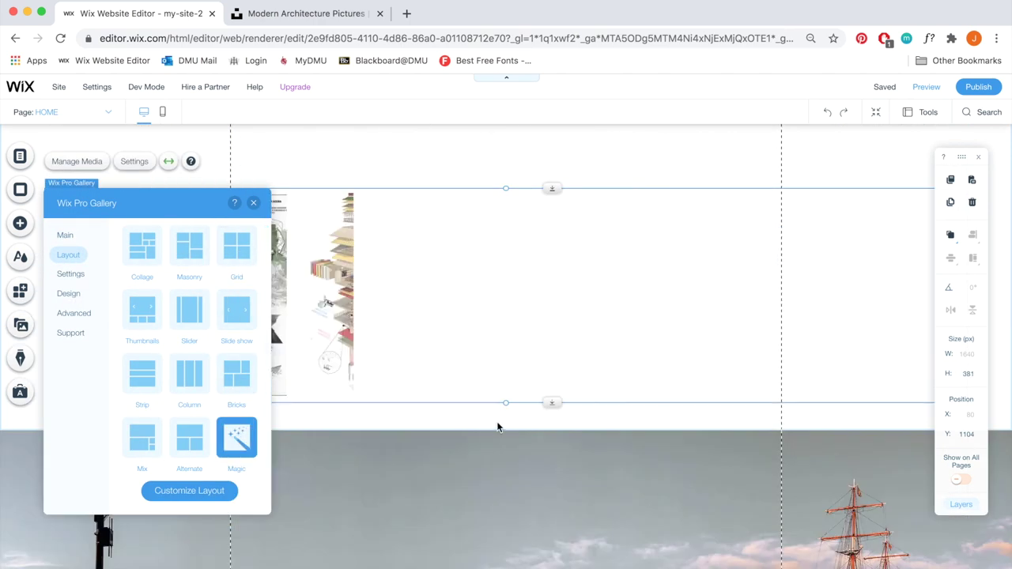
left_click_drag(143, 203, 373, 174)
left_click(371, 408)
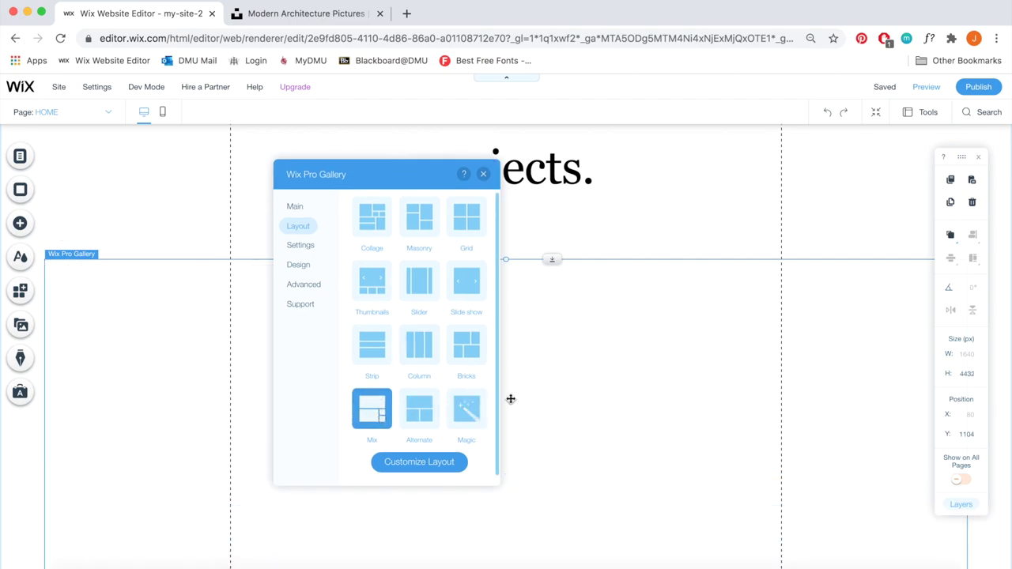
scroll(638, 377, "down", 5)
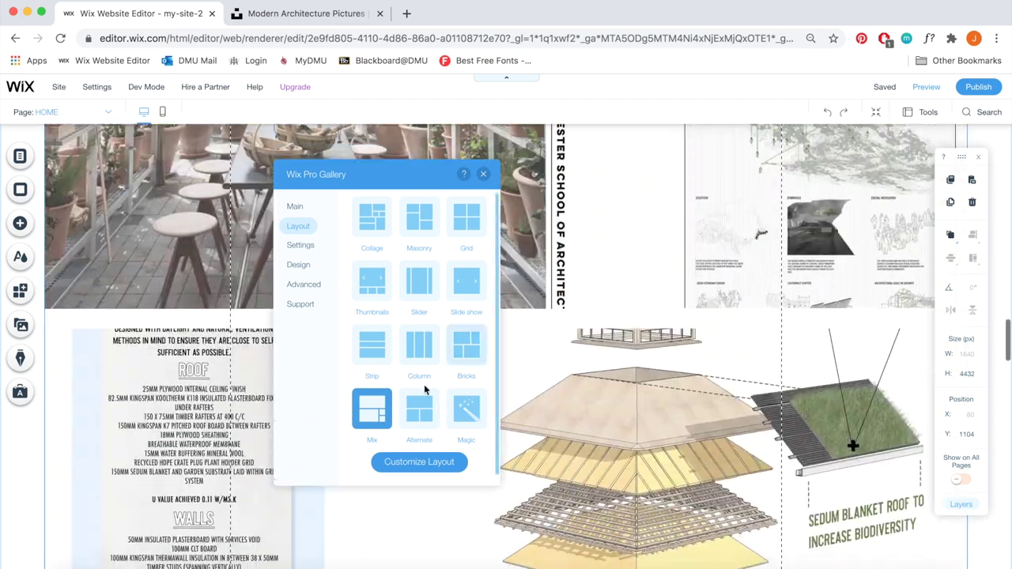
left_click(467, 342)
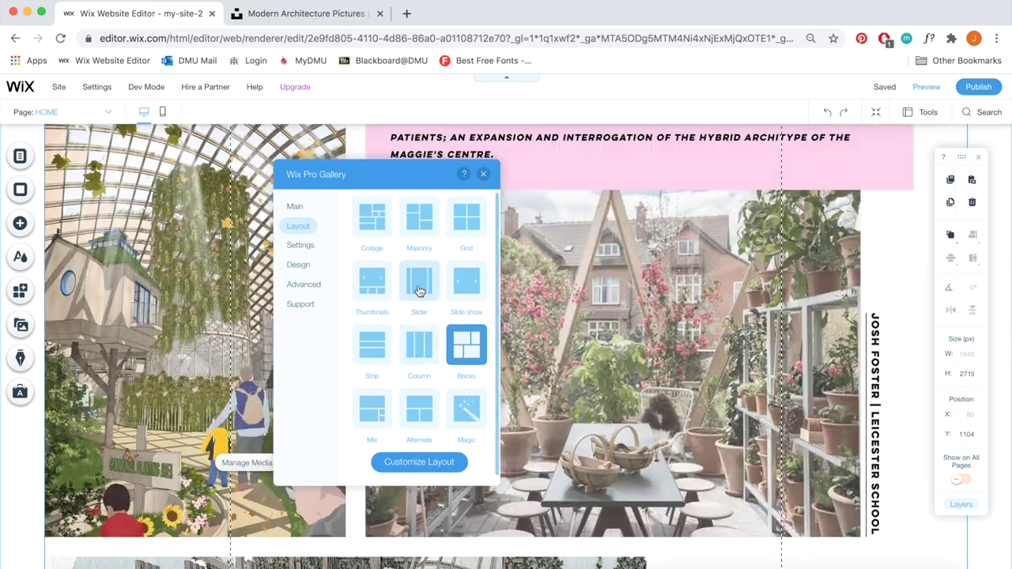
scroll(377, 226, "up", 3)
left_click(377, 227)
left_click(372, 280)
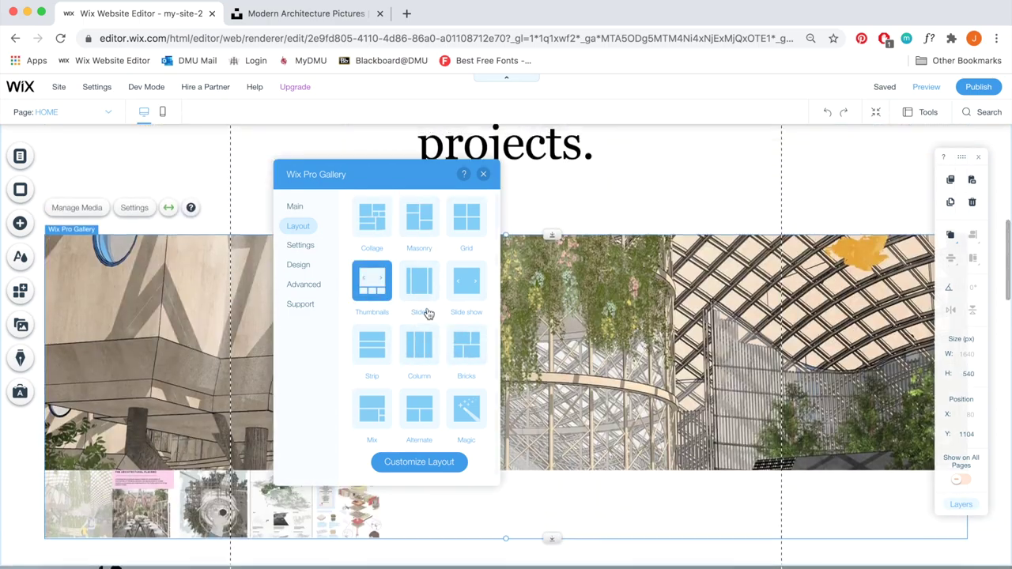
left_click(468, 360)
left_click(419, 408)
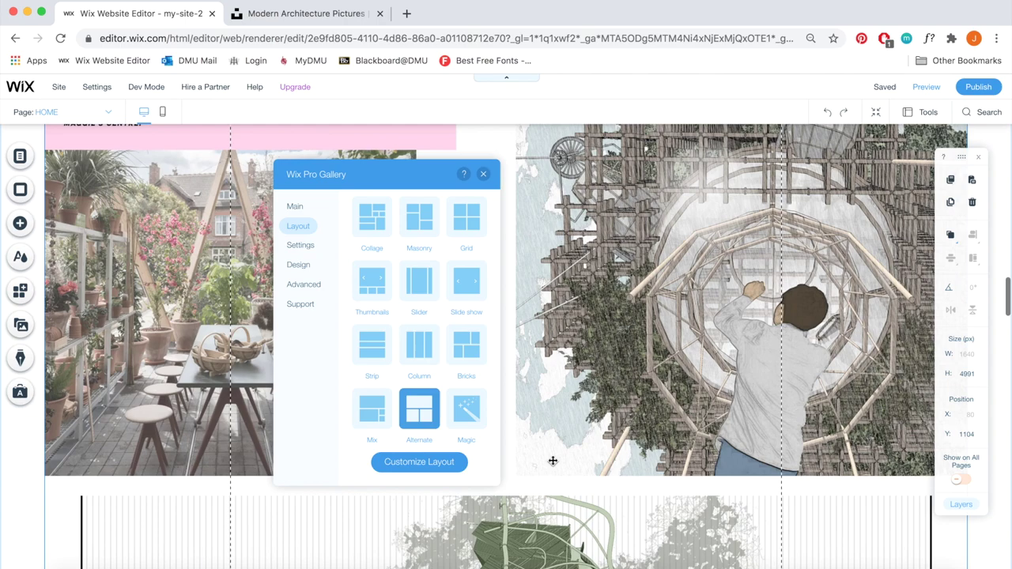
left_click(375, 407)
Customize the Mix layout with vertical orientation and larger thumbnails.
left_click(412, 462)
left_click(402, 356)
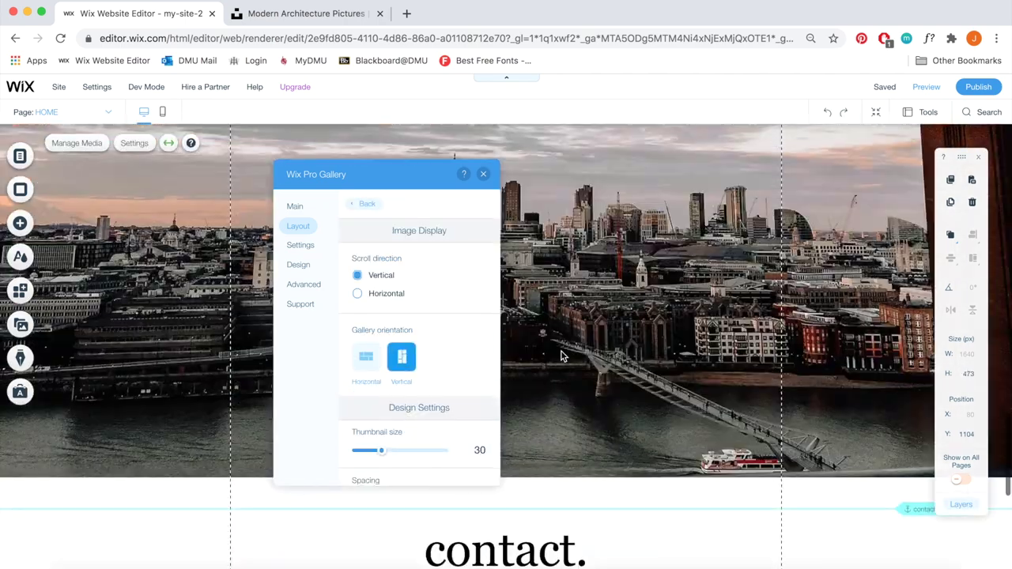
left_click_drag(381, 450, 418, 452)
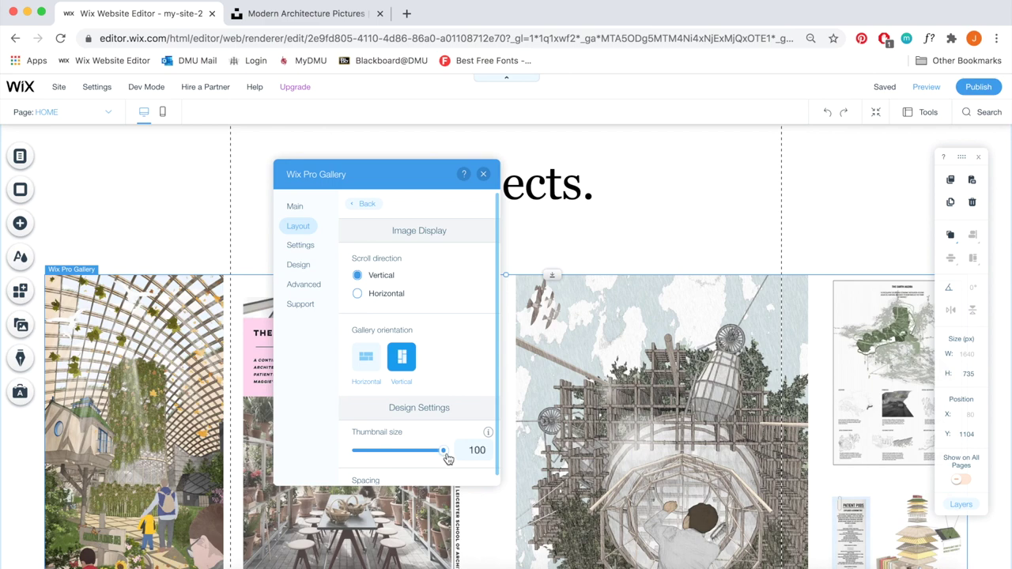
scroll(474, 411, "down", 3)
left_click(473, 403)
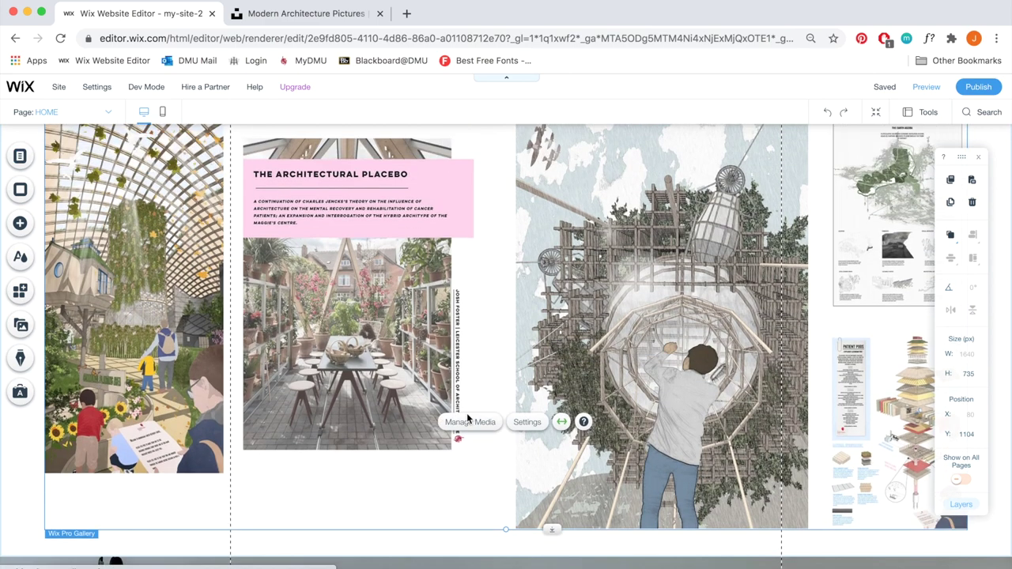
Switch the gallery to Masonry and check its layout options show three images per row.
left_click(467, 421)
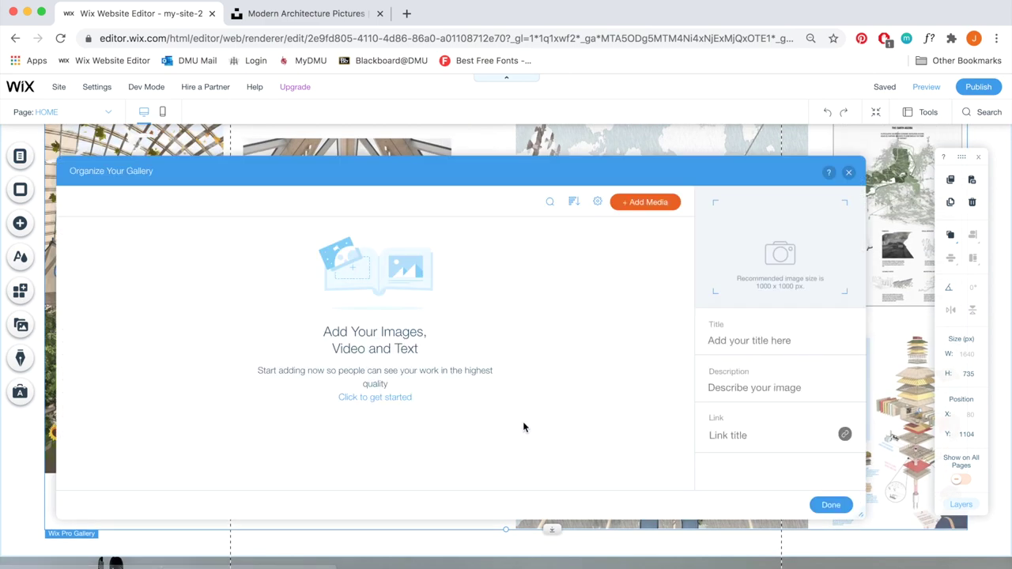
left_click(849, 172)
left_click(525, 421)
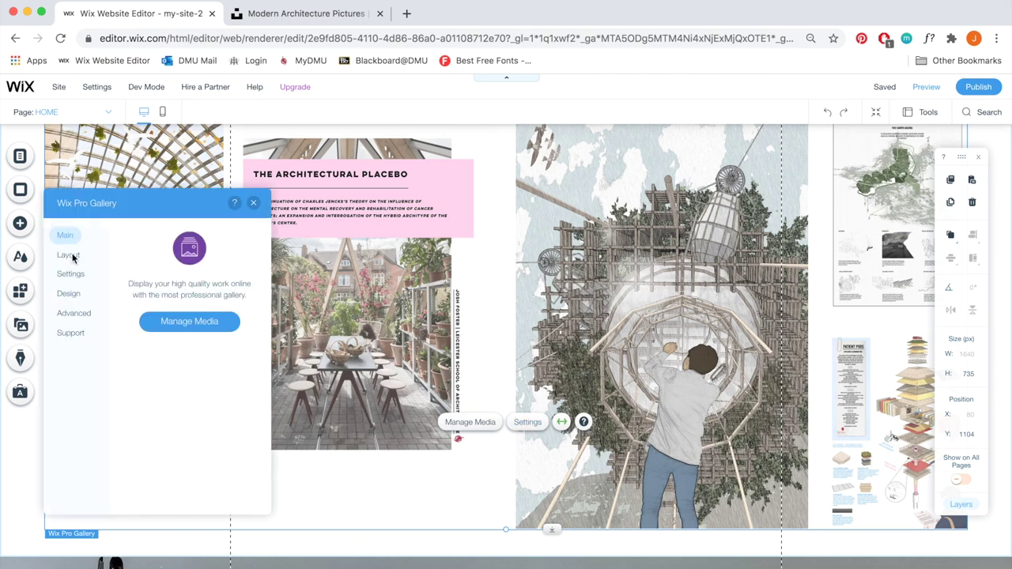
left_click(69, 254)
left_click(190, 245)
scroll(379, 379, "down", 3)
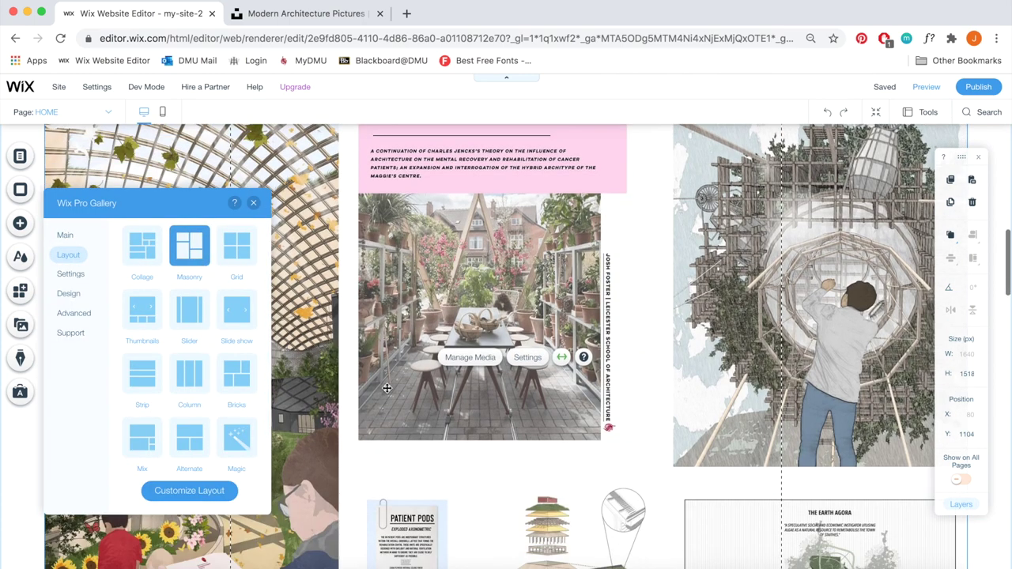
left_click(221, 490)
scroll(378, 399, "down", 9)
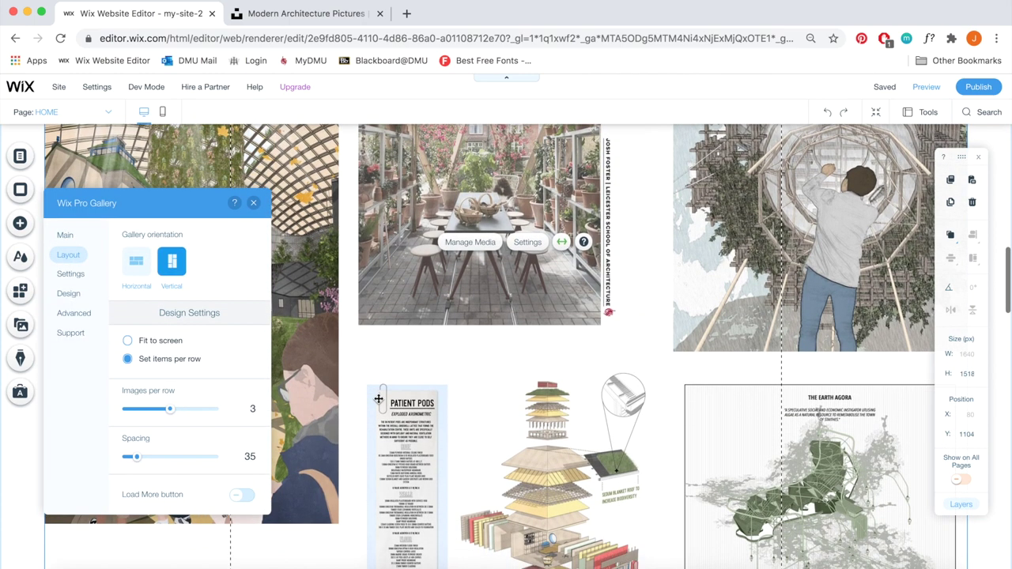
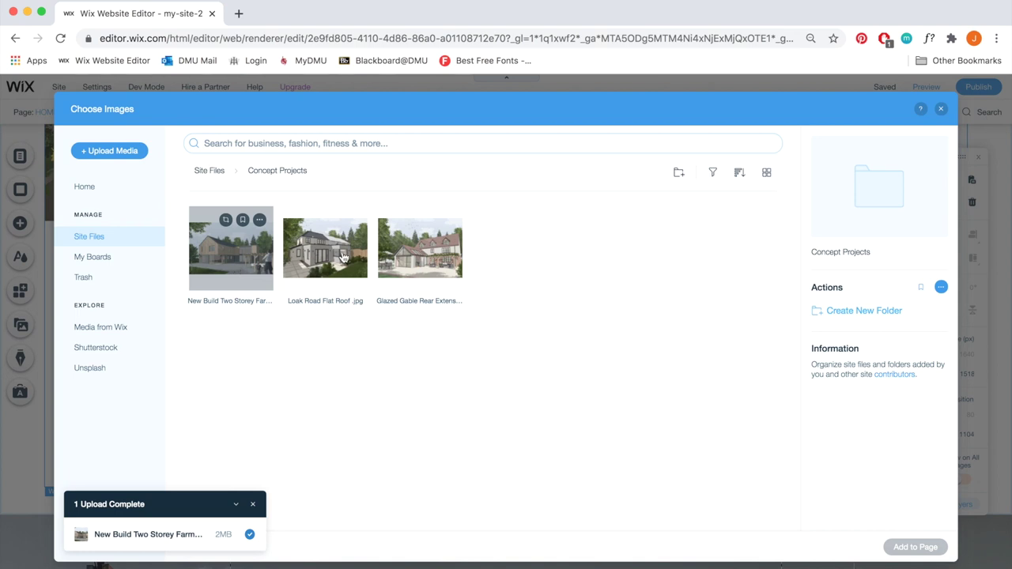
Add the glazed gable rear extension, new-build house and Loak Road flat roof renders from Concept Projects to the gallery.
double_click(434, 254)
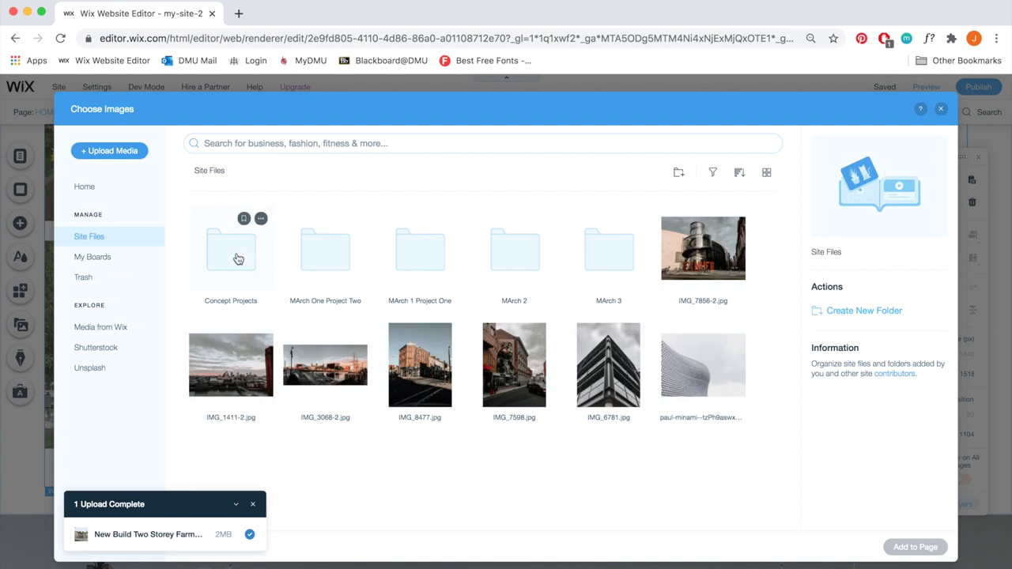
double_click(234, 260)
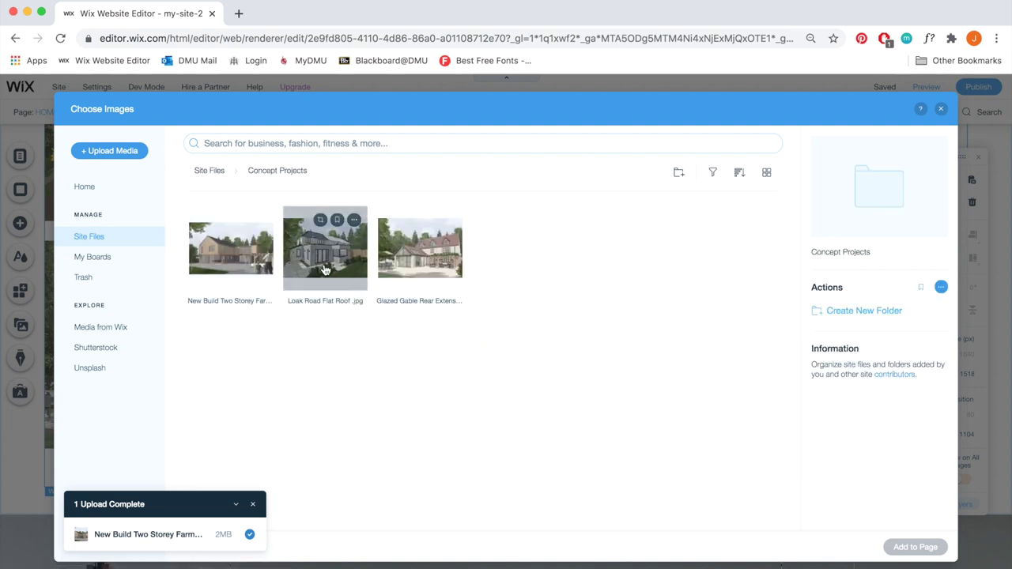
double_click(246, 267)
left_click(640, 203)
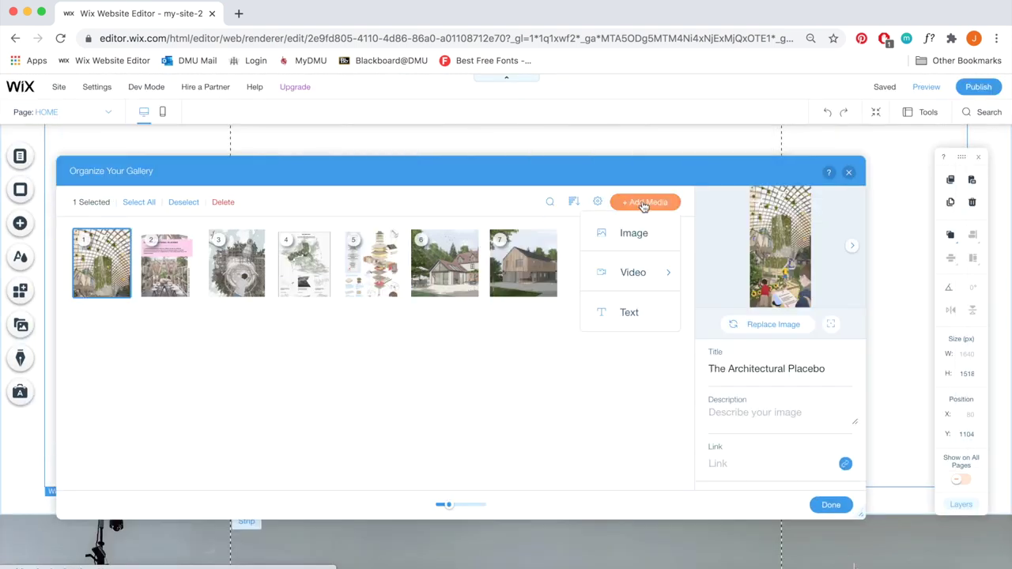
left_click(622, 234)
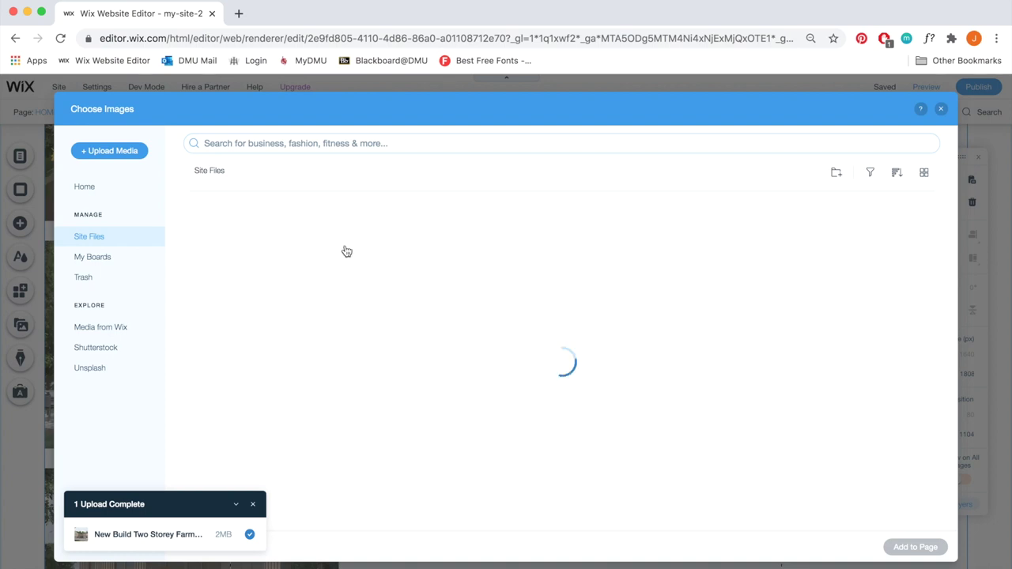
double_click(240, 273)
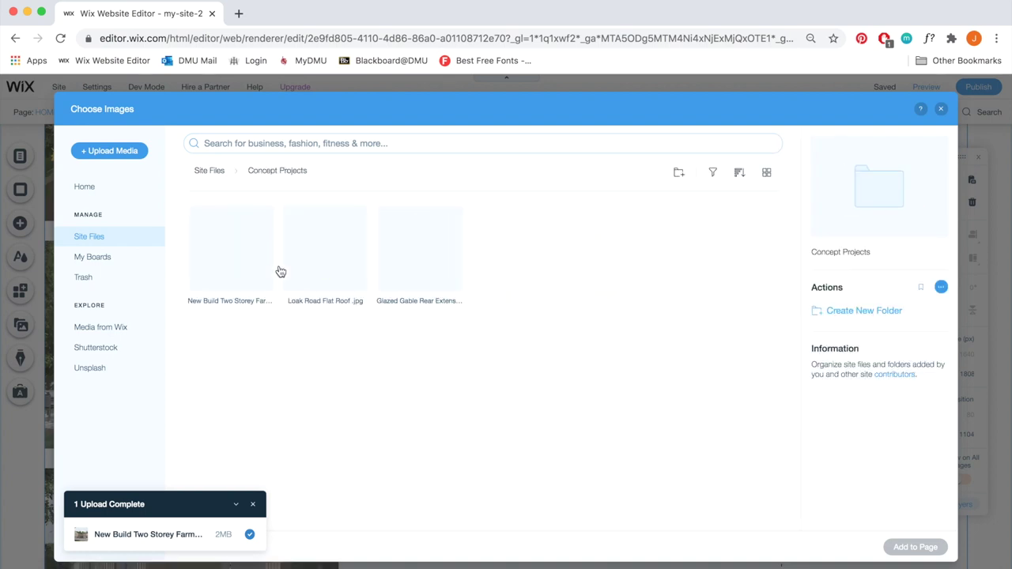
double_click(325, 260)
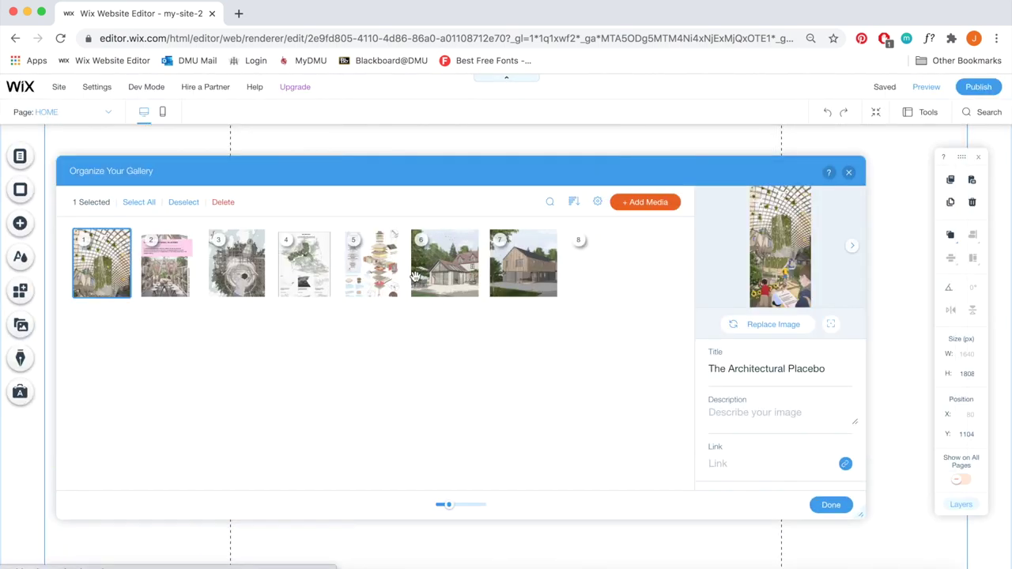
left_click(831, 506)
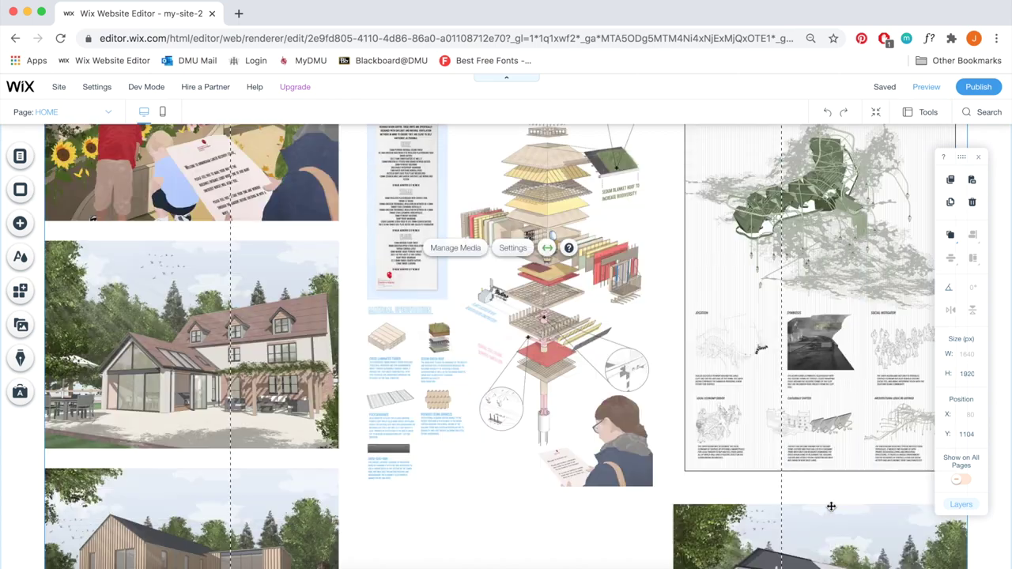
Scroll down and back up through the homepage gallery to review the new images.
scroll(683, 411, "down", 8)
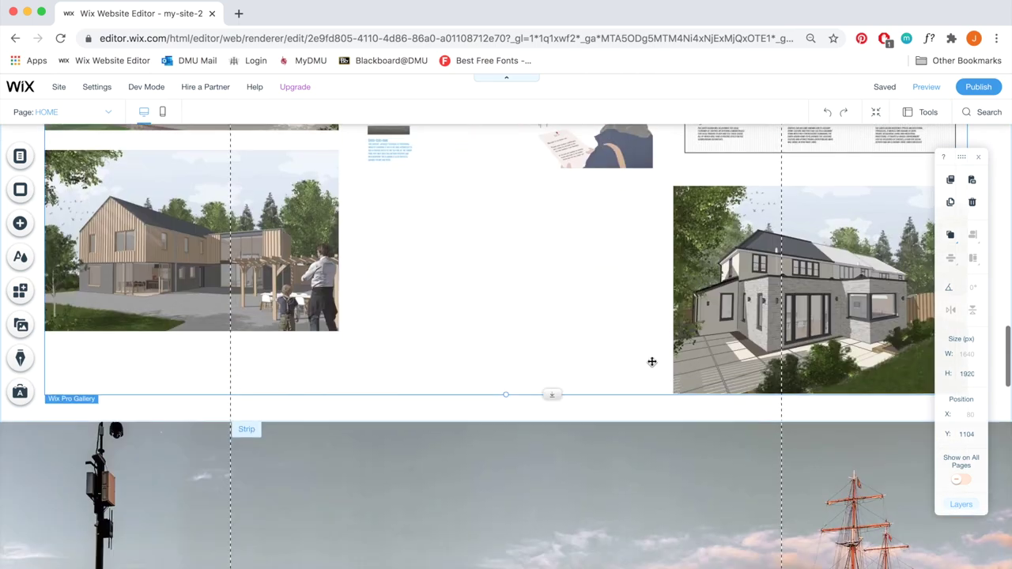
scroll(624, 325, "up", 10)
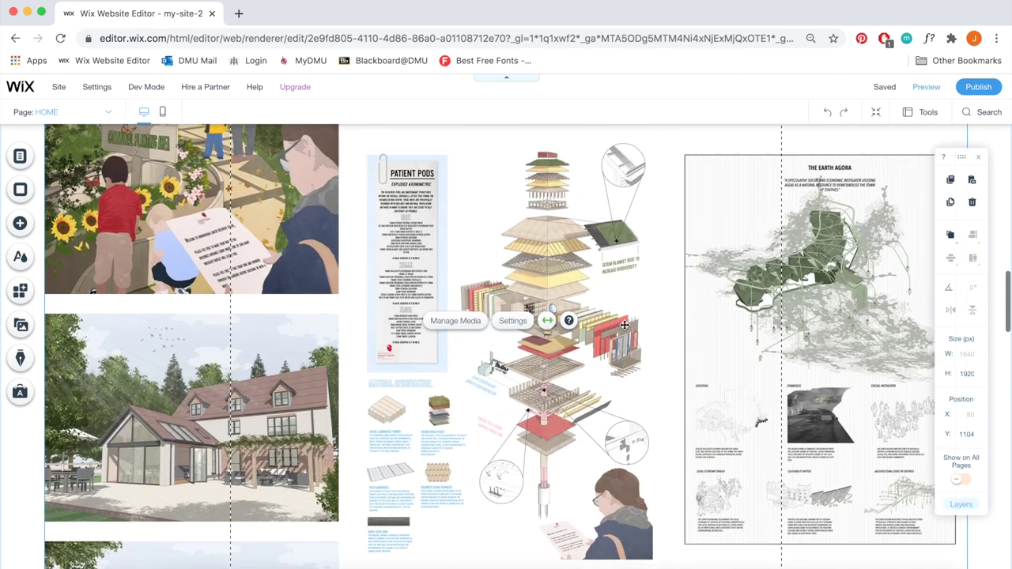
scroll(624, 325, "up", 3)
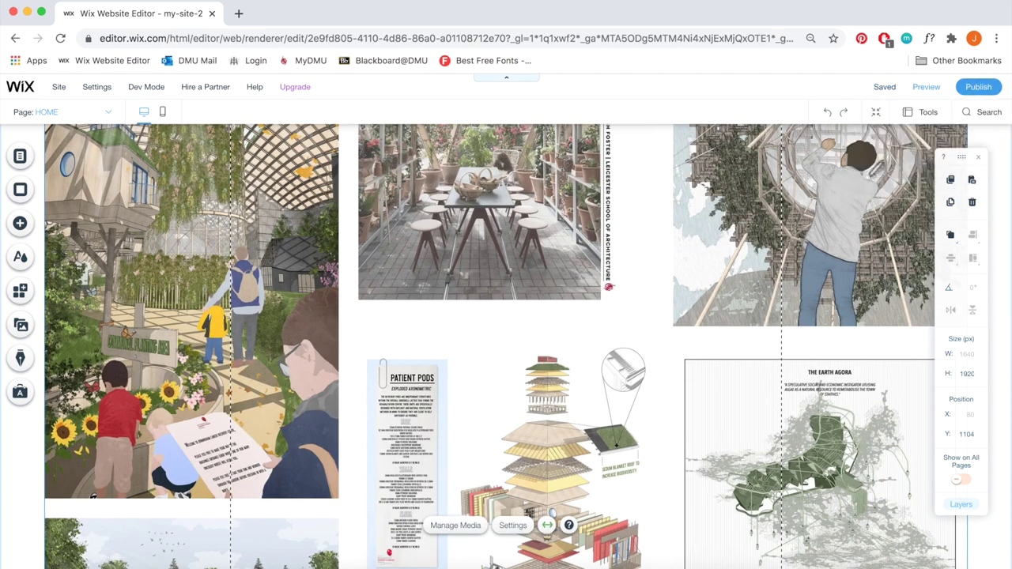
scroll(655, 413, "up", 15)
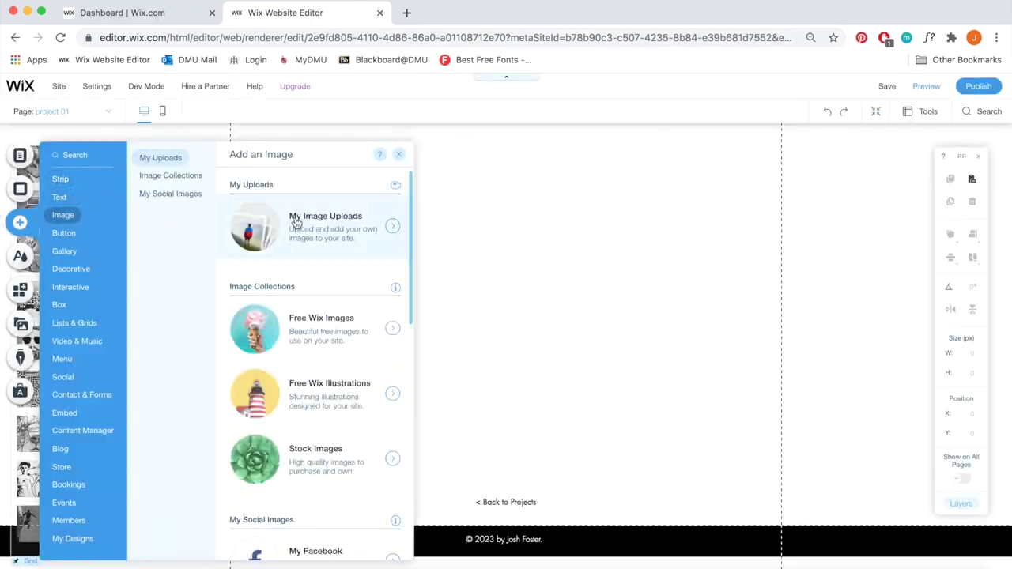
Place an uploaded image on project 01 and move the Back to Projects button down toward the footer.
left_click(296, 223)
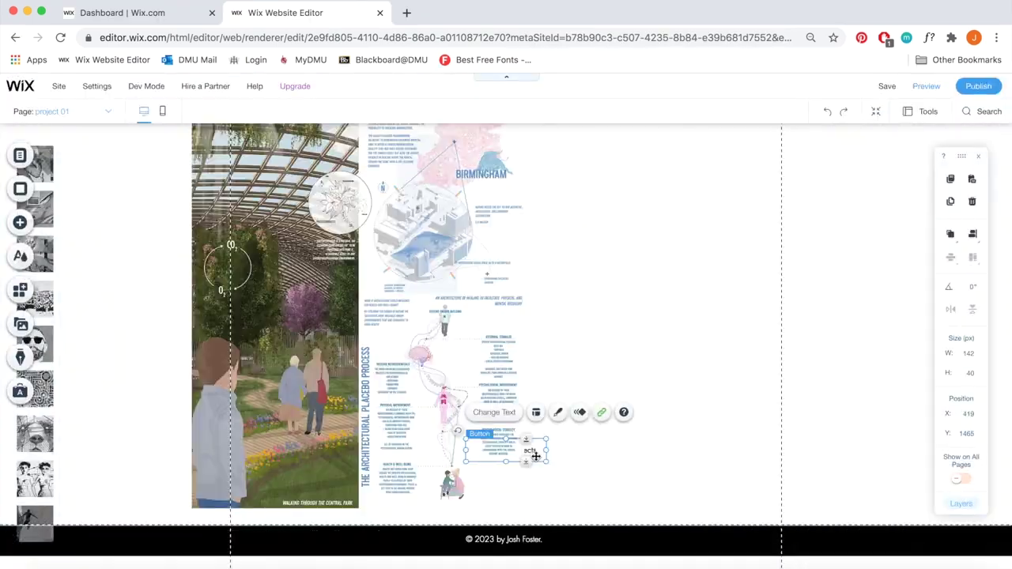
left_click_drag(530, 452, 702, 373)
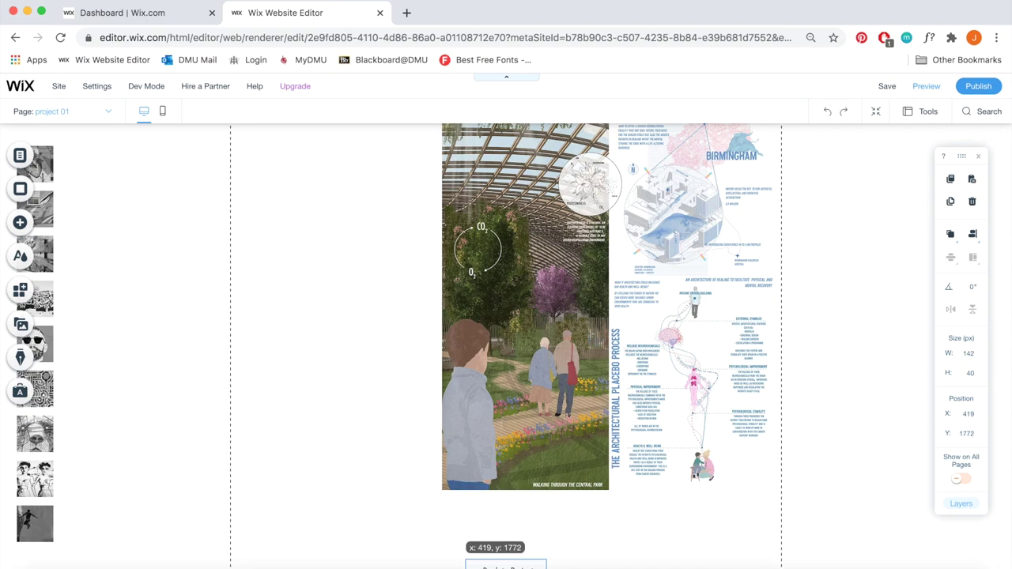
left_click_drag(492, 550, 488, 554)
left_click_drag(506, 506, 484, 567)
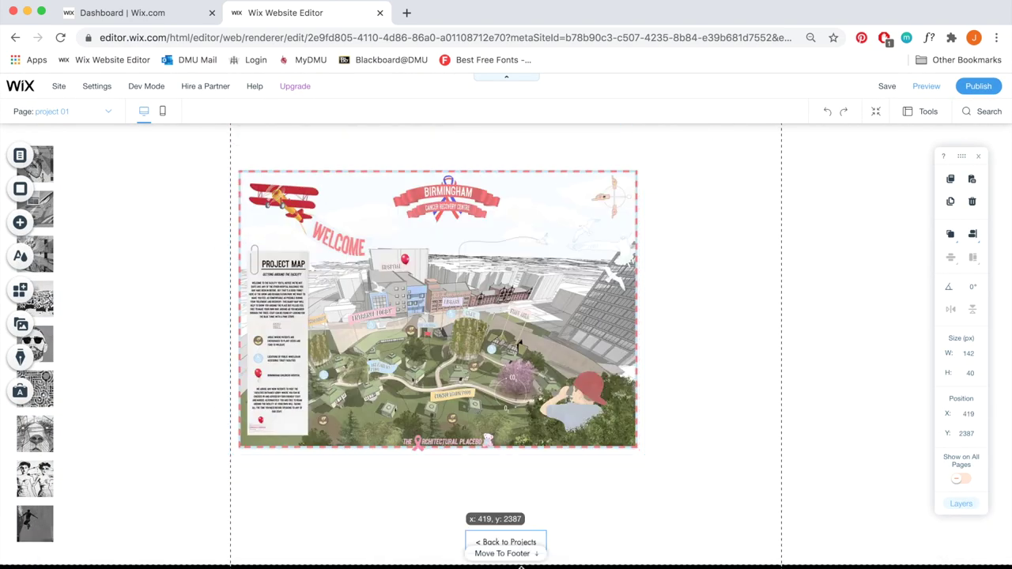
left_click_drag(501, 543, 497, 546)
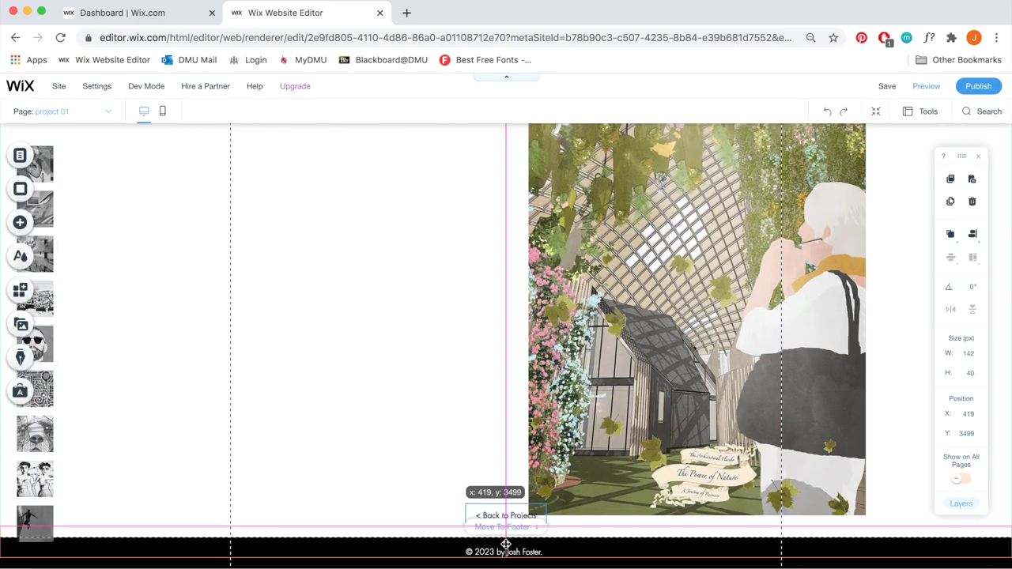
scroll(506, 348, "up", 15)
left_click(487, 316)
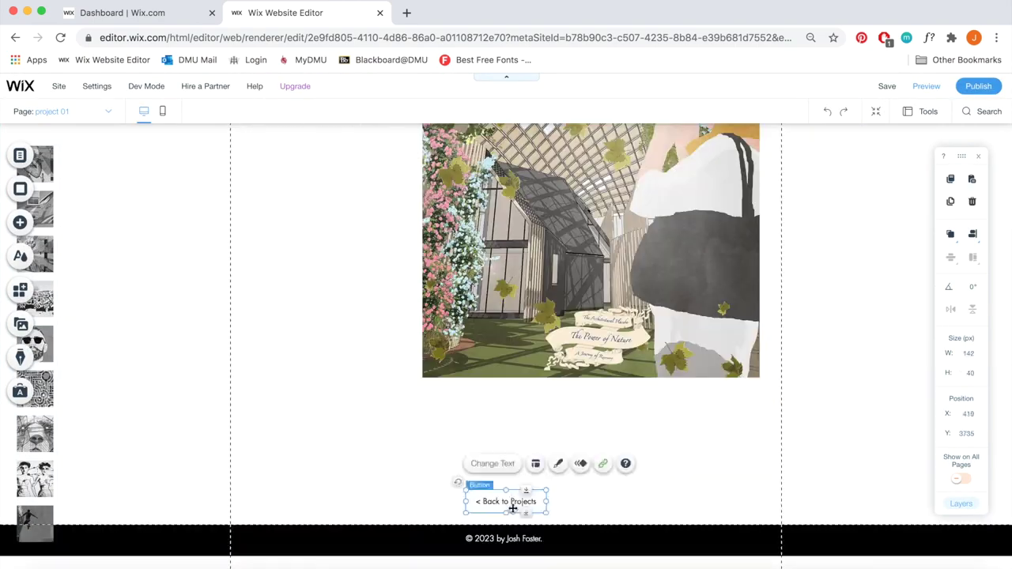
scroll(501, 511, "down", 3)
left_click_drag(501, 511, 488, 485)
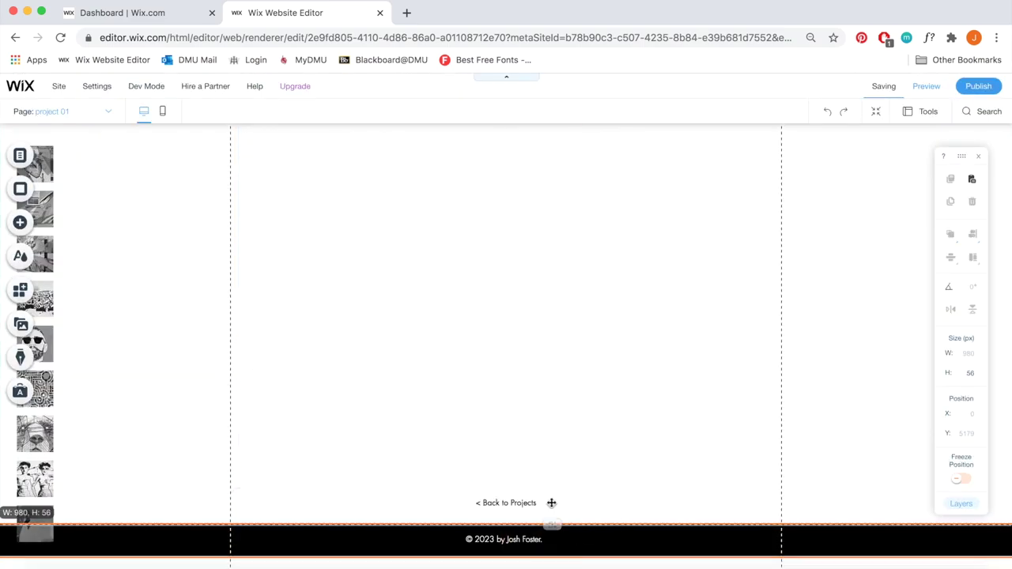
scroll(551, 503, "up", 15)
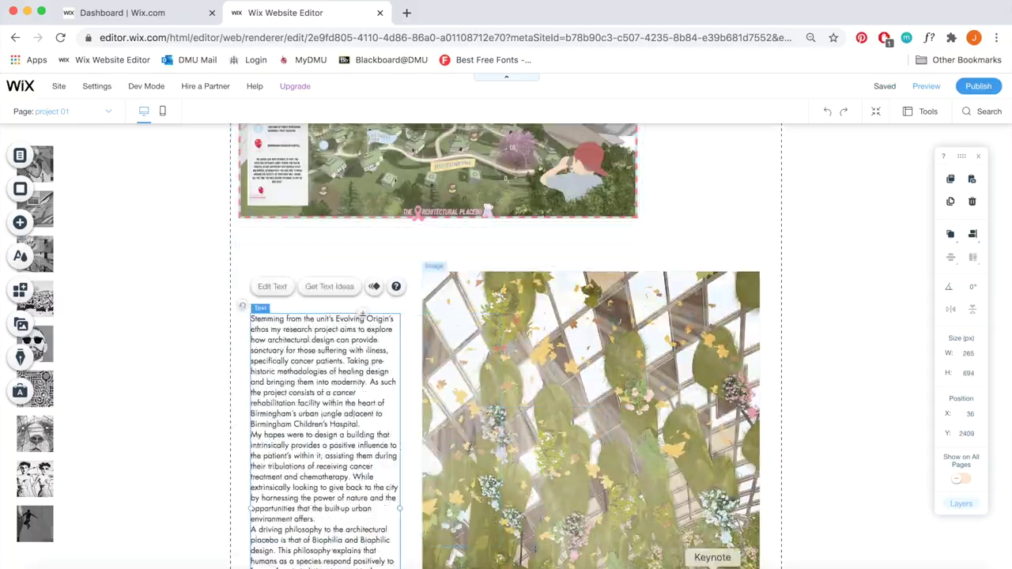
Copy the project text from the PDF into the Architectural Placebo text box.
key("super+Tab")
scroll(606, 468, "down", 10)
key("super+a")
key("super+c")
key("super+Tab")
key("super+v")
scroll(364, 437, "up", 5)
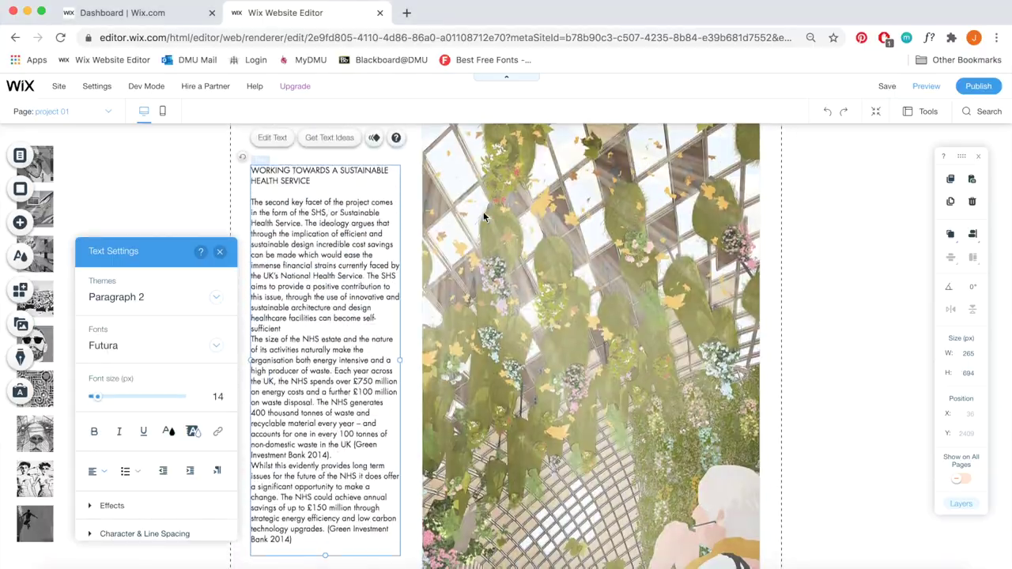
scroll(364, 438, "down", 15)
Select more text in the project PDF, then open the image chooser for the page image.
key("super+Tab")
scroll(553, 316, "down", 5)
left_click_drag(544, 95, 595, 371)
key("super+Tab")
left_click(34, 433)
left_click(73, 436)
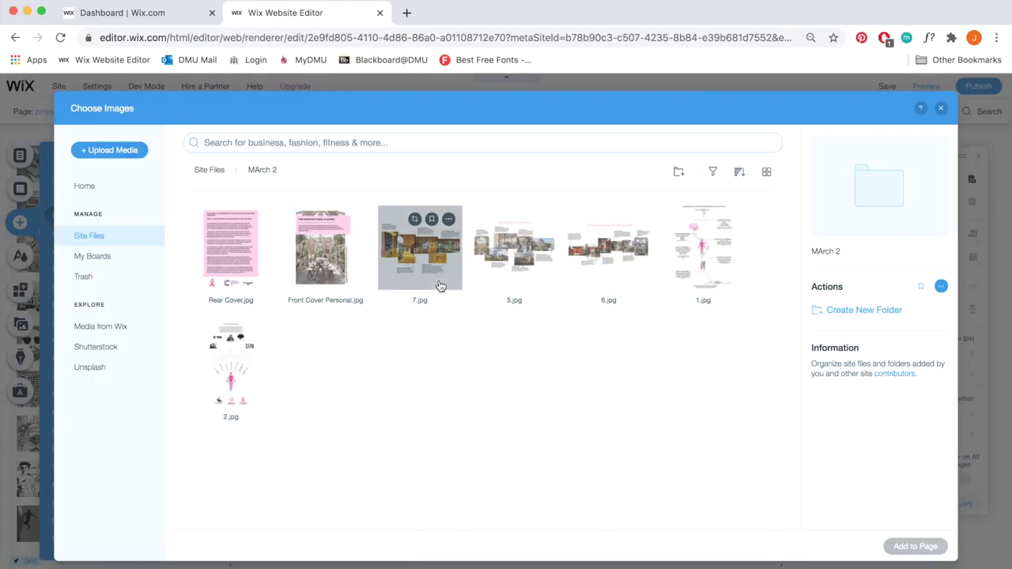
Add 1.jpg to project 03, position the diagram, and delete the mural image.
double_click(706, 251)
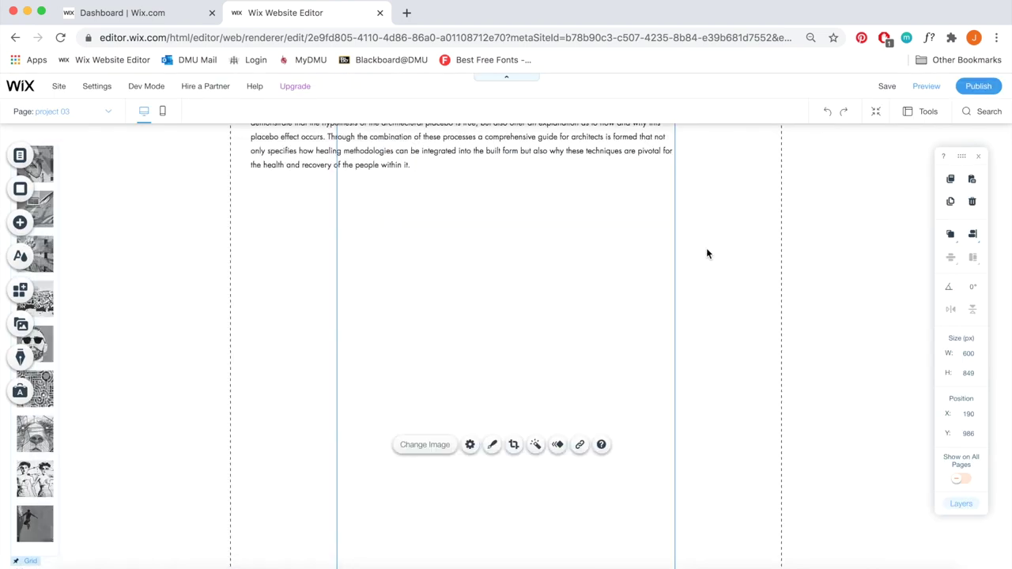
left_click_drag(508, 230, 413, 305)
scroll(413, 305, "down", 10)
left_click(460, 324)
key("Delete")
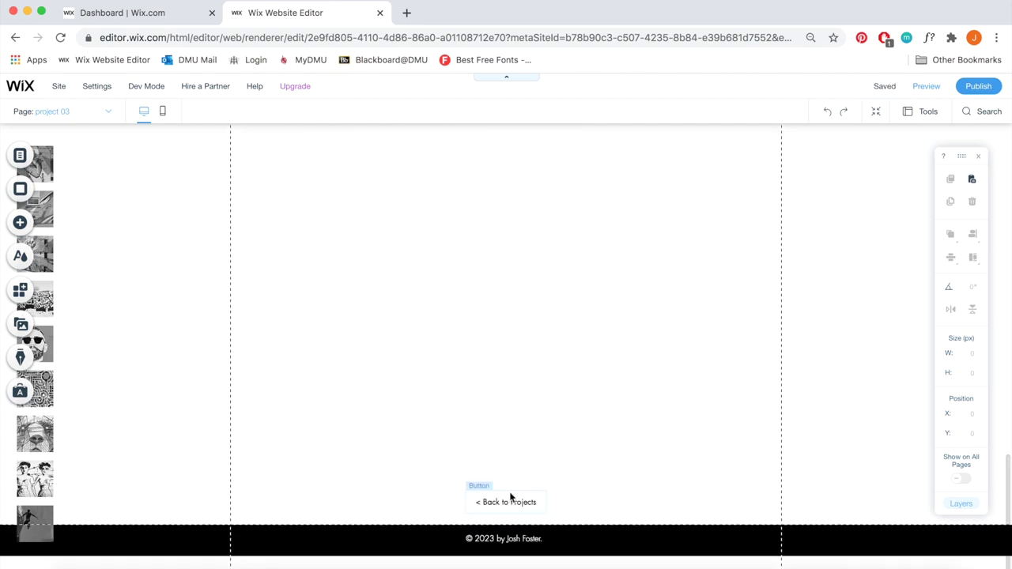
Drag the Back to Projects button down toward the footer.
left_click_drag(513, 504, 503, 557)
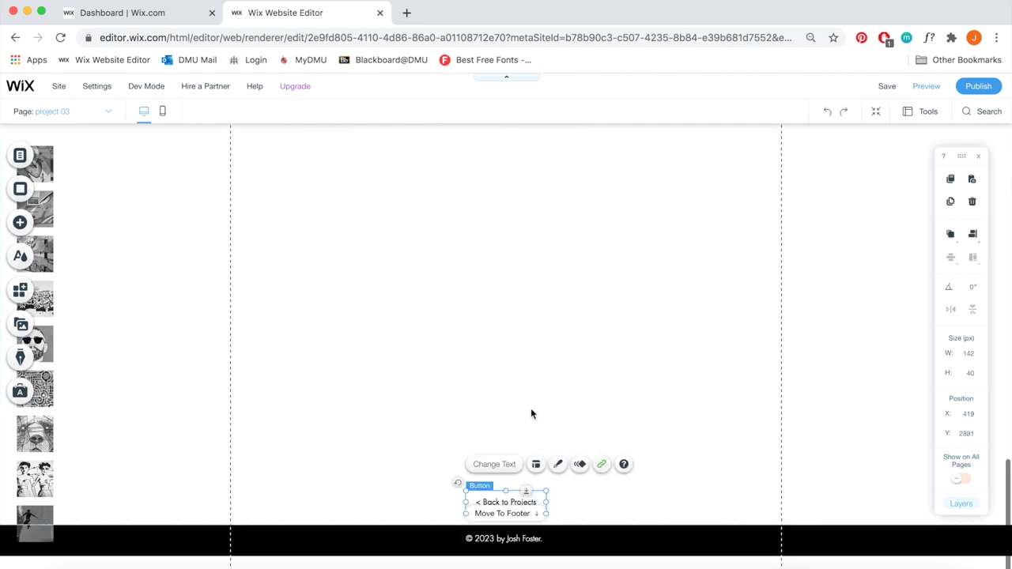
left_click_drag(495, 502, 504, 555)
scroll(500, 311, "up", 5)
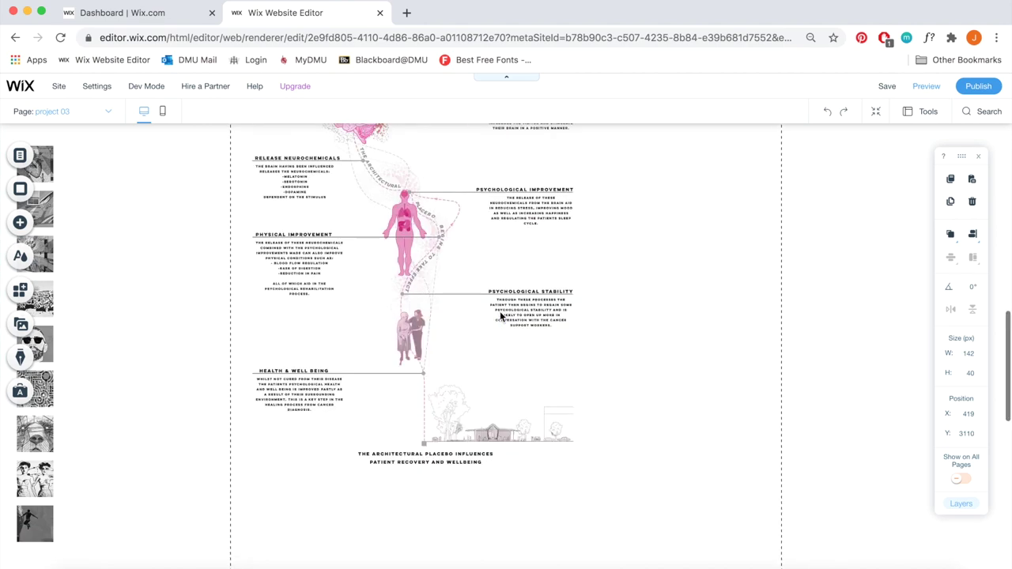
Add the Maggie's image from the MArch 2 uploads folder and arrange it on the page.
left_click(19, 224)
left_click(291, 228)
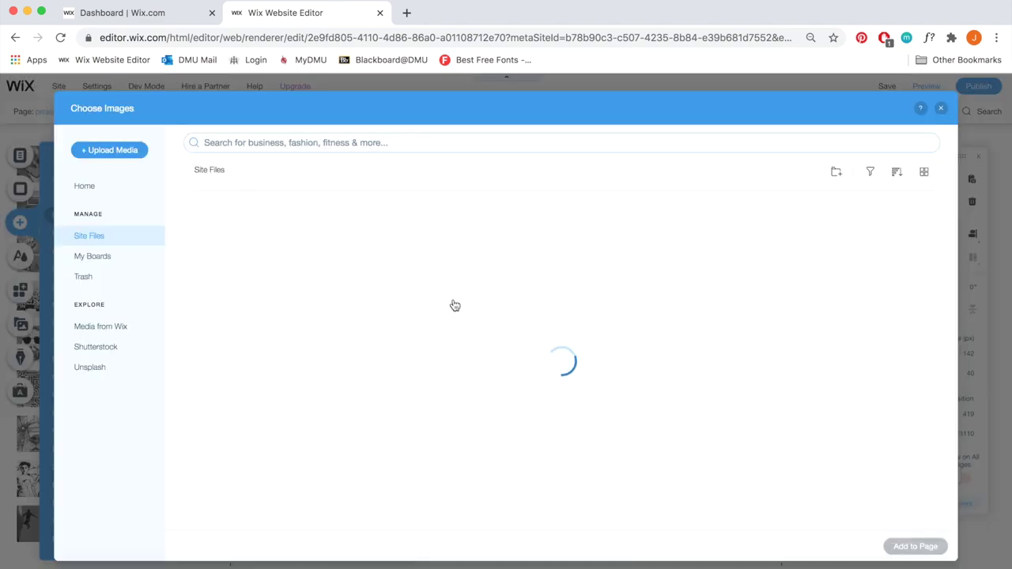
double_click(515, 241)
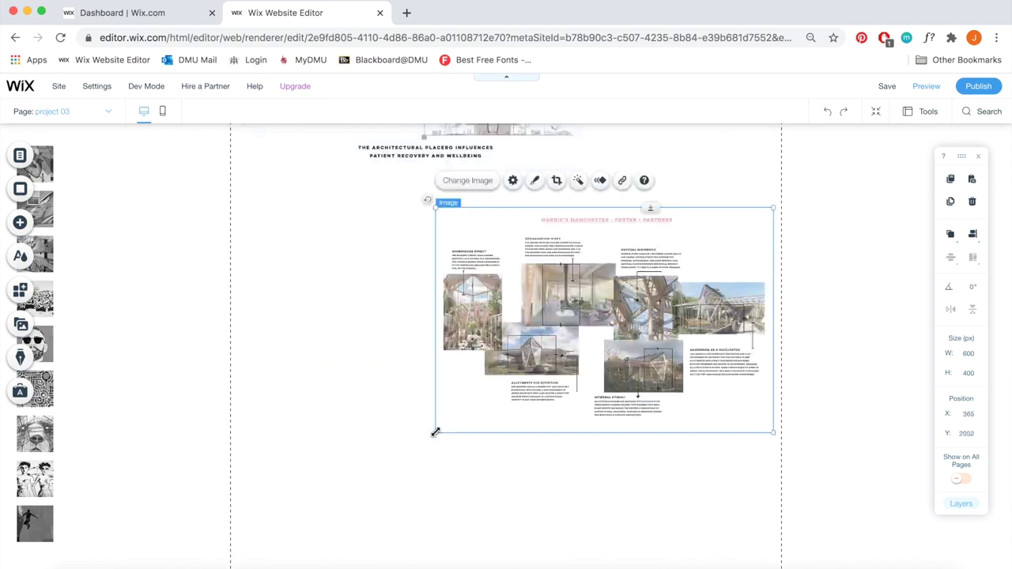
scroll(378, 380, "down", 10)
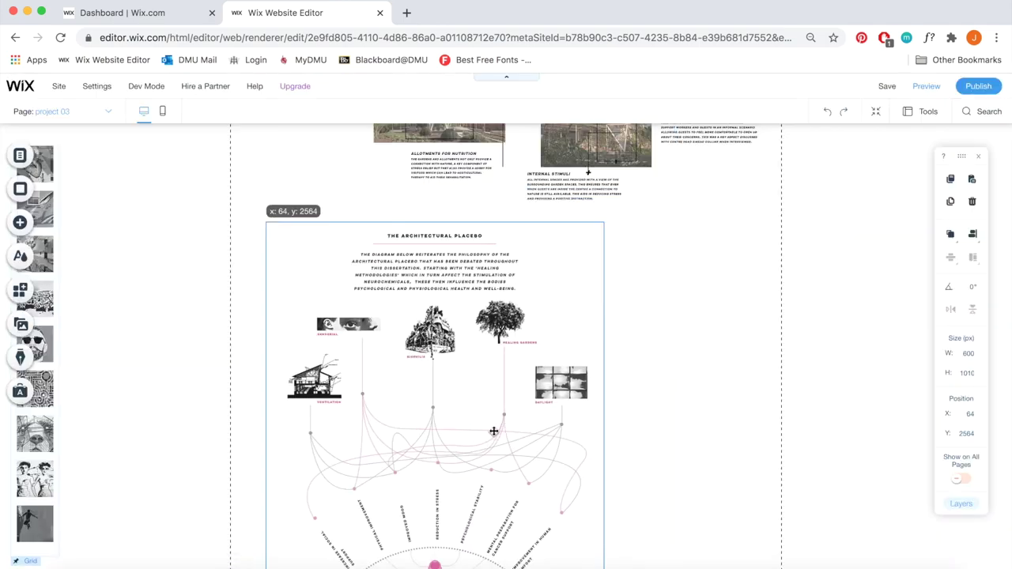
scroll(495, 429, "down", 5)
scroll(558, 372, "up", 2)
scroll(488, 368, "down", 4)
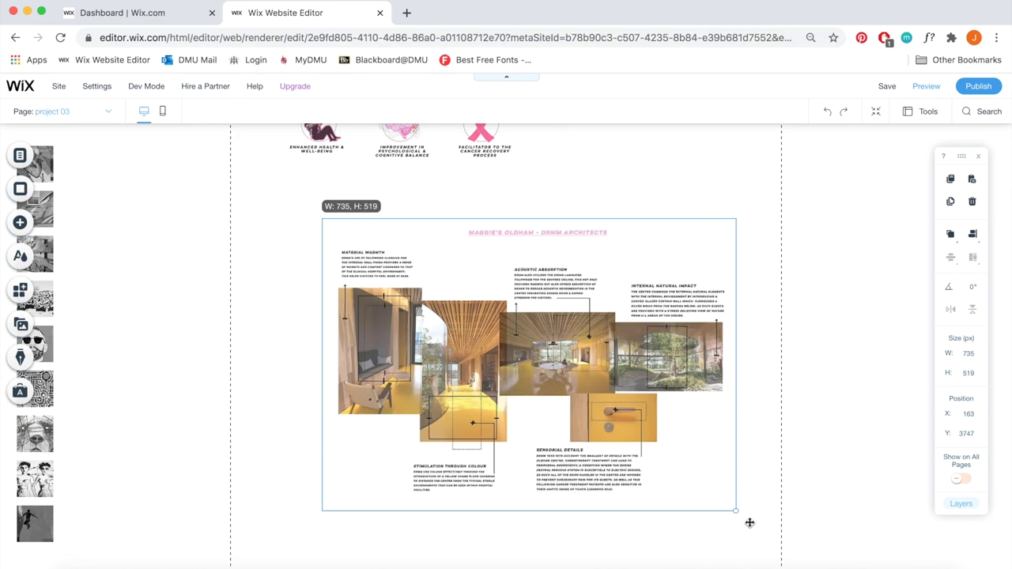
scroll(495, 501, "down", 2)
scroll(514, 459, "down", 3)
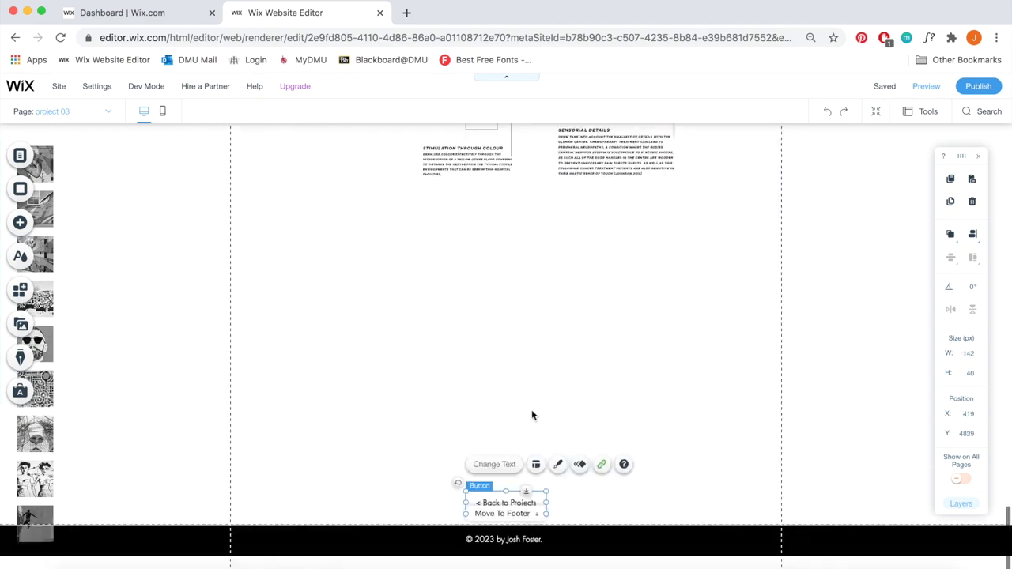
left_click(20, 222)
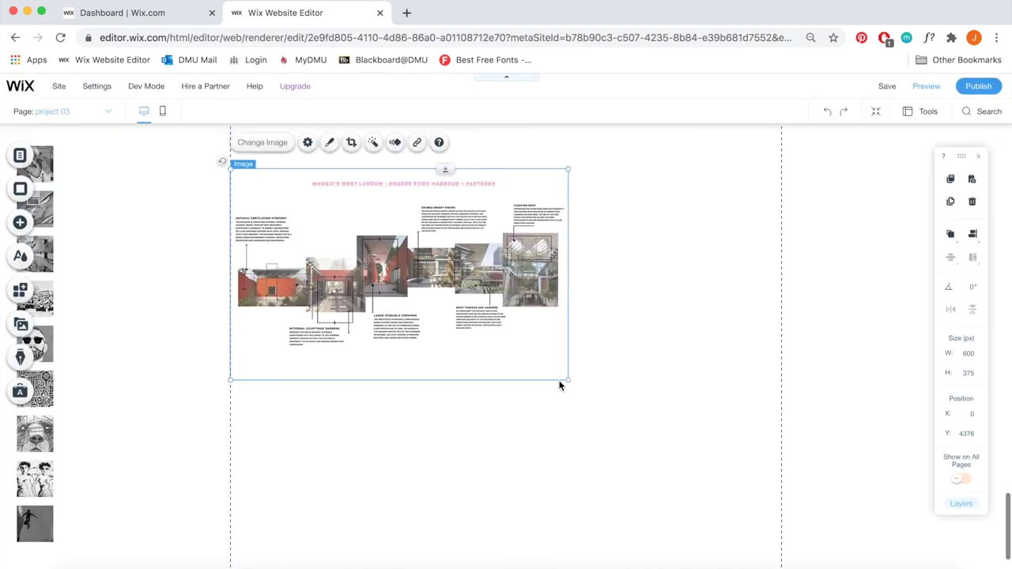
left_click_drag(559, 386, 670, 414)
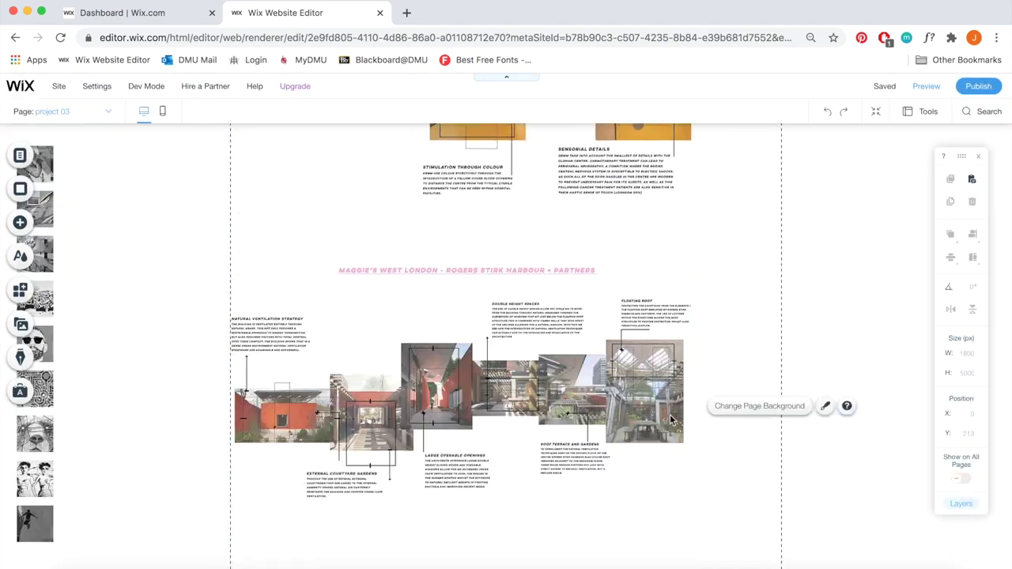
scroll(597, 419, "up", 5)
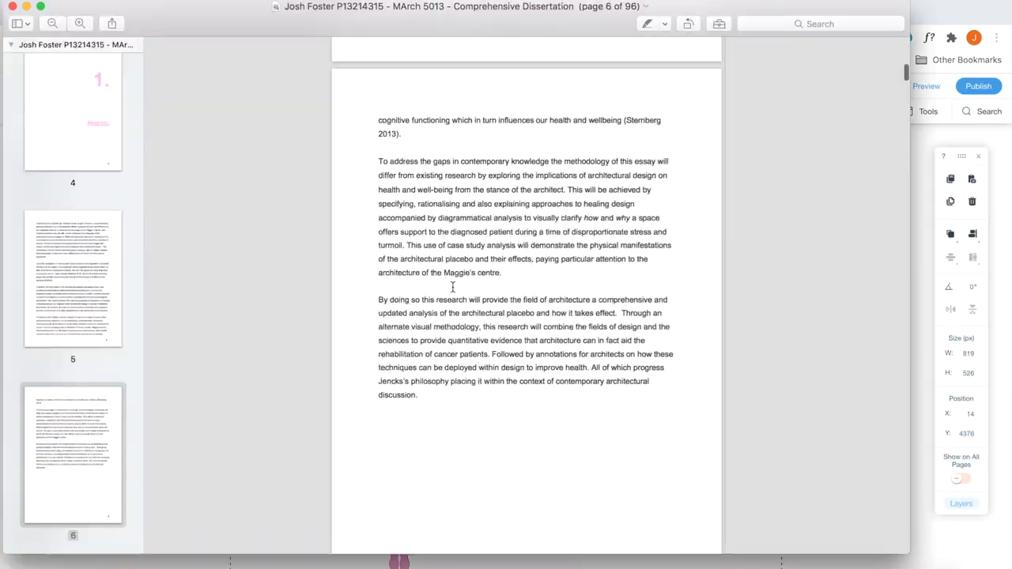
scroll(522, 316, "down", 10)
left_click_drag(378, 112, 456, 289)
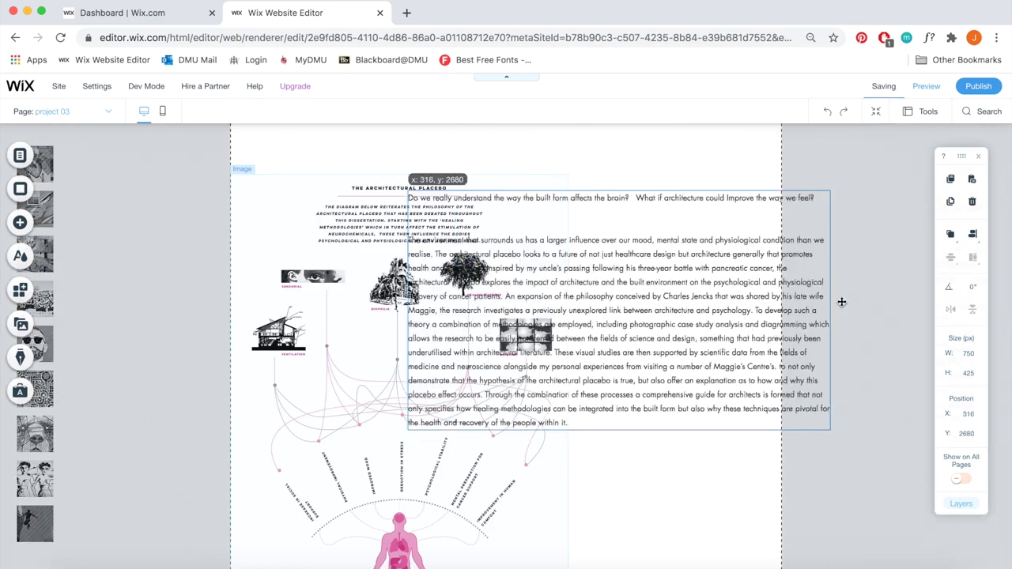
Narrow the text box beside the diagram and paste in the cancer-and-architecture passage.
left_click_drag(841, 300, 766, 339)
double_click(625, 403)
key("super+a")
key("super+v")
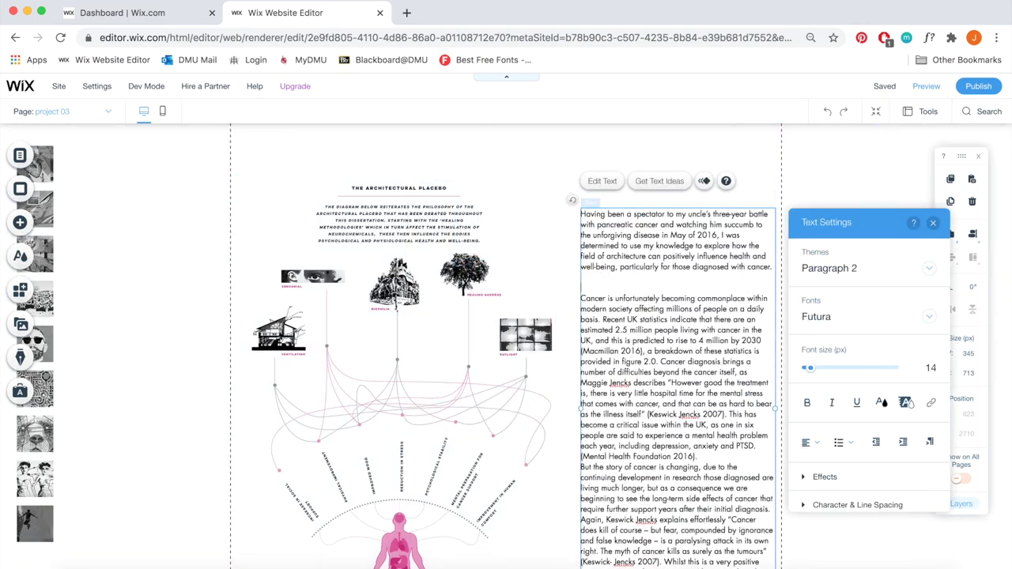
scroll(624, 403, "down", 5)
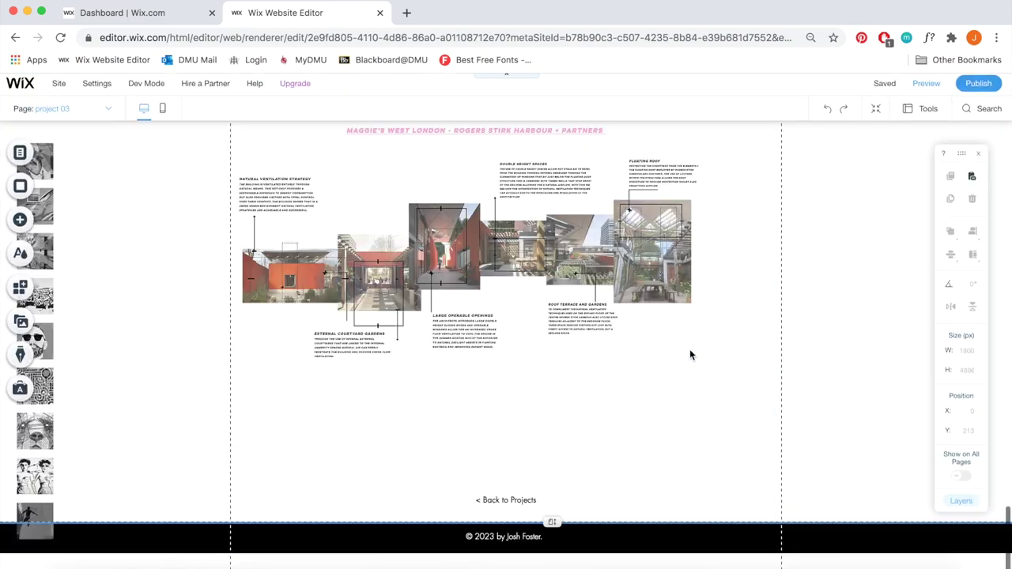
Type the description on 'The Architectural Placebo' and 'The prl Building Windsor', then swap the drawing for the long section.
scroll(689, 349, "up", 10)
left_click(74, 192)
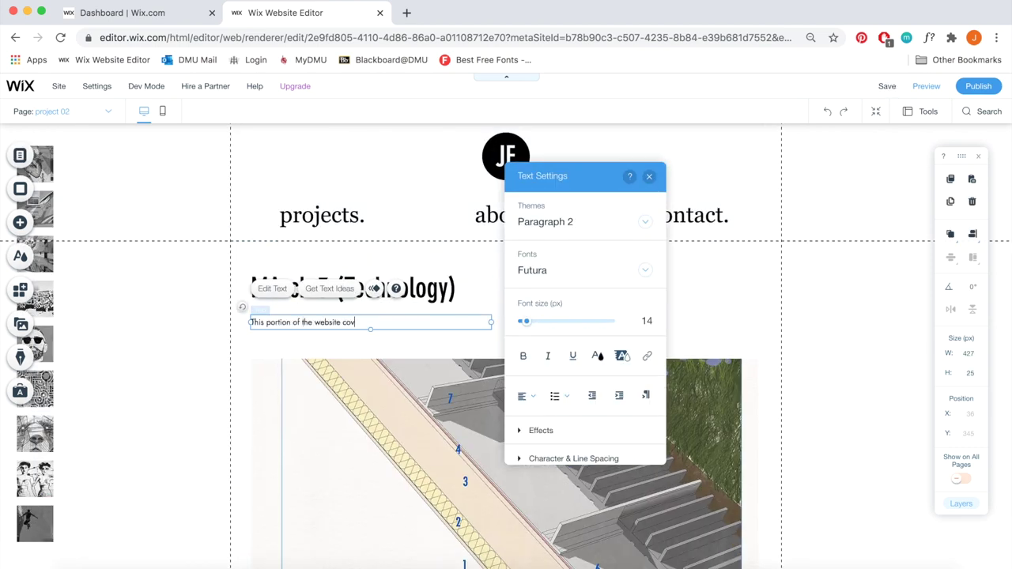
type("s Project 'The Architectural Placebo'. Work")
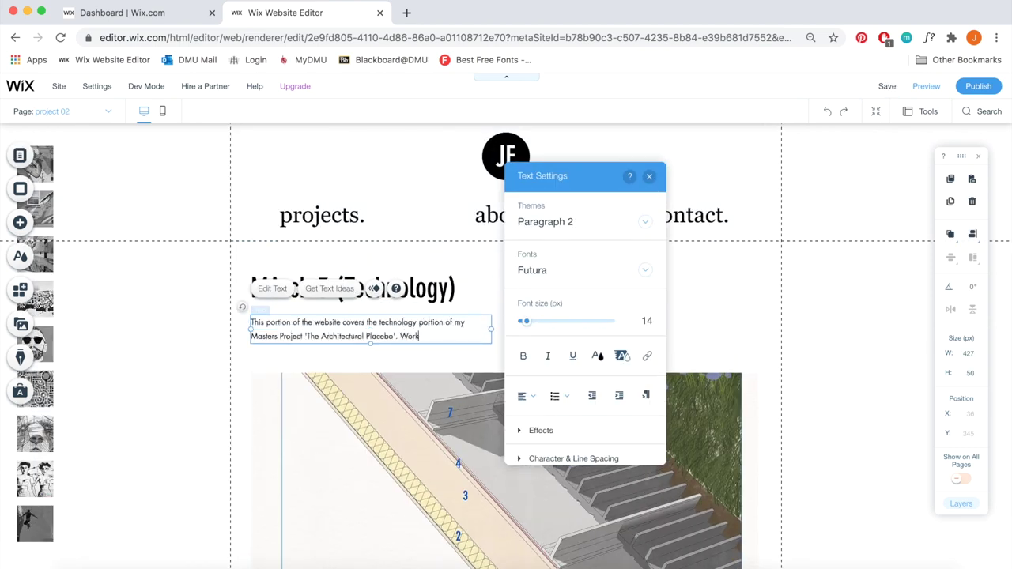
type(" includes standard spot details, a large scale 1:20 section as well as environmental analysis.")
key("Return")
key("Return")
type("The proposed structure utilises a timber gridshell inspired by th")
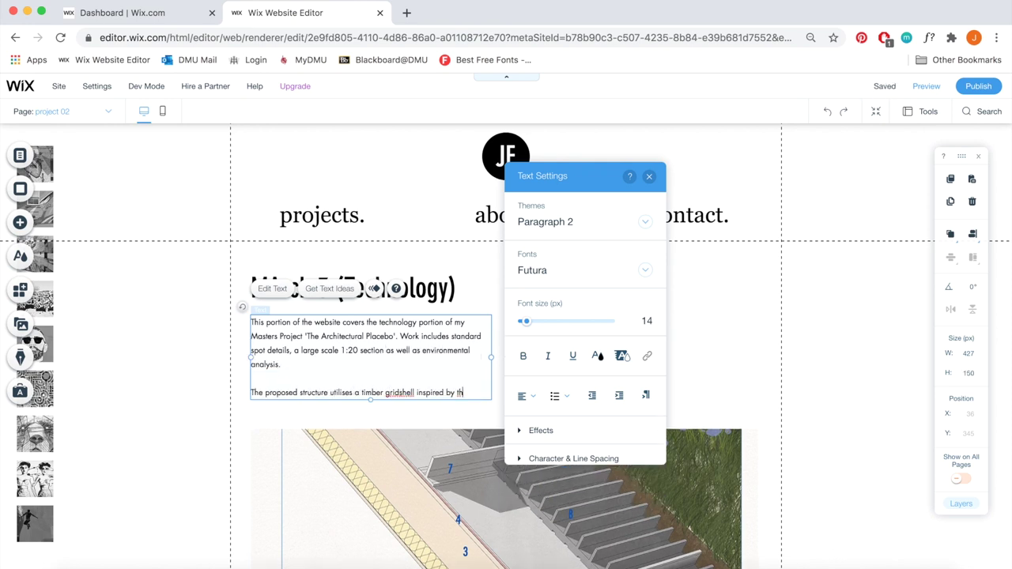
type("l Building Windsor")
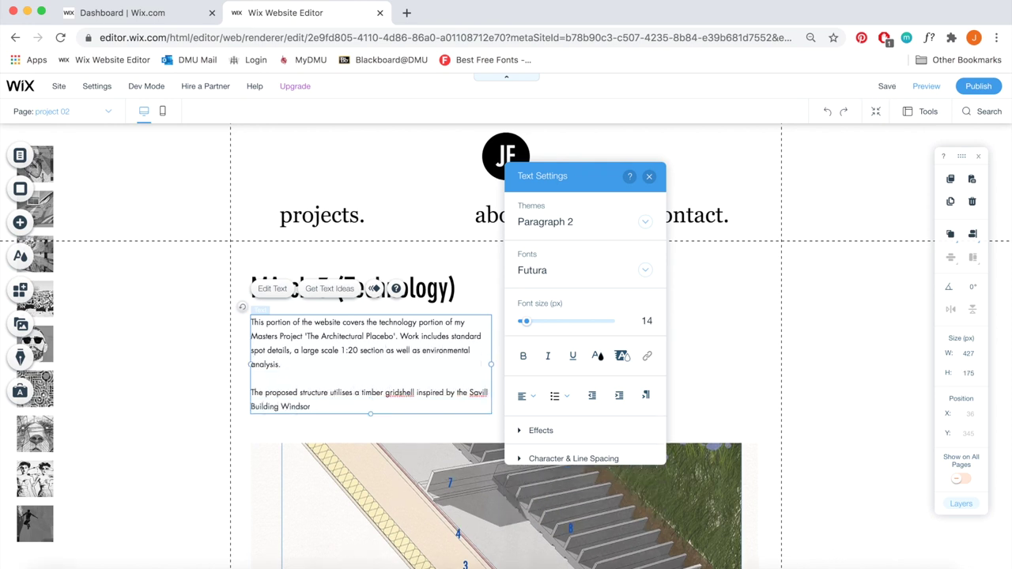
scroll(301, 351, "down", 10)
double_click(301, 350)
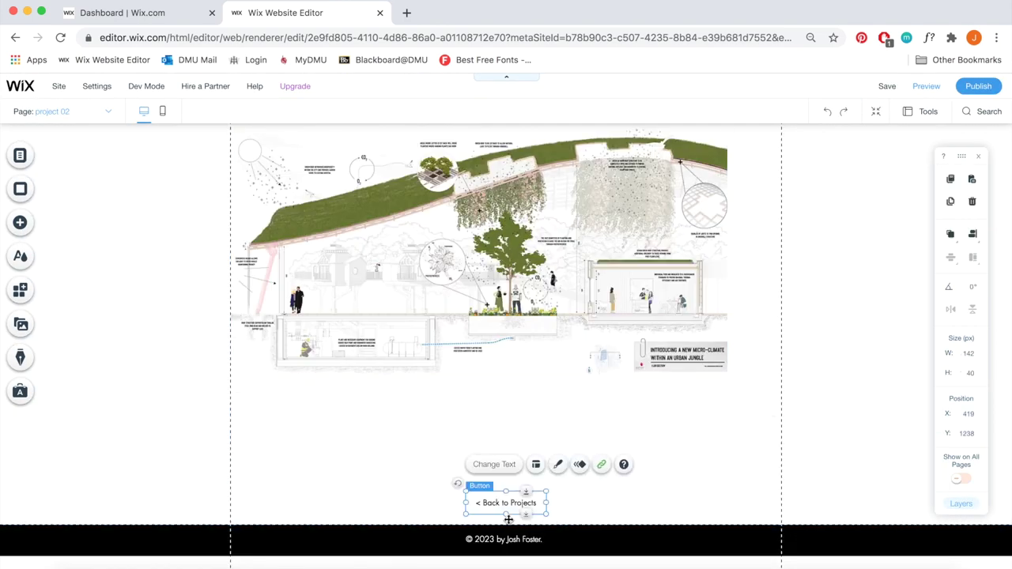
Drag the Back to Projects button below the enlarged long section image.
left_click_drag(506, 501, 494, 565)
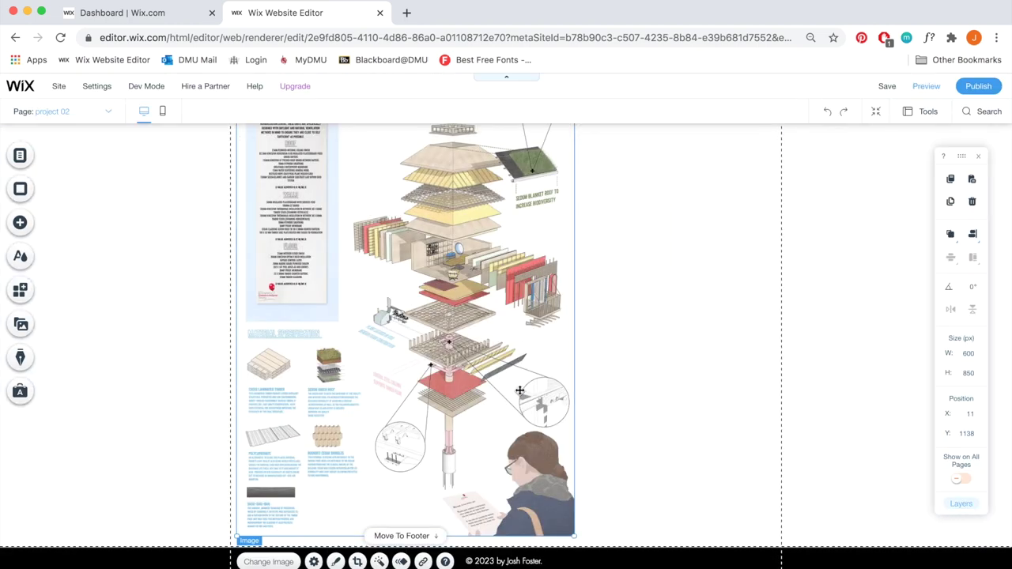
left_click_drag(522, 538, 513, 508)
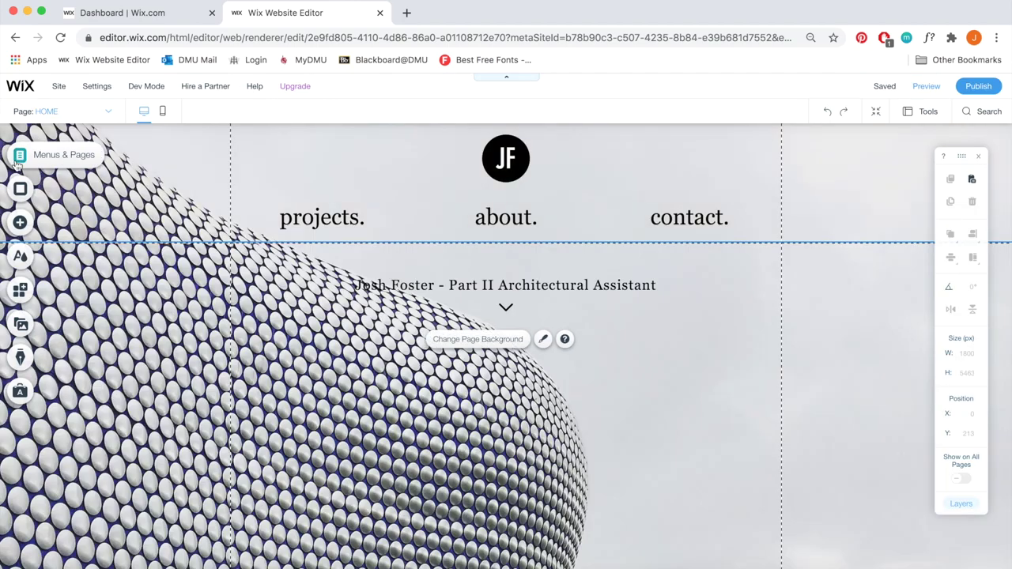
Rename project pages 05 to 02 as Echo Pods Pavilion, The Earth Agora, The Architectural Placebo (Dissertation), Architectural Technology.
left_click(19, 157)
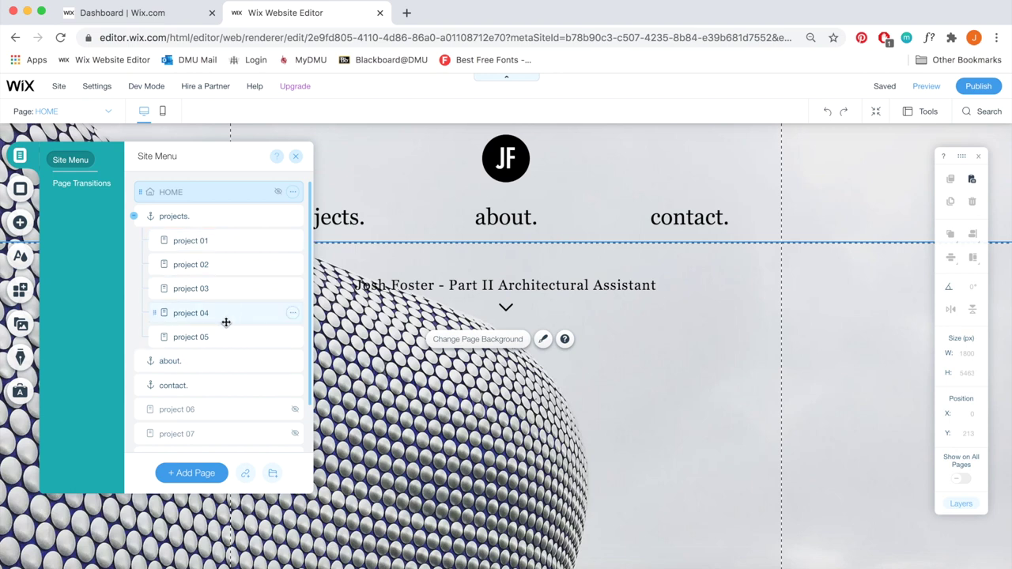
left_click(294, 338)
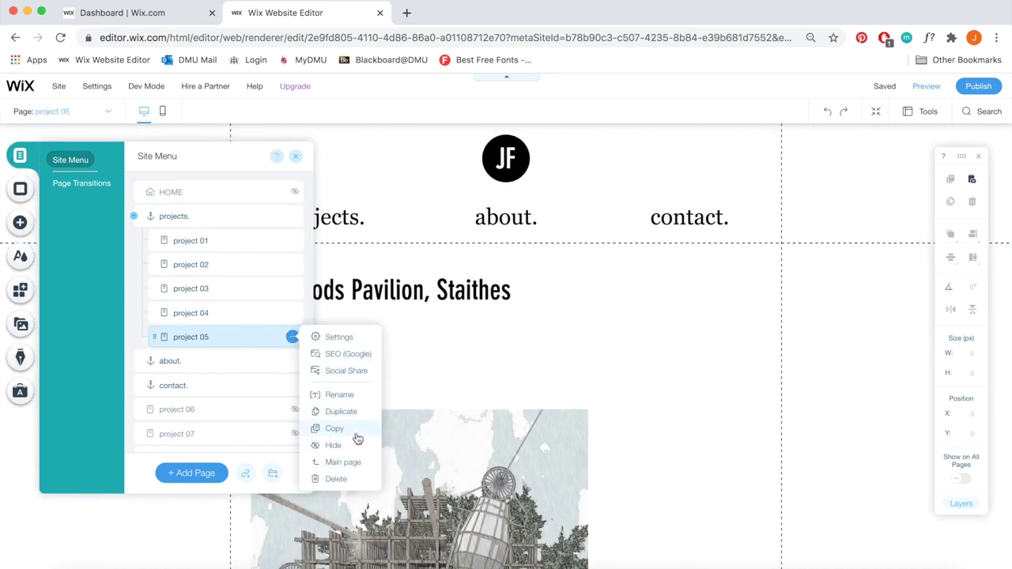
left_click(340, 394)
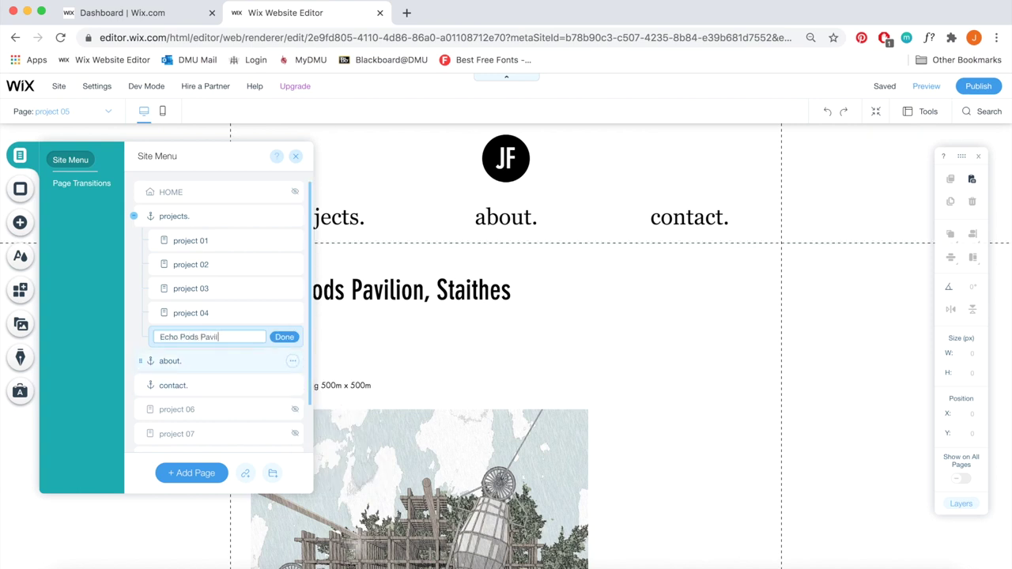
left_click(292, 313)
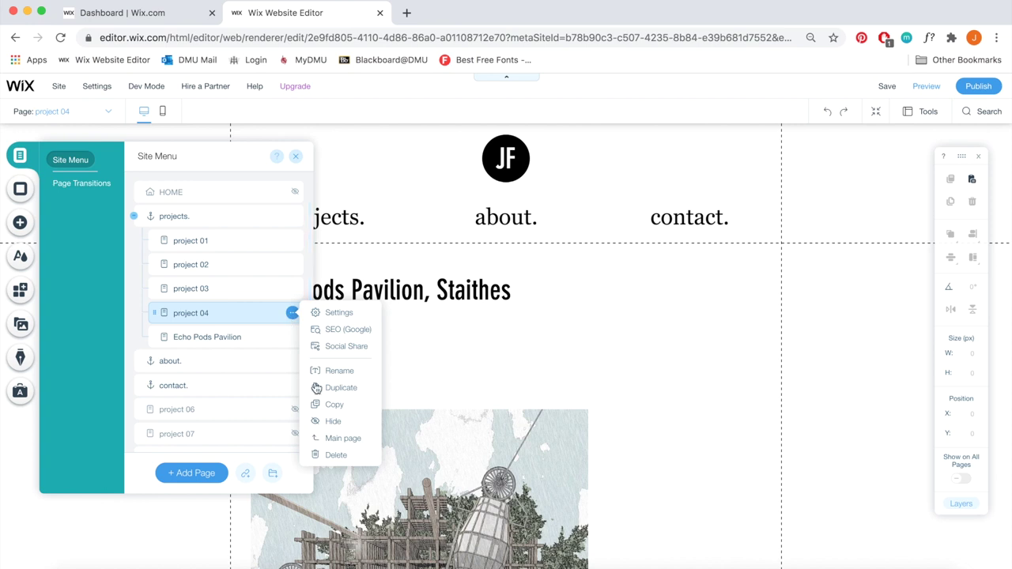
left_click(339, 370)
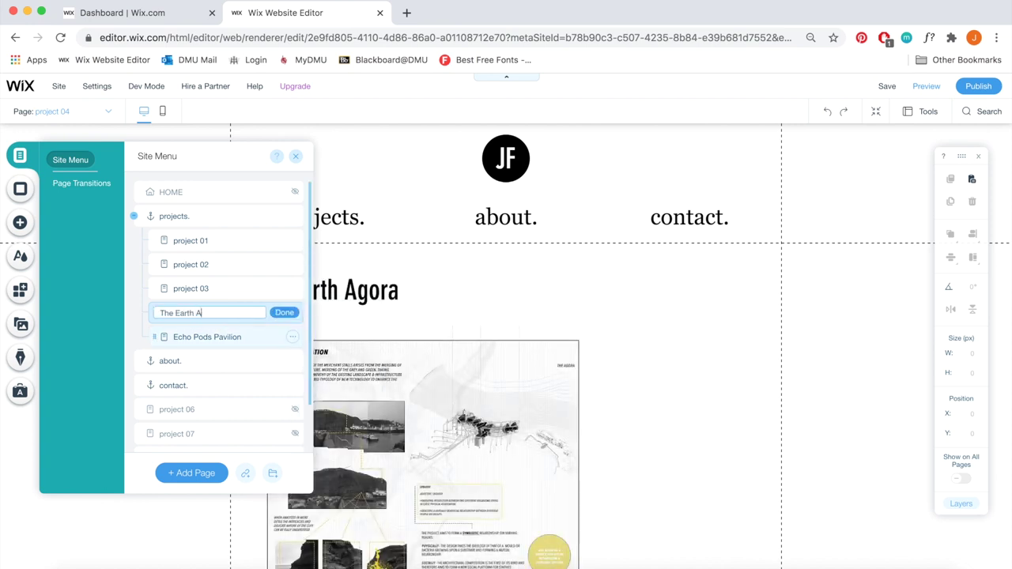
left_click(293, 289)
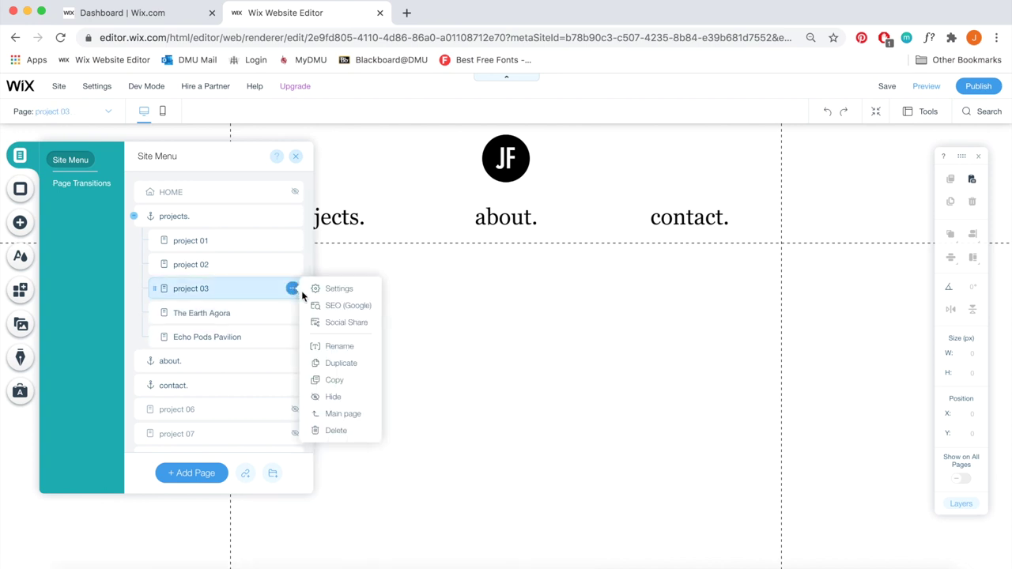
left_click(324, 346)
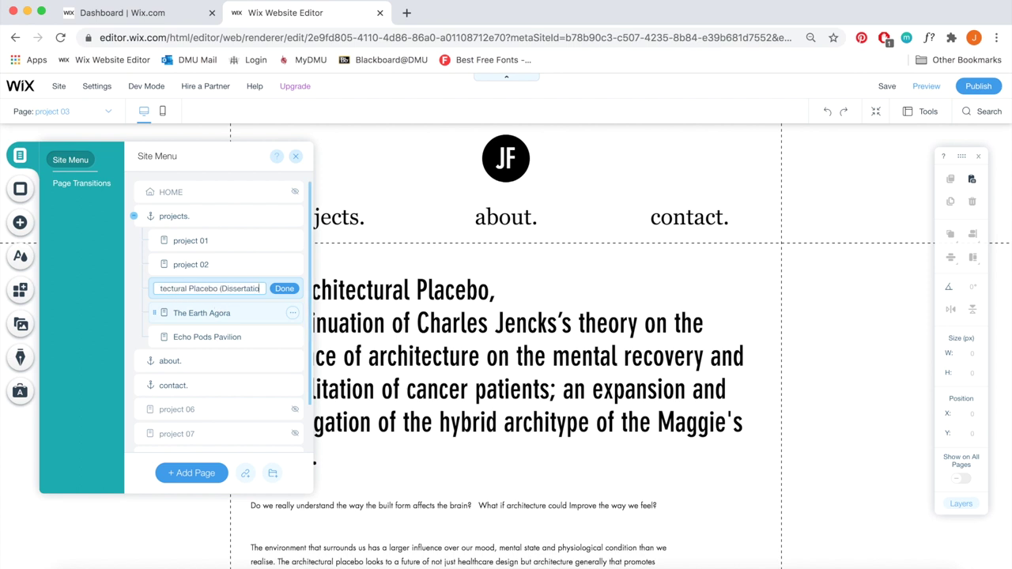
left_click(292, 265)
left_click(336, 321)
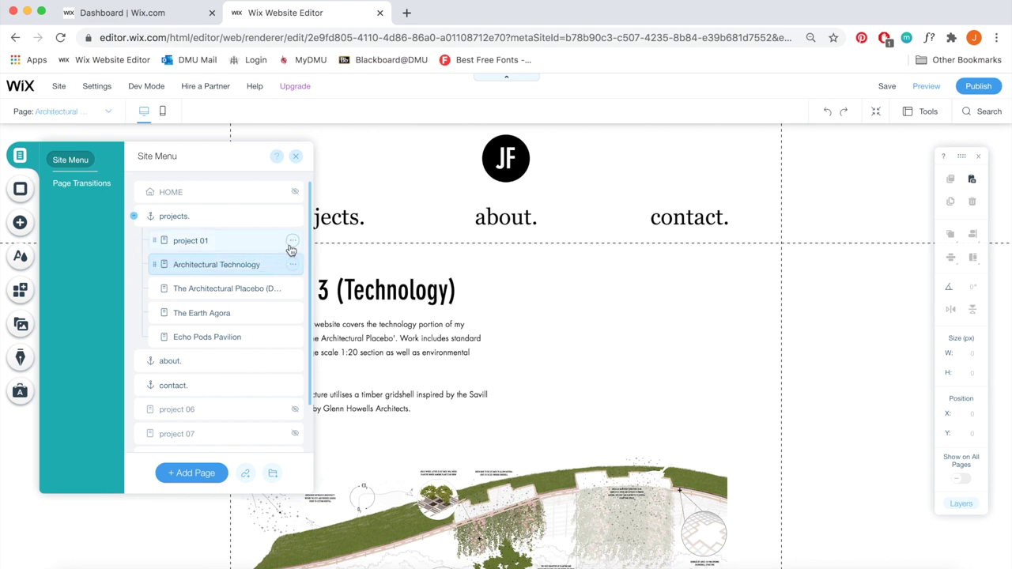
left_click(292, 241)
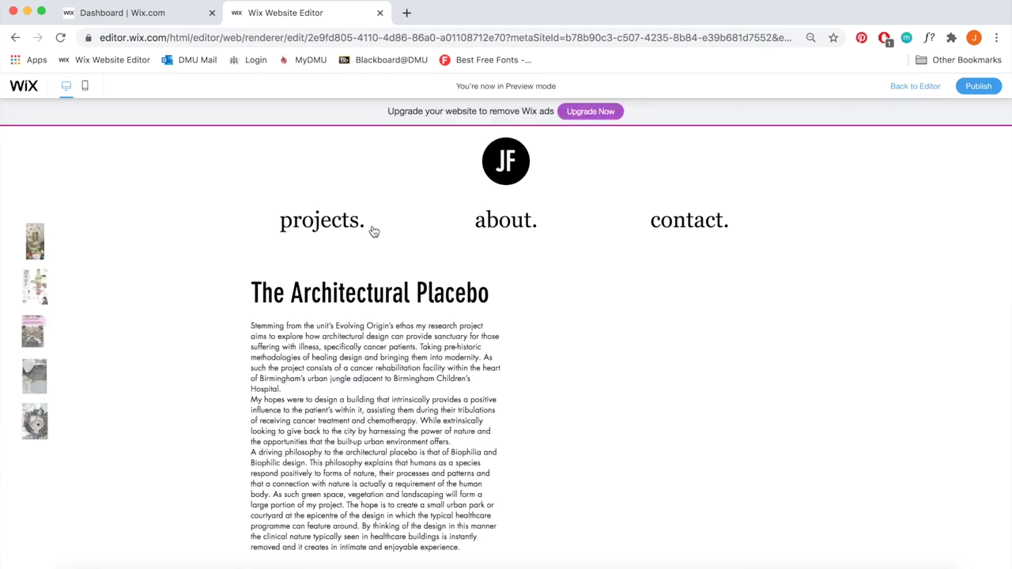
mouse_move(353, 232)
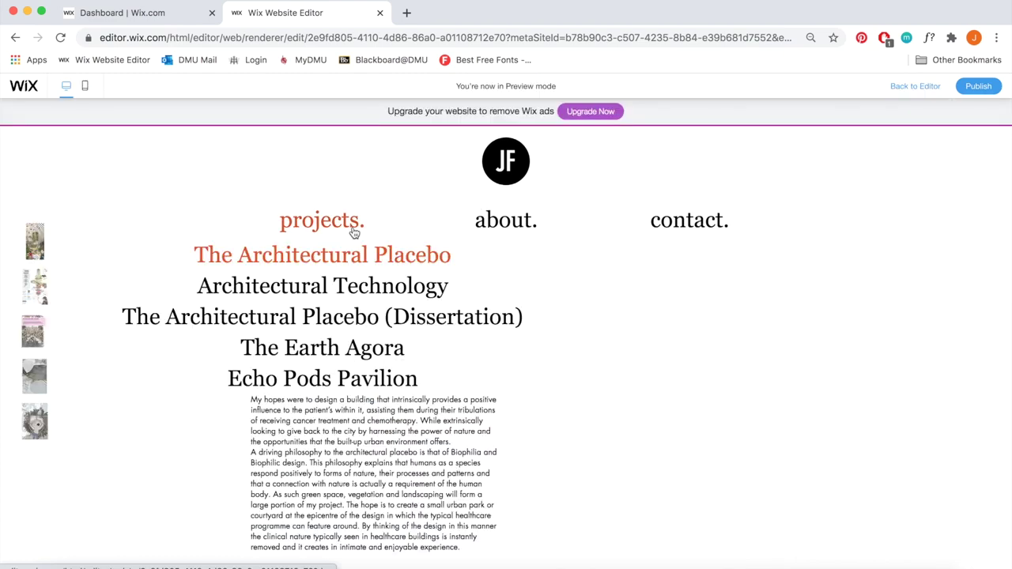
View The Earth Agora page in preview, then return to editing the HOME page's background.
left_click(339, 353)
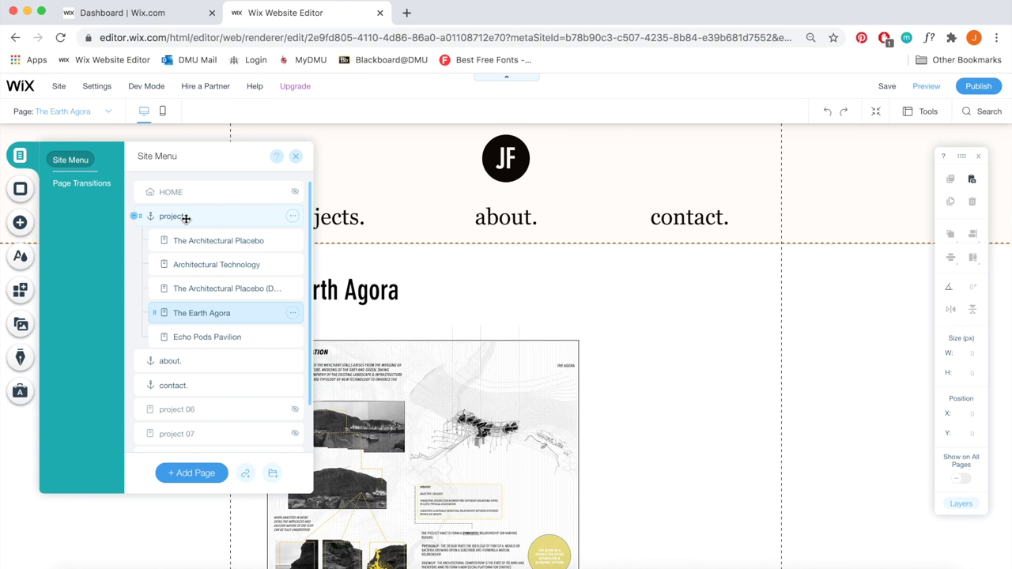
left_click(177, 194)
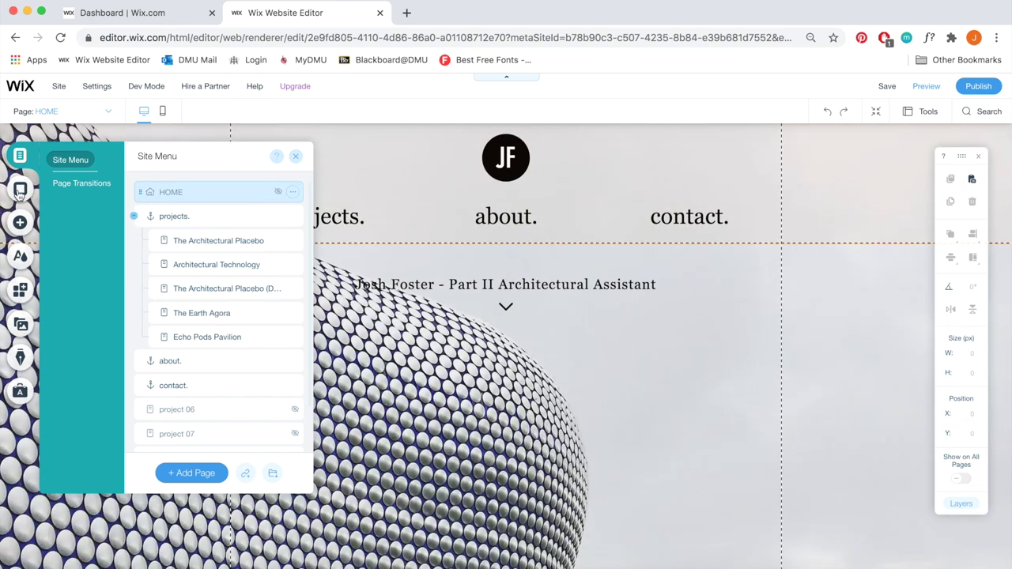
scroll(20, 192, "down", 5)
left_click(21, 189)
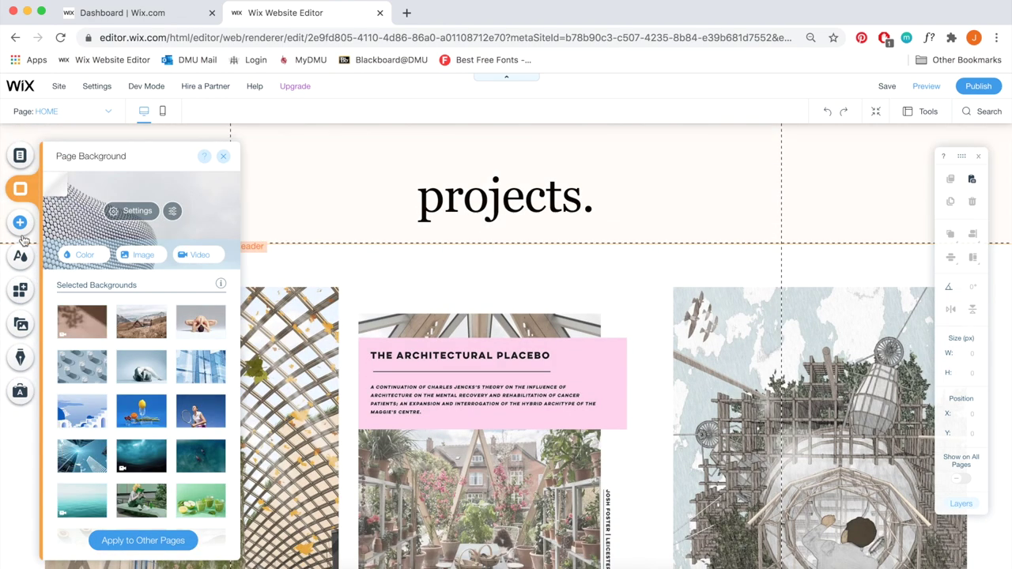
Apply the featured yellow, pink and dark red colour theme from the Theme Manager.
left_click(21, 257)
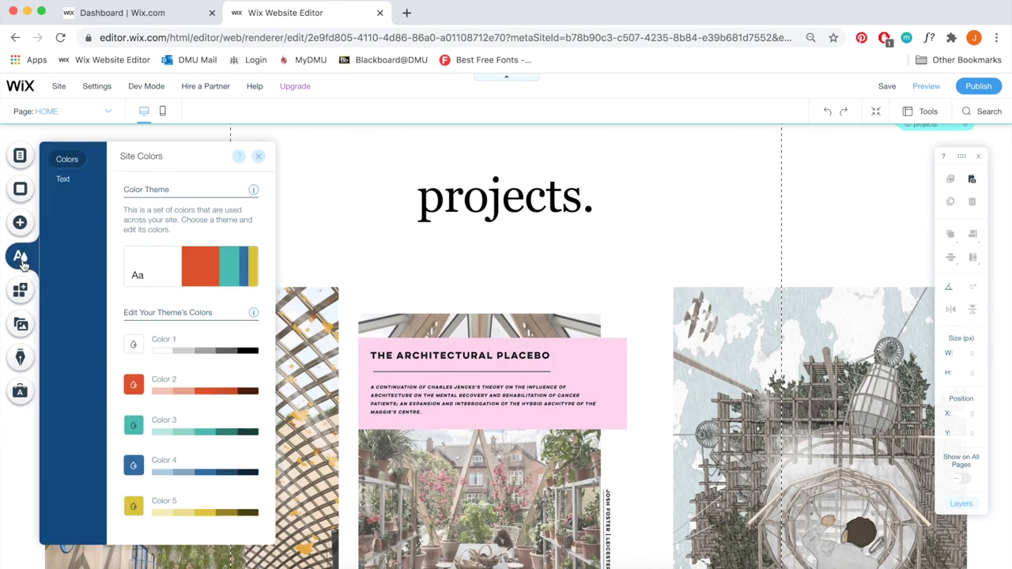
left_click(188, 273)
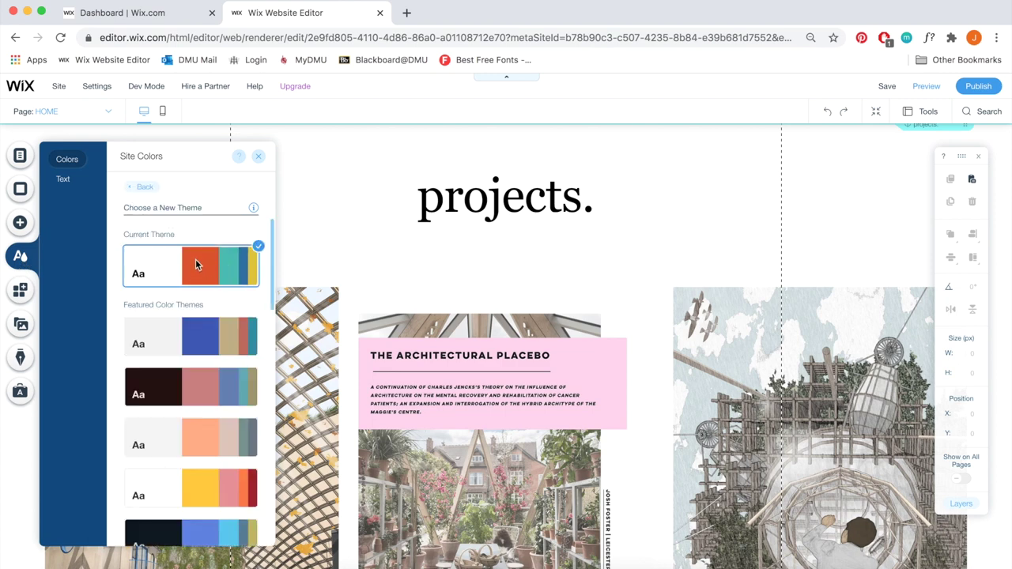
scroll(161, 270, "down", 1)
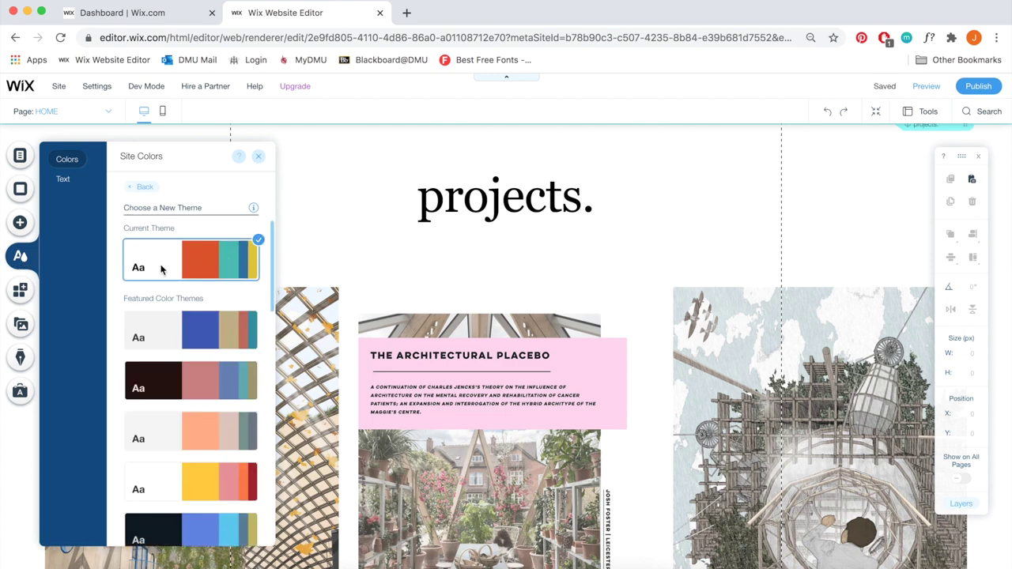
left_click(260, 161)
scroll(397, 312, "up", 6)
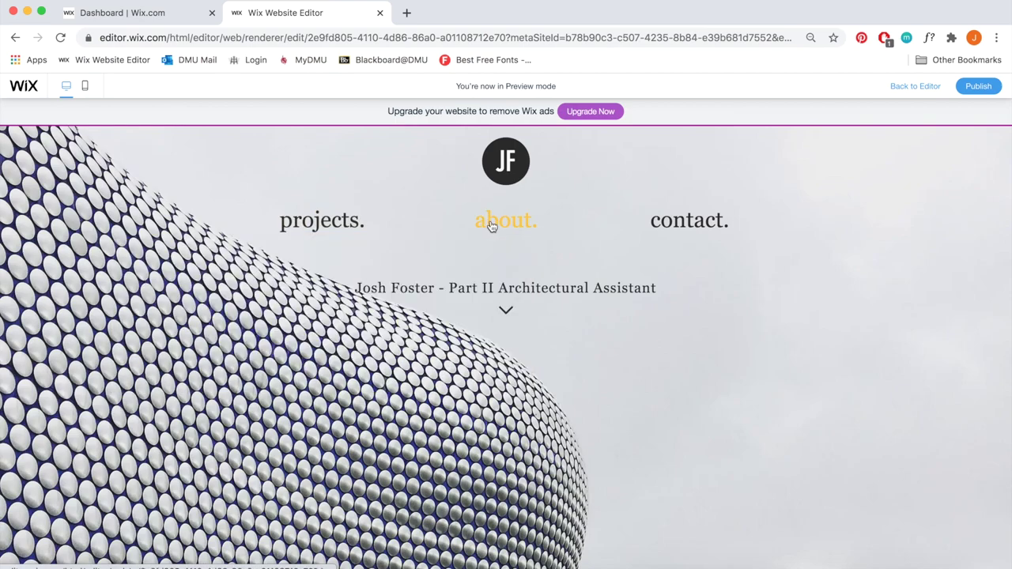
Jump to the about section in preview, scroll through the recoloured site, and return to the editor.
left_click(491, 226)
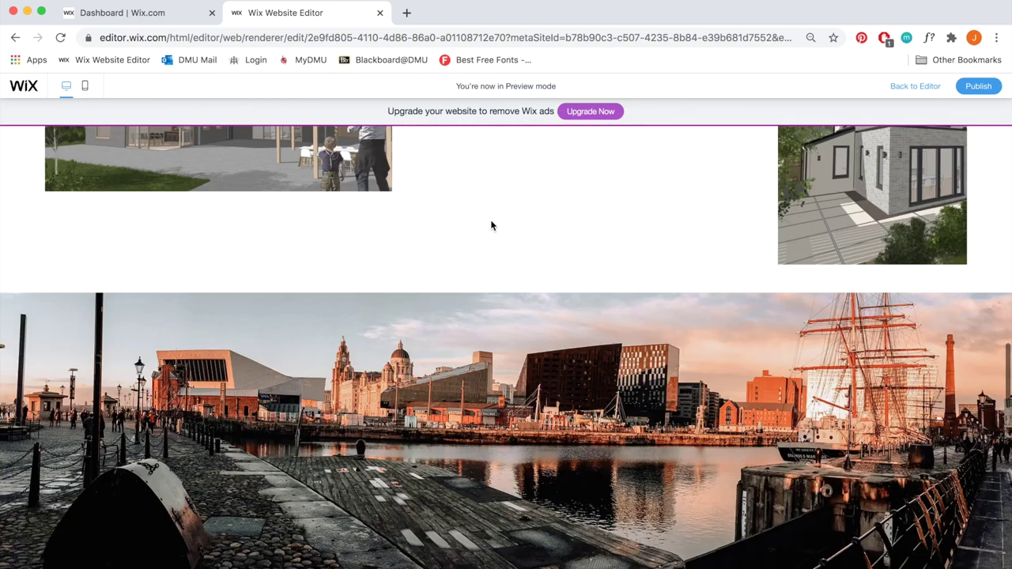
scroll(517, 356, "down", 10)
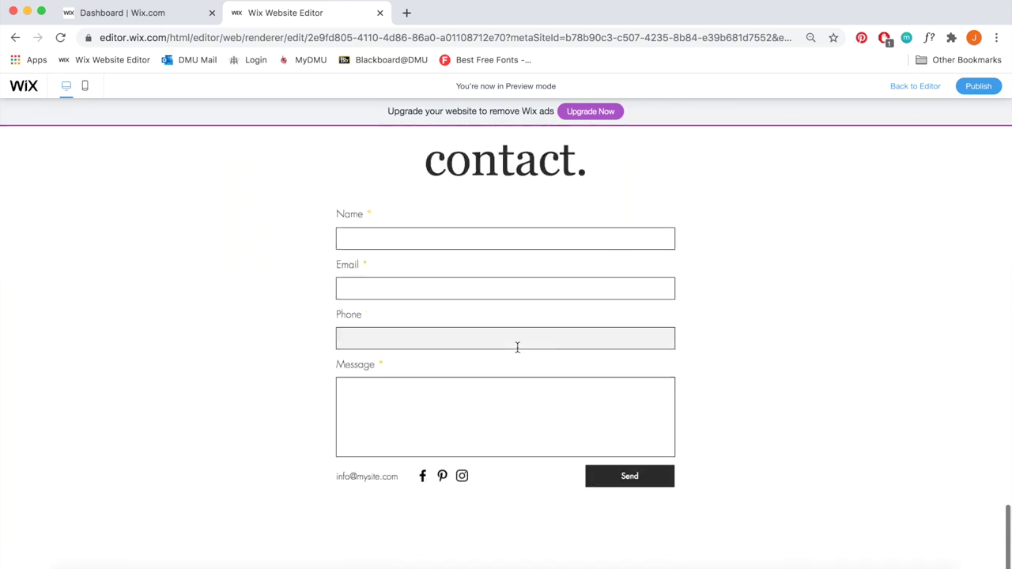
scroll(506, 387, "up", 12)
scroll(505, 395, "up", 5)
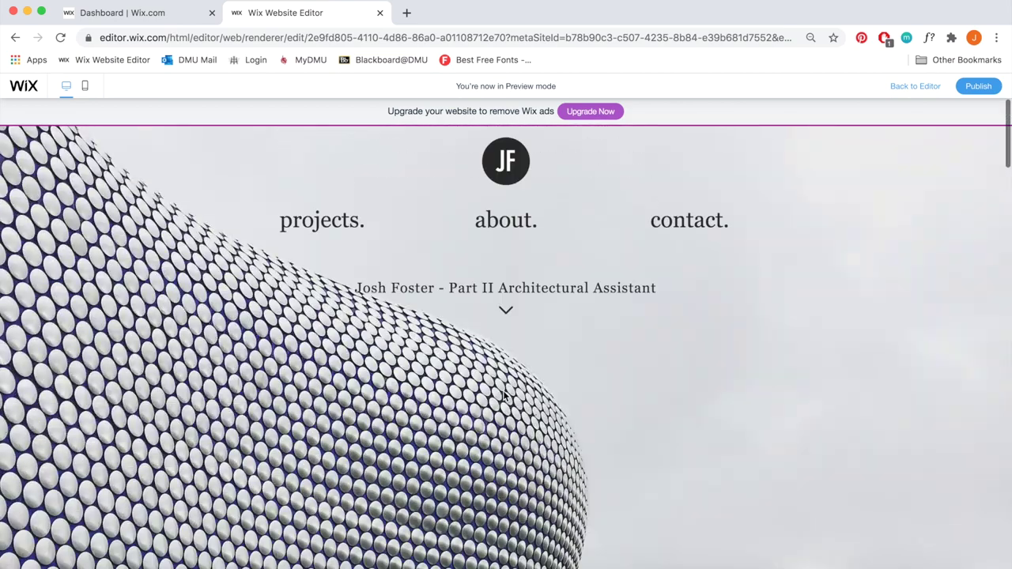
left_click(928, 87)
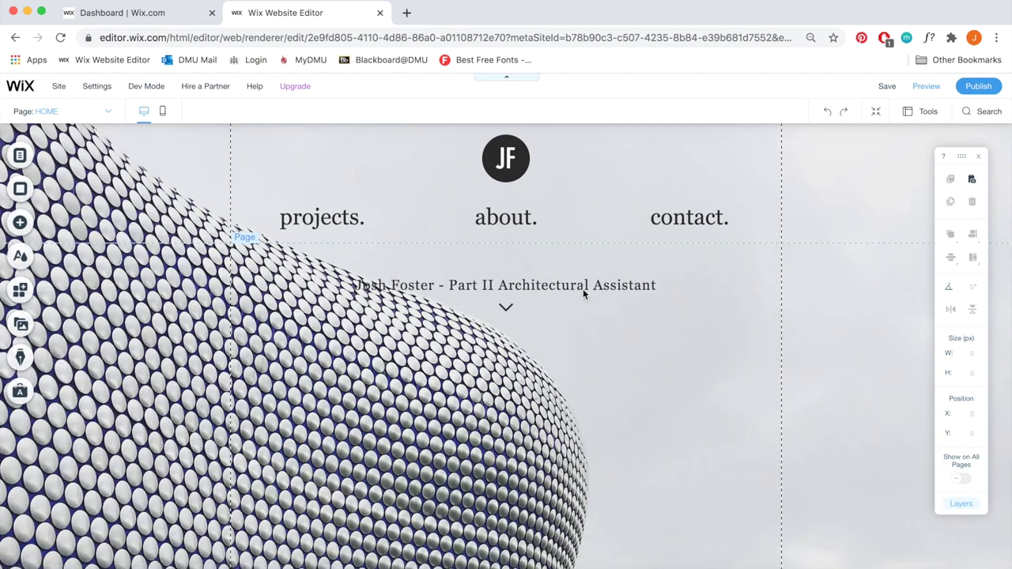
Select the homepage subtitle text, then select the homepage project gallery.
left_click(583, 288)
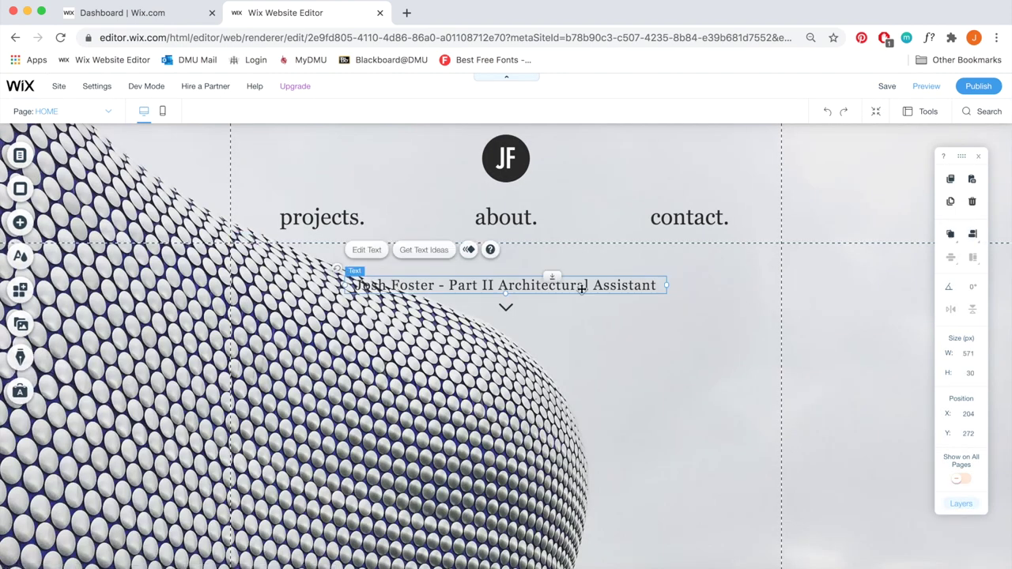
double_click(587, 285)
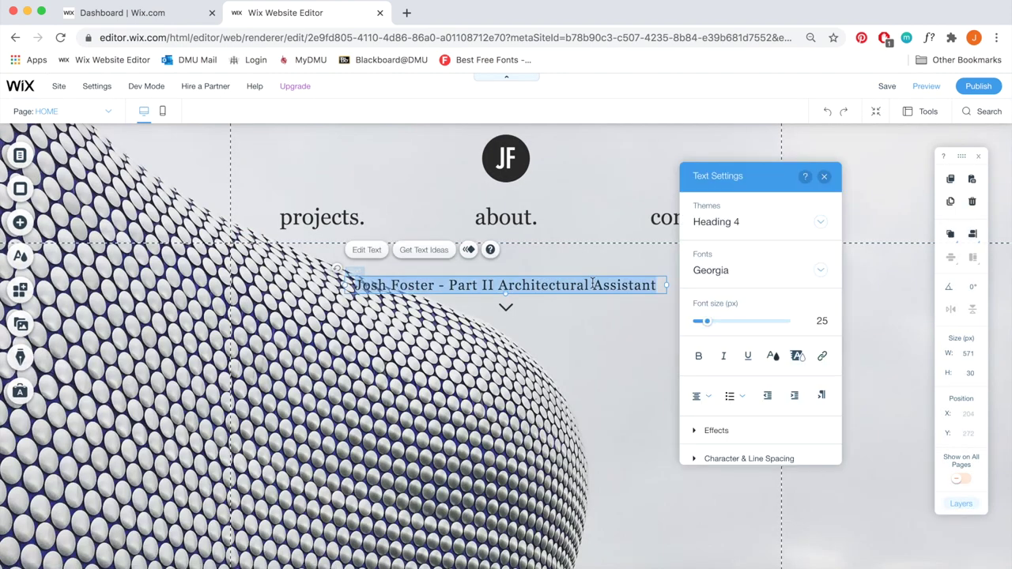
scroll(396, 369, "down", 10)
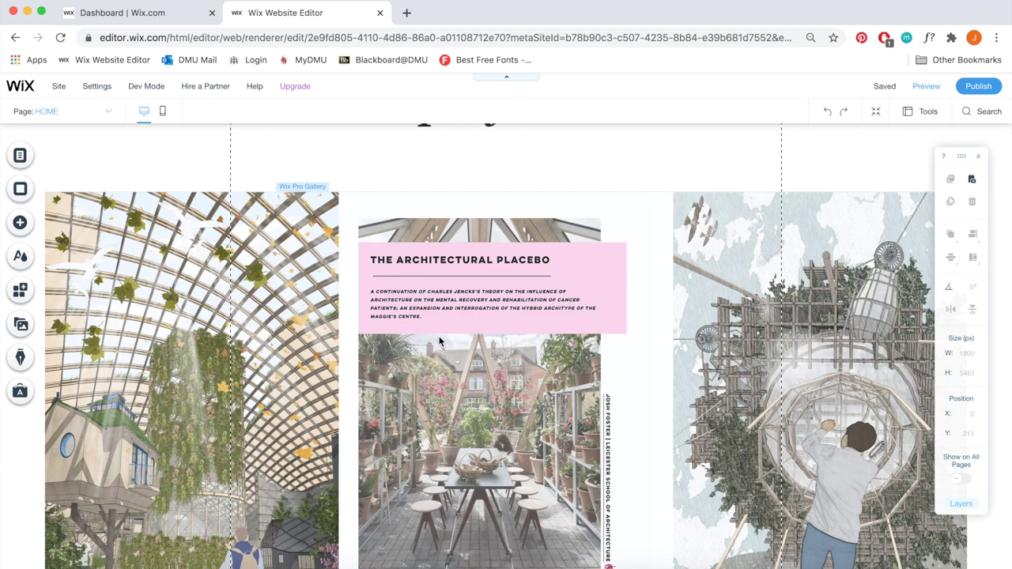
left_click(440, 342)
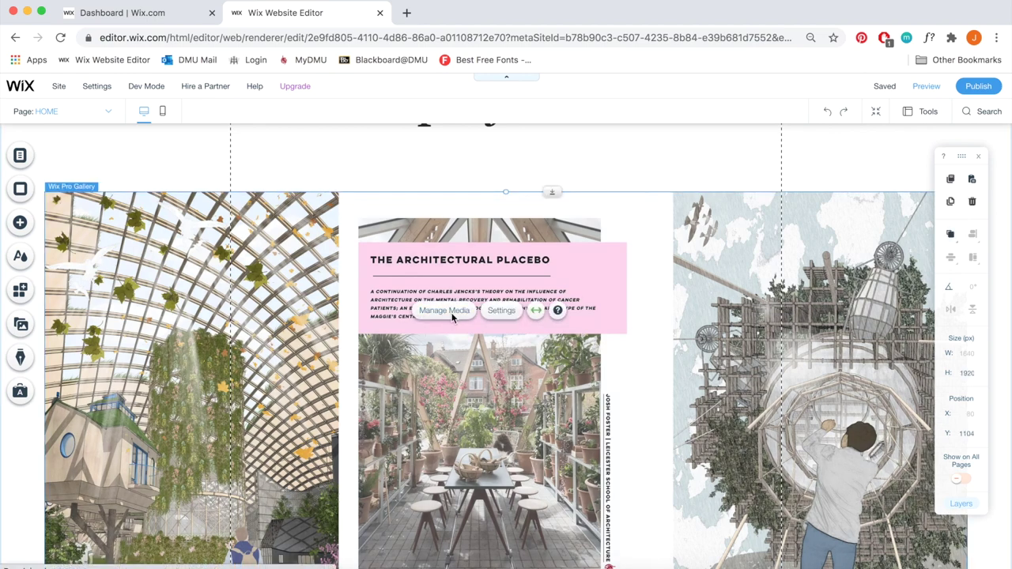
In the gallery organiser, link the first image to The Architectural Placebo page.
left_click(445, 310)
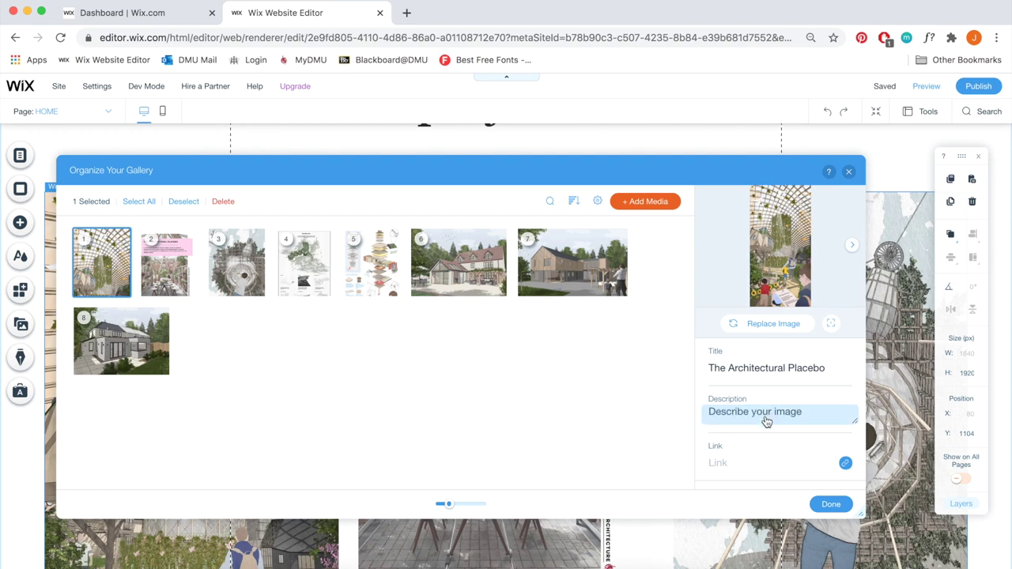
left_click(845, 464)
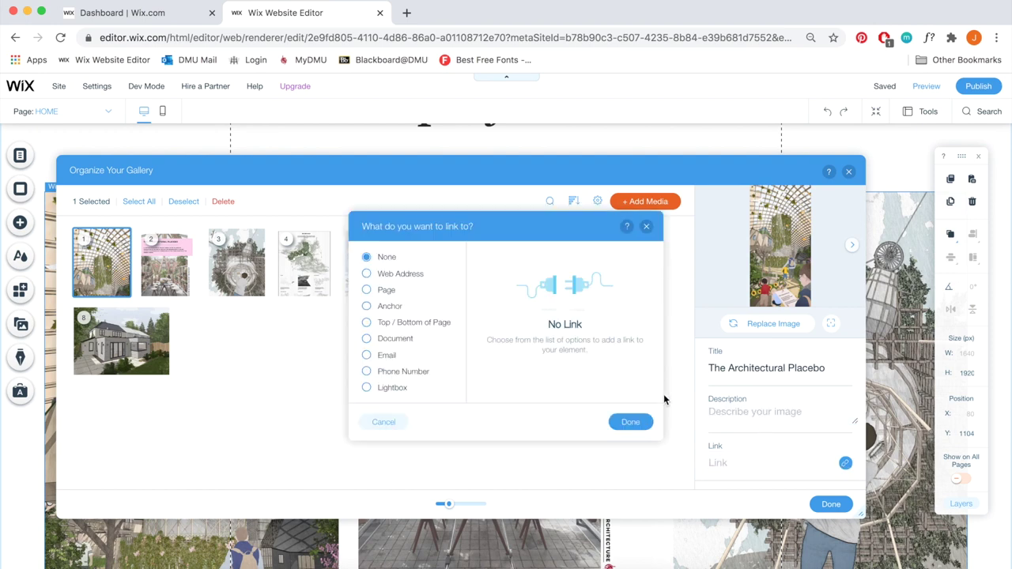
left_click(389, 290)
left_click(534, 269)
left_click(532, 320)
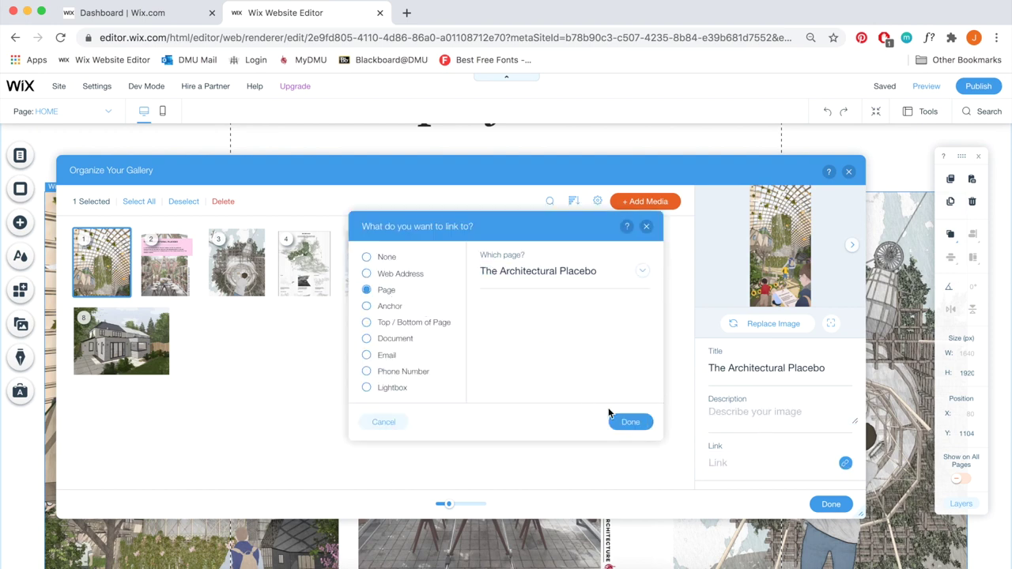
left_click(623, 422)
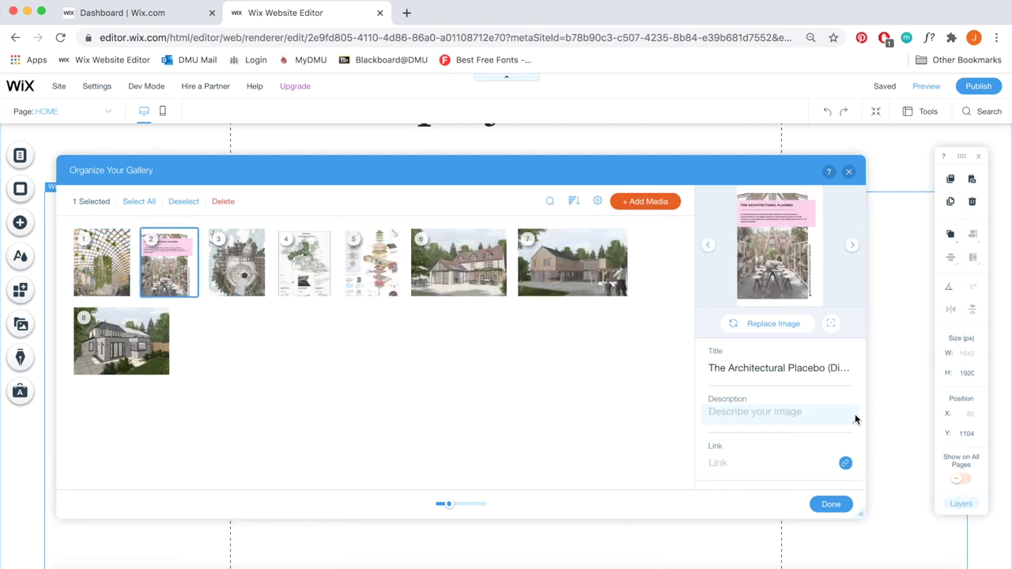
Link the second gallery image to The Architectural Placebo (Dissertation) page.
left_click(846, 464)
left_click(389, 291)
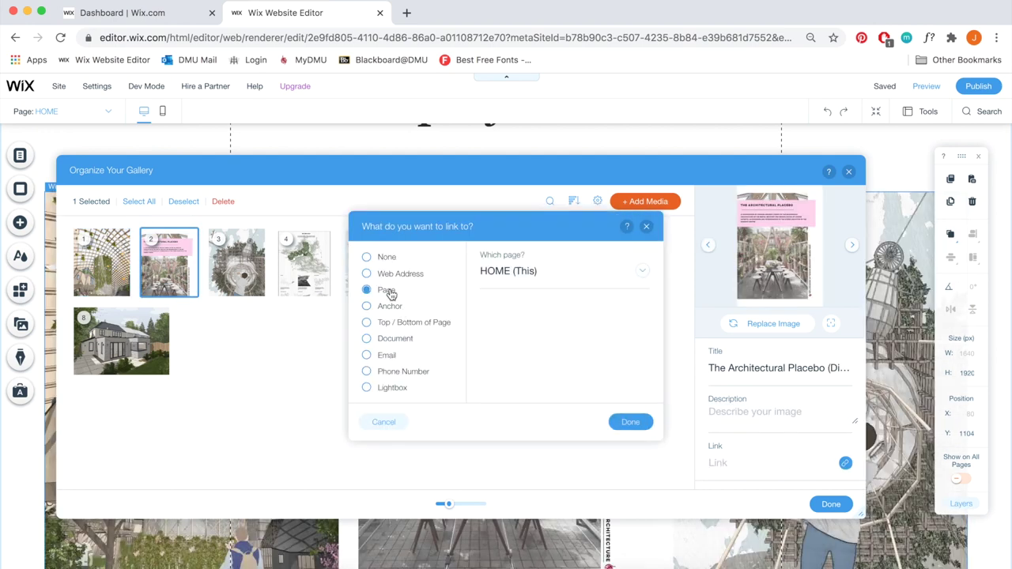
left_click(521, 272)
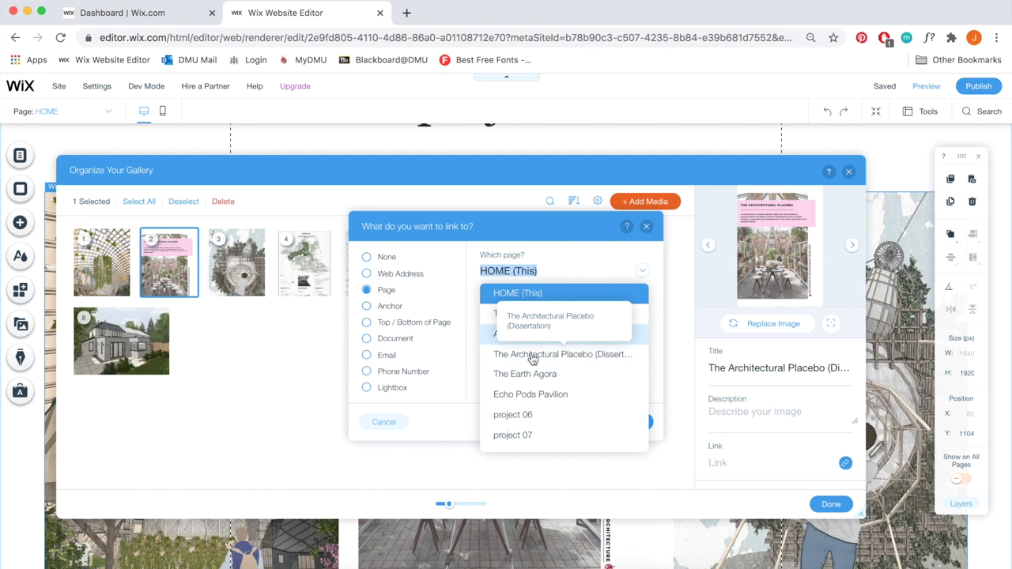
left_click(529, 354)
left_click(623, 422)
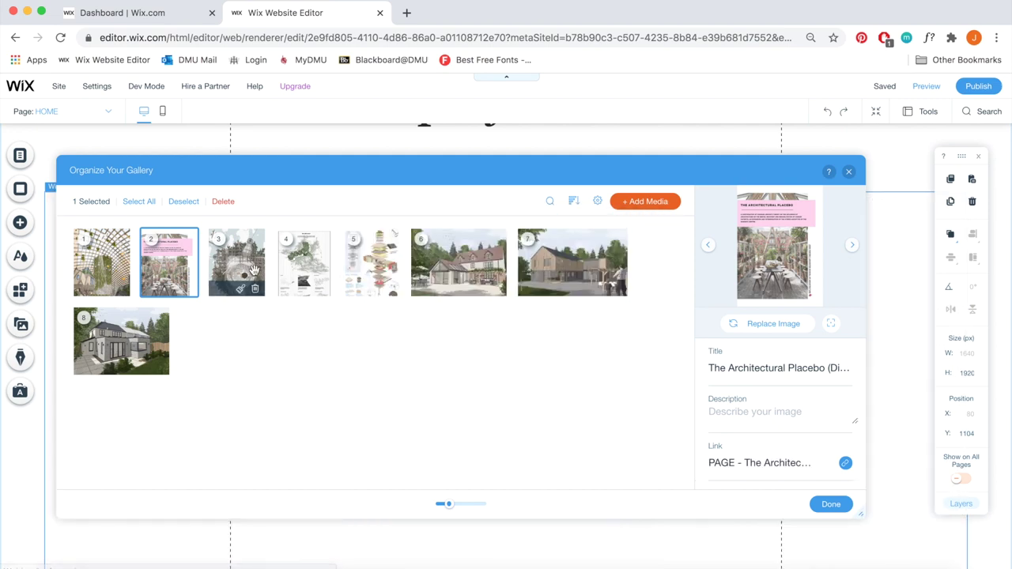
Link the third image, Echo Pods Pavilion, to the Echo Pods Pavilion page.
left_click(245, 265)
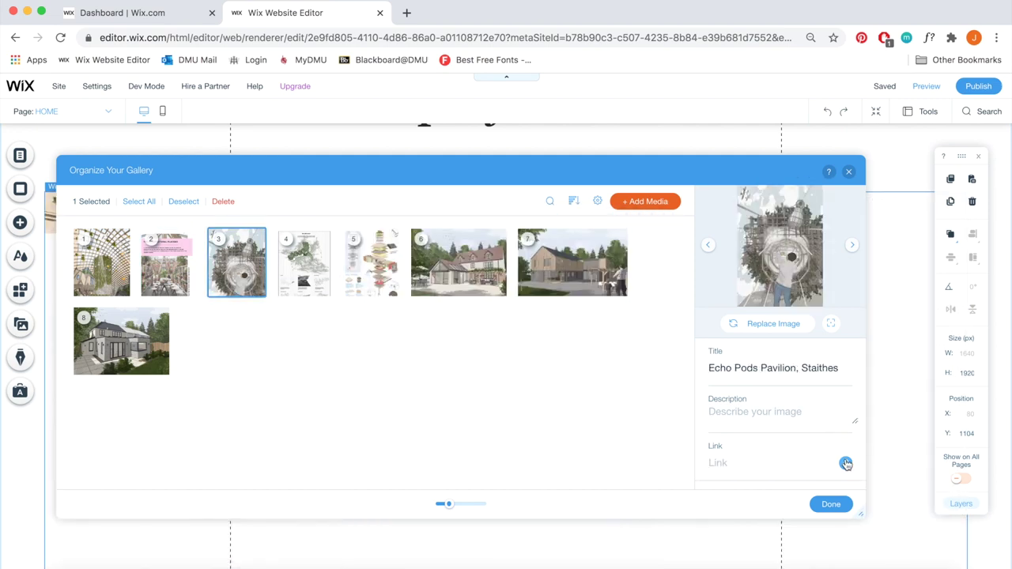
left_click(846, 464)
left_click(397, 278)
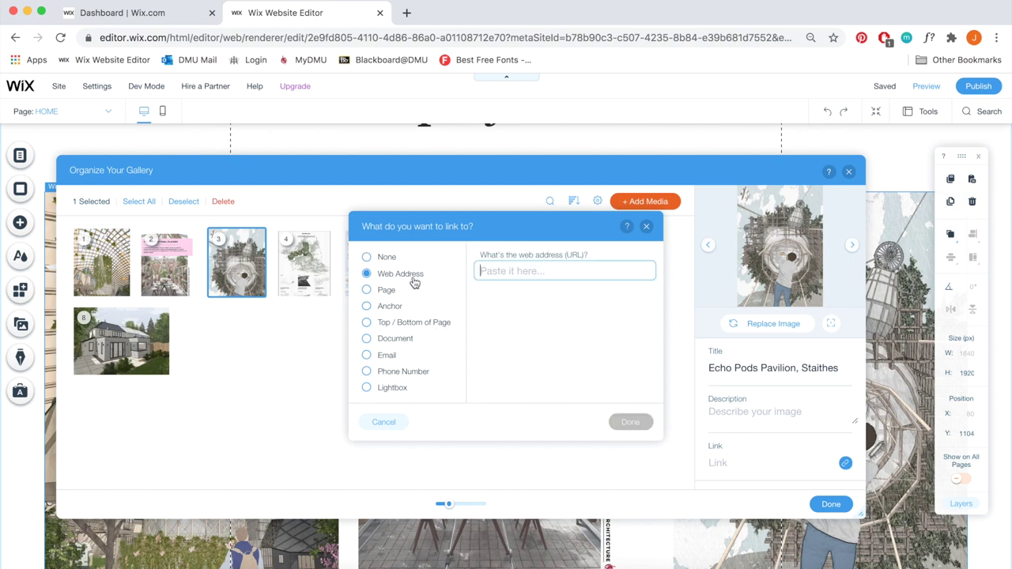
left_click(391, 296)
left_click(518, 272)
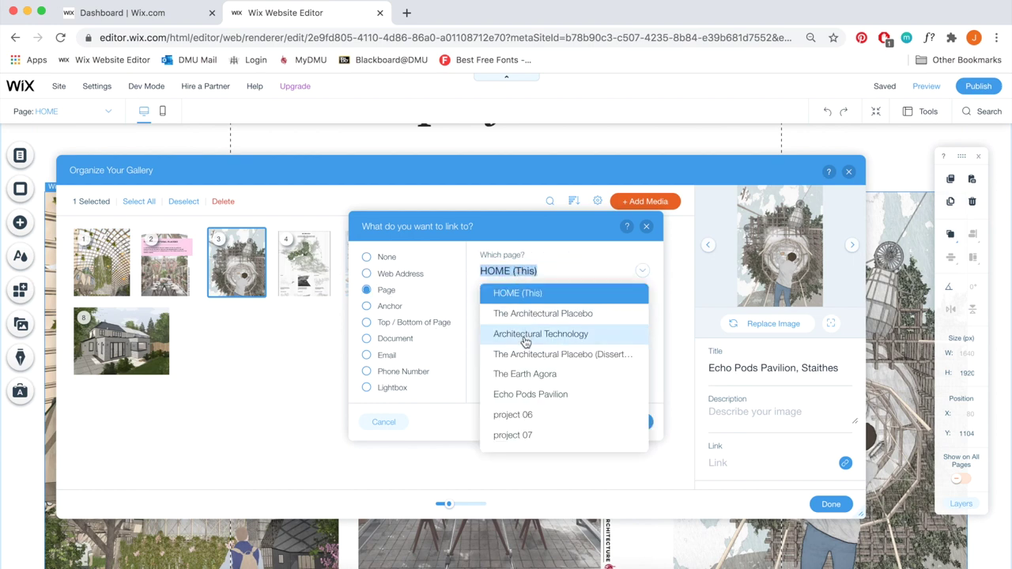
left_click(525, 394)
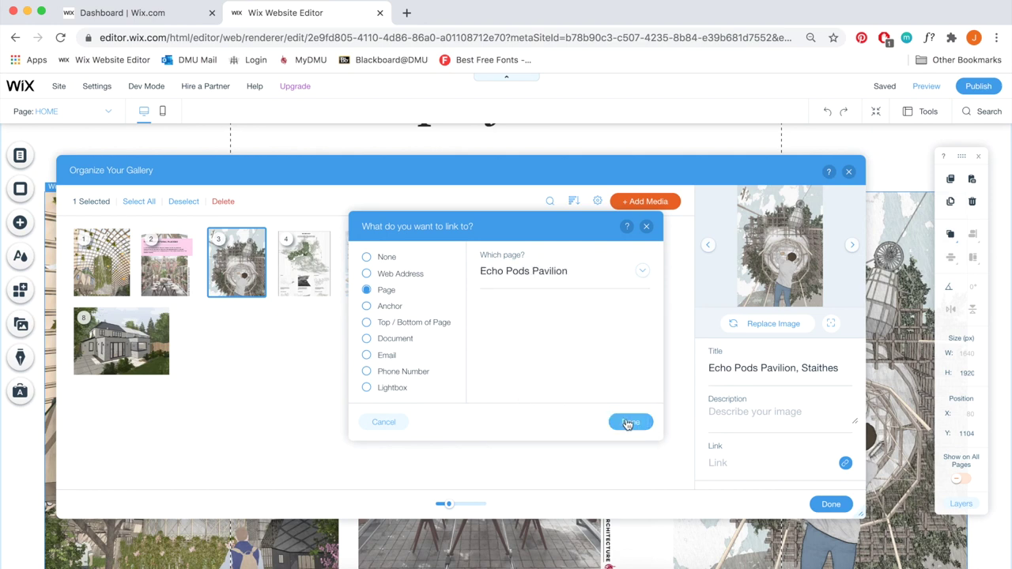
left_click(628, 423)
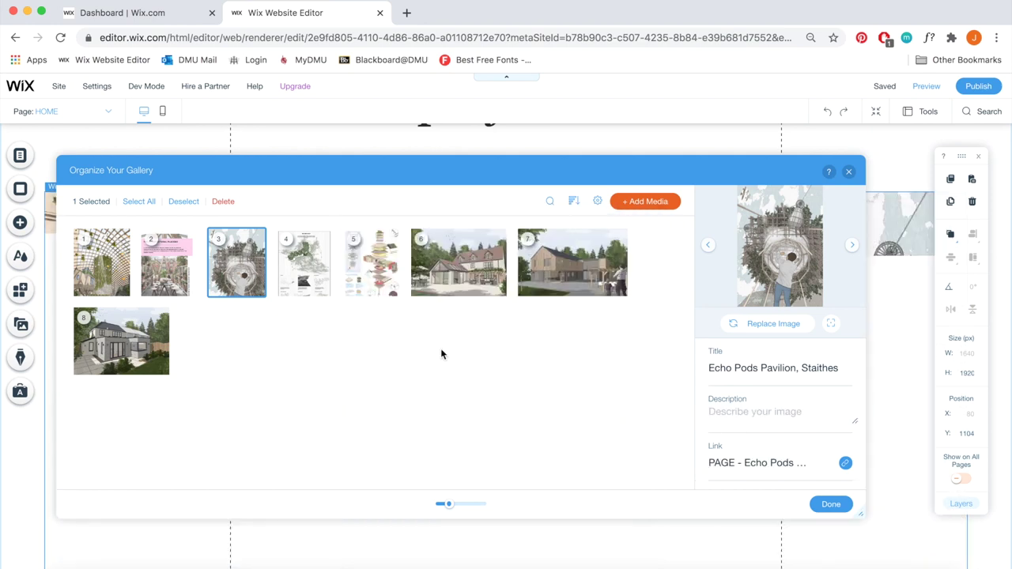
Link the fourth image to The Earth Agora page.
left_click(310, 271)
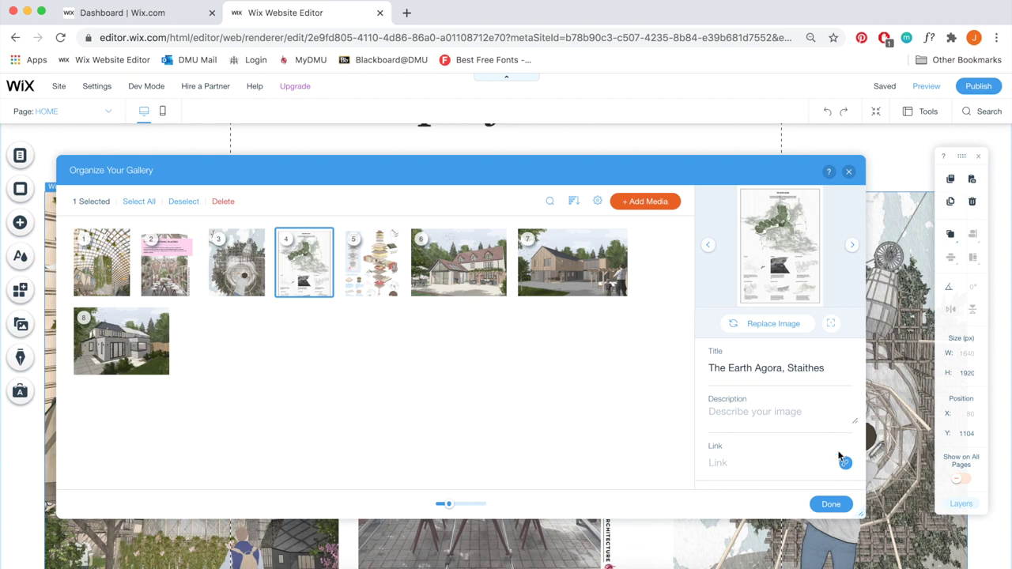
left_click(815, 466)
left_click(368, 274)
left_click(368, 290)
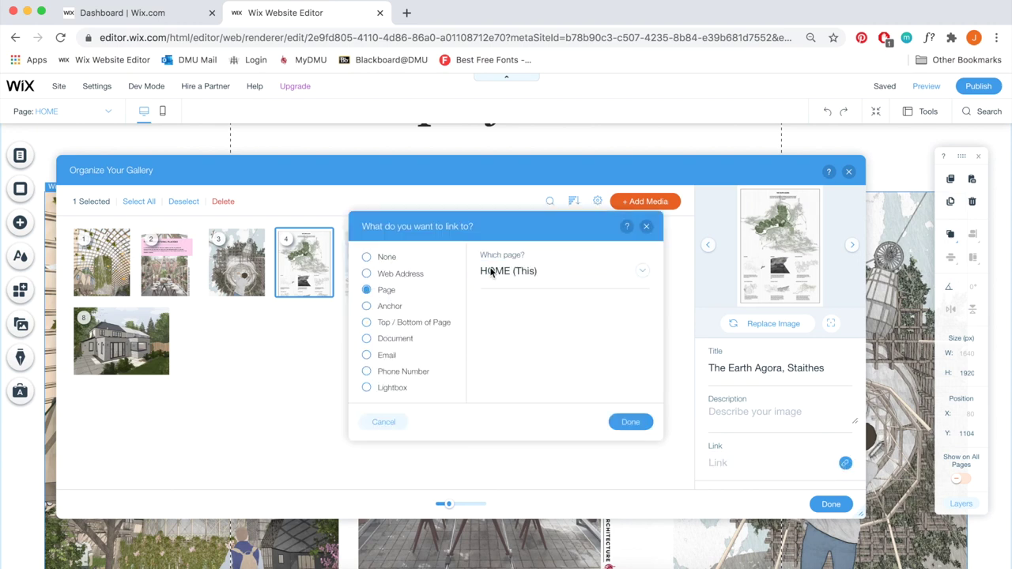
left_click(540, 271)
left_click(521, 376)
left_click(617, 422)
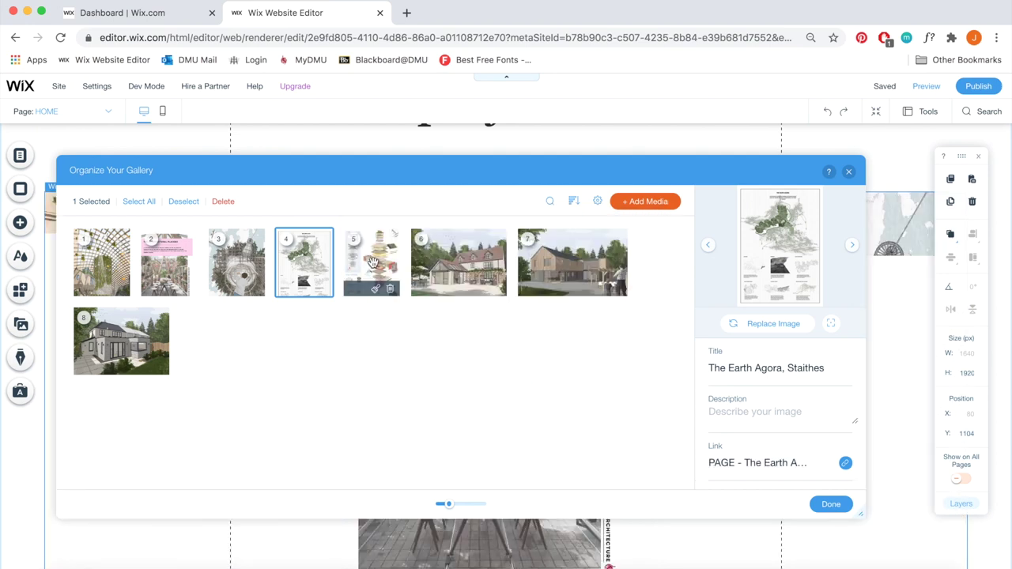
Link the fifth image to the Architectural Technology page and finish organizing the gallery.
left_click(373, 263)
left_click(845, 463)
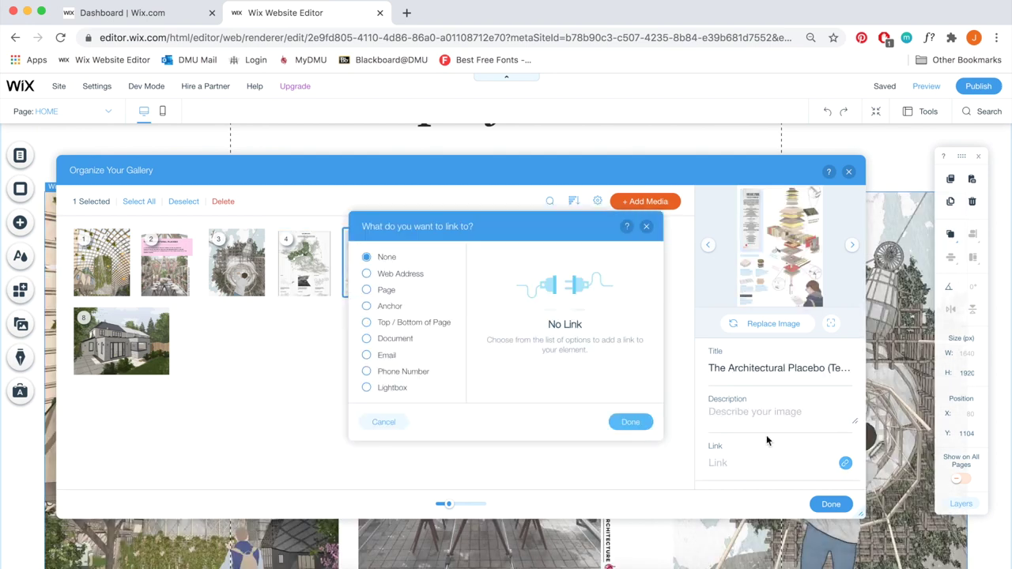
left_click(367, 291)
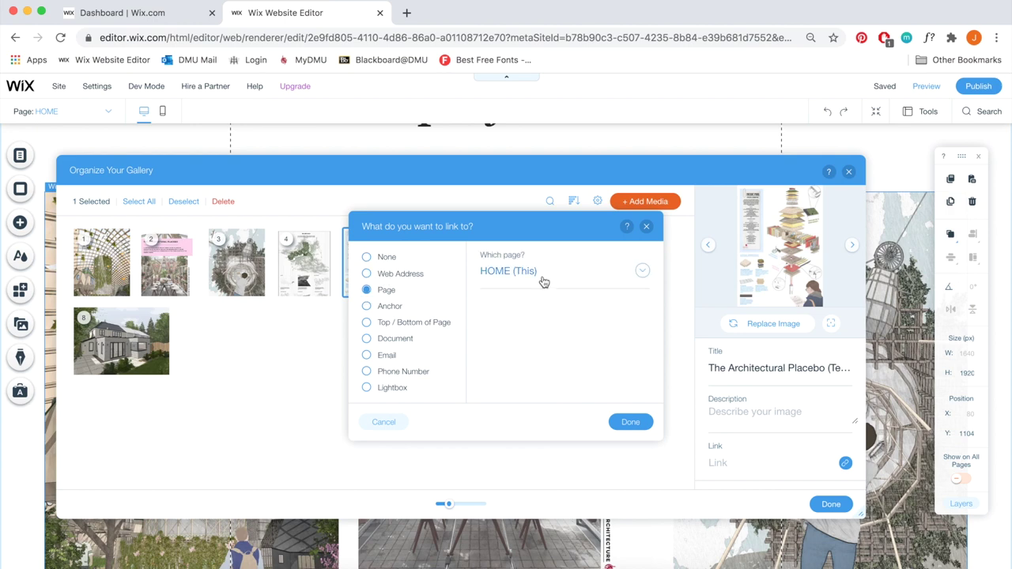
left_click(537, 273)
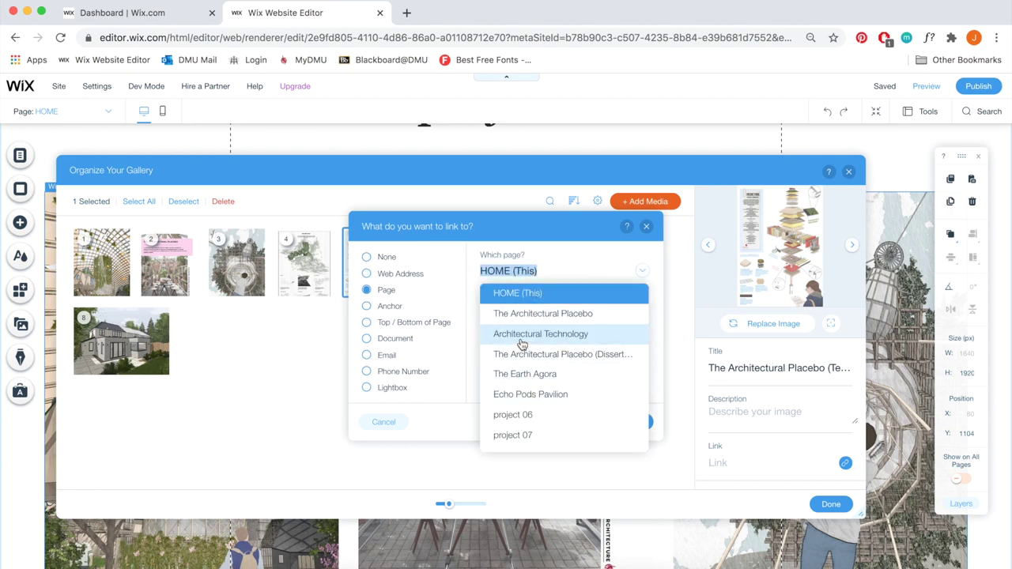
left_click(521, 335)
left_click(630, 422)
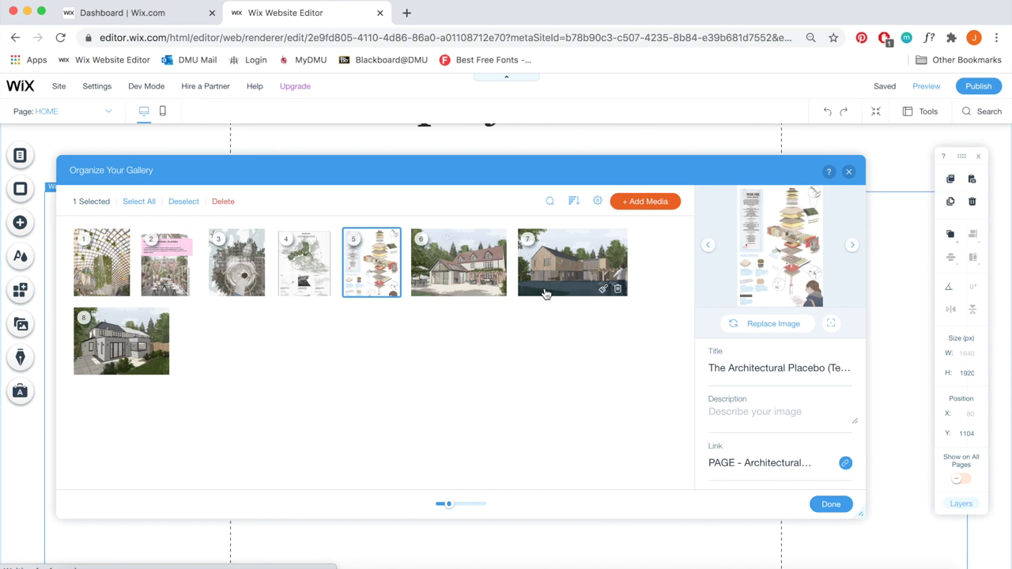
left_click(830, 503)
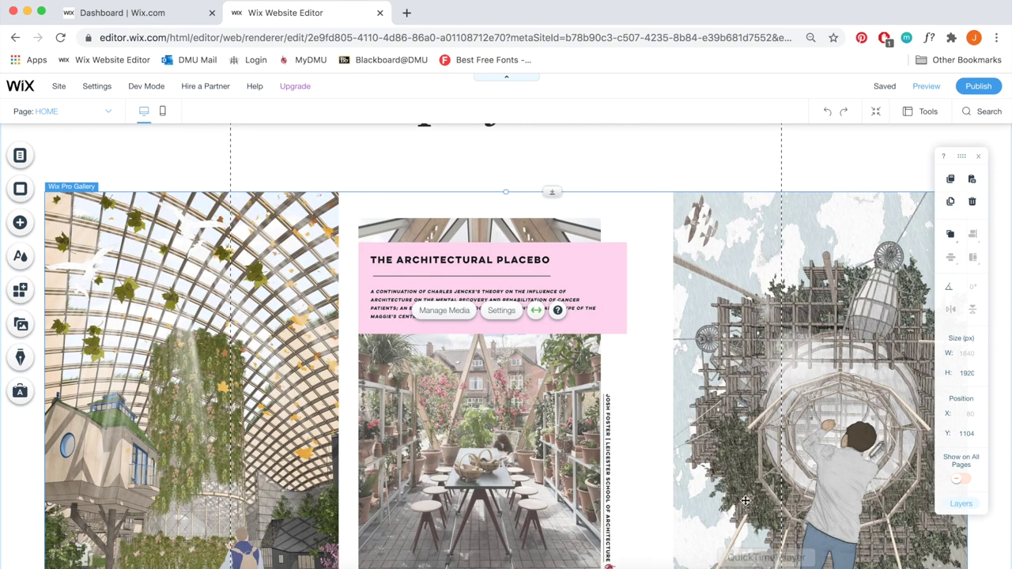
Preview the site, check The Architectural Placebo gallery link, then return to the editor.
scroll(745, 501, "up", 3)
scroll(744, 501, "up", 5)
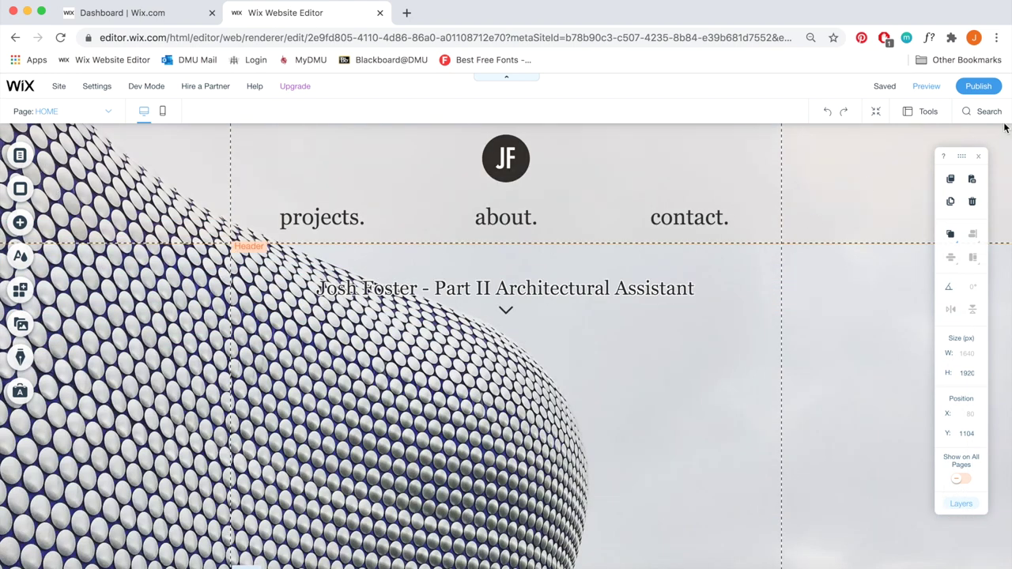
left_click(930, 86)
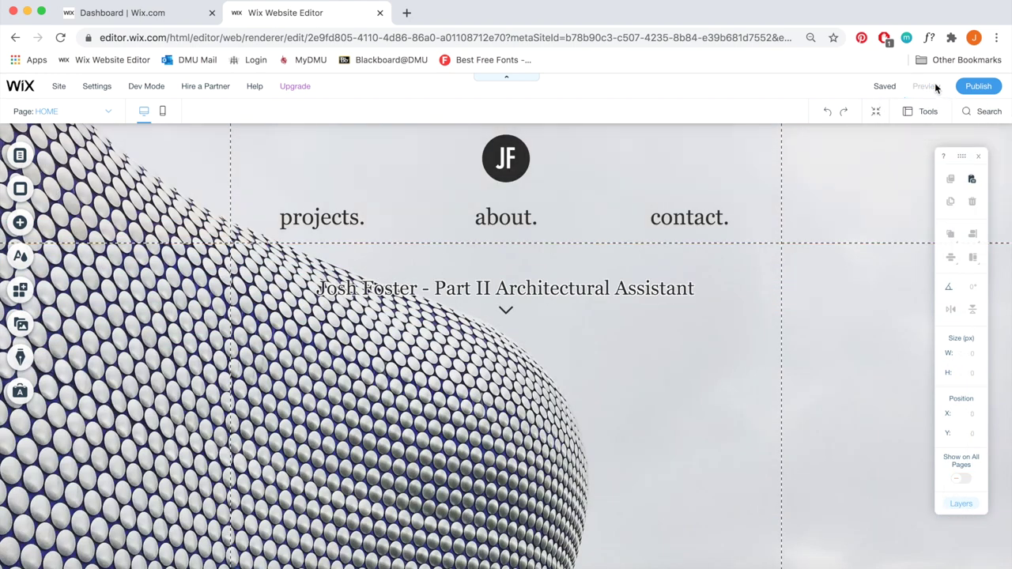
scroll(655, 356, "down", 10)
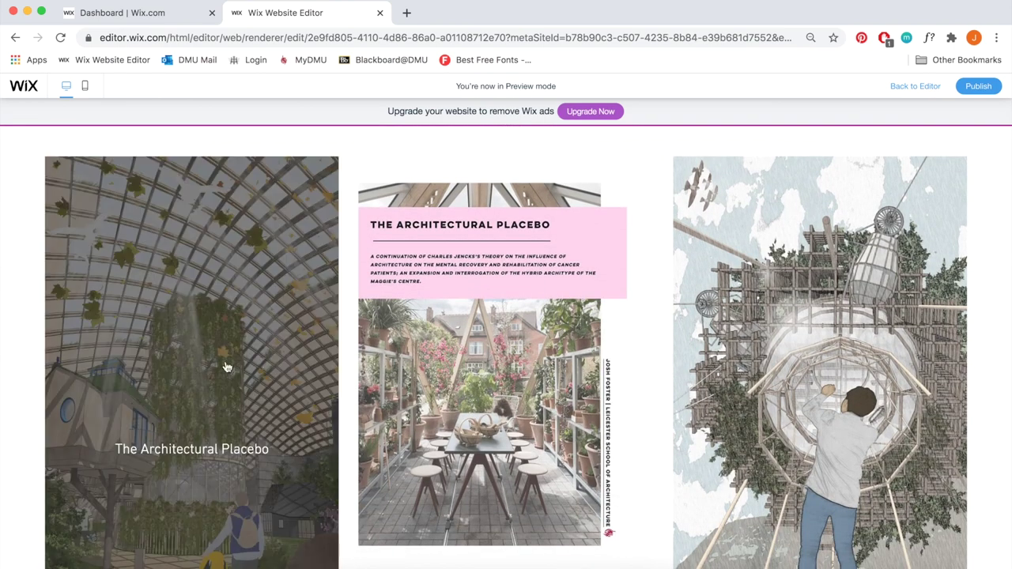
left_click(226, 367)
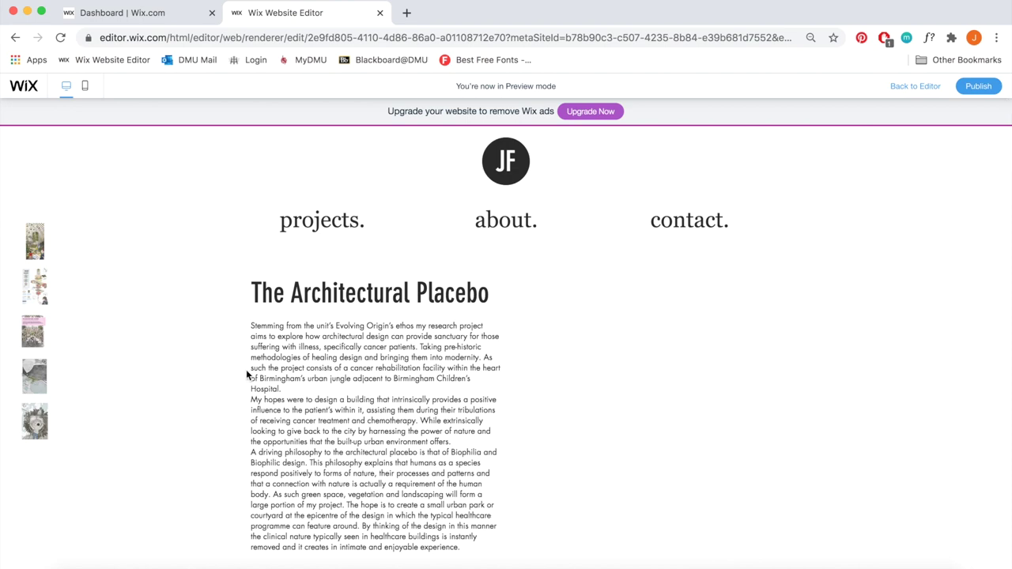
scroll(561, 437, "down", 3)
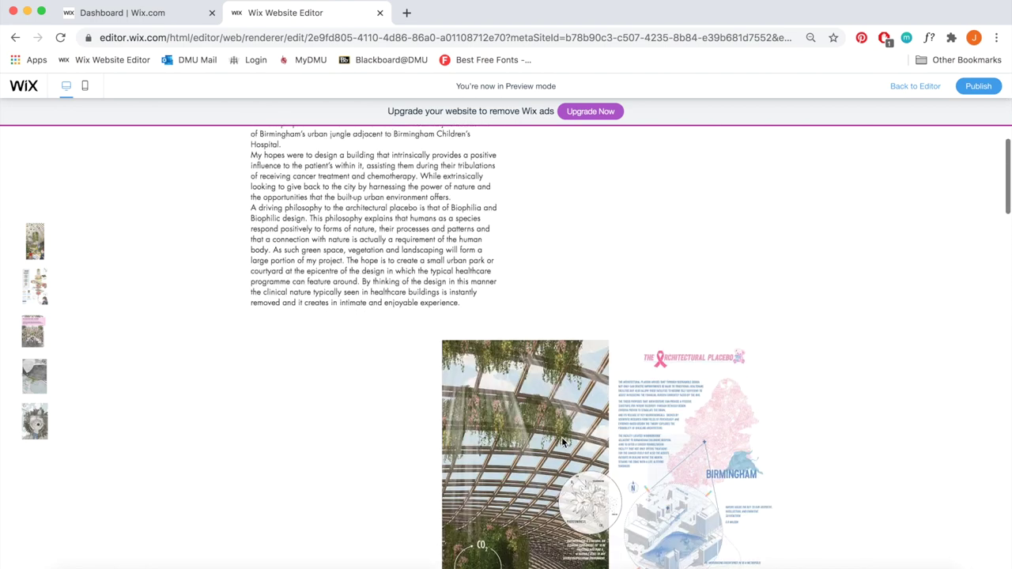
scroll(562, 436, "down", 15)
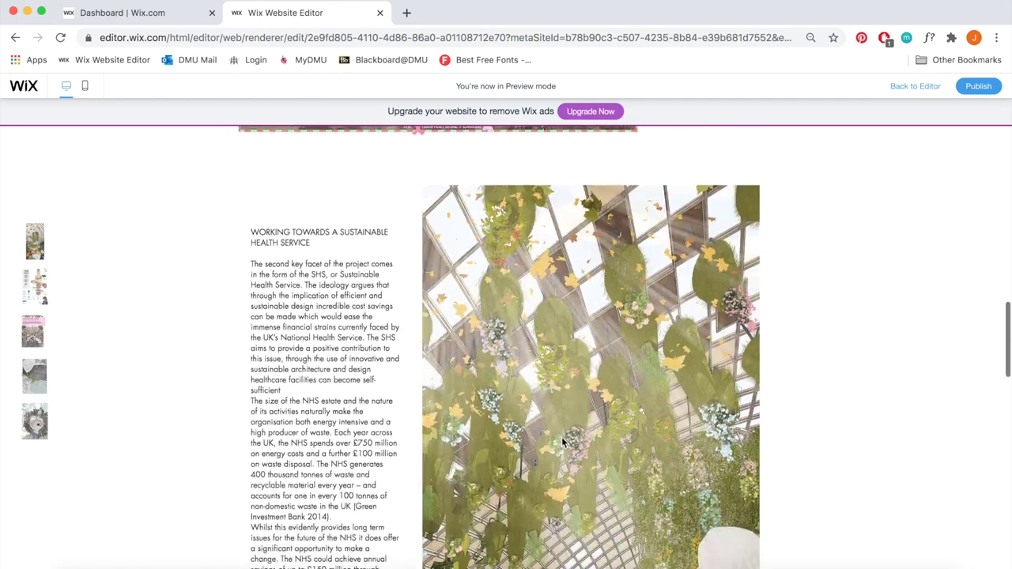
scroll(562, 441, "down", 15)
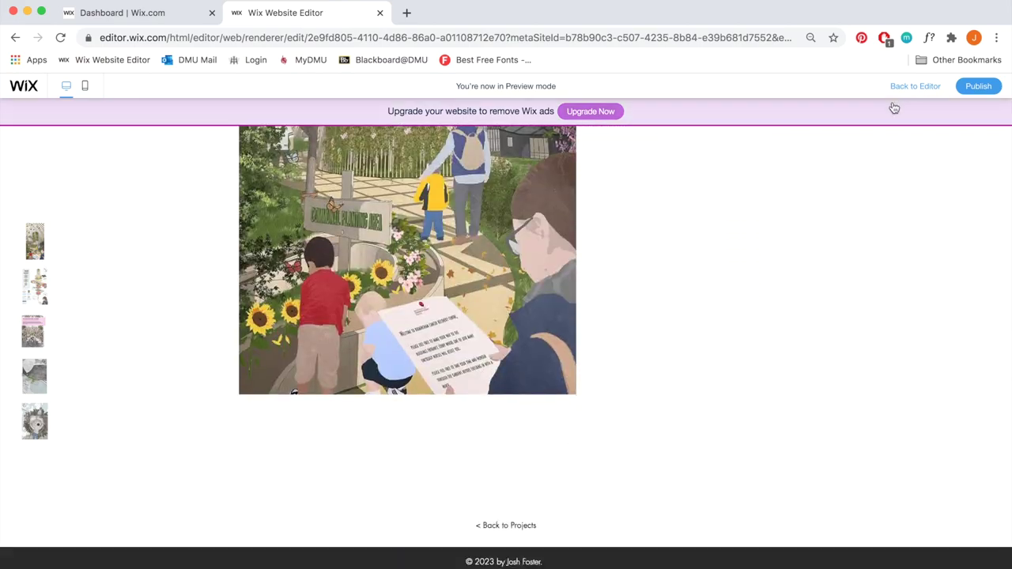
left_click(517, 528)
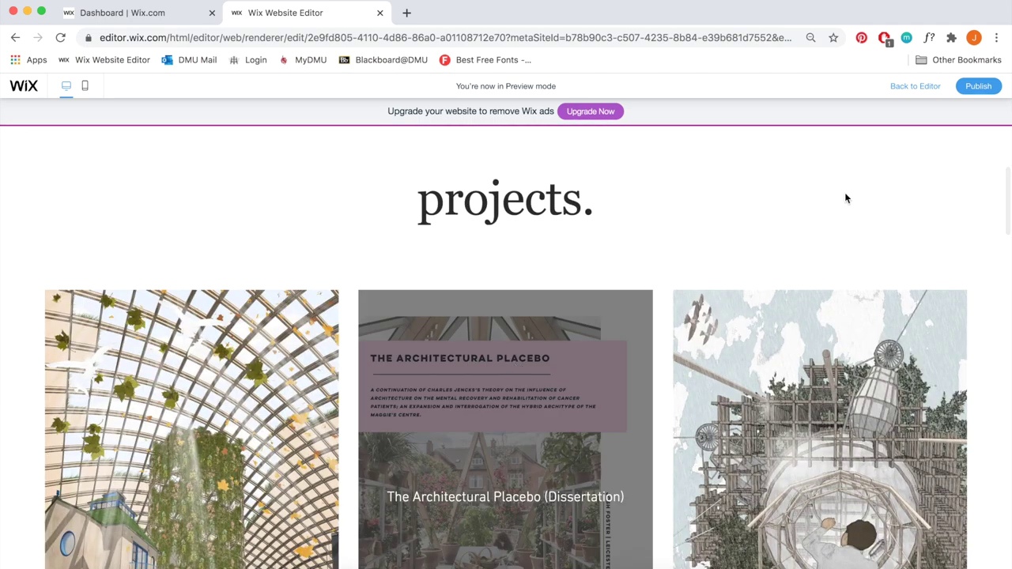
left_click(915, 87)
On the project 06 page, retitle it 'Glazed Single Storey Extension' and clear the details paragraph.
left_click(176, 409)
left_click(300, 291)
double_click(301, 290)
type("Glazed S")
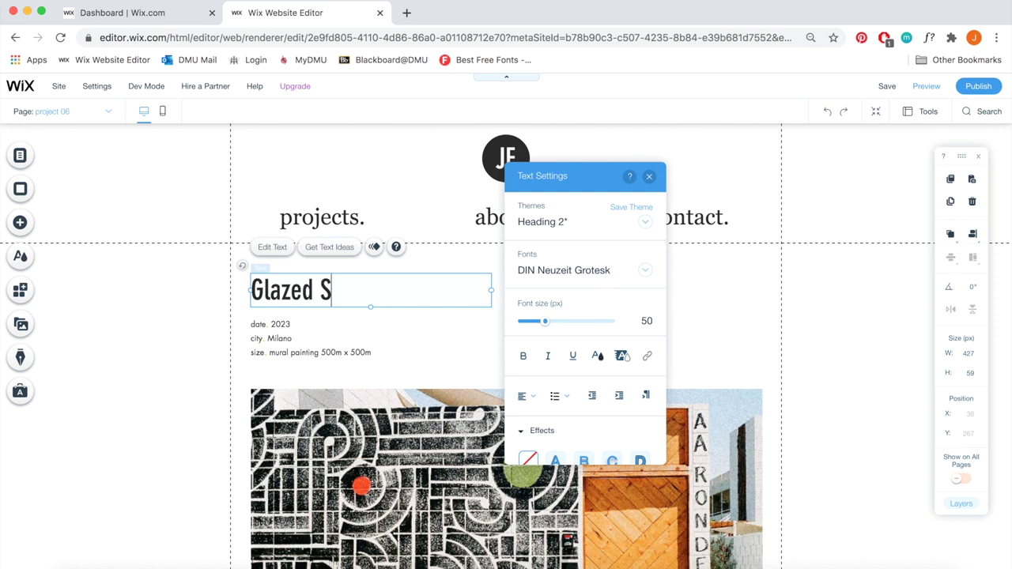
type("ingle Storey Extension")
left_click(316, 357)
key("ctrl+a")
type("C")
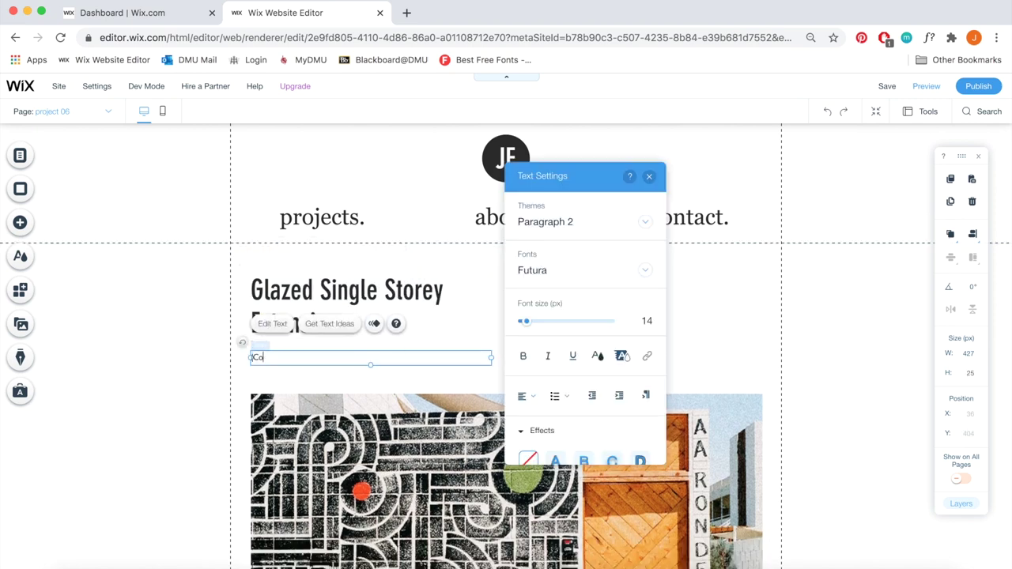
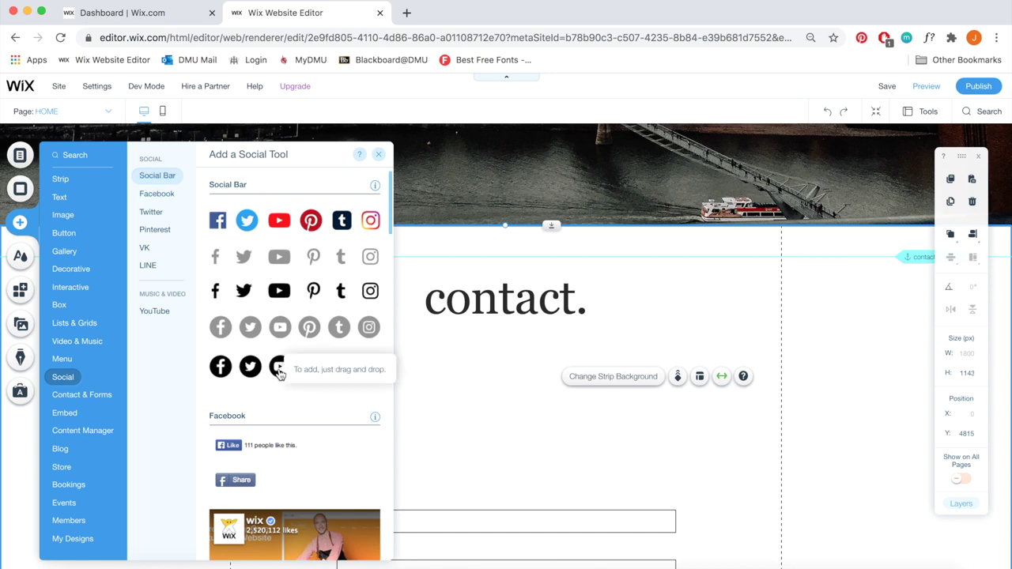
Place a black six-icon Social Bar under the contact heading and open Set Social Links.
left_click_drag(261, 370, 481, 386)
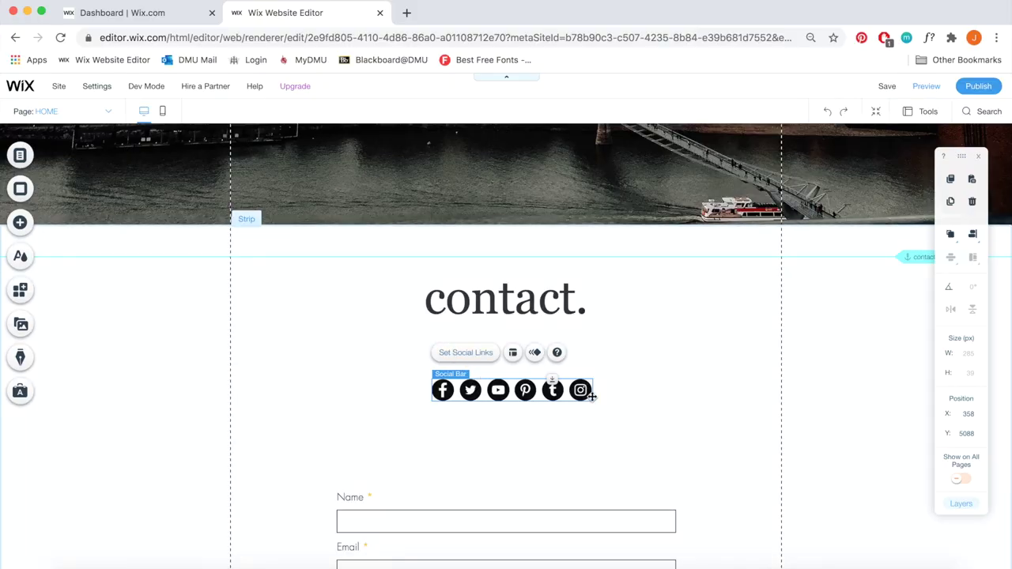
left_click_drag(580, 395, 576, 393)
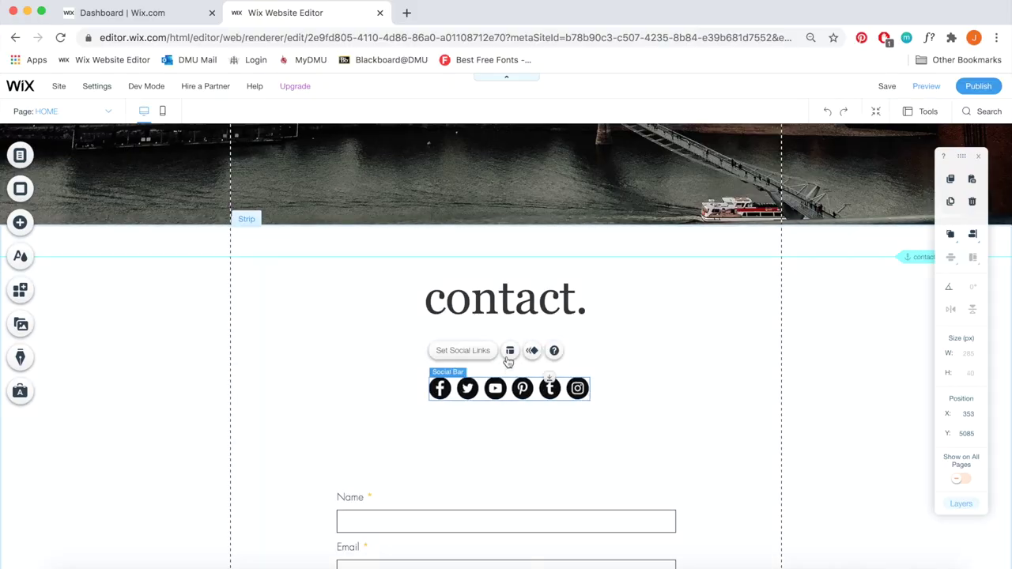
left_click(465, 351)
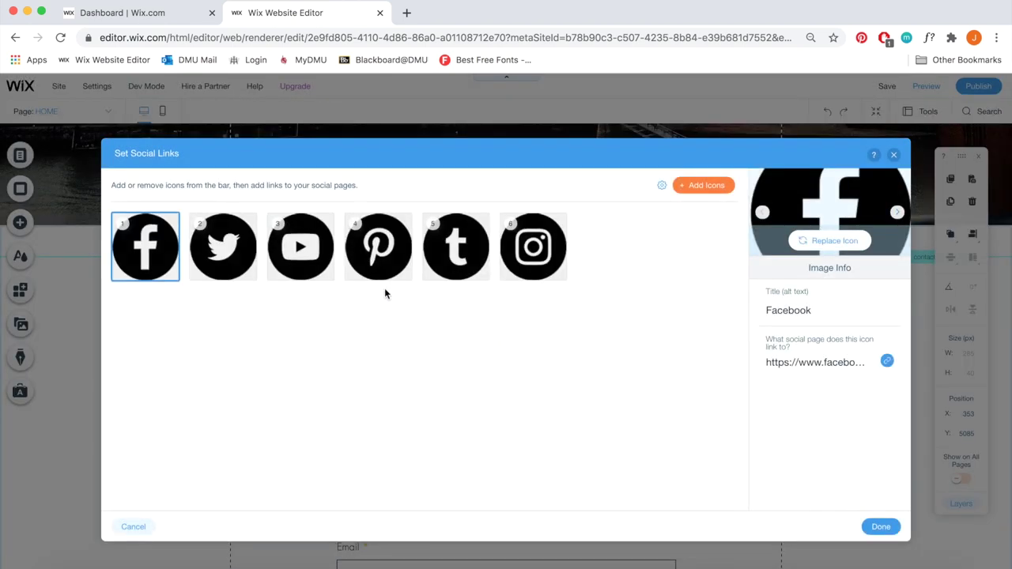
Remove the Tumblr and Twitter icons and move Instagram to the second slot.
left_click(436, 229)
left_click(479, 272)
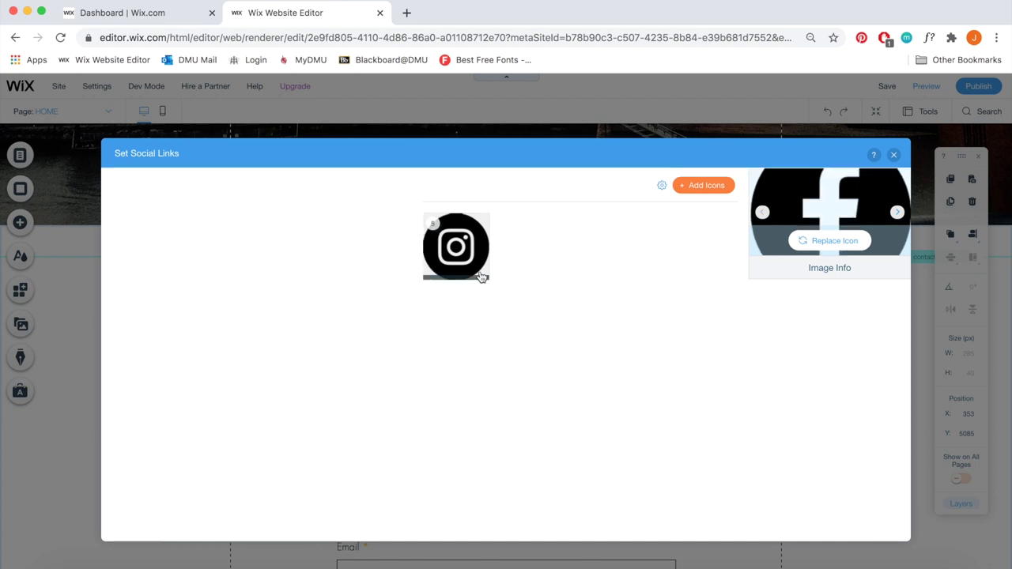
left_click_drag(474, 266, 214, 256)
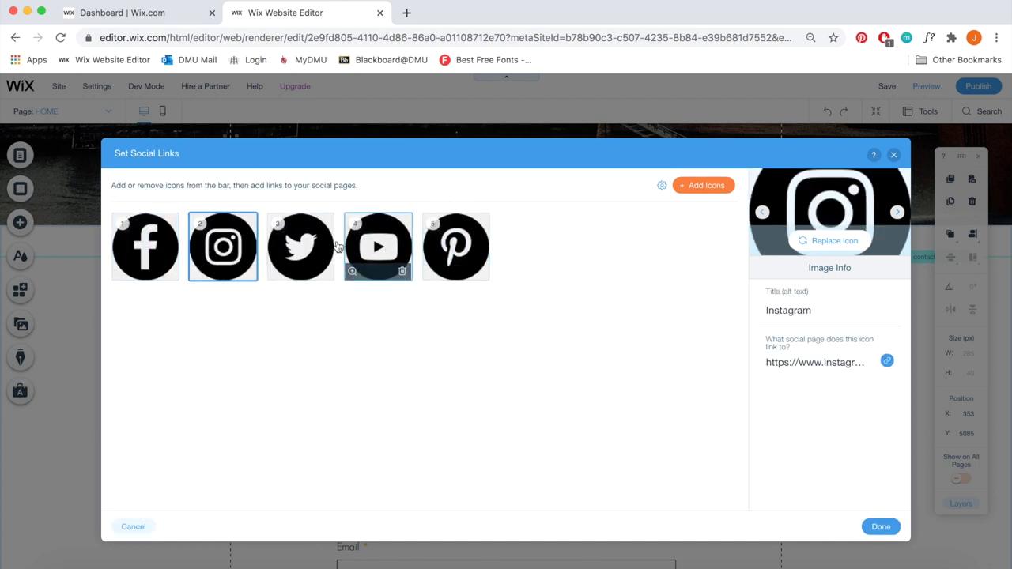
left_click(326, 273)
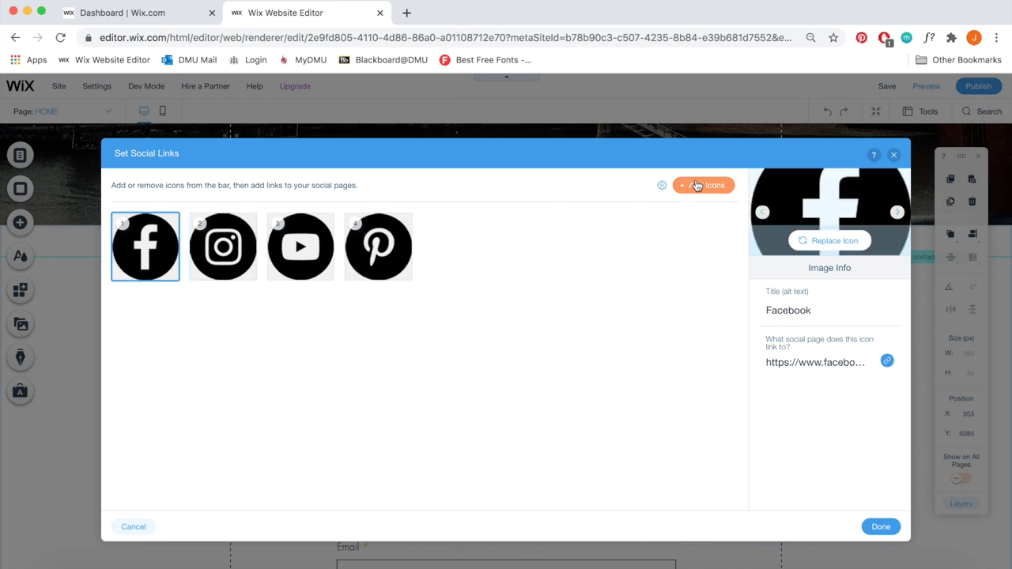
Add a black LinkedIn icon from the icon library in third place and confirm.
left_click(703, 185)
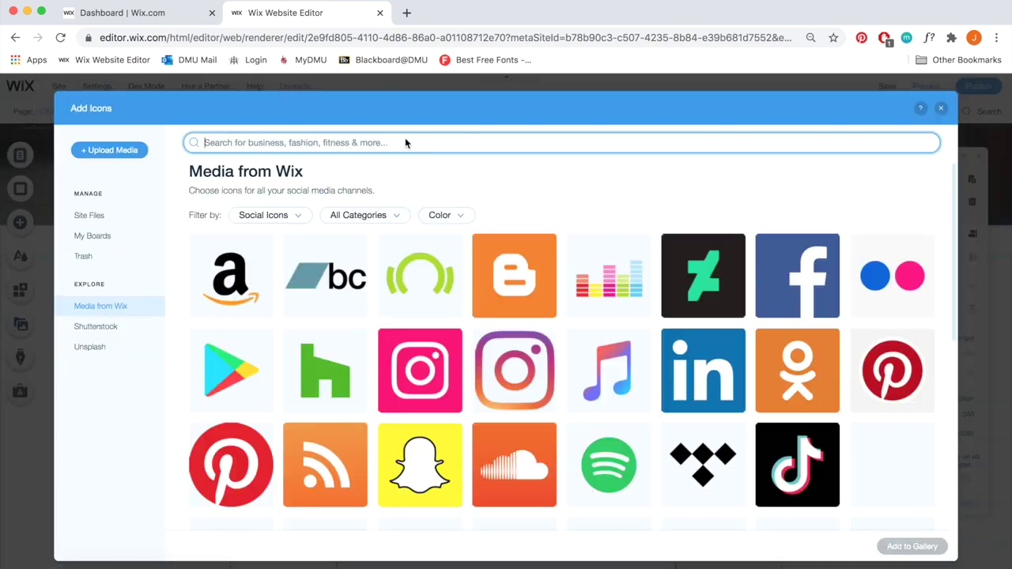
left_click(345, 142)
type("linked in")
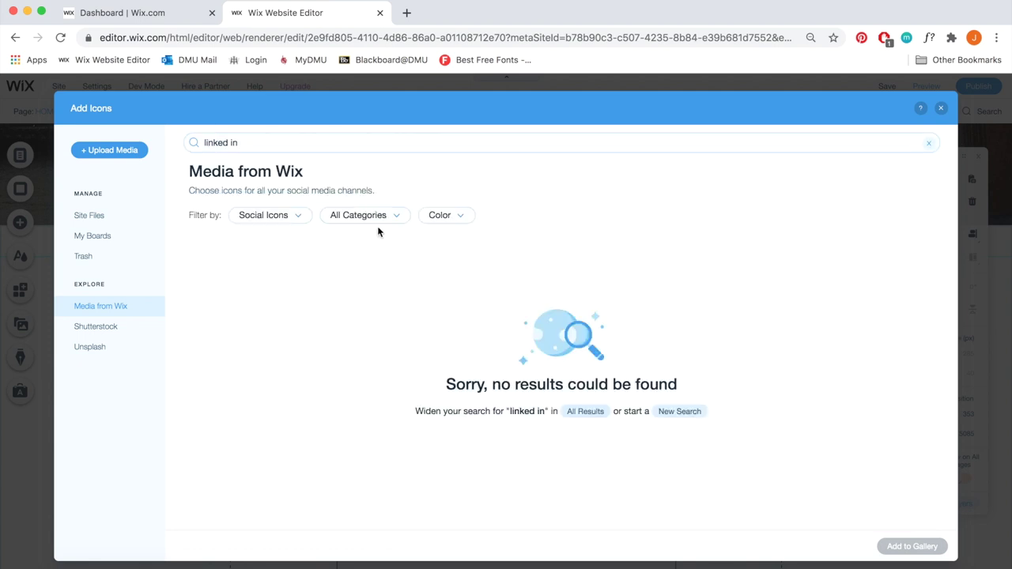
left_click(263, 144)
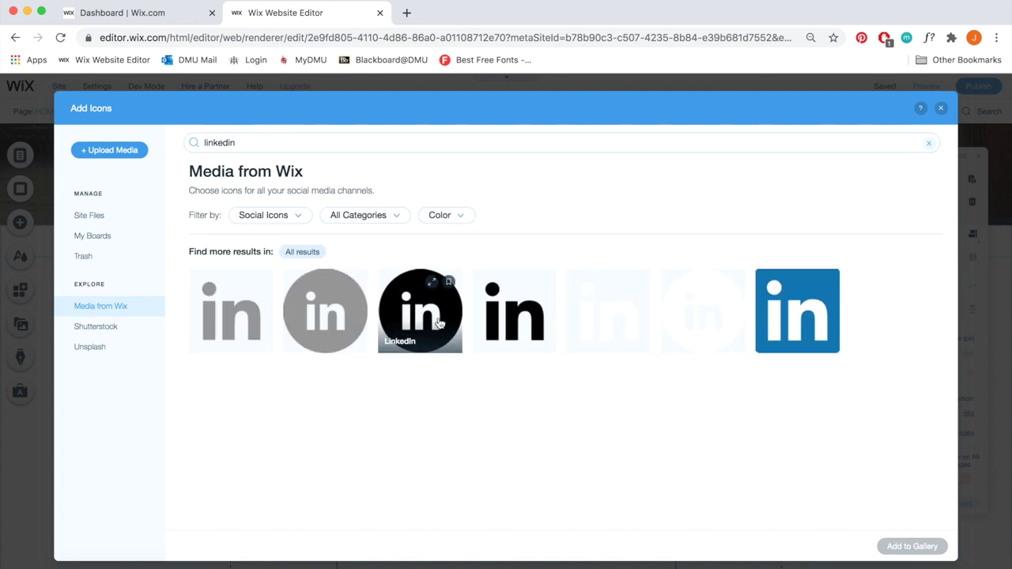
left_click(911, 547)
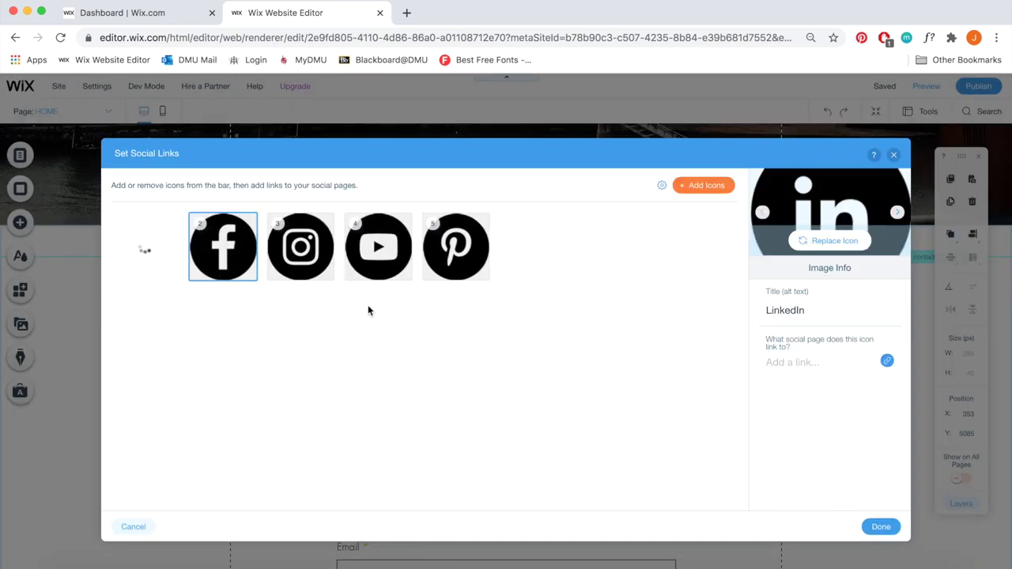
left_click_drag(146, 246, 308, 245)
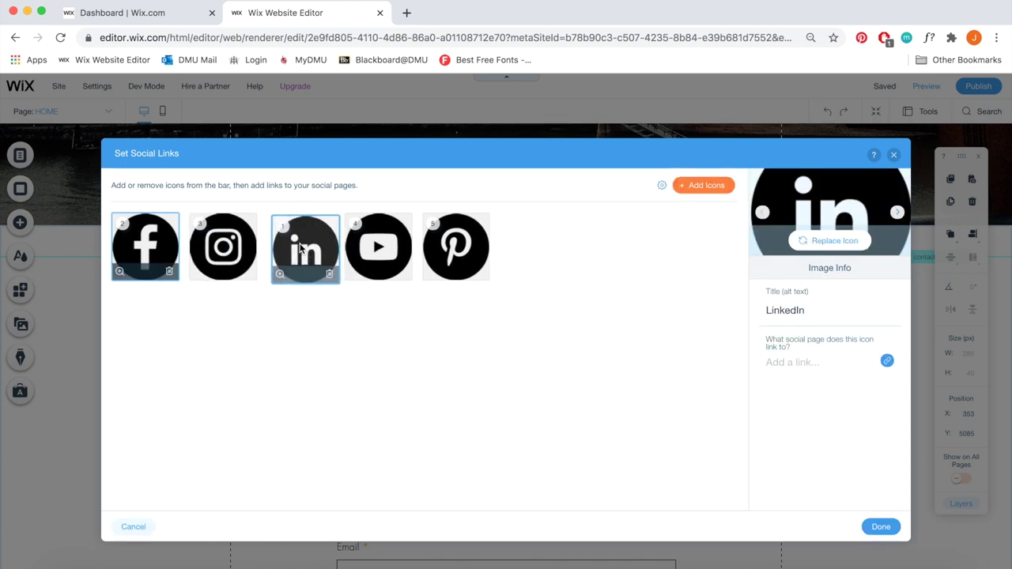
left_click(889, 536)
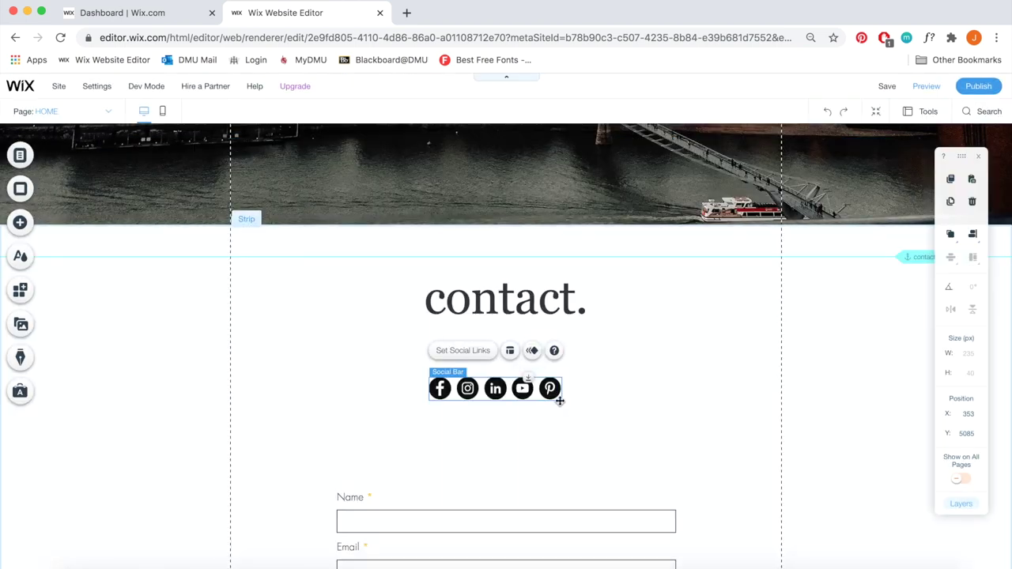
Enlarge the social icons to 90 px and move the bar and contact form up.
left_click(510, 351)
left_click_drag(296, 238, 330, 246)
left_click(629, 412)
left_click_drag(628, 412, 567, 395)
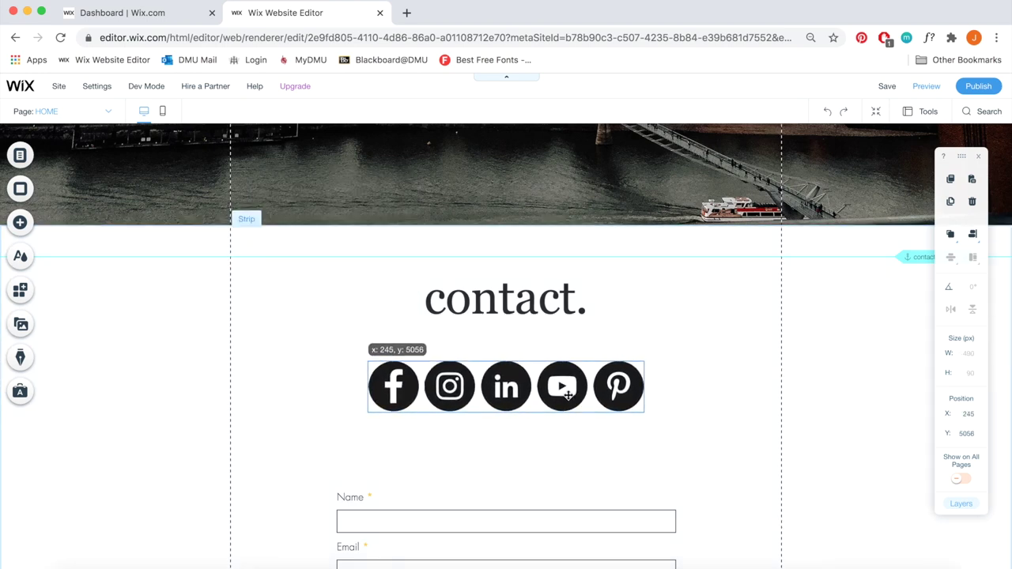
left_click(614, 498)
left_click_drag(614, 495, 614, 480)
Spread the social icons 31 px apart.
scroll(614, 479, "down", 3)
scroll(614, 479, "down", 5)
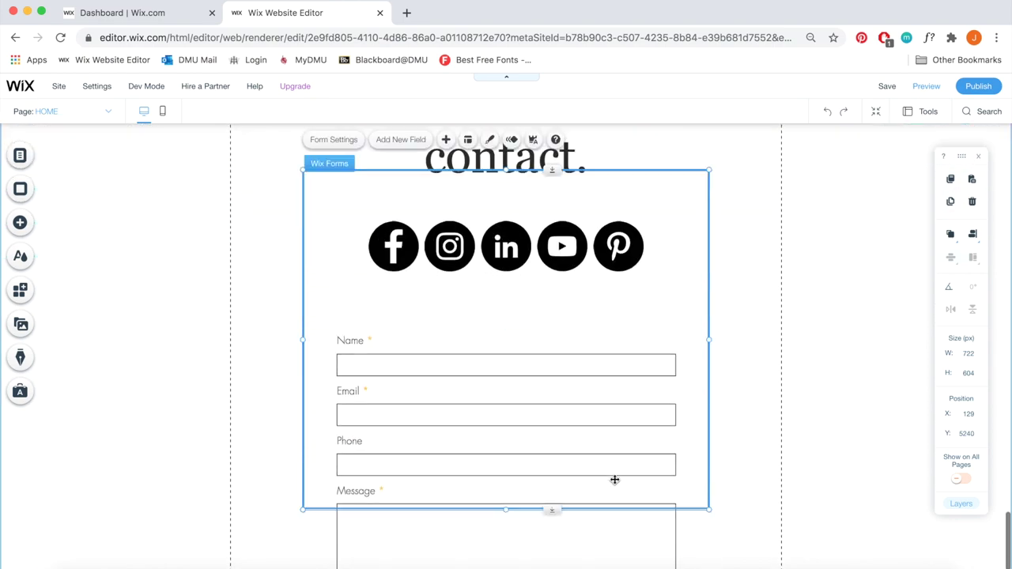
scroll(615, 479, "up", 8)
scroll(614, 483, "up", 2)
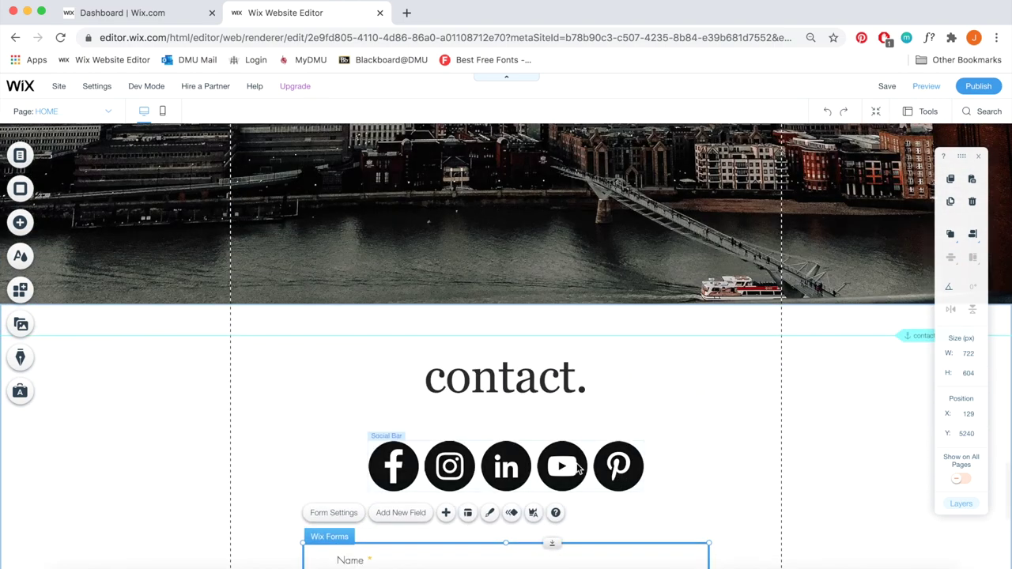
left_click(613, 475)
left_click(449, 416)
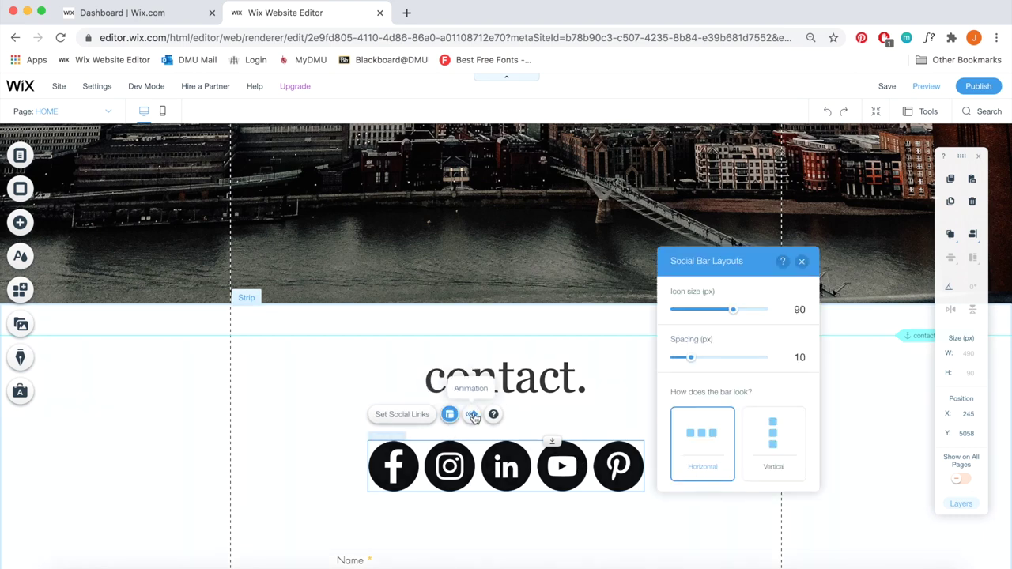
left_click_drag(692, 360, 730, 362)
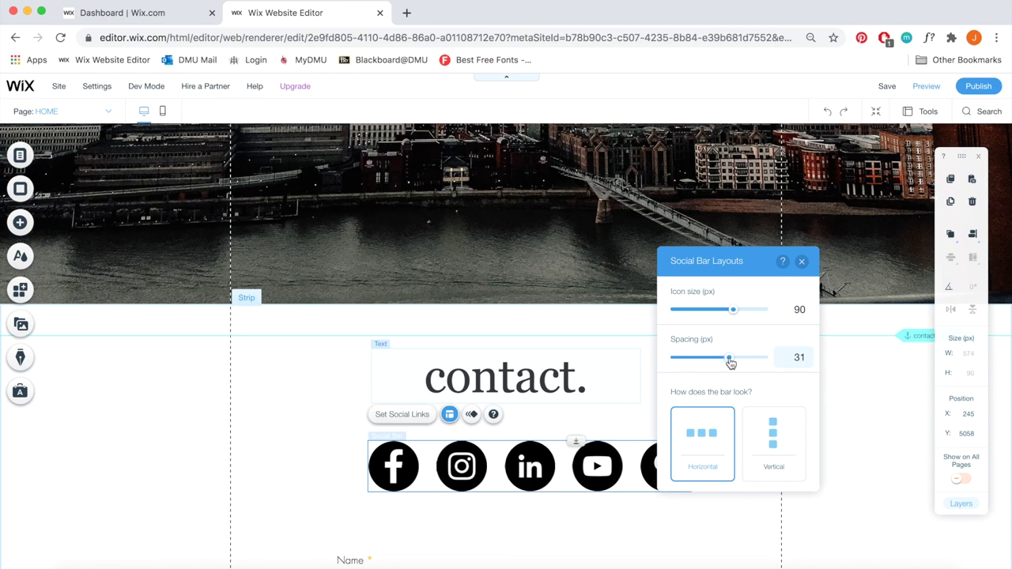
left_click(802, 262)
Centre the social bar beneath the contact heading and align the contact form below it.
left_click_drag(571, 476, 548, 480)
scroll(551, 466, "down", 2)
key("Left")
key("Left")
key("Left")
key("Left")
key("Left")
key("Left")
key("Left")
key("Left")
key("Left")
key("Left")
key("Left")
key("Left")
key("Left")
key("Left")
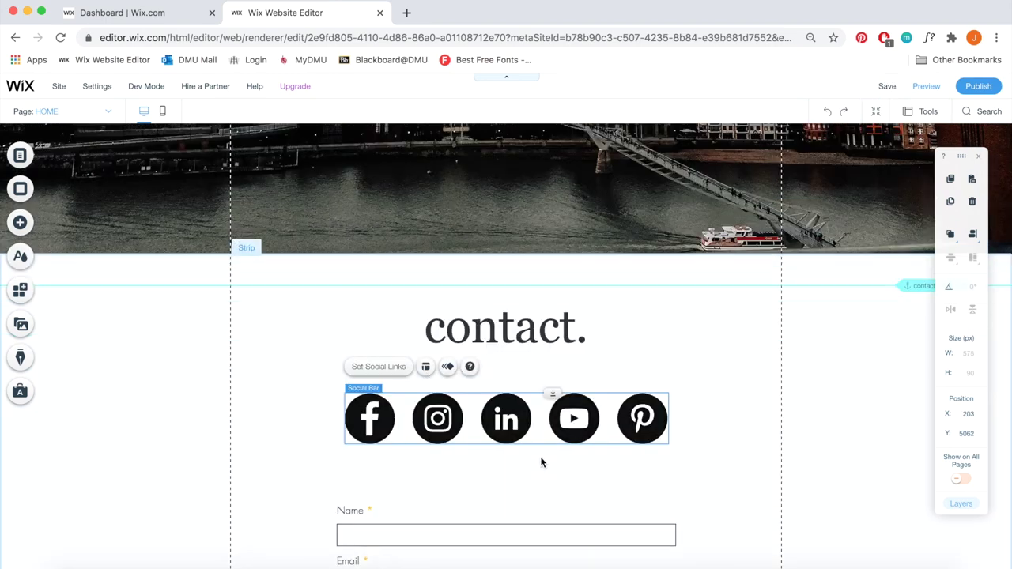
left_click_drag(548, 518, 550, 513)
left_click(515, 419)
left_click_drag(531, 455, 523, 425)
scroll(535, 443, "down", 5)
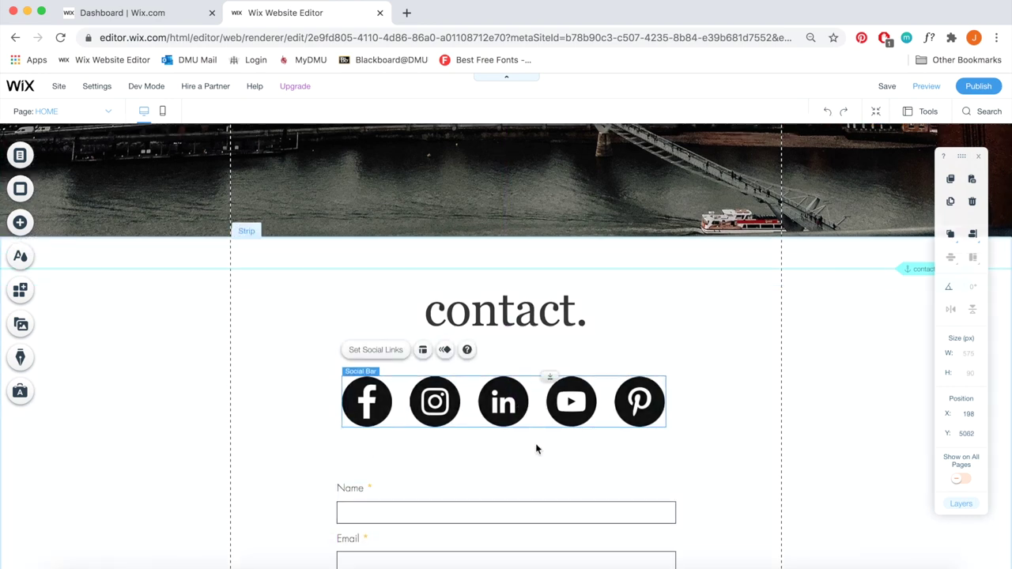
scroll(537, 441, "up", 1)
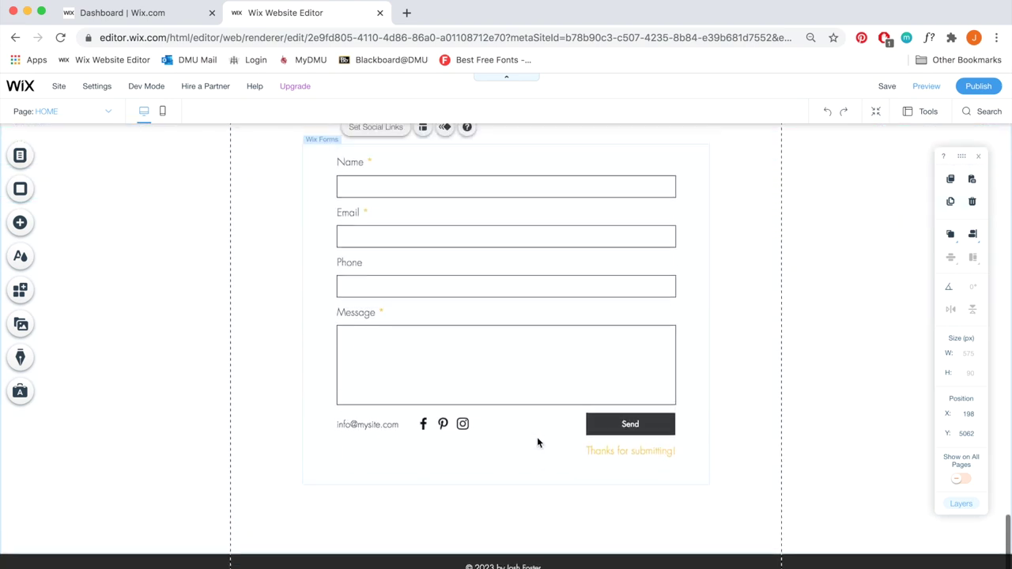
left_click(446, 428)
scroll(459, 439, "up", 1)
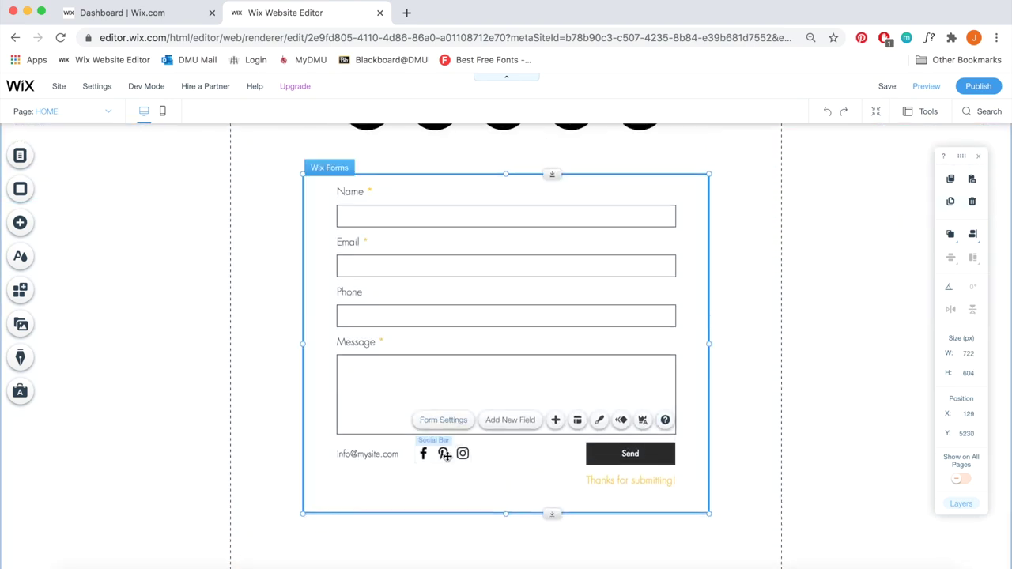
left_click(445, 456)
left_click(533, 438)
scroll(533, 437, "up", 5)
Open the social bar's link settings and confirm the Facebook link address.
left_click(504, 393)
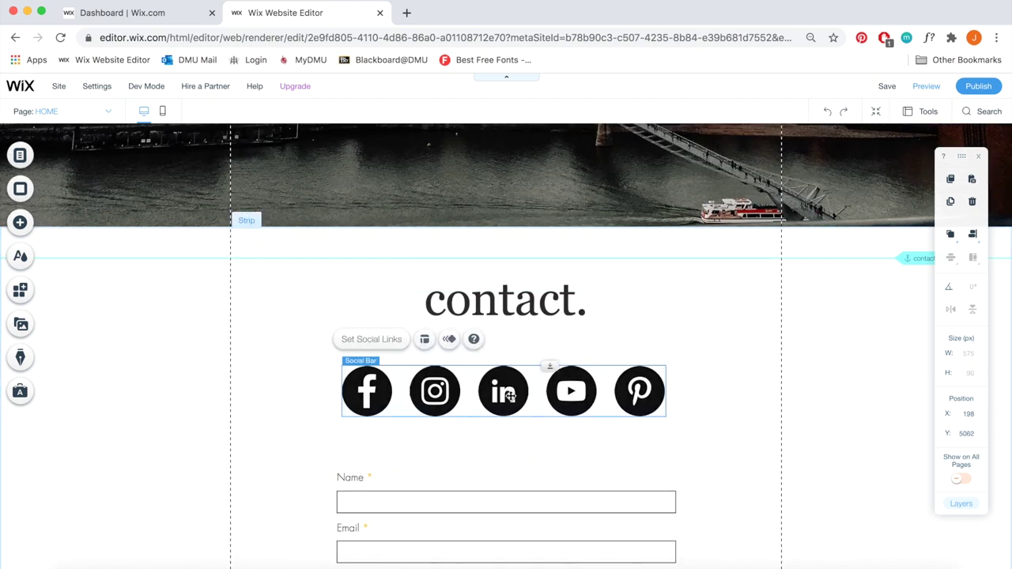
left_click(422, 339)
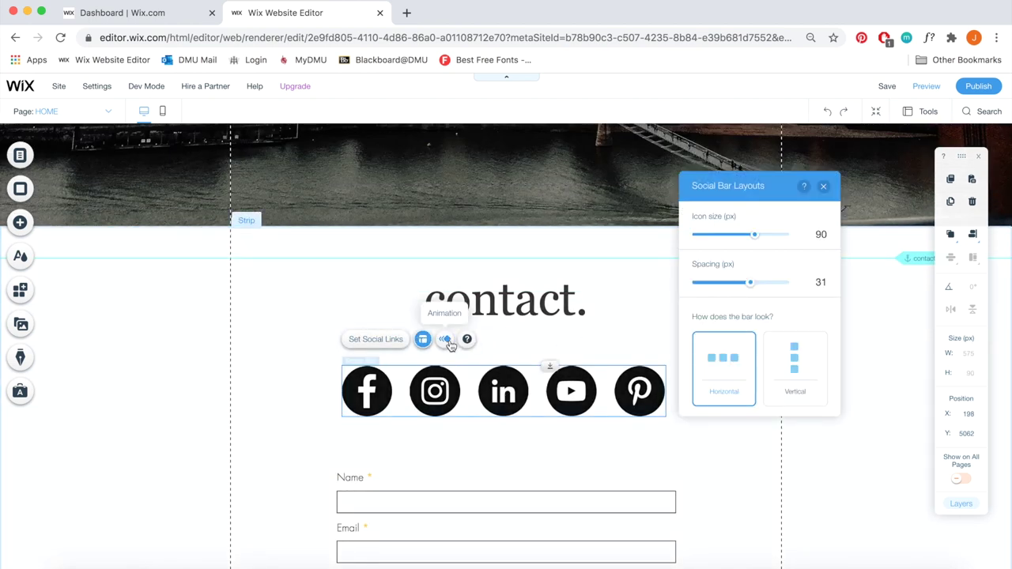
left_click(377, 340)
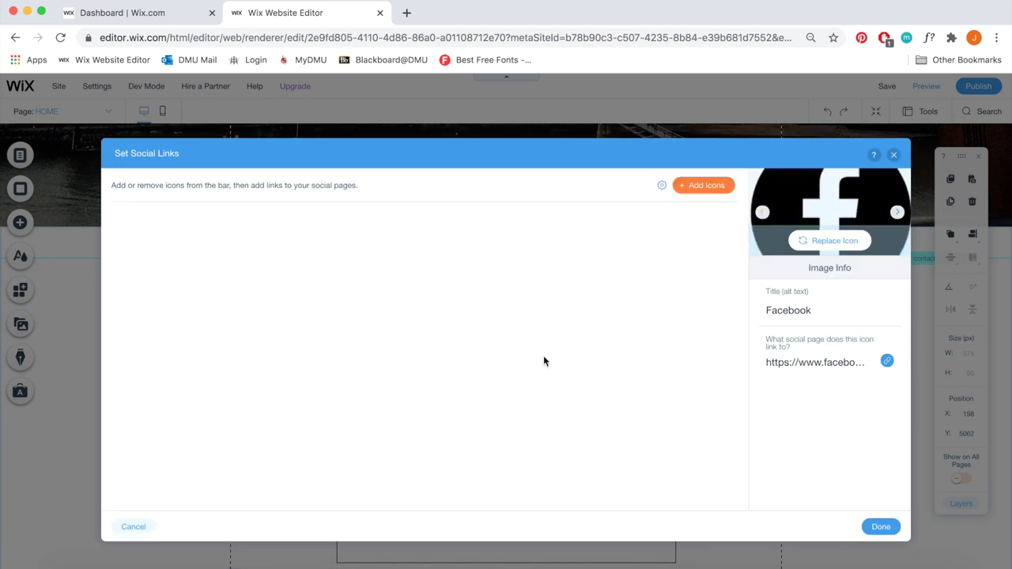
left_click(850, 364)
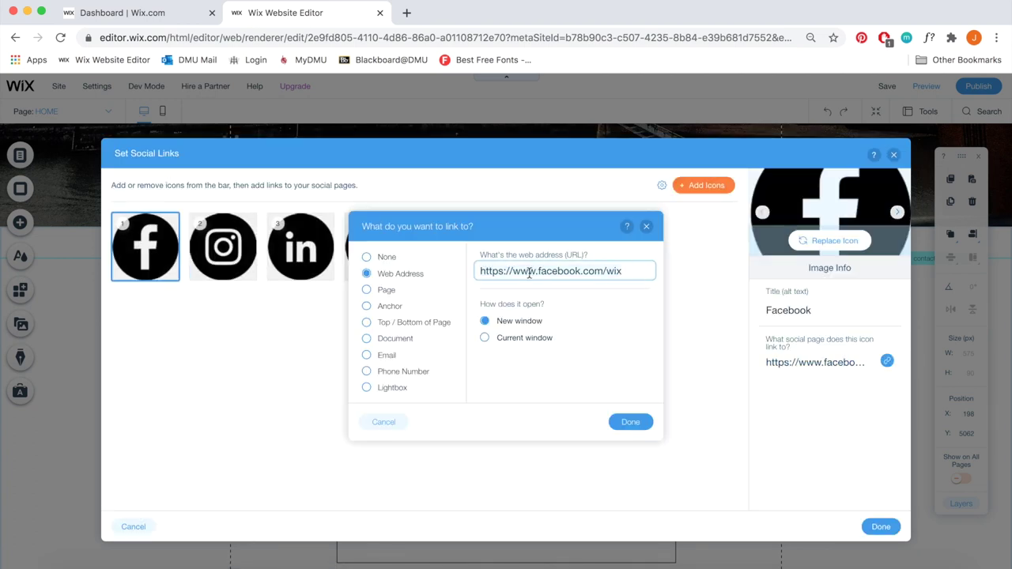
left_click(650, 231)
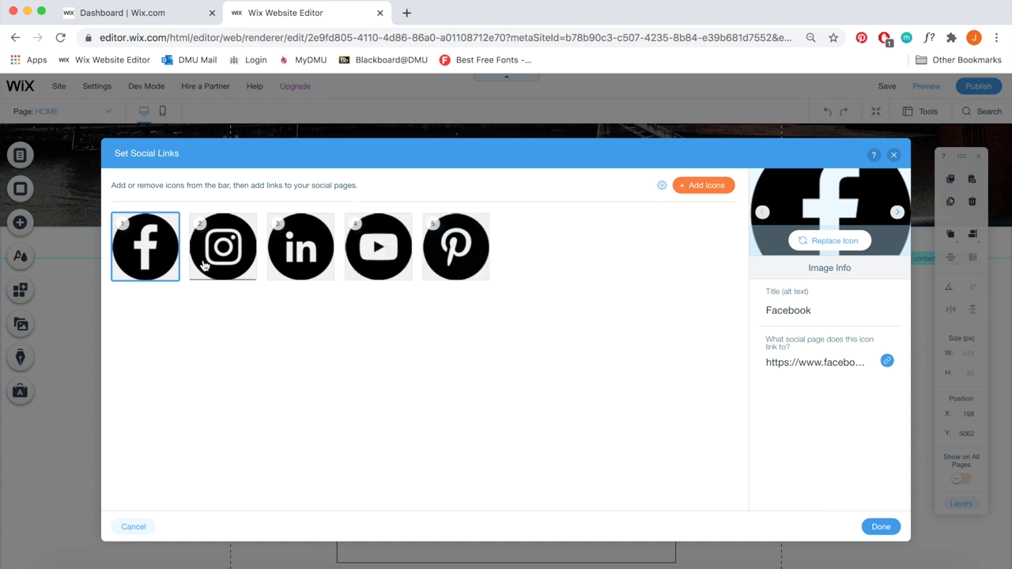
Check the Instagram and LinkedIn icon links, then close the social links settings.
left_click(248, 269)
left_click(301, 259)
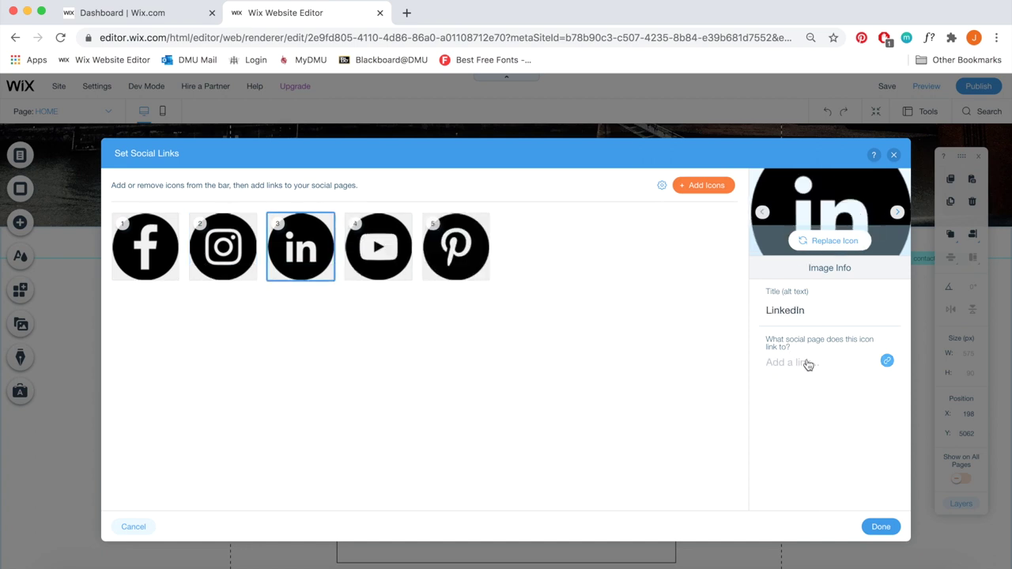
left_click(630, 282)
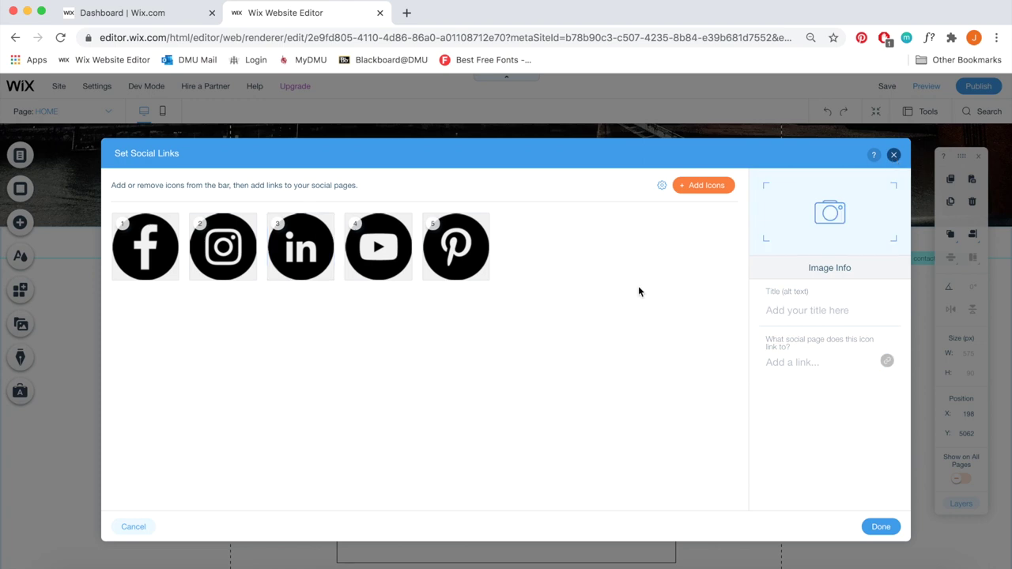
key("Escape")
scroll(709, 366, "up", 10)
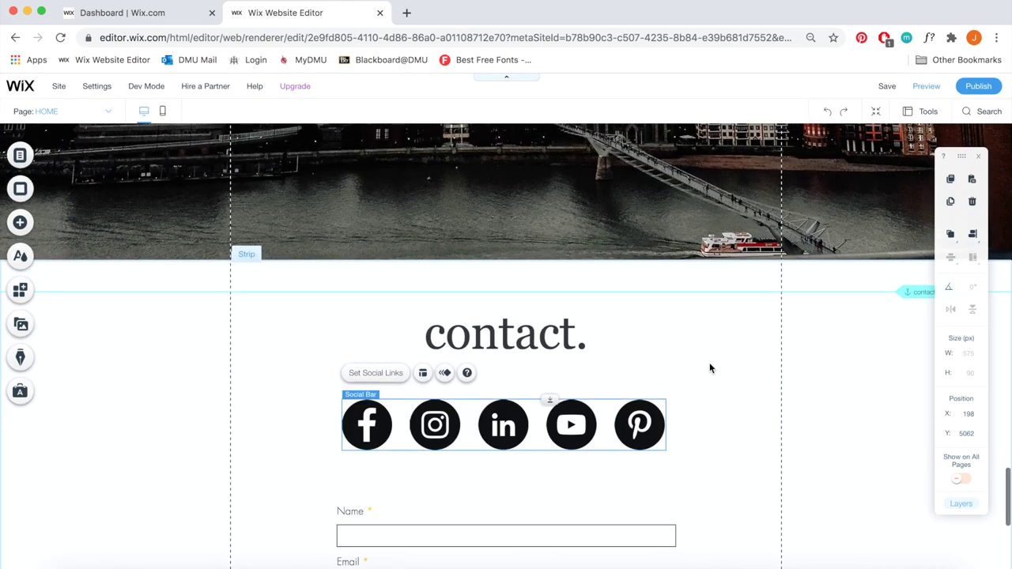
Preview the site on desktop and open The Architectural Placebo project page.
left_click(914, 91)
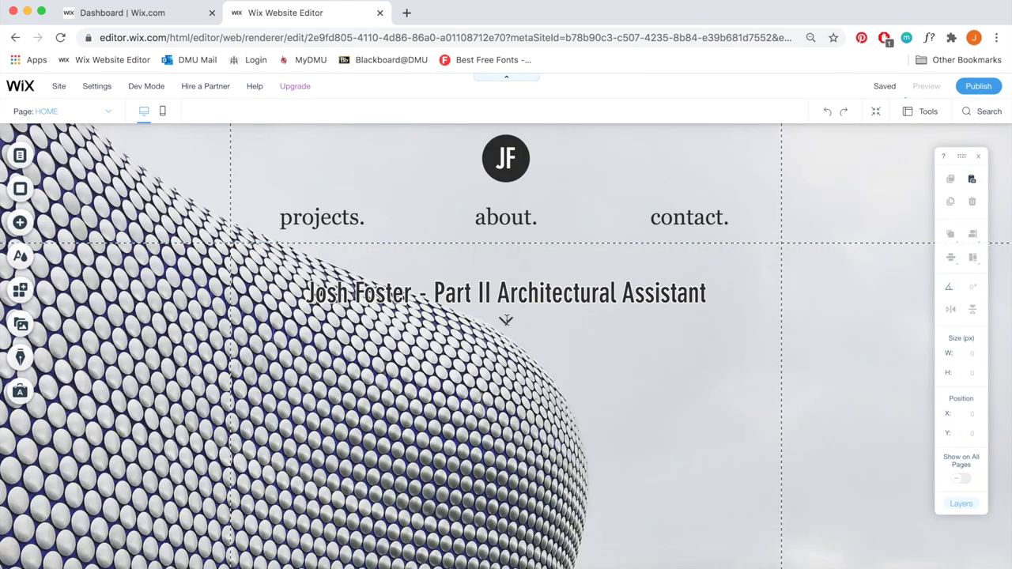
scroll(496, 336, "down", 1)
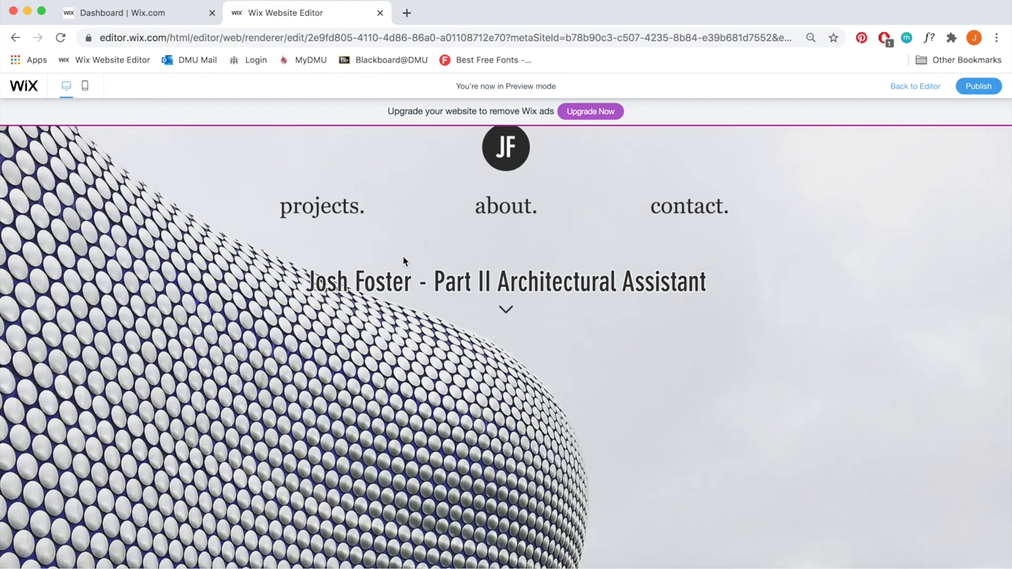
scroll(402, 261, "up", 1)
mouse_move(350, 227)
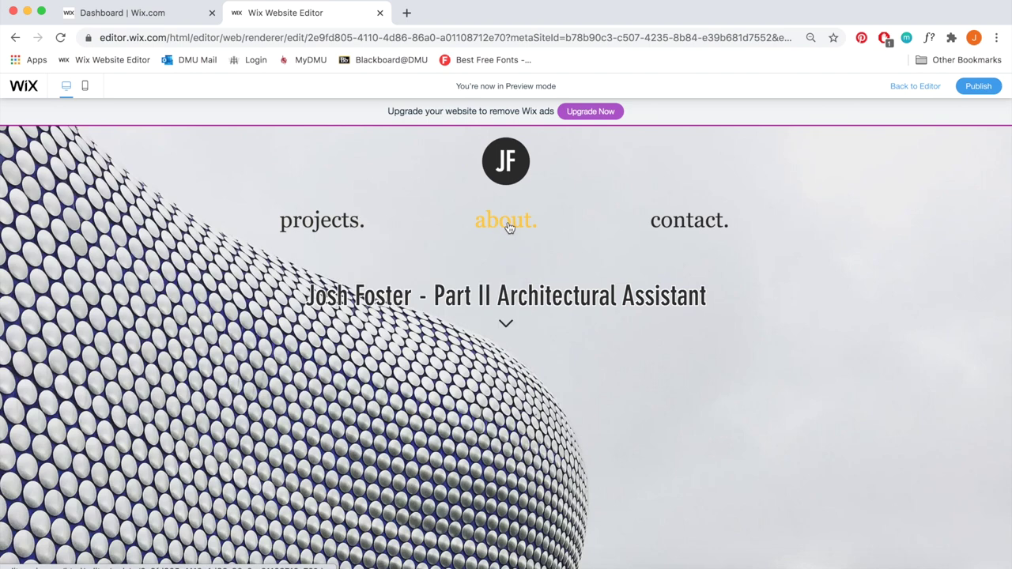
mouse_move(385, 219)
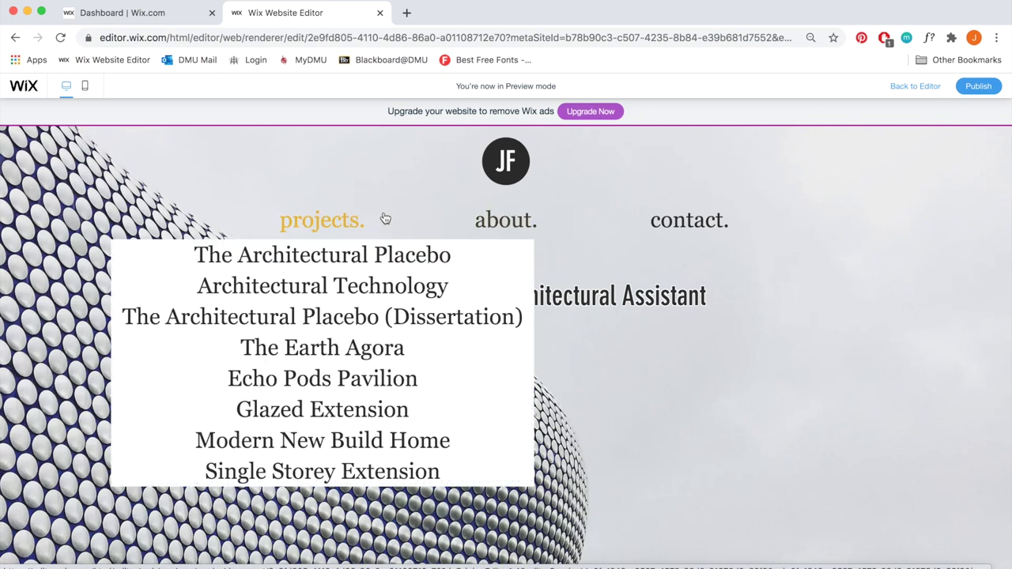
left_click(313, 256)
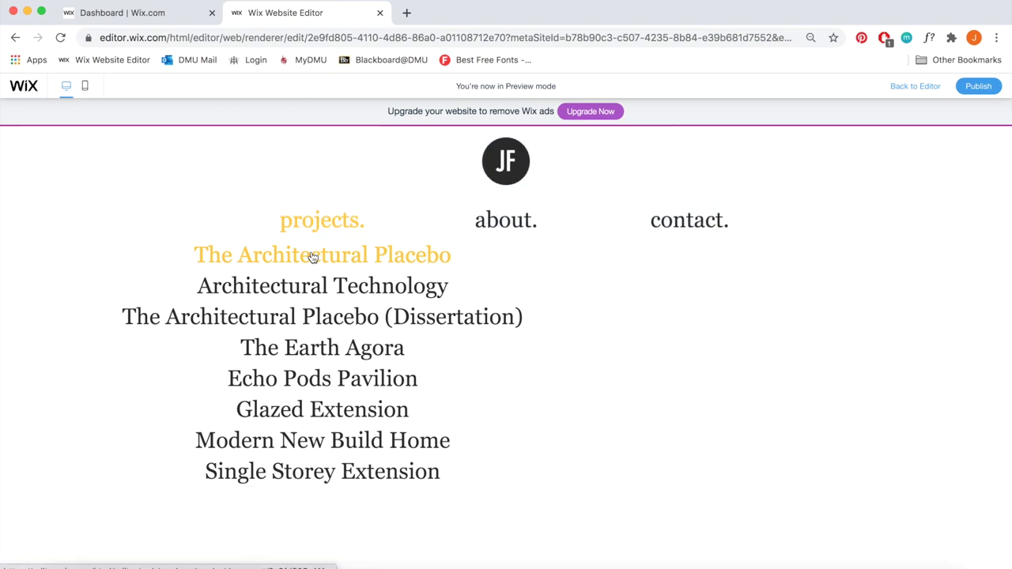
scroll(701, 365, "down", 10)
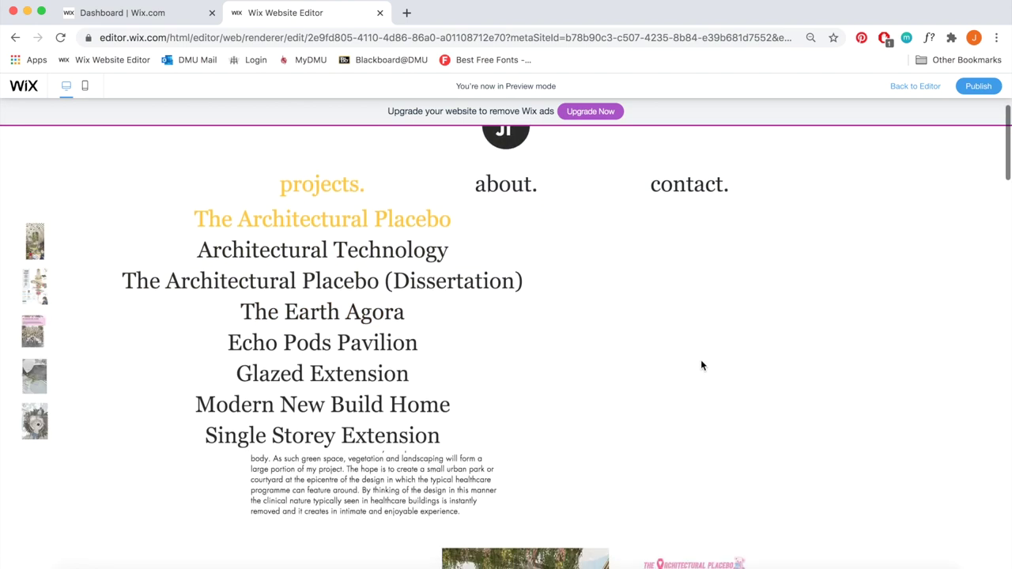
scroll(701, 362, "down", 15)
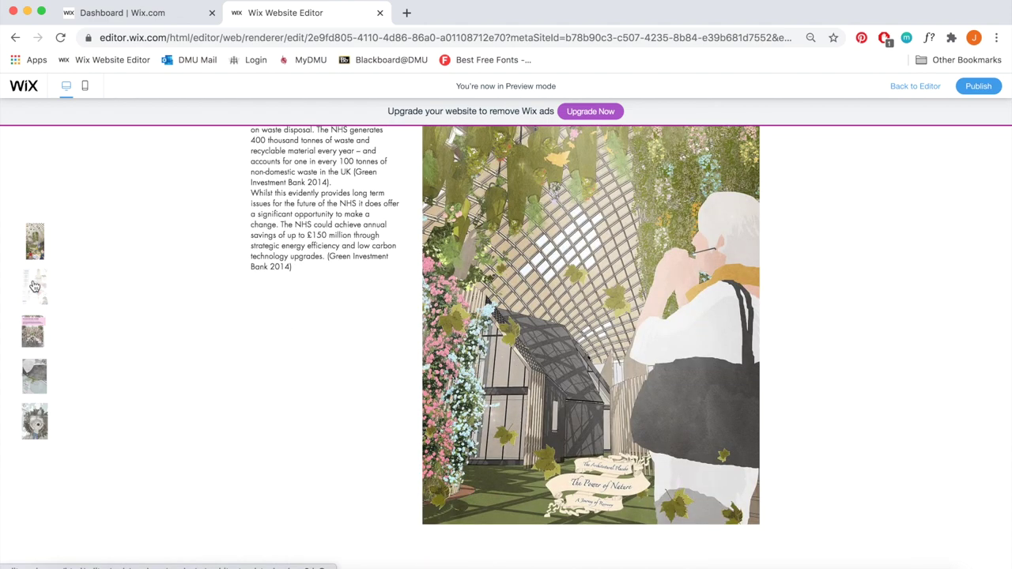
Browse the MArch 3 (Technology) page, then return to The Architectural Placebo page.
left_click(35, 287)
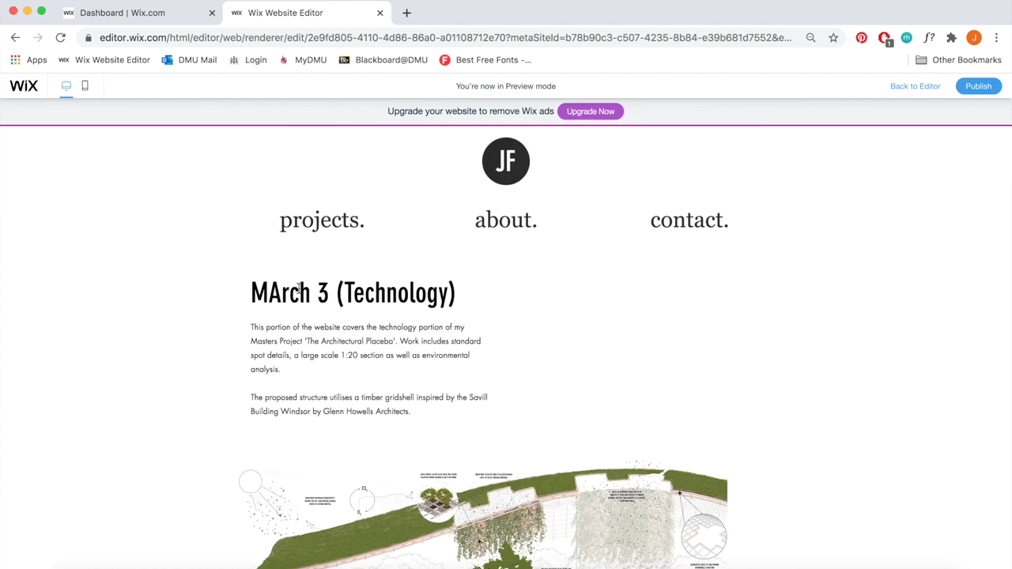
scroll(706, 420, "down", 1)
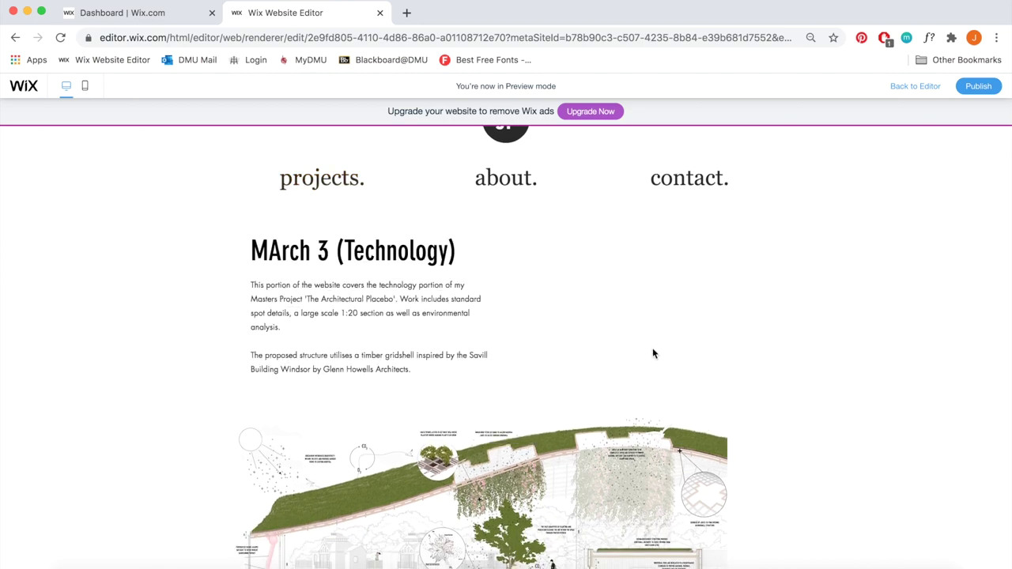
scroll(652, 354, "down", 20)
scroll(652, 354, "down", 15)
scroll(623, 354, "down", 15)
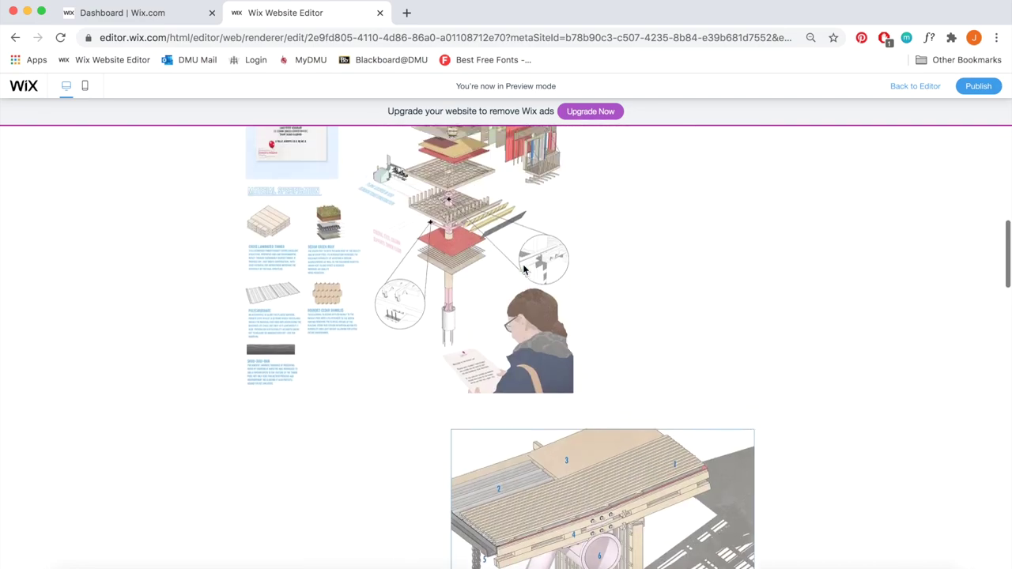
key("Home")
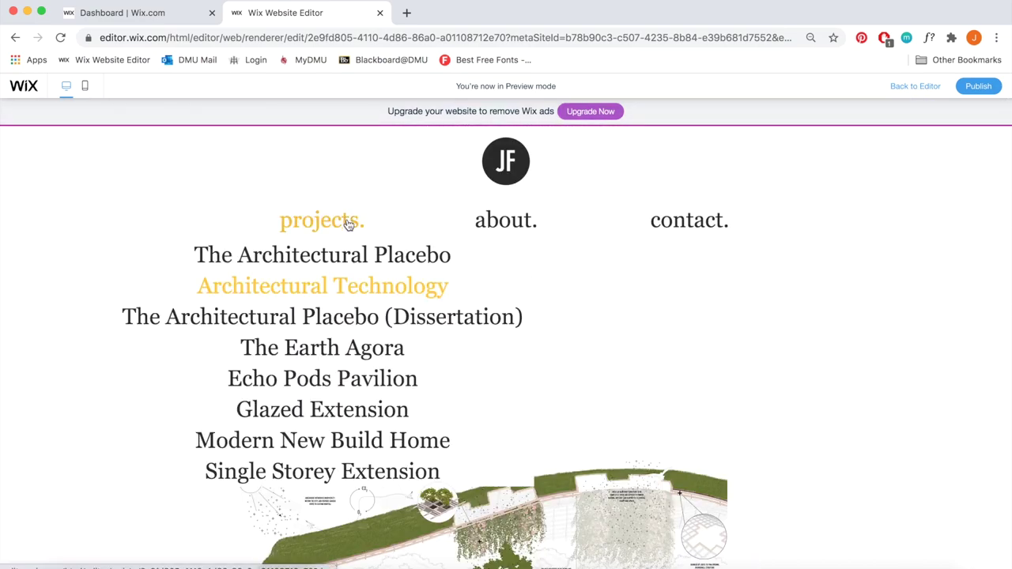
left_click(342, 253)
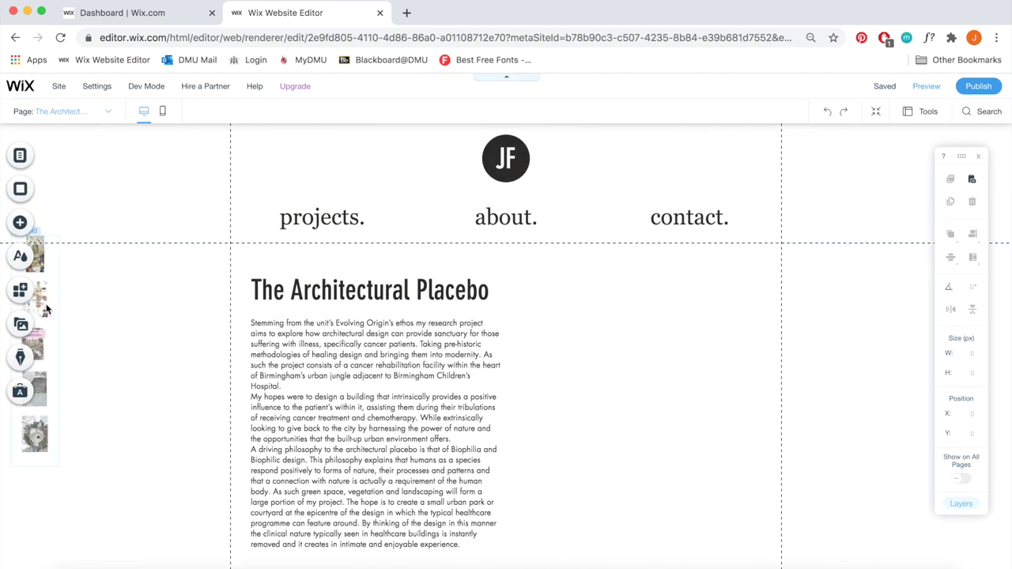
Inspect the thumbnail gallery's image links in its image organiser.
left_click(45, 310)
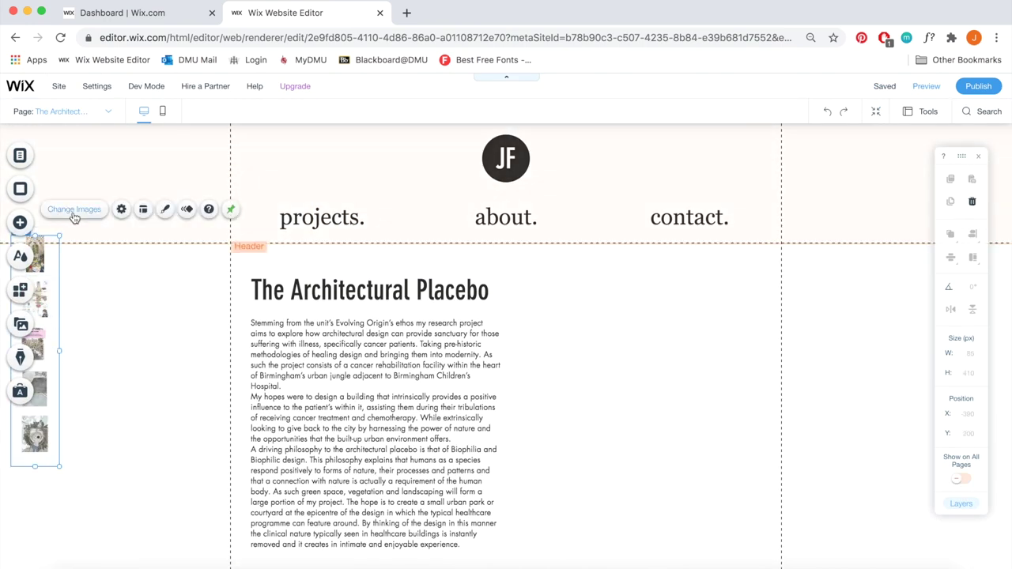
left_click(74, 210)
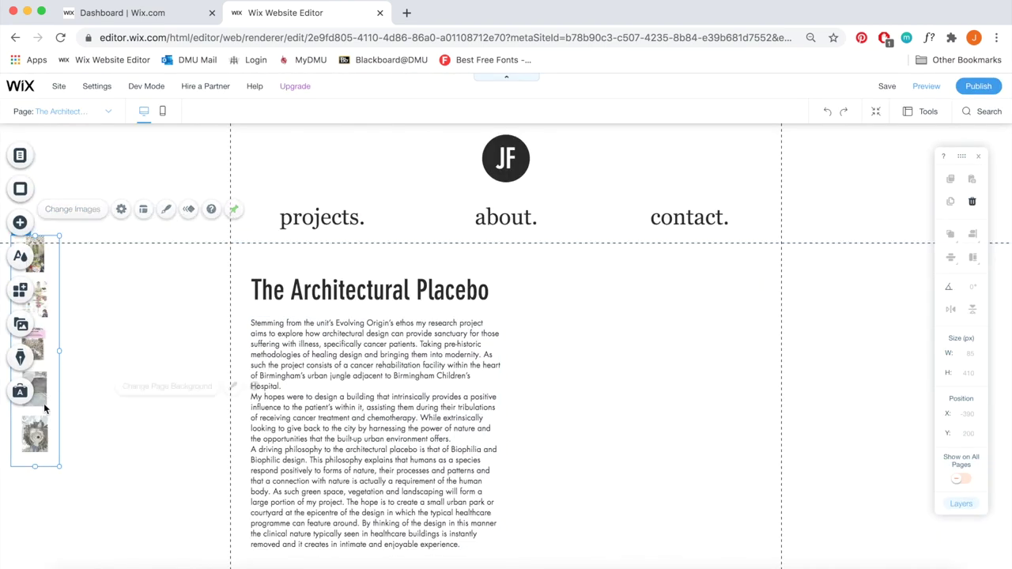
left_click(20, 155)
Switch through the Glazed Extension and Echo Pods Pavilion project pages from the page list.
left_click(226, 264)
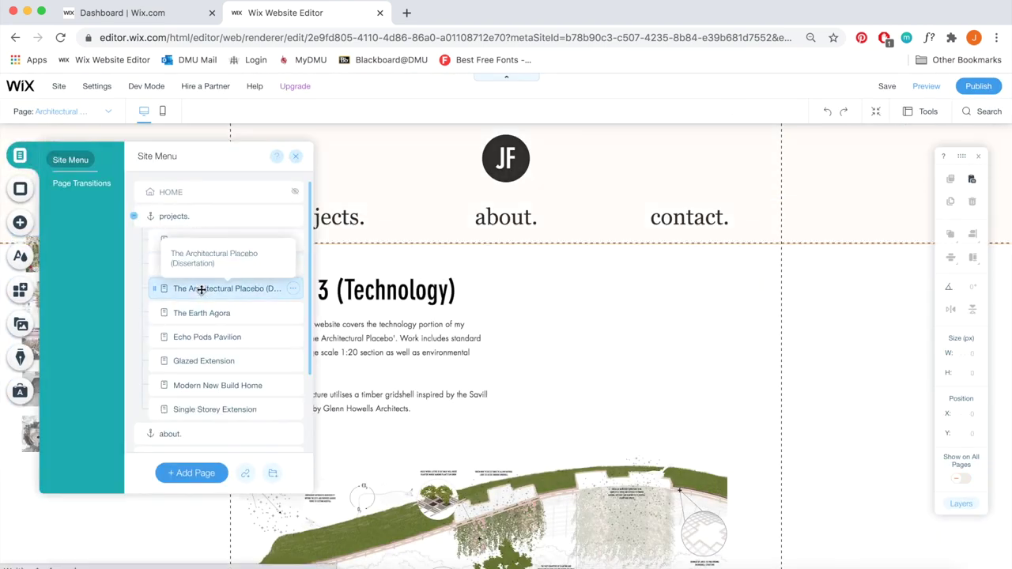
left_click(198, 289)
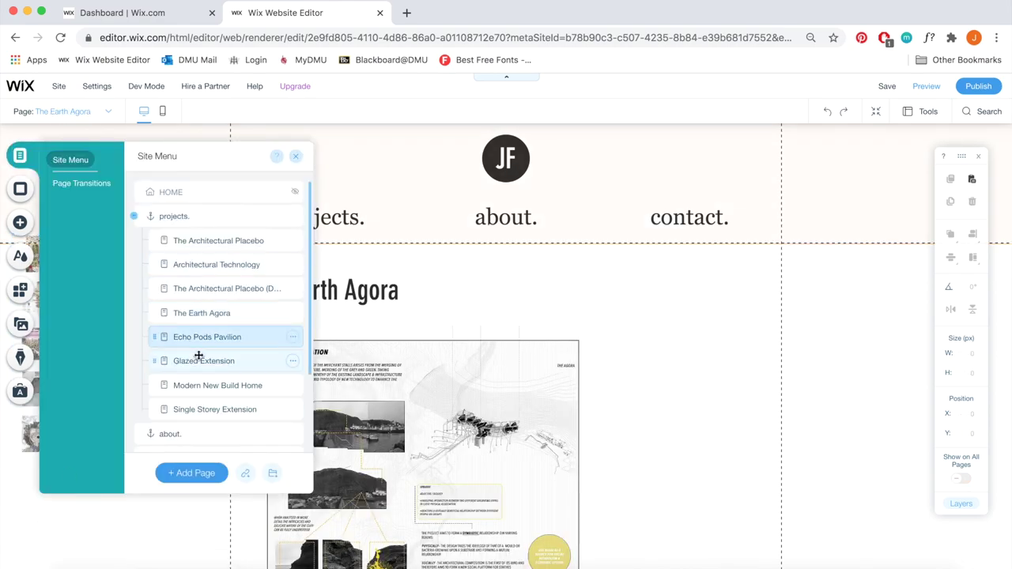
left_click(199, 361)
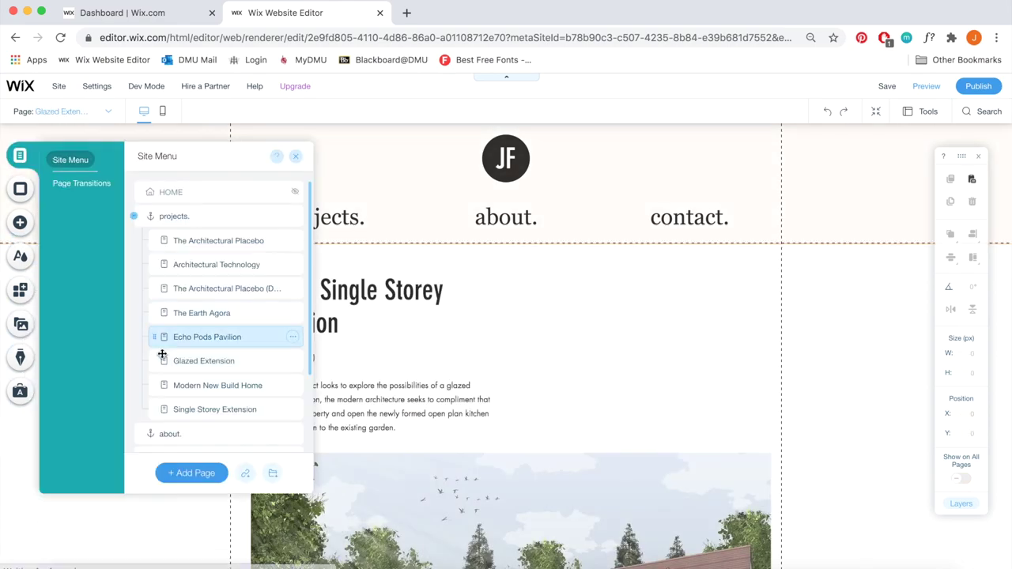
left_click(207, 337)
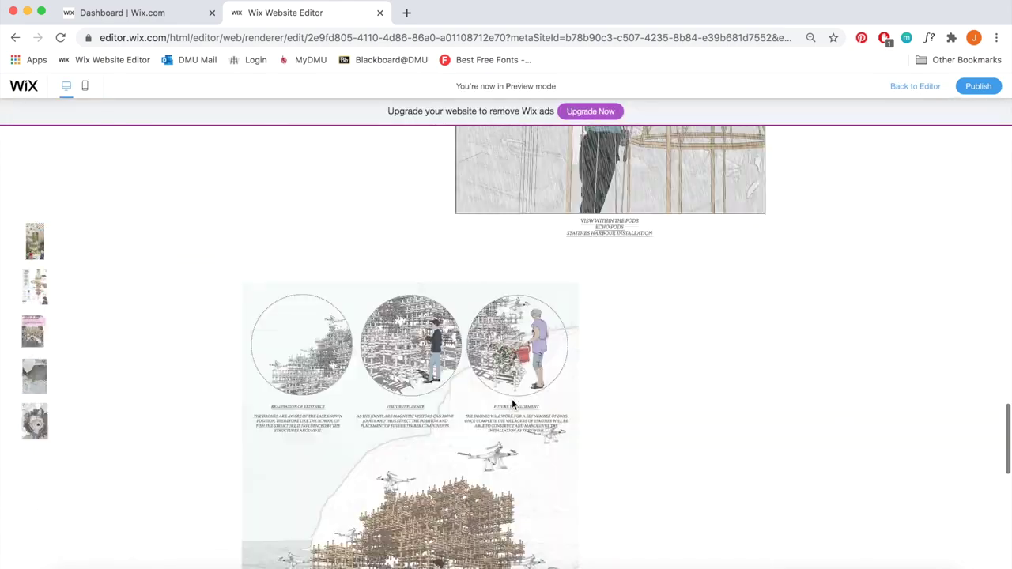
Return to the home page, browse its about section, then switch to the mobile layout.
scroll(513, 403, "down", 15)
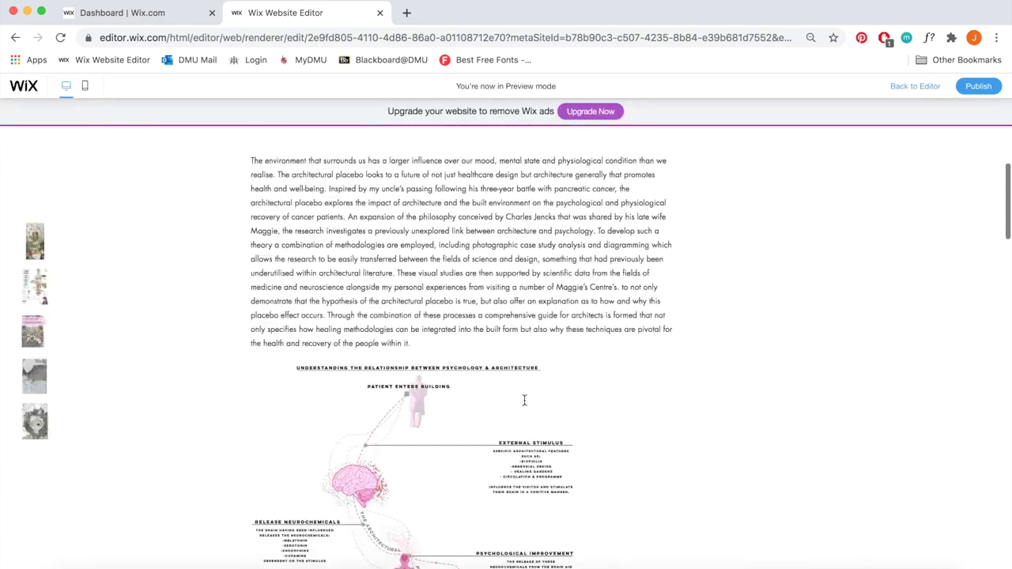
left_click(506, 525)
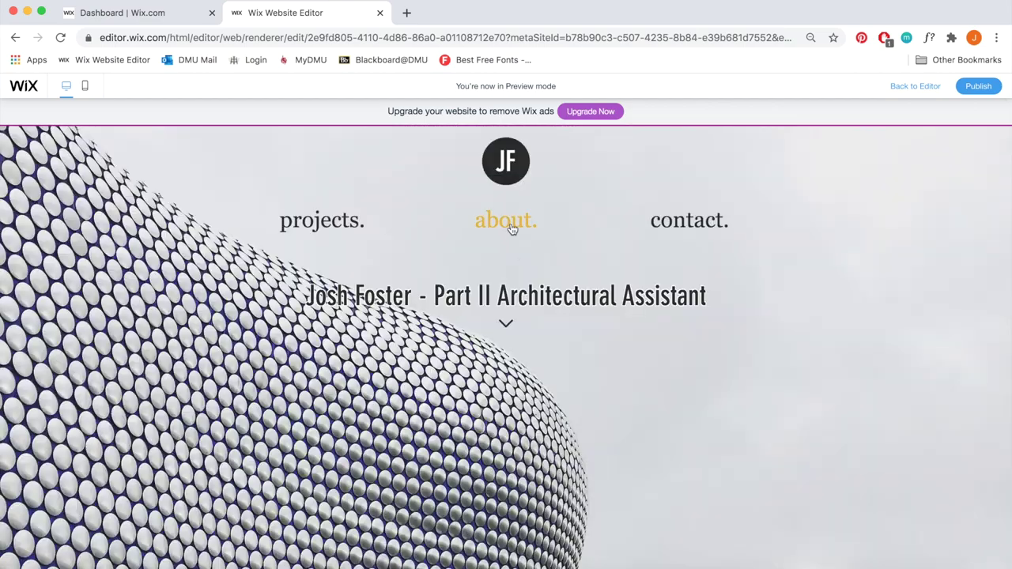
left_click(512, 228)
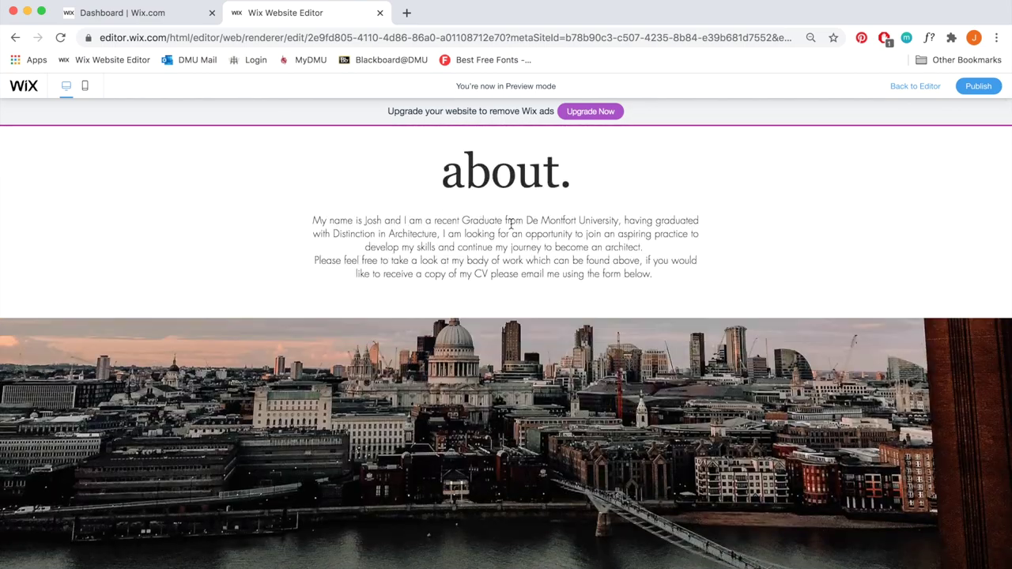
scroll(511, 225, "down", 10)
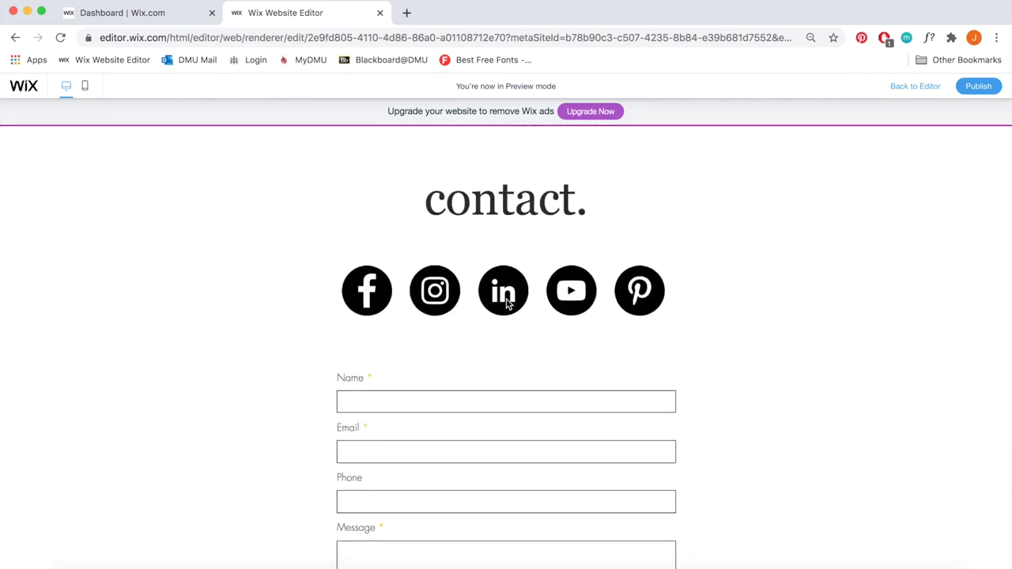
scroll(553, 308, "down", 2)
scroll(490, 371, "down", 2)
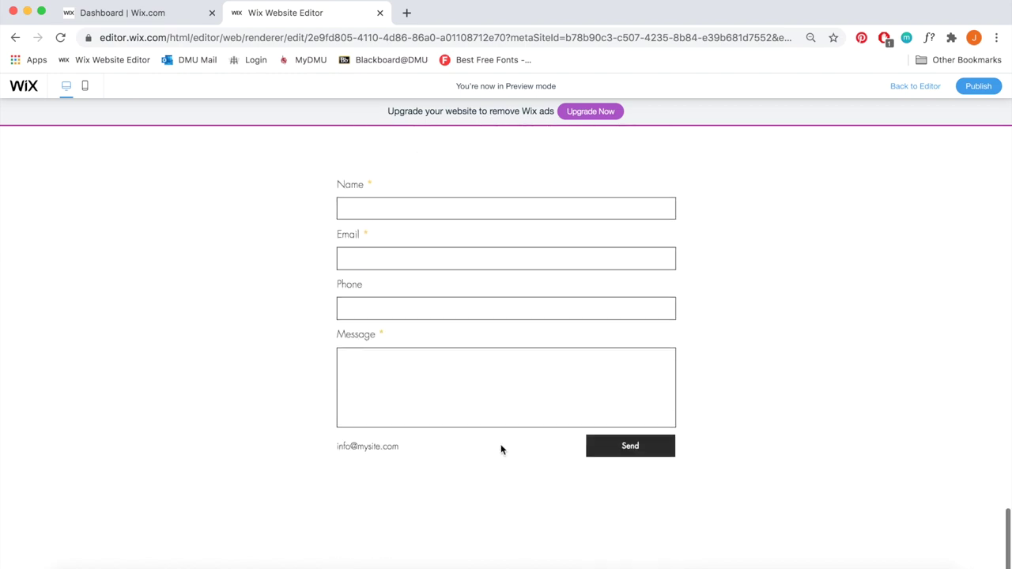
scroll(537, 289, "up", 20)
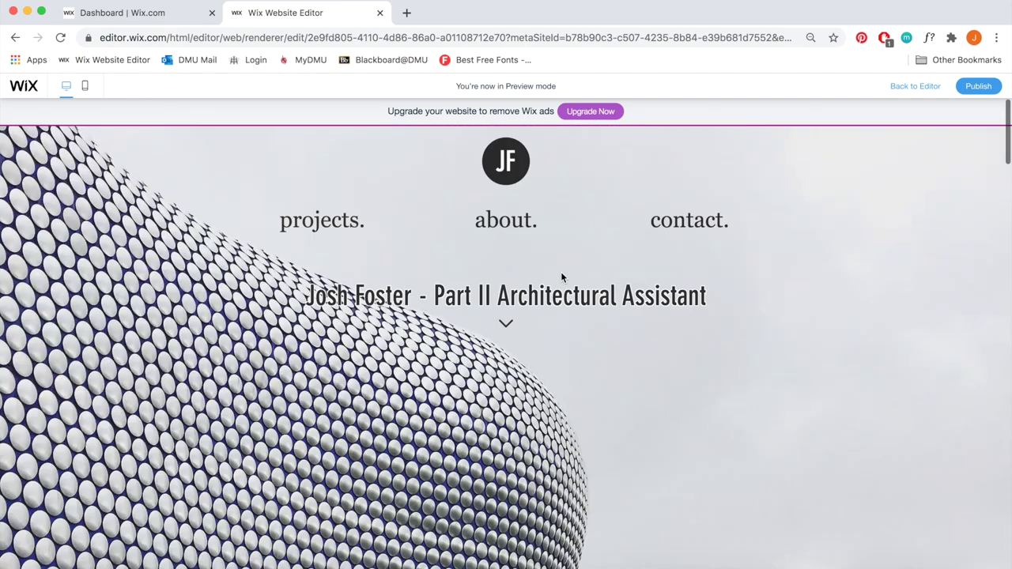
scroll(649, 261, "down", 15)
scroll(506, 311, "up", 8)
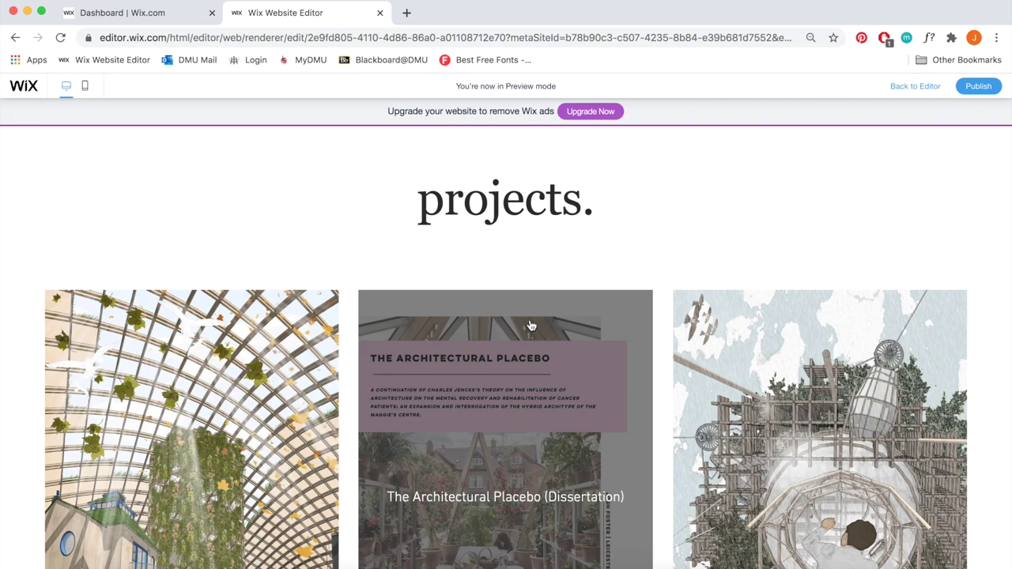
scroll(531, 325, "up", 6)
scroll(546, 348, "down", 8)
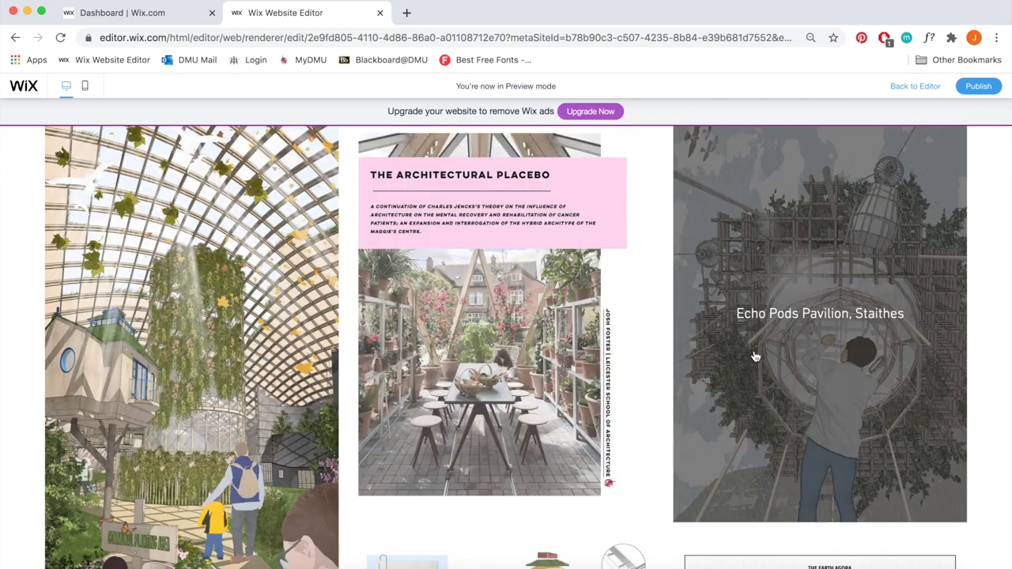
scroll(755, 357, "down", 10)
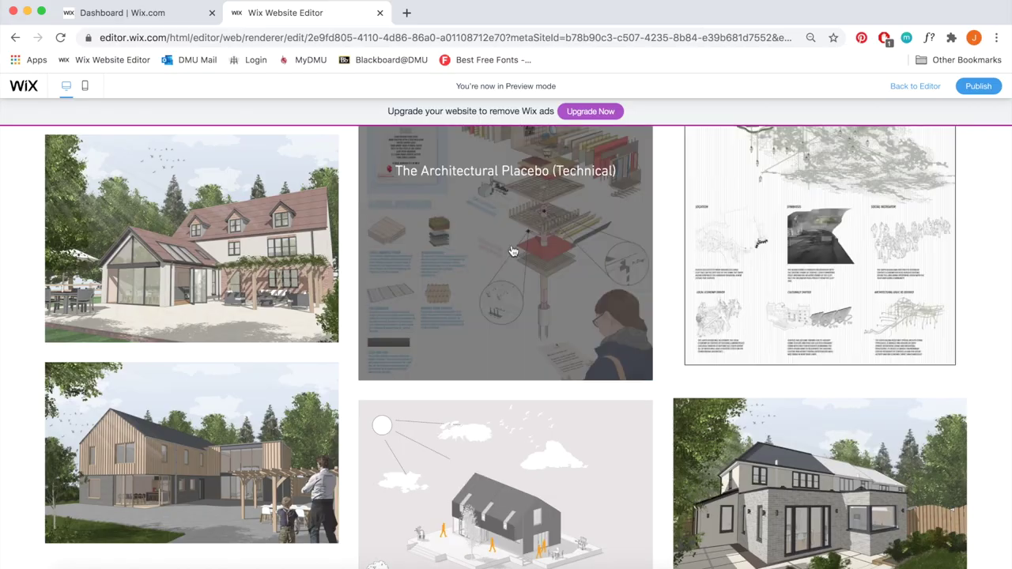
scroll(514, 254, "up", 10)
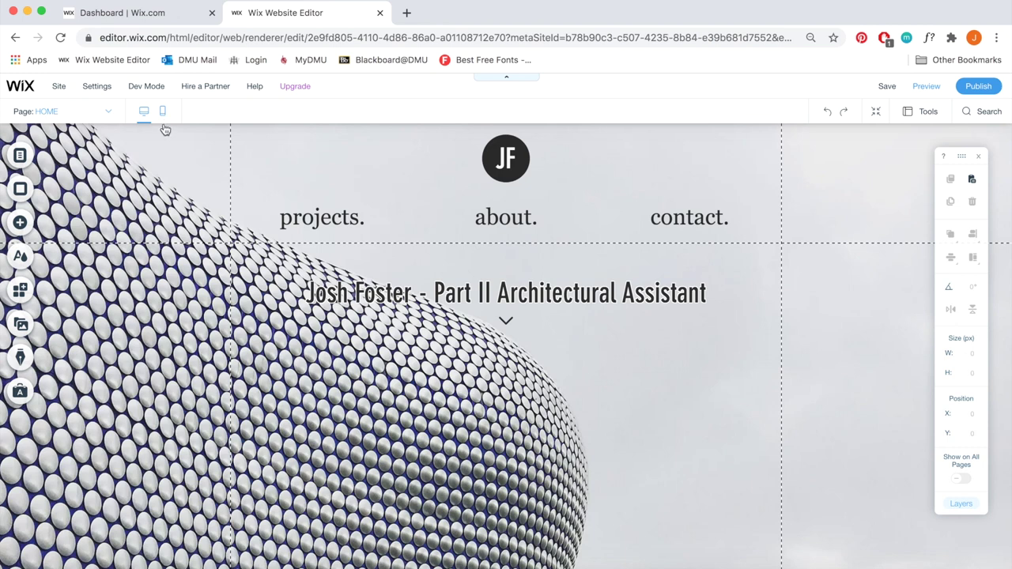
left_click(163, 113)
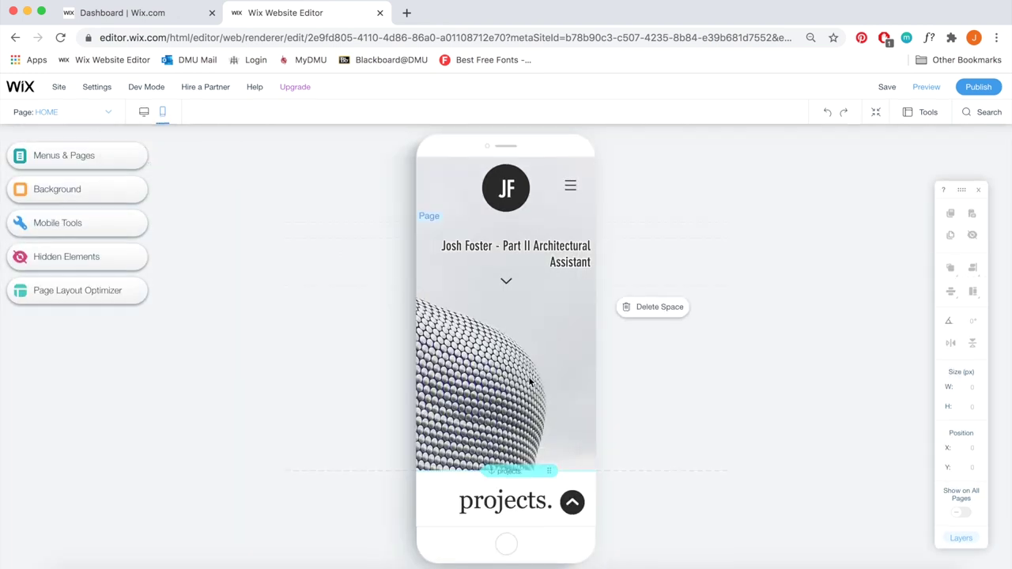
Centre the mobile home page title and shrink its font size from 36 to 28 px.
left_click(528, 256)
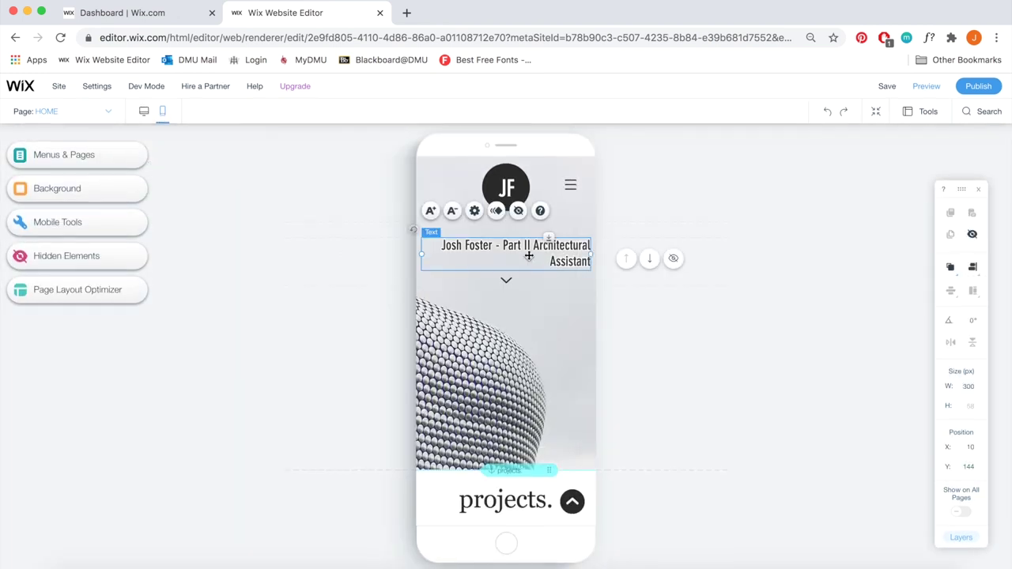
left_click(475, 211)
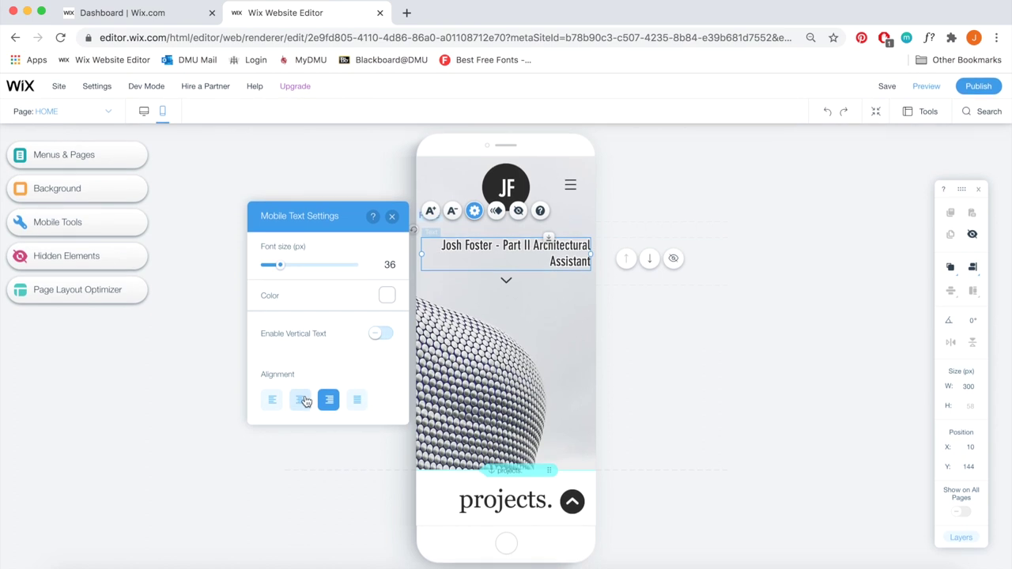
left_click(302, 400)
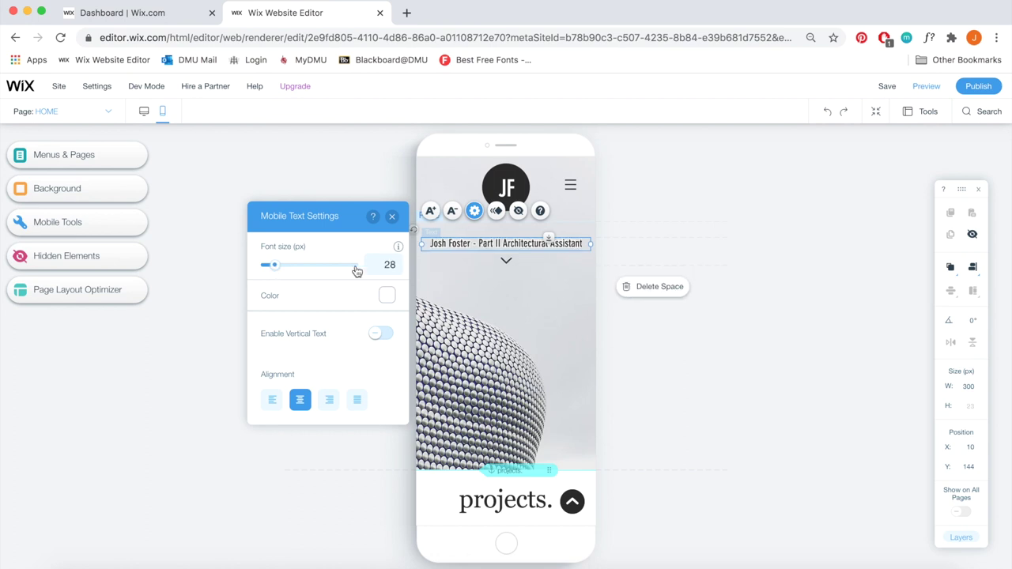
left_click(541, 325)
scroll(545, 327, "down", 5)
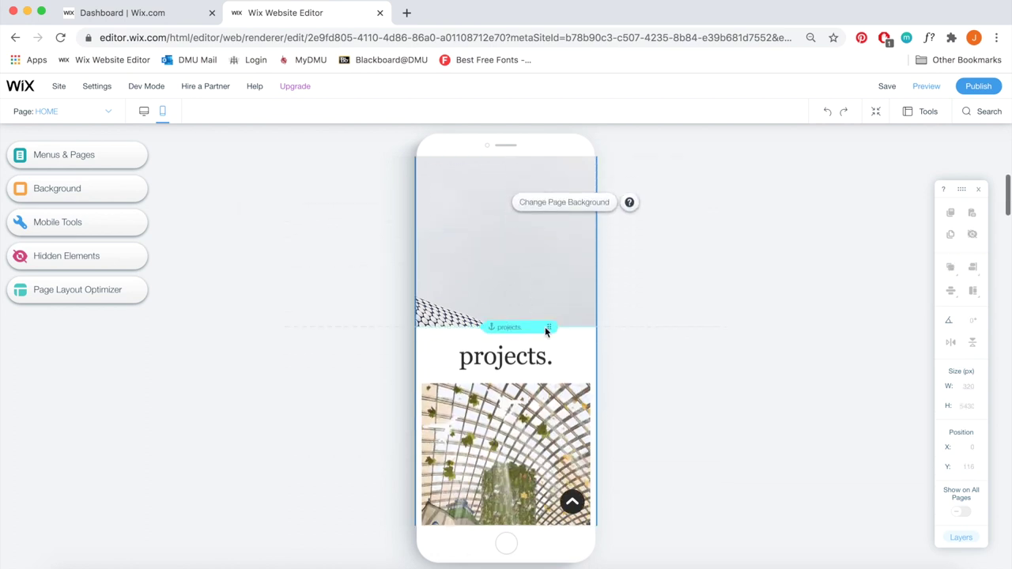
Stretch the mobile projects gallery taller to leave space above the harbour image strip.
scroll(551, 403, "down", 15)
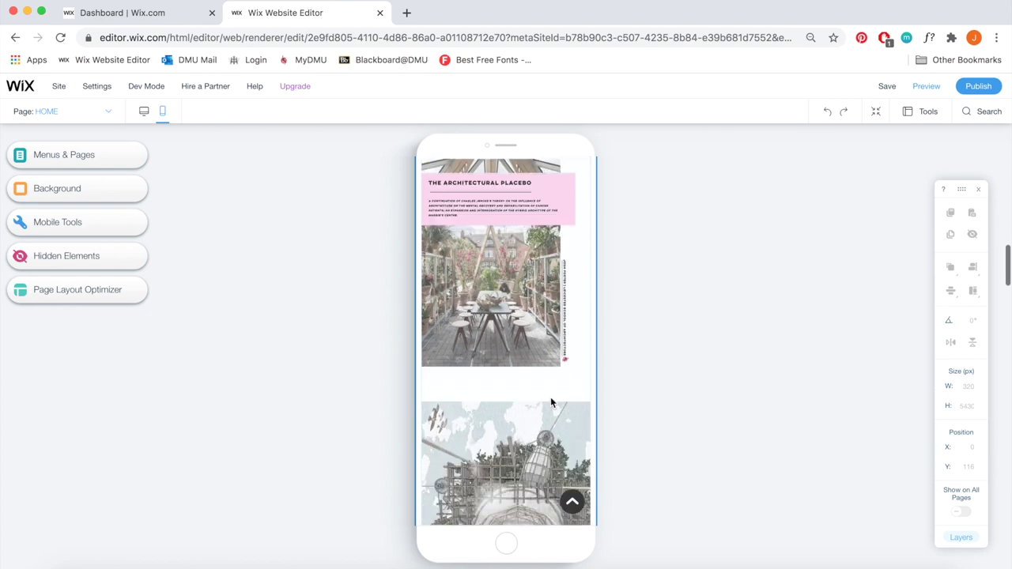
scroll(551, 403, "down", 10)
scroll(524, 395, "up", 10)
scroll(524, 395, "down", 15)
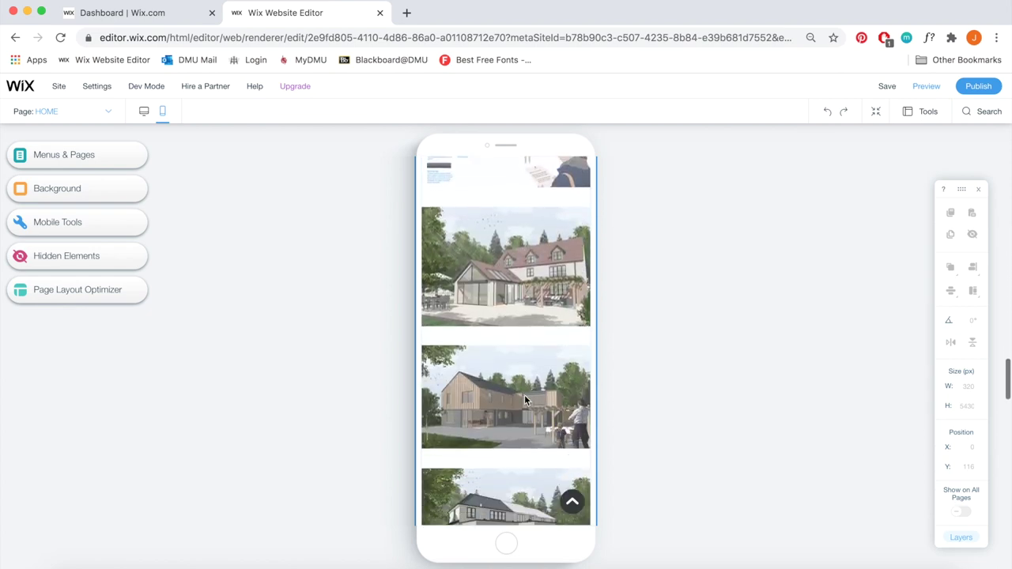
scroll(505, 391, "down", 5)
left_click(504, 388)
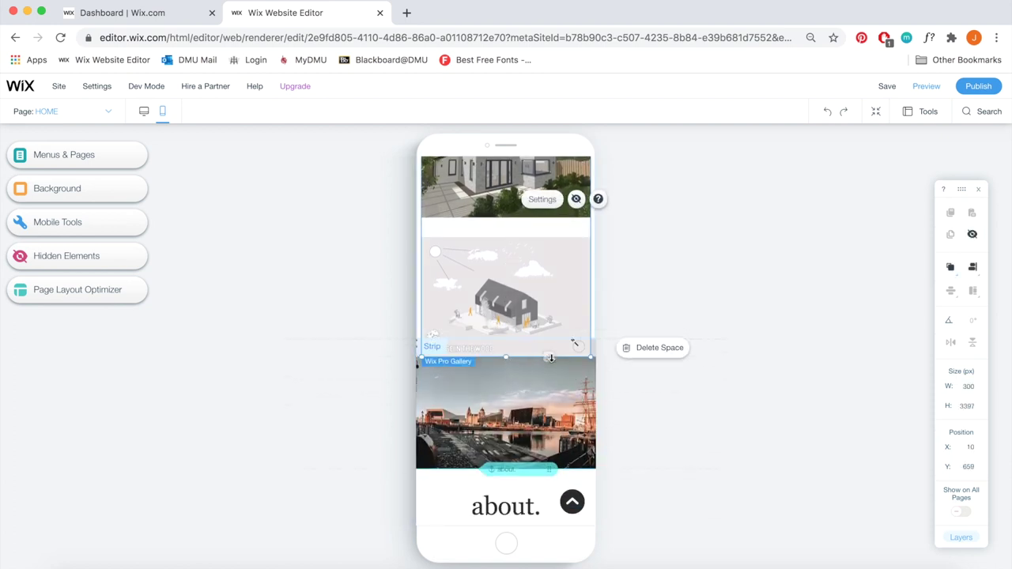
left_click_drag(553, 370, 554, 413)
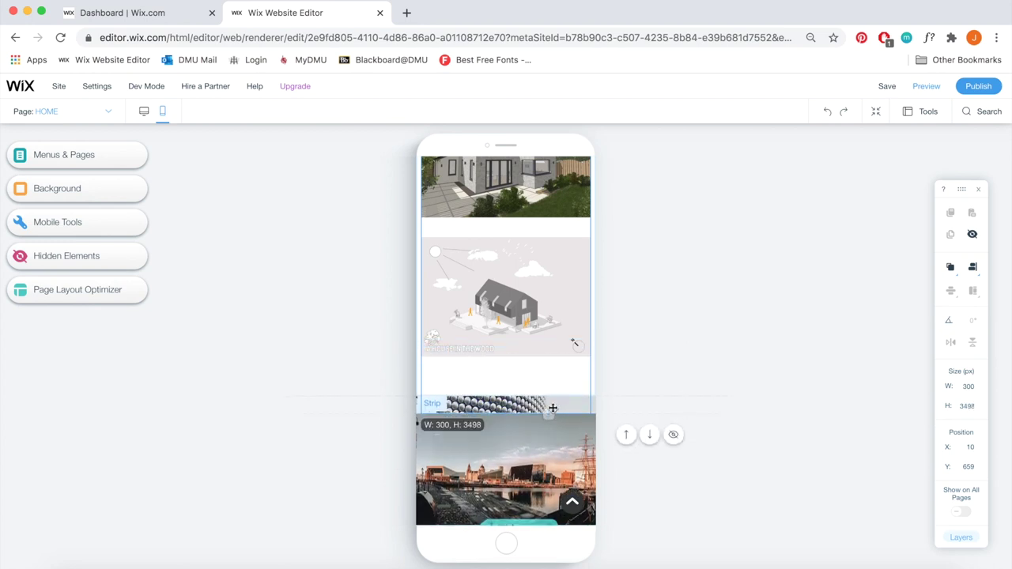
left_click_drag(553, 407, 524, 425)
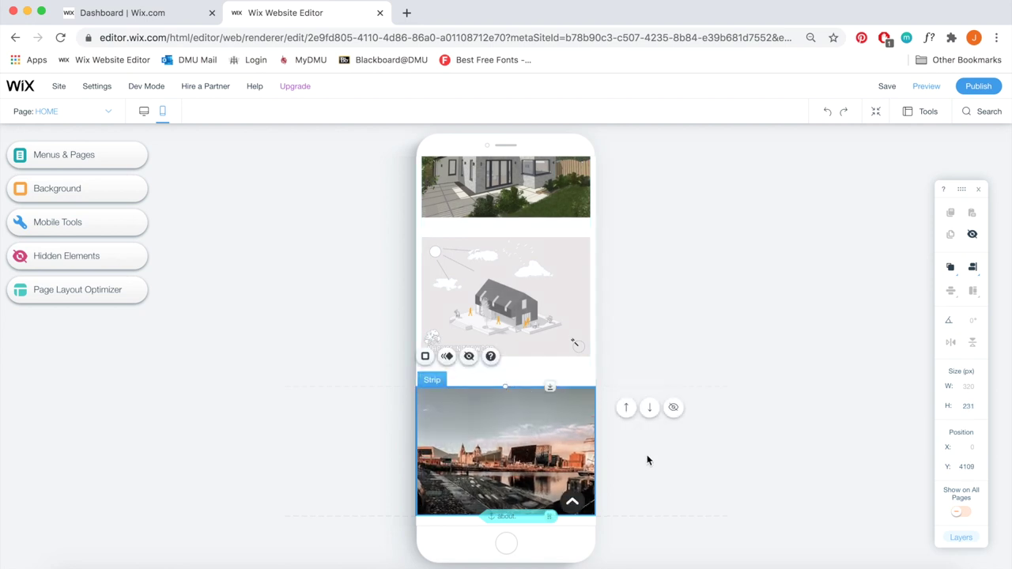
Centre-align the footer copyright line and move it to the footer's middle at x 88.
scroll(618, 472, "down", 5)
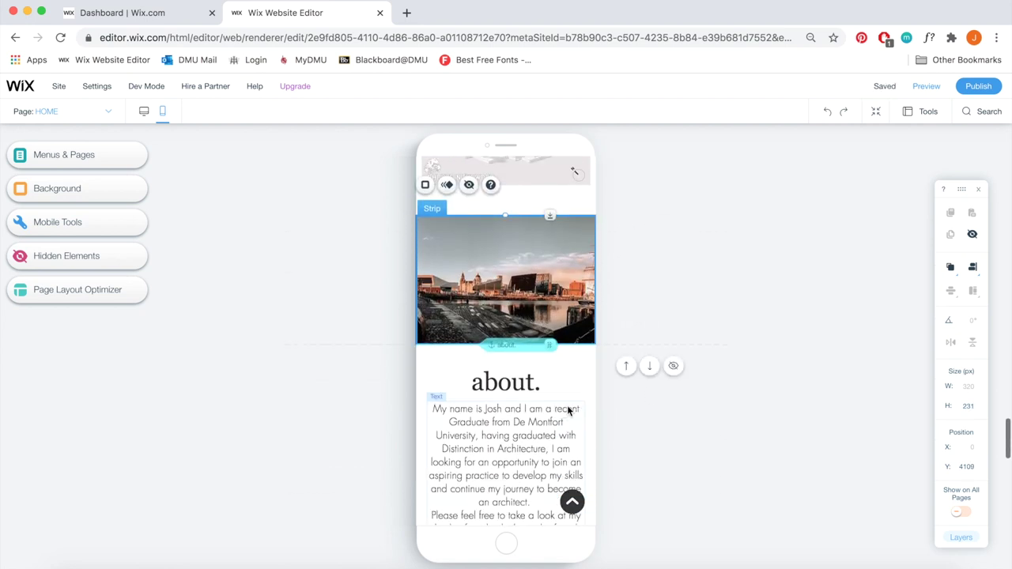
scroll(571, 419, "down", 1)
left_click(575, 407)
scroll(576, 407, "down", 5)
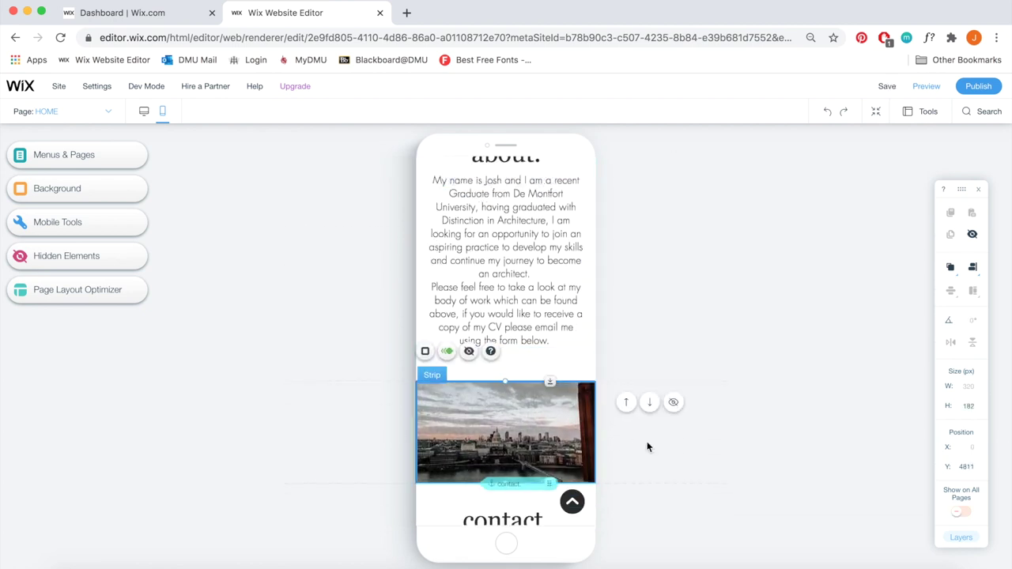
scroll(646, 447, "down", 5)
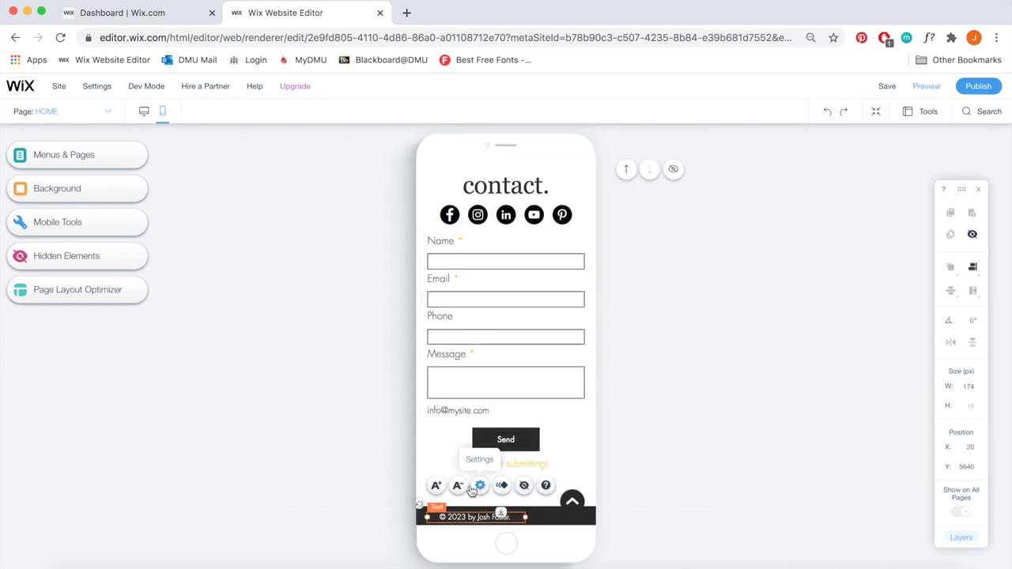
left_click(481, 486)
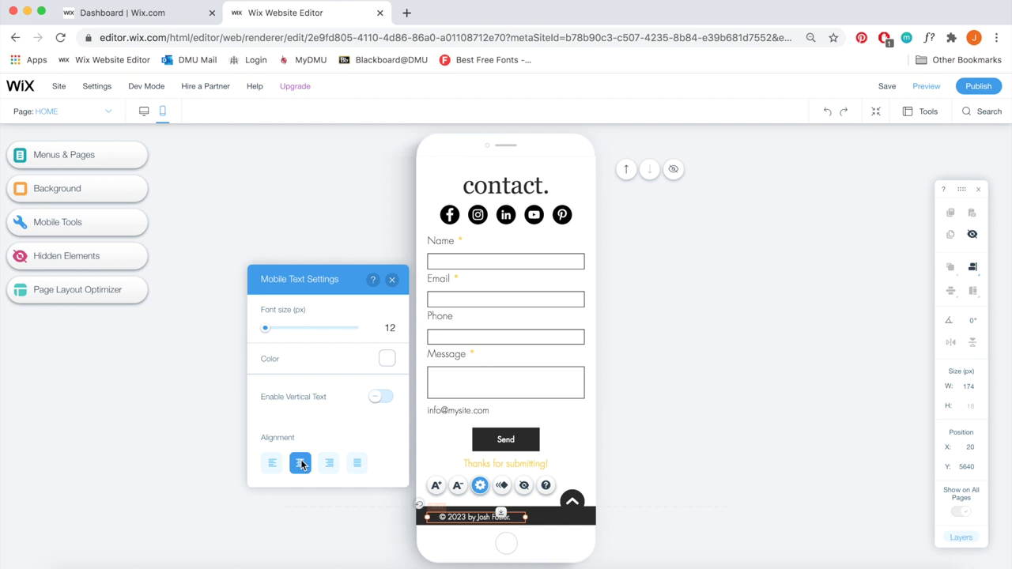
left_click_drag(481, 517, 503, 517)
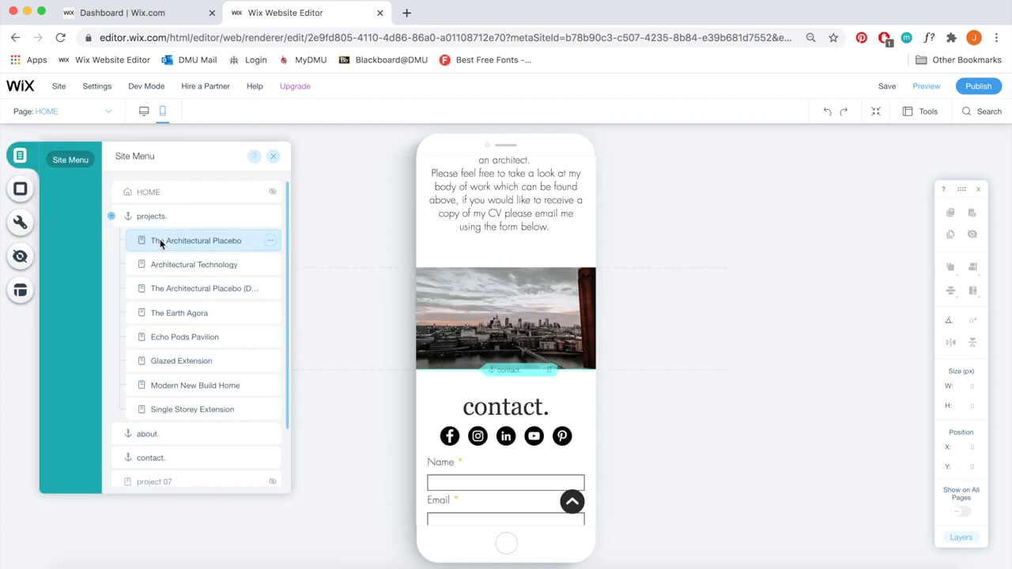
Open The Architectural Placebo page and scroll its mobile layout down to Back to Projects.
left_click(159, 239)
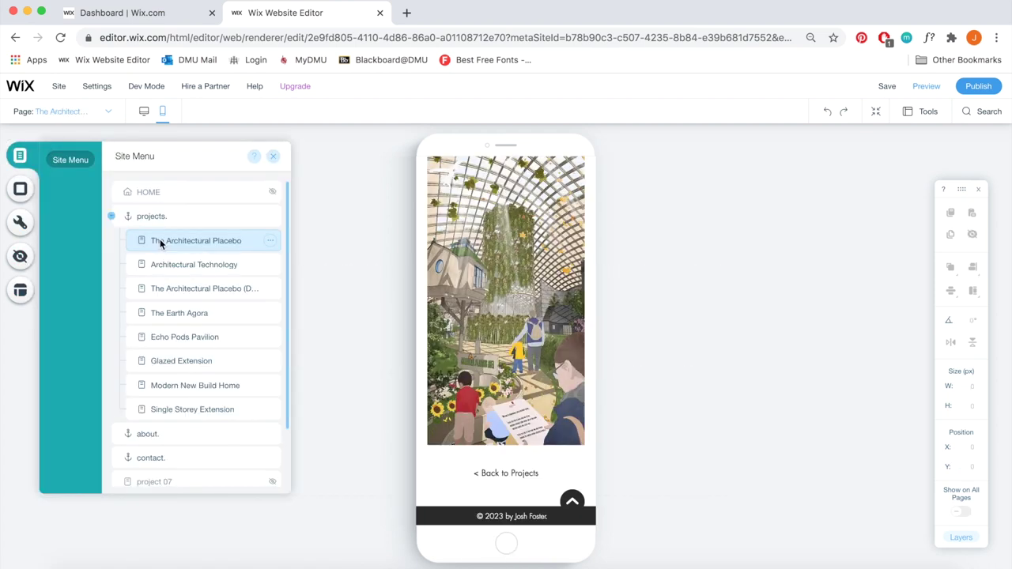
scroll(503, 345, "up", 10)
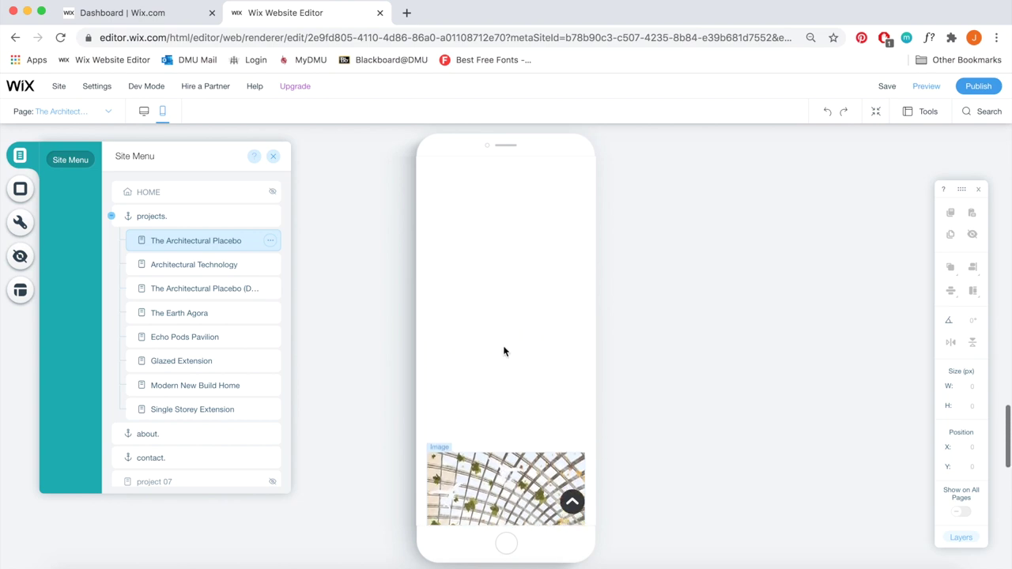
scroll(506, 364, "up", 10)
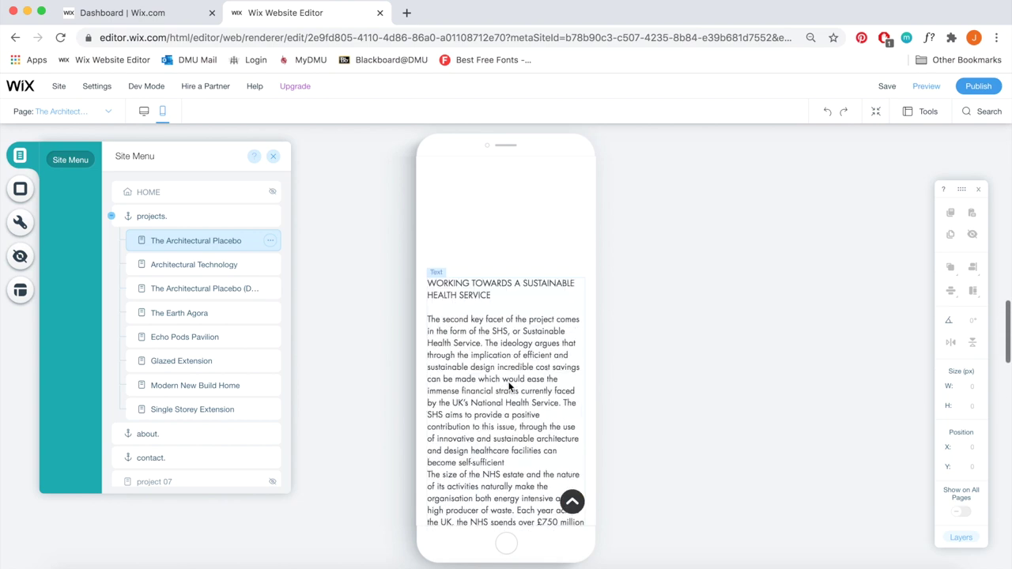
scroll(509, 387, "up", 10)
scroll(508, 387, "down", 5)
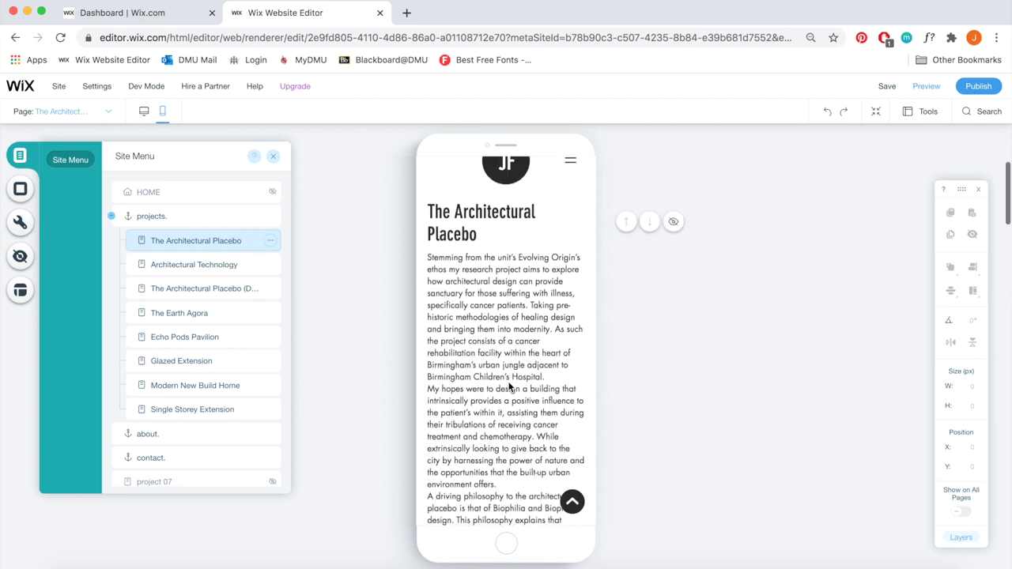
scroll(510, 387, "down", 10)
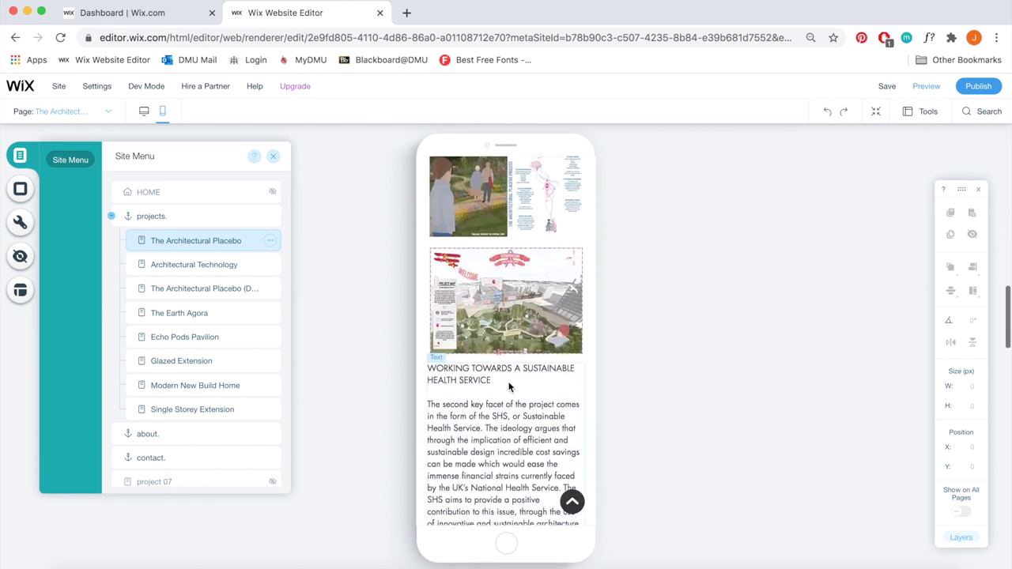
scroll(510, 391, "down", 15)
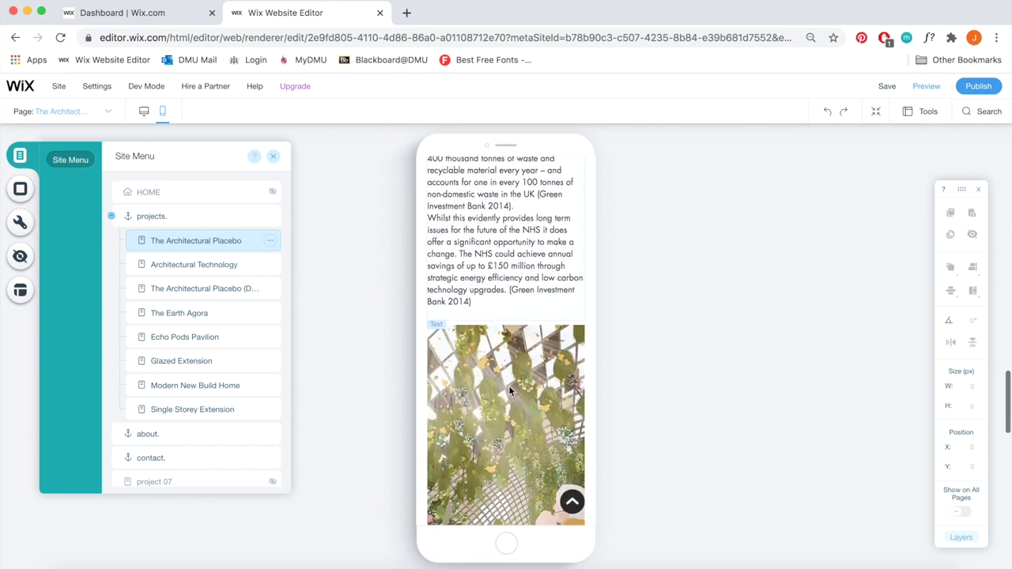
scroll(510, 391, "down", 10)
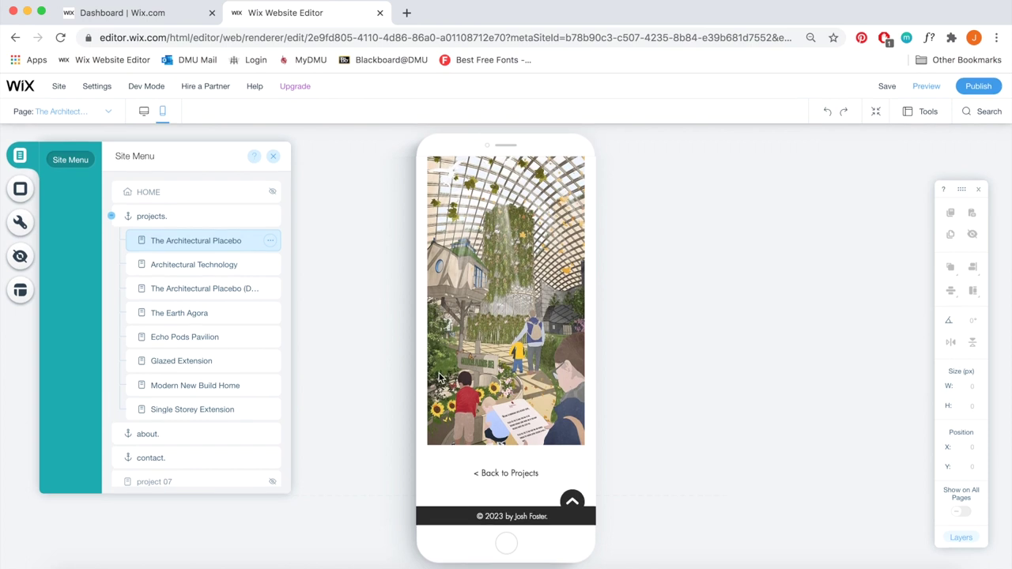
Check the Architectural Technology mobile page down to its detail drawings and Back to Projects, then list site pages.
left_click(195, 266)
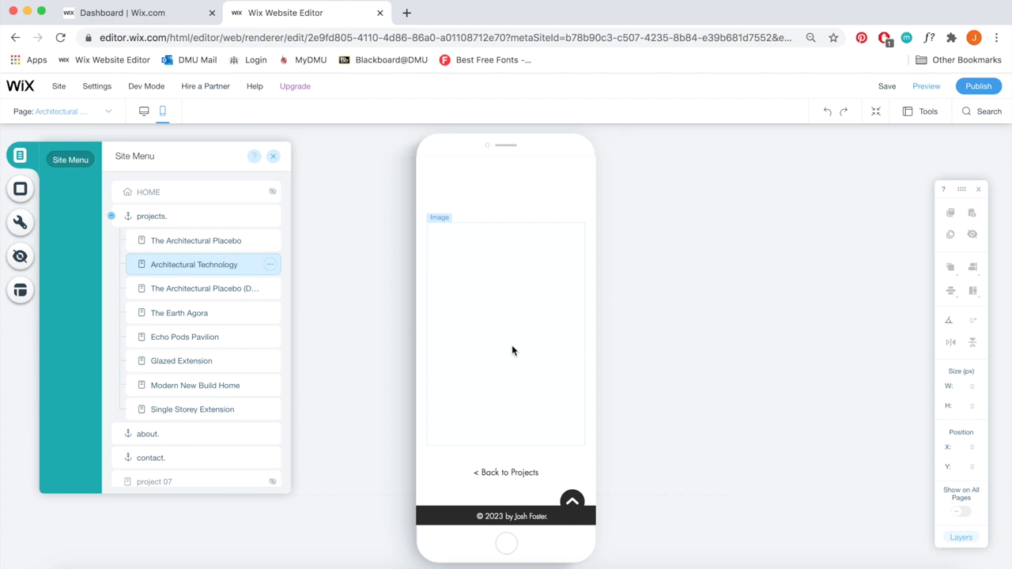
scroll(530, 344, "down", 10)
scroll(530, 348, "up", 10)
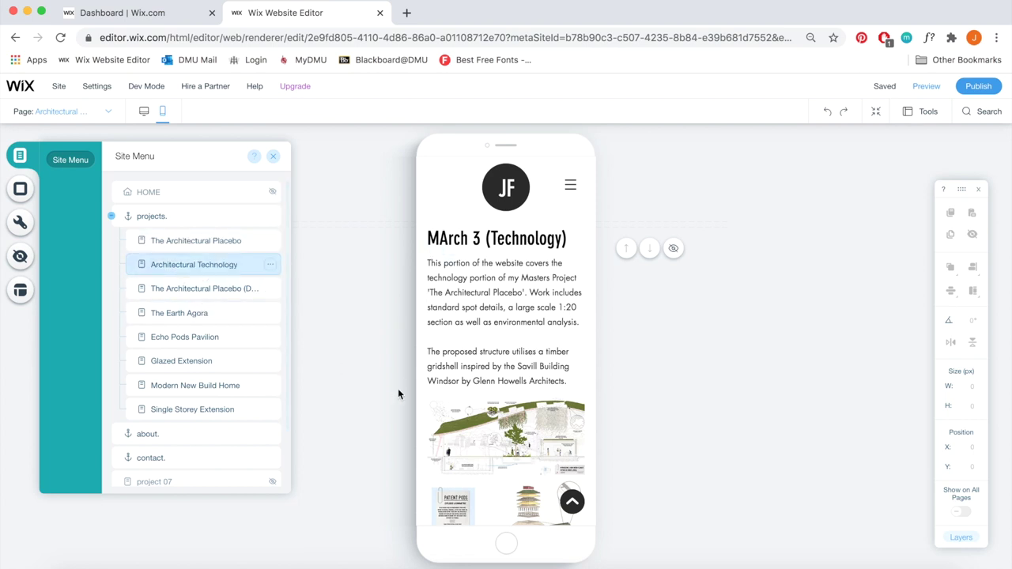
scroll(480, 406, "down", 3)
scroll(479, 405, "down", 10)
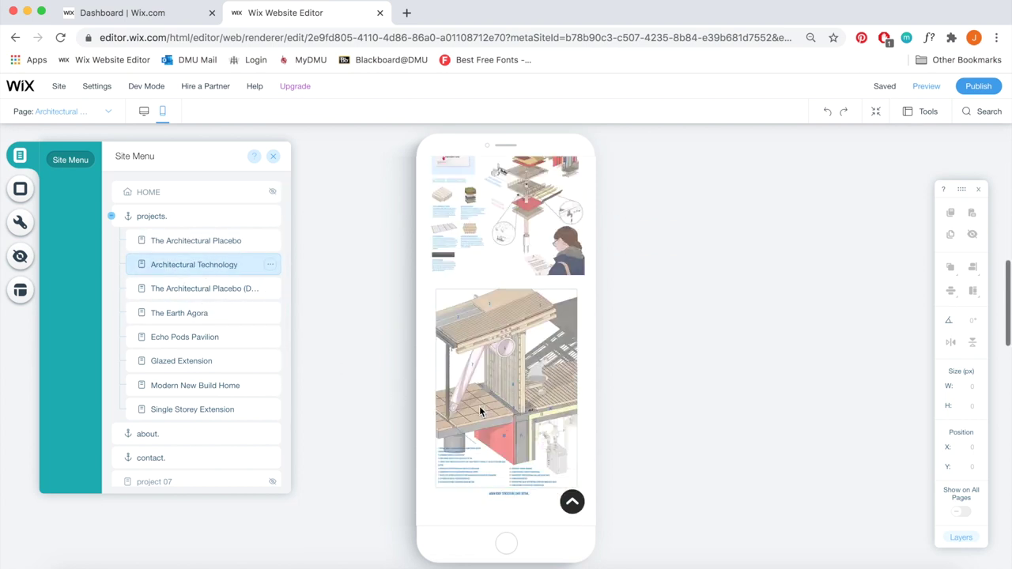
scroll(479, 405, "up", 2)
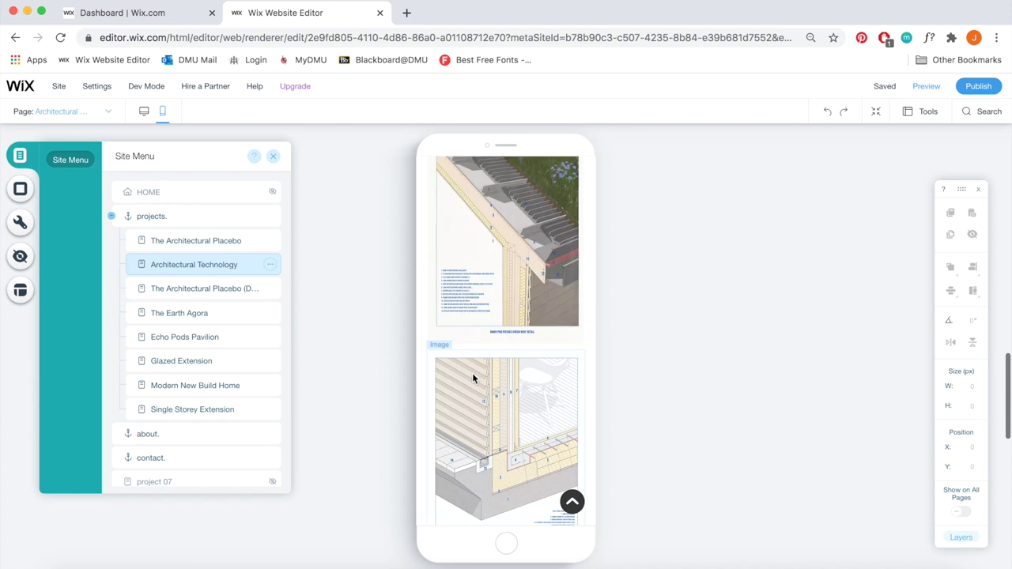
left_click(472, 364)
scroll(472, 348, "up", 2)
scroll(472, 345, "down", 5)
scroll(473, 345, "down", 5)
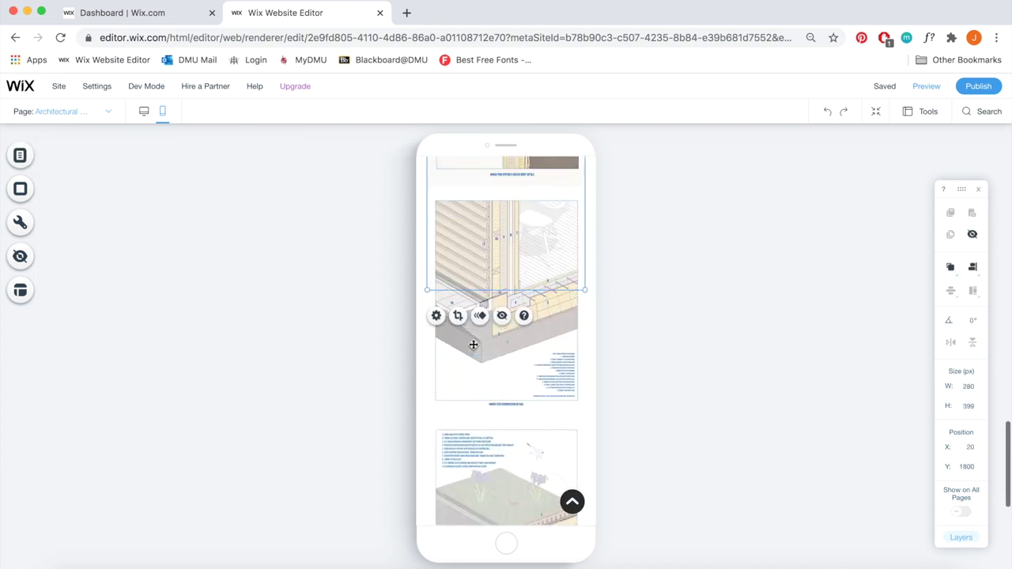
left_click(15, 164)
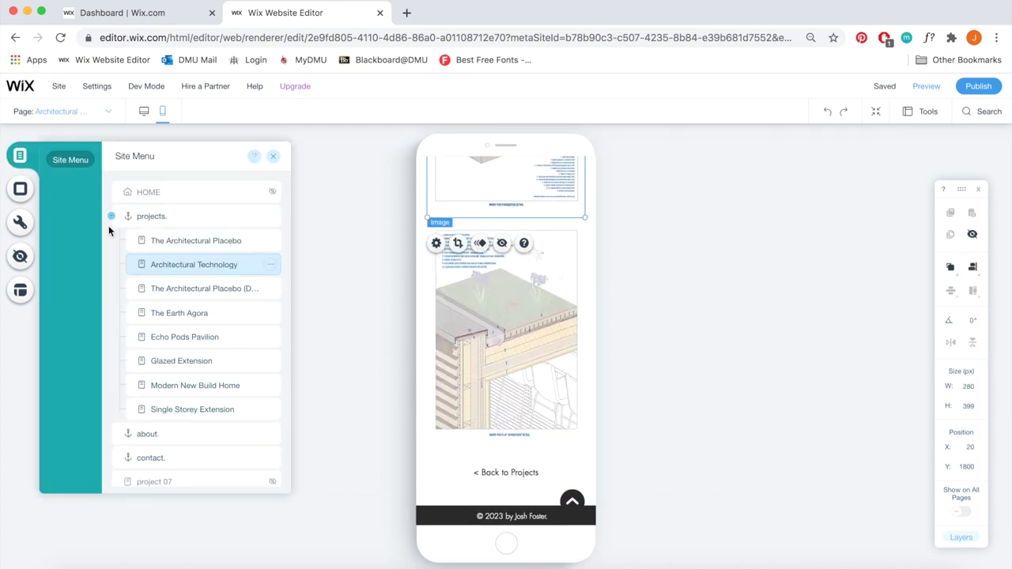
Check the home page's about and projects sections on mobile, then switch to desktop Preview.
left_click(151, 434)
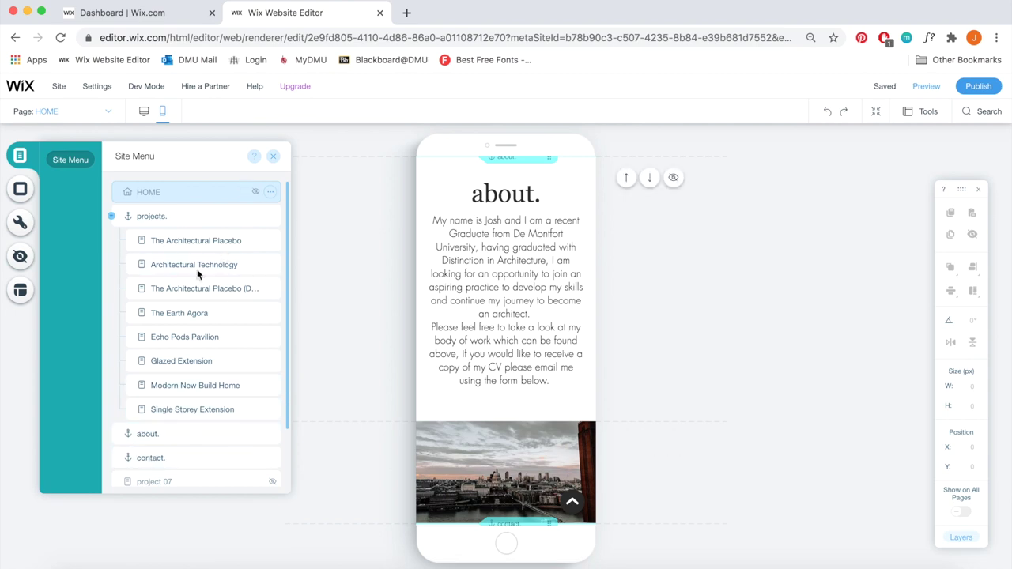
left_click(148, 216)
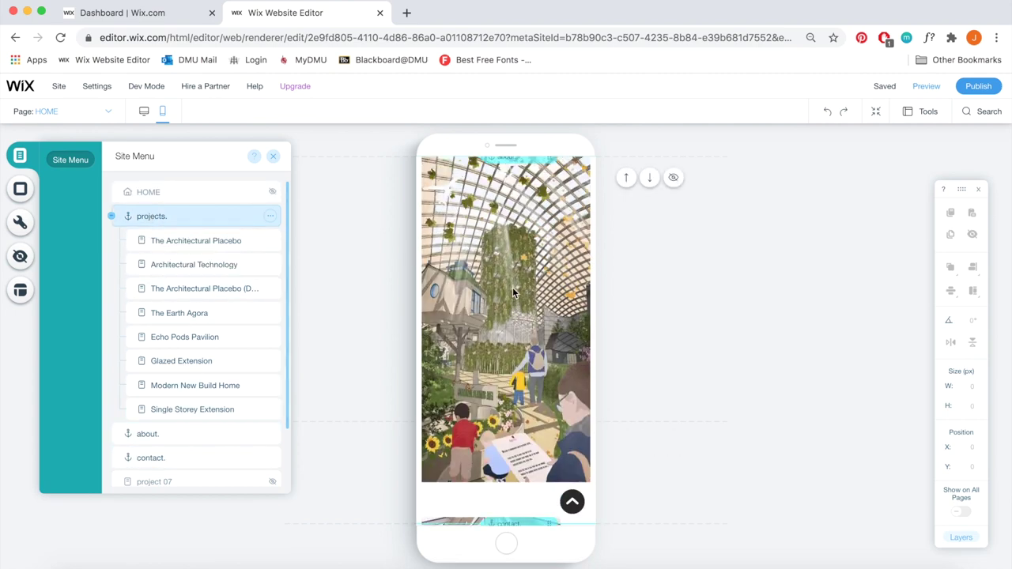
scroll(512, 295, "up", 15)
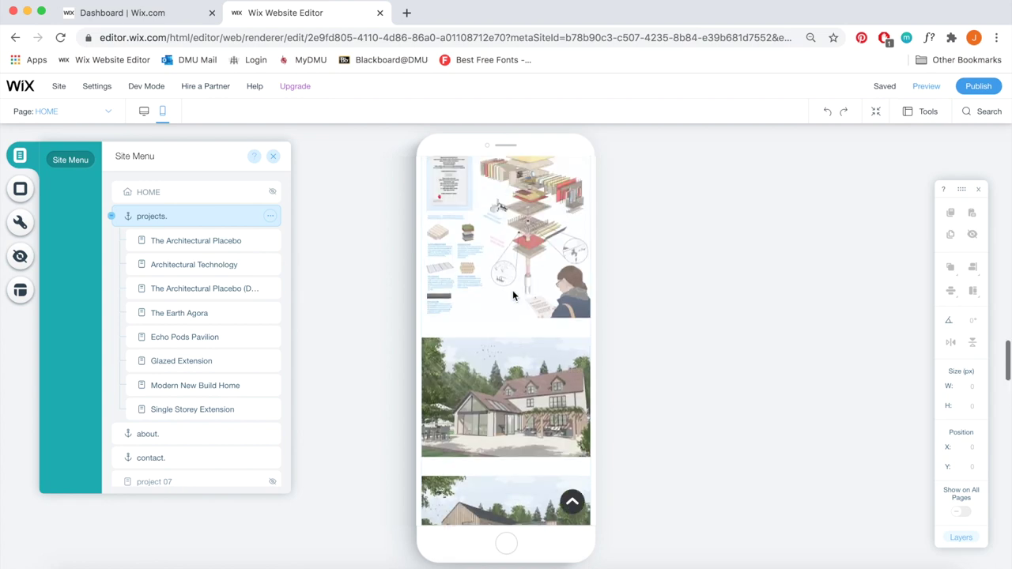
scroll(512, 295, "up", 12)
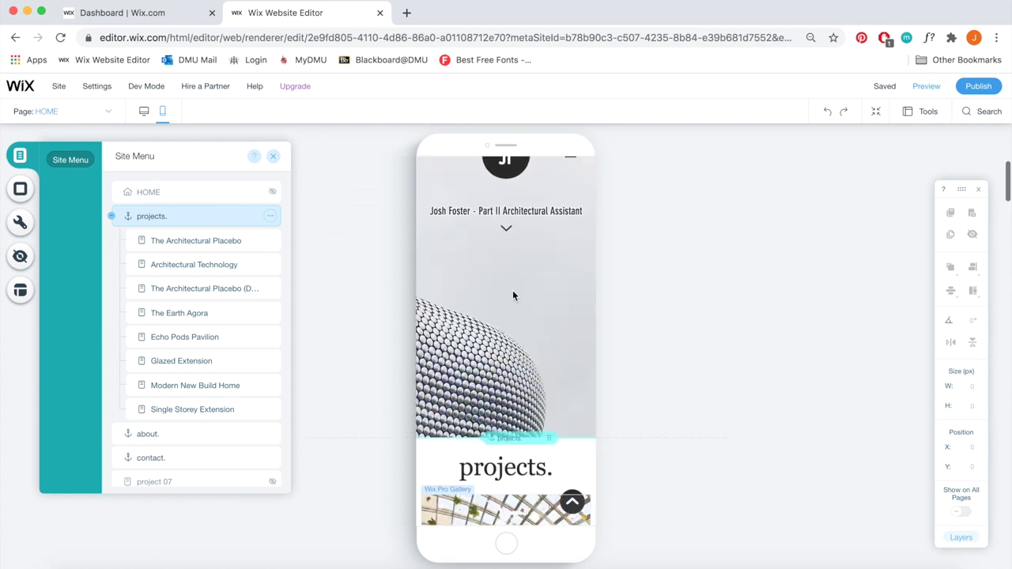
key("super+shift+p")
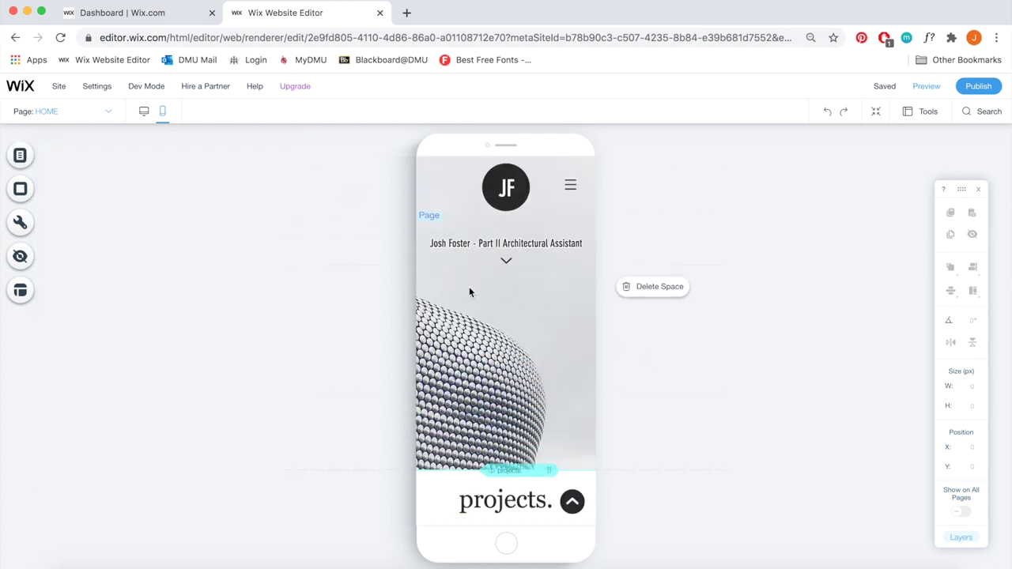
scroll(642, 360, "down", 10)
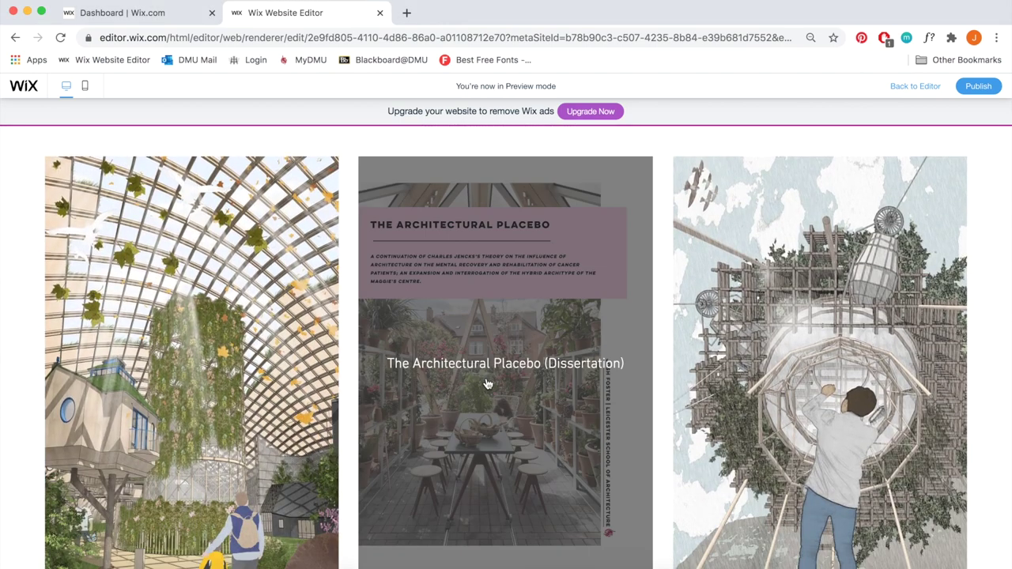
Scroll the previewed home page down to the contact form, then back up to the projects menu.
scroll(239, 416, "down", 4)
scroll(239, 416, "down", 4)
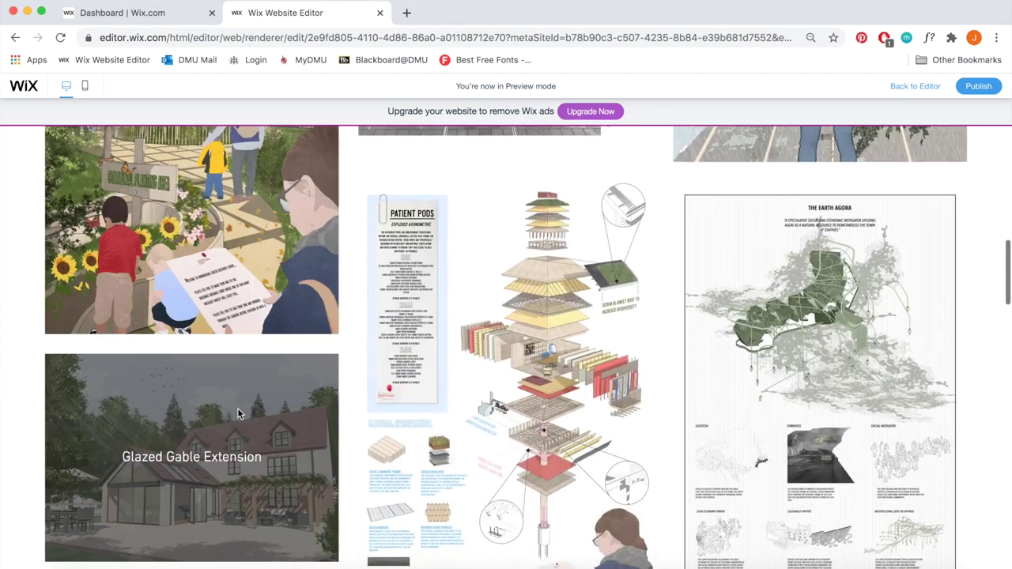
scroll(740, 430, "down", 10)
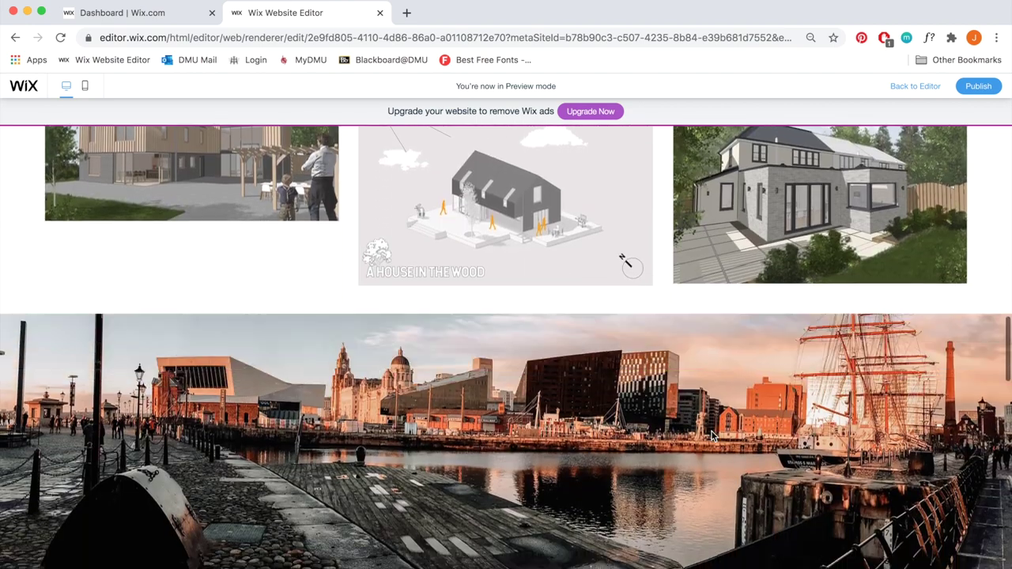
scroll(712, 437, "down", 8)
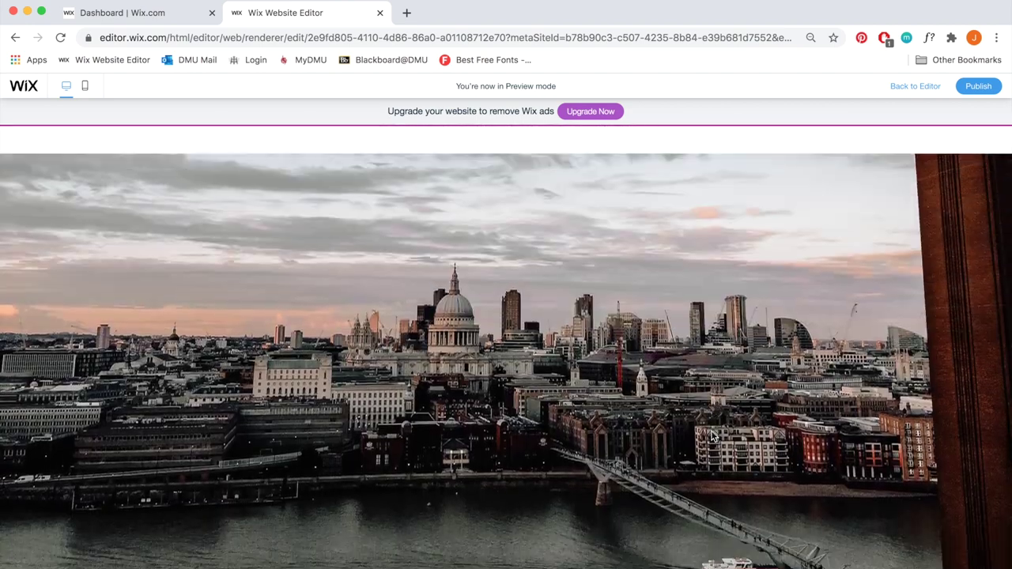
scroll(506, 323, "down", 4)
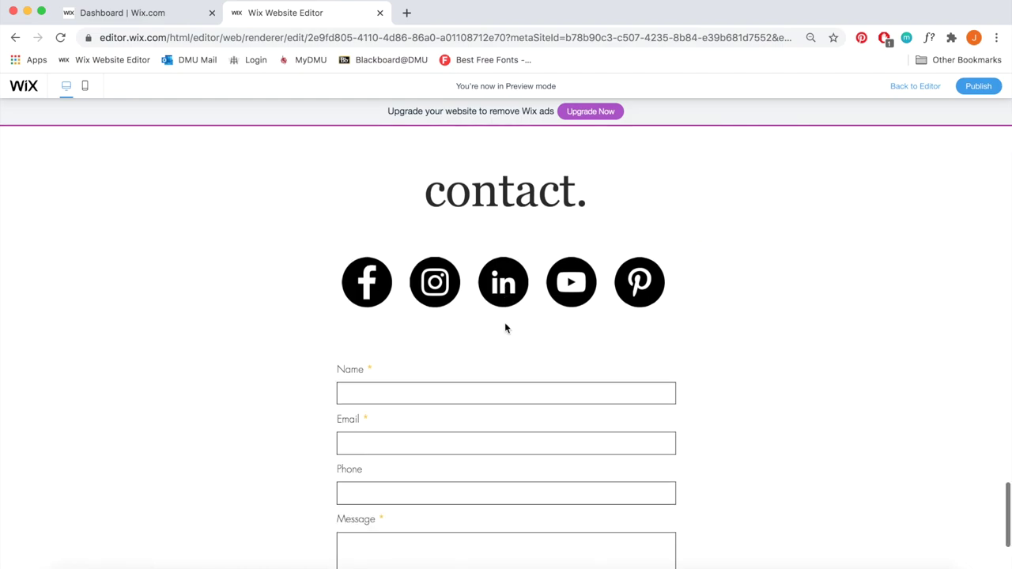
scroll(505, 322, "up", 20)
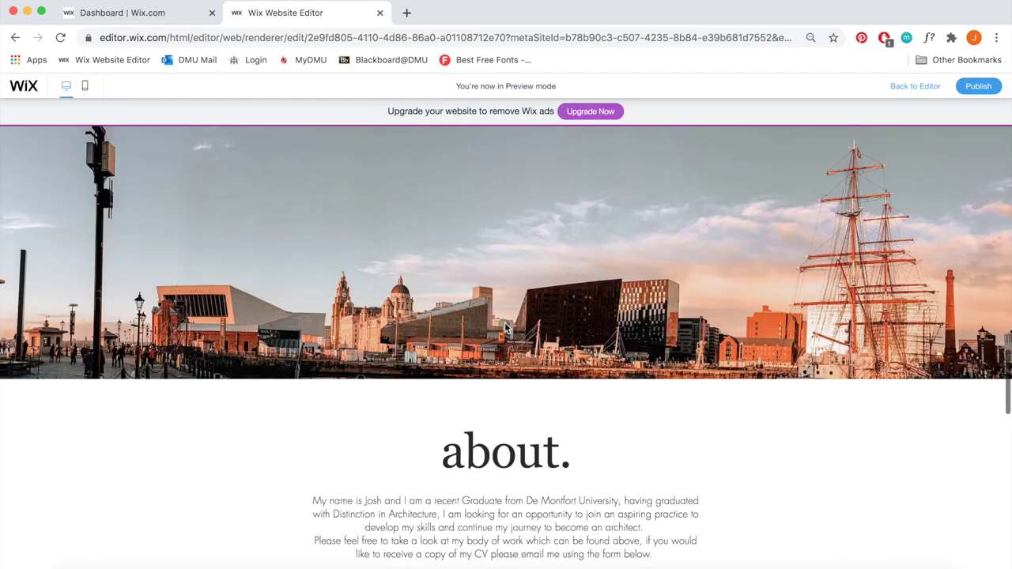
mouse_move(343, 229)
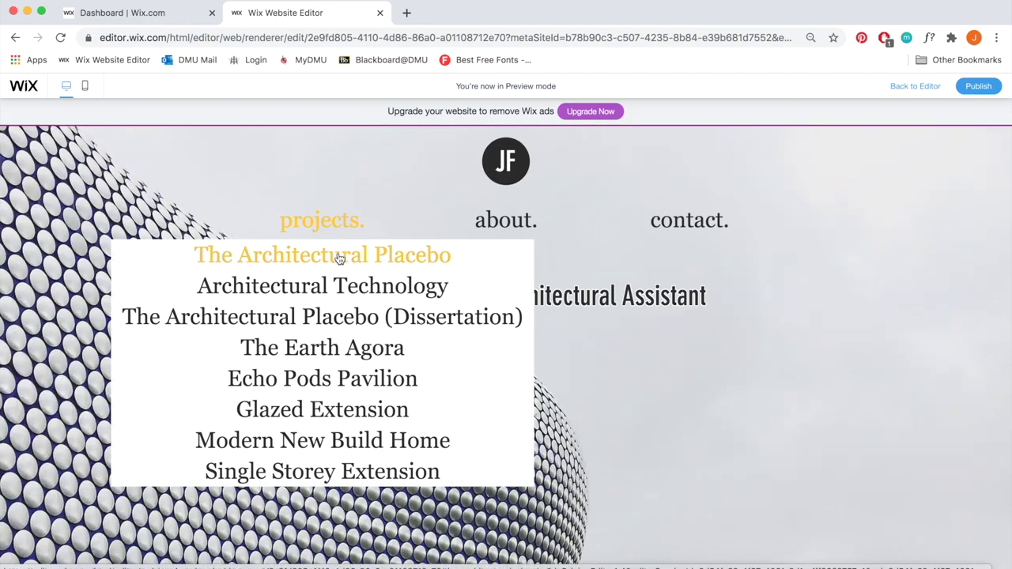
View The Architectural Placebo project page in Preview, then go back to the projects gallery.
left_click(340, 255)
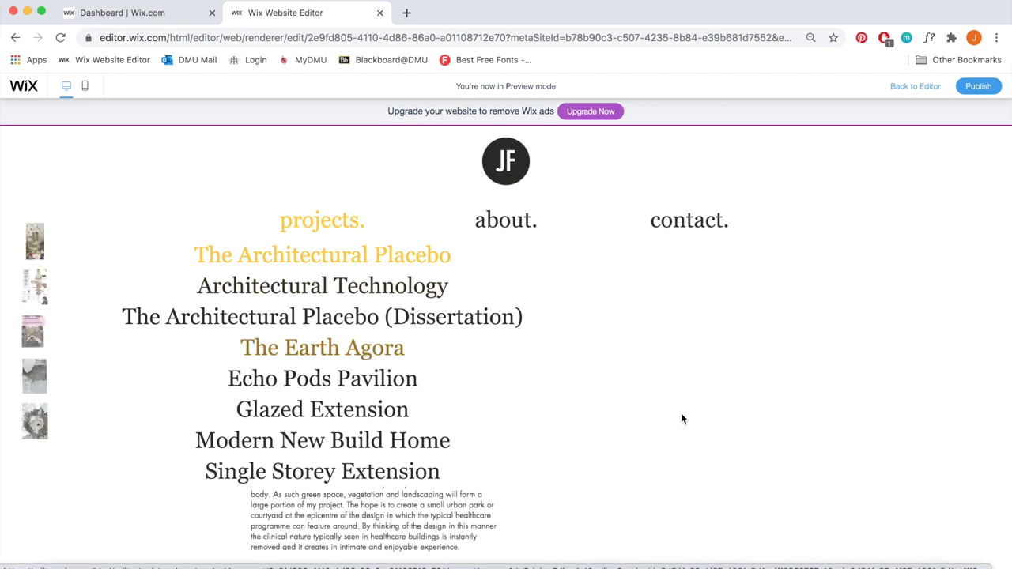
scroll(706, 437, "down", 10)
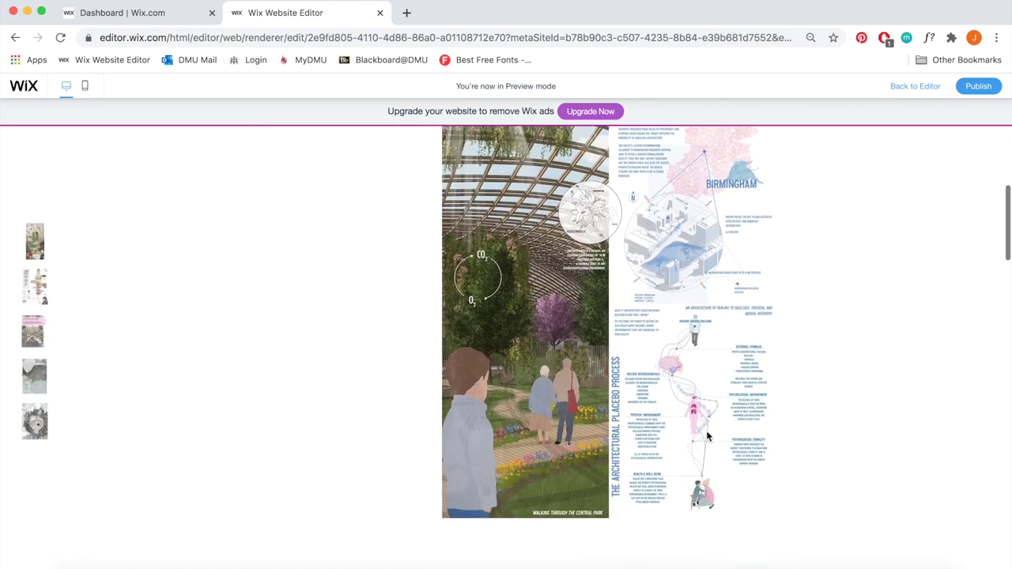
scroll(707, 433, "down", 15)
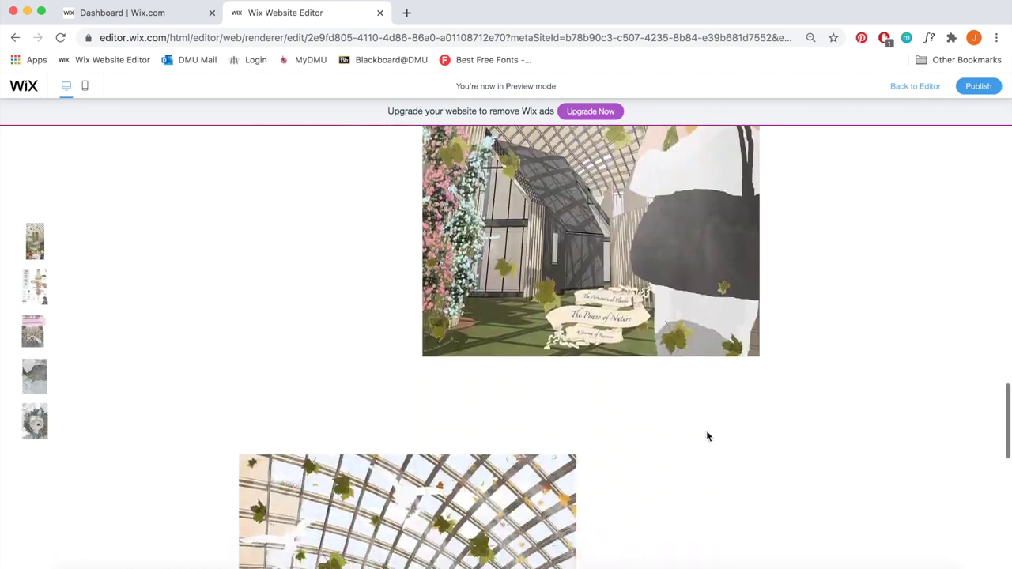
scroll(707, 436, "down", 5)
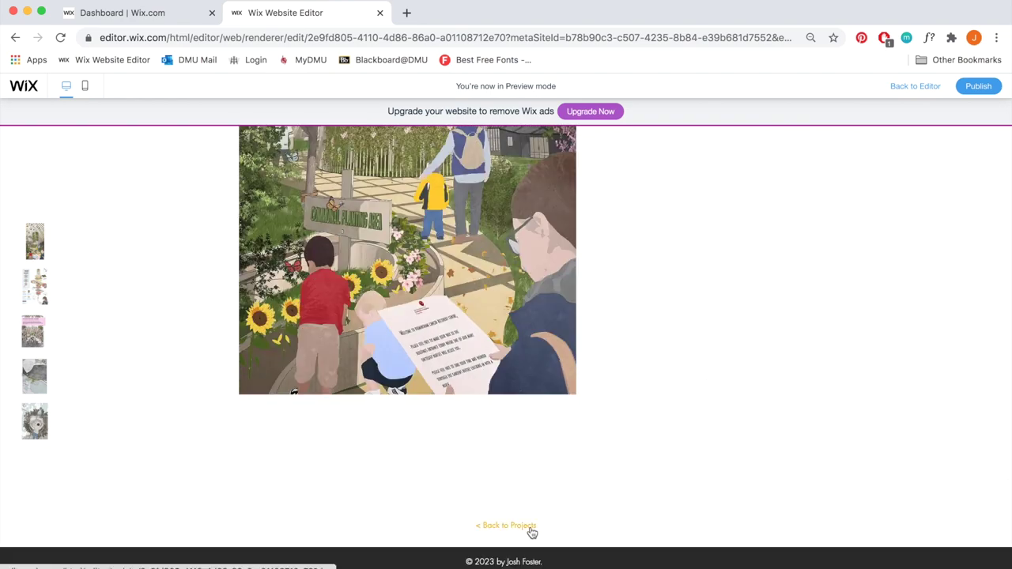
key("super+bracketleft")
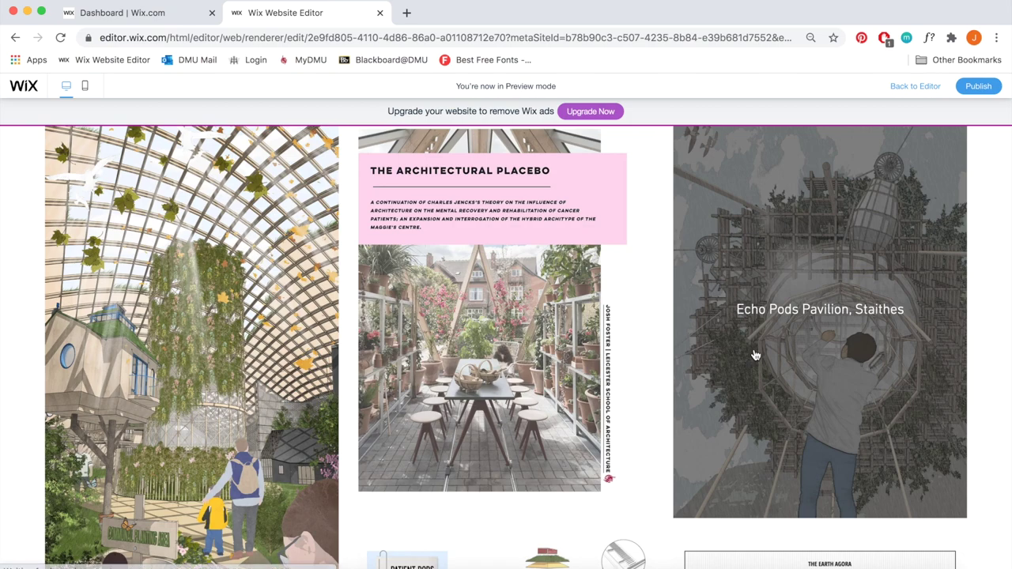
View the Echo Pods Pavilion project page and return via Back to Projects.
left_click(710, 437)
scroll(547, 412, "down", 15)
scroll(547, 411, "down", 15)
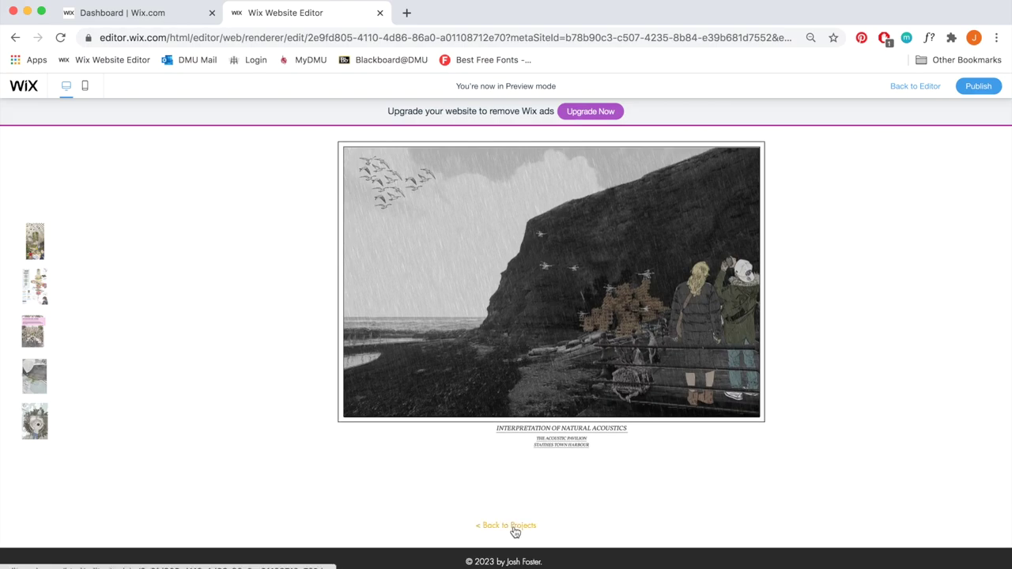
left_click(514, 526)
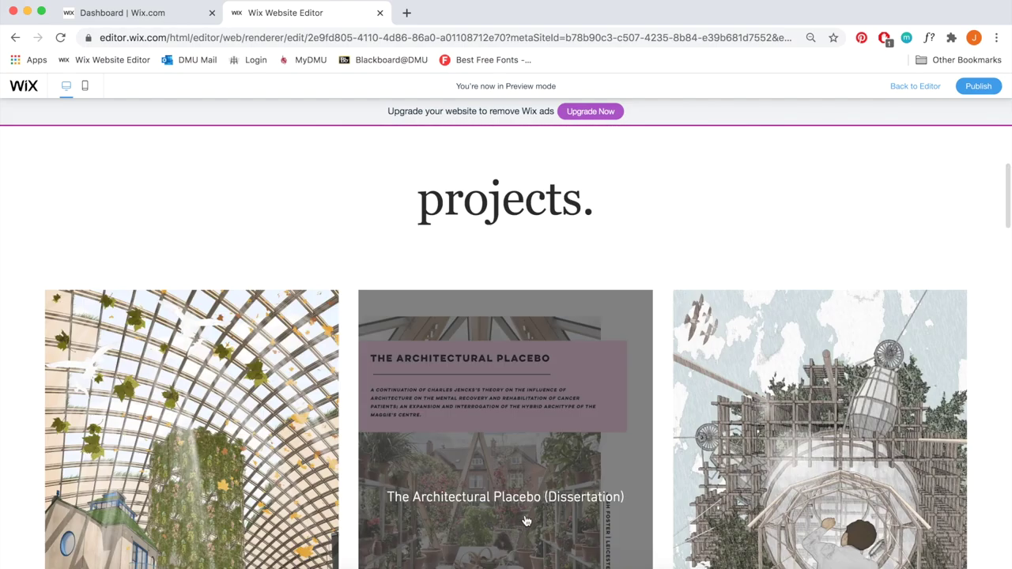
scroll(645, 487, "down", 7)
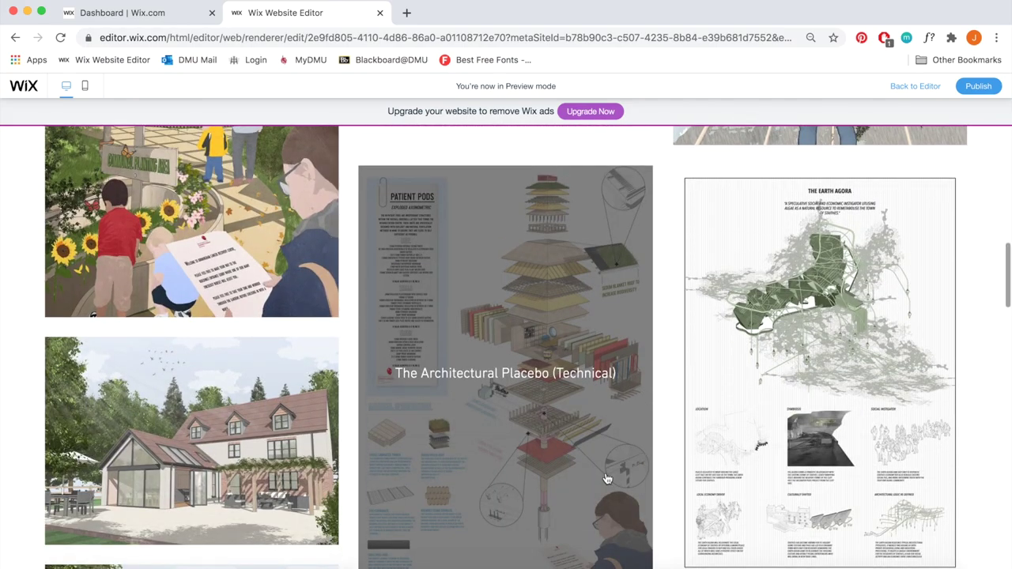
scroll(607, 479, "down", 5)
scroll(625, 245, "up", 10)
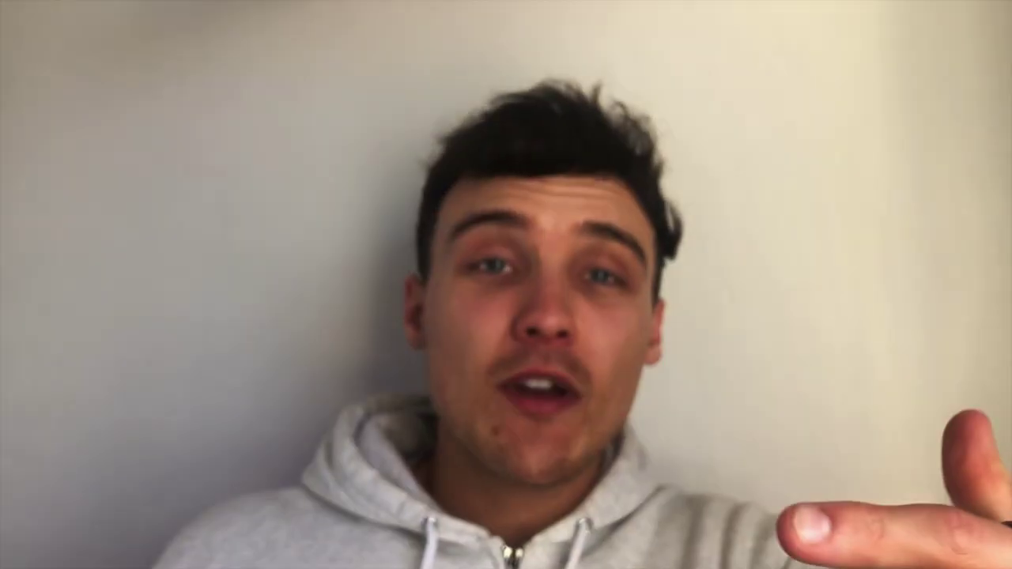